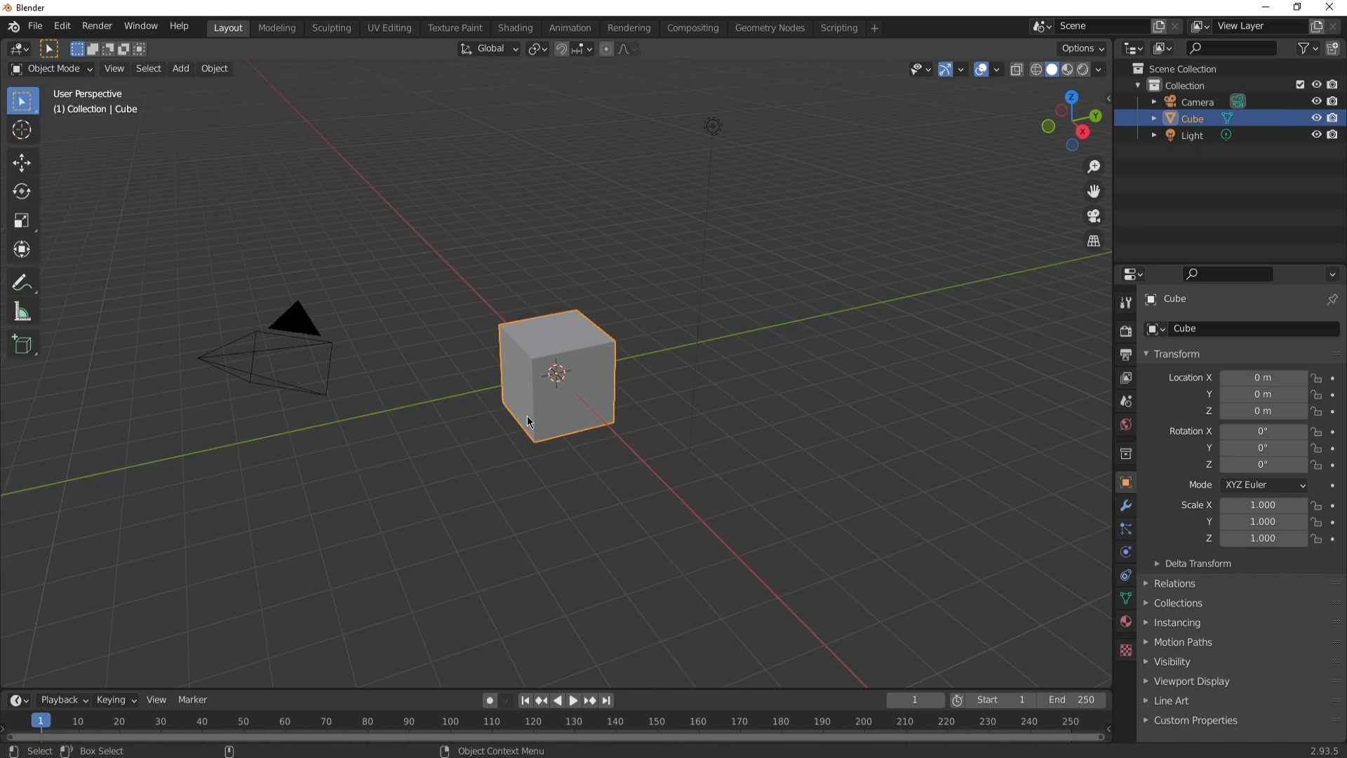
# Flatten the cube into a slab by scaling it to about 0.121 along Z, and apply the scale
pyautogui.moveTo(560, 338); pyautogui.dragTo(555, 371)
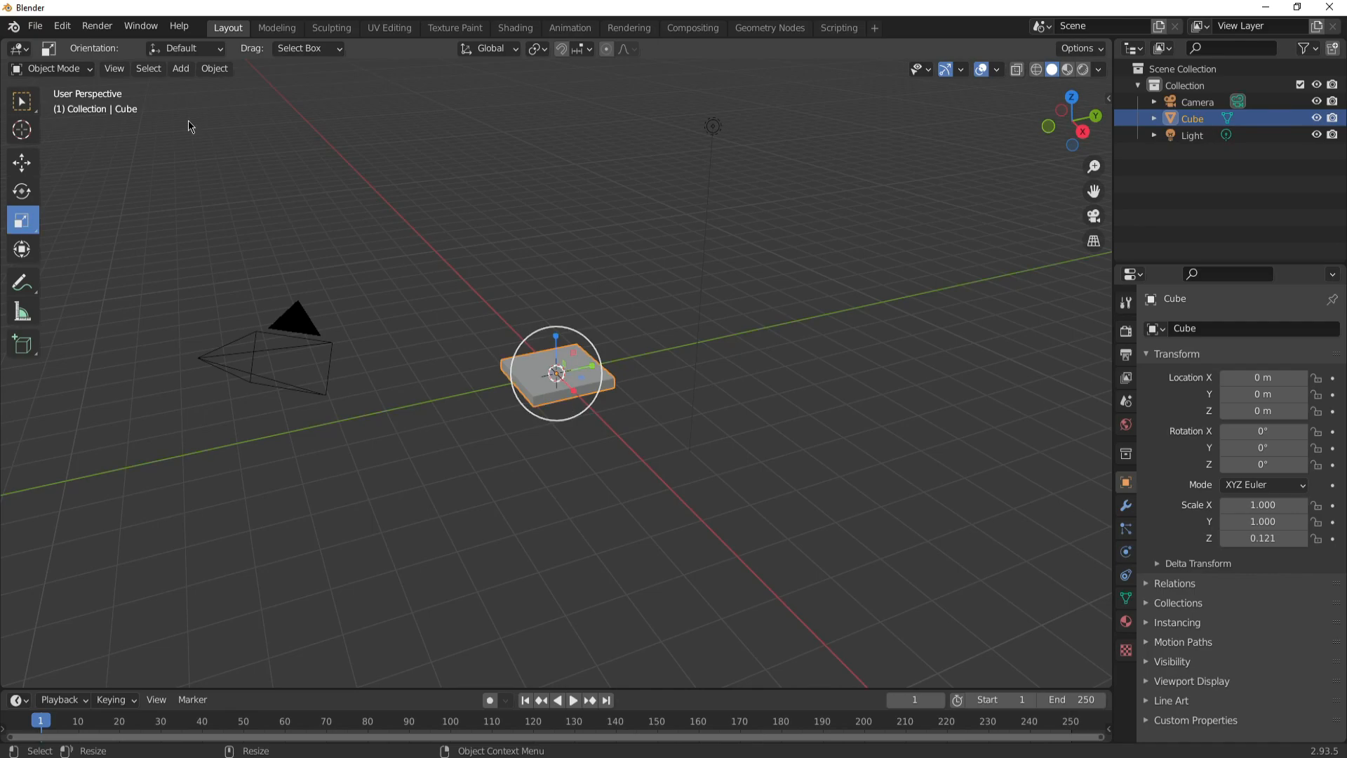
pyautogui.click(184, 68)
pyautogui.moveTo(214, 68)
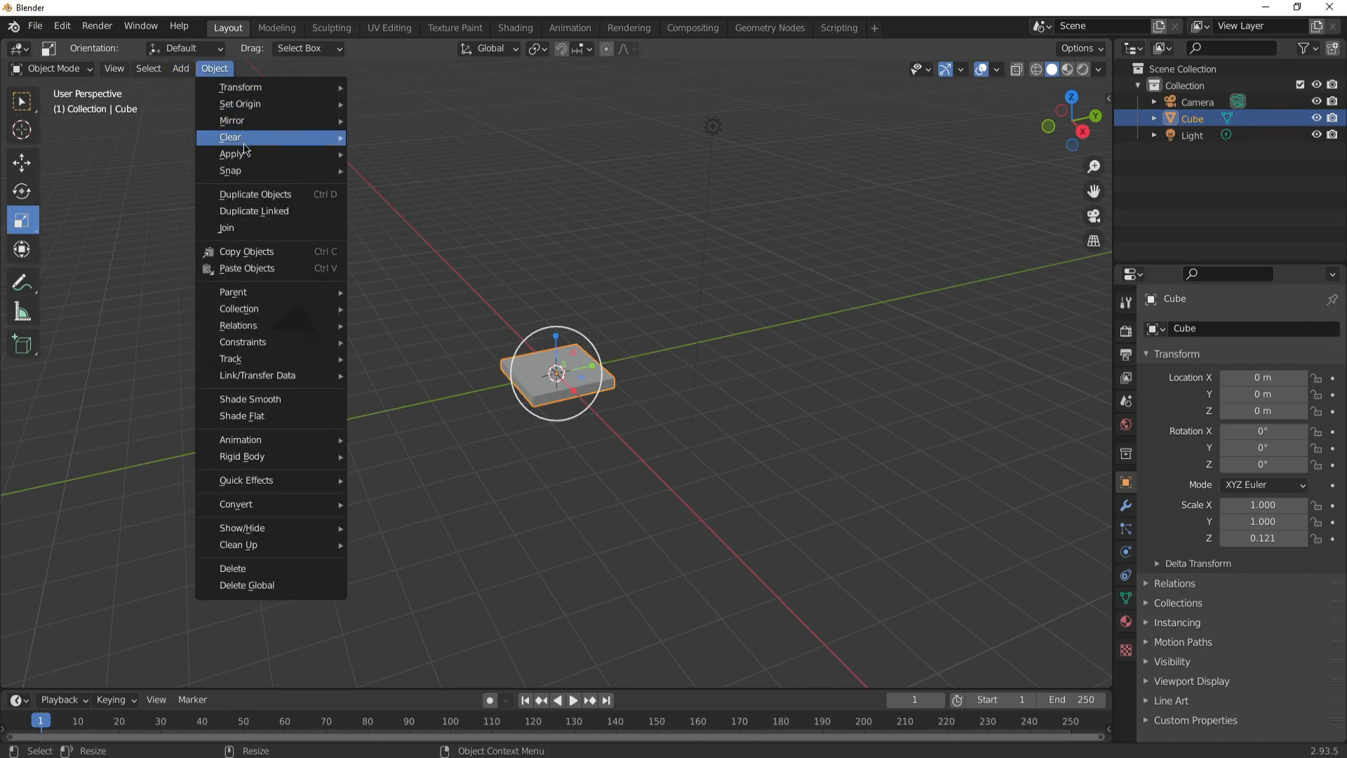
pyautogui.moveTo(333, 163)
pyautogui.click(387, 188)
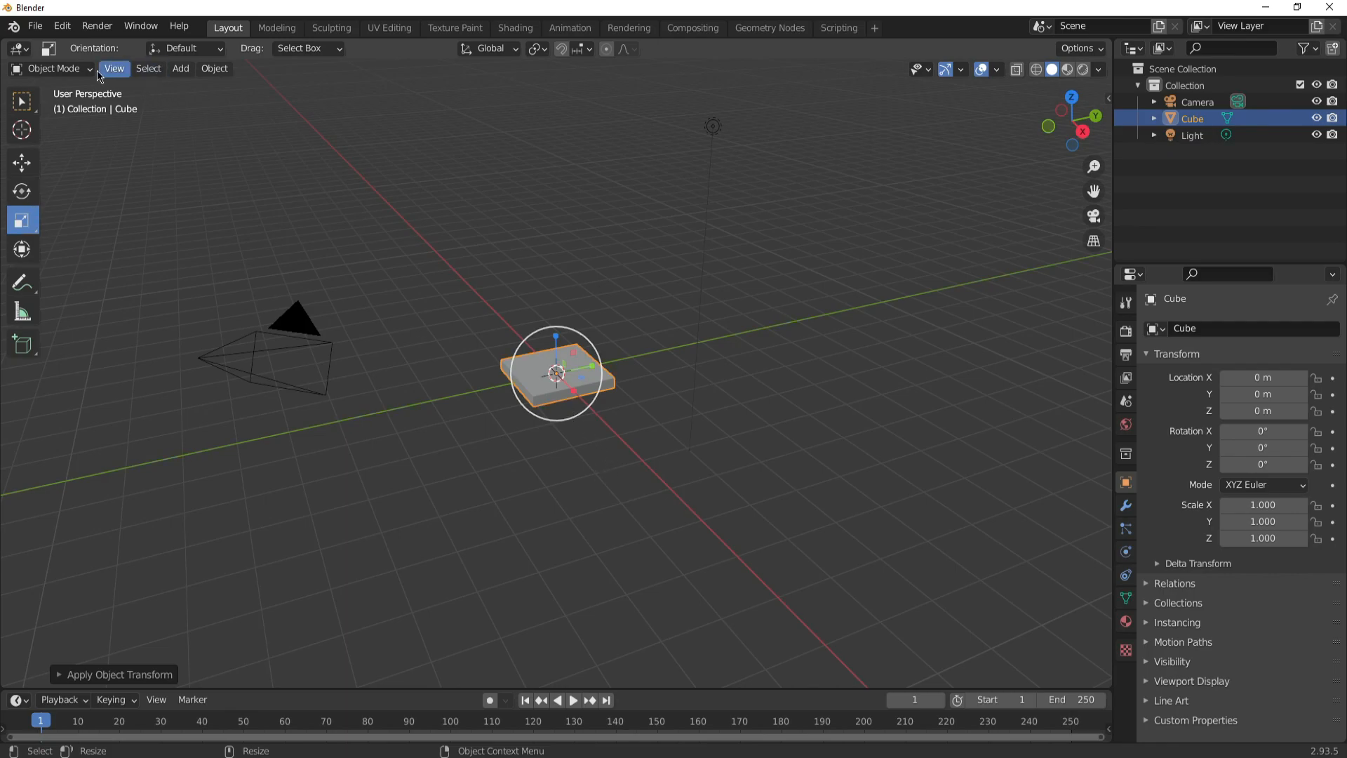
# Enter Edit Mode and select the slab's four vertical corner edges in edge select mode
pyautogui.click(51, 68)
pyautogui.click(43, 104)
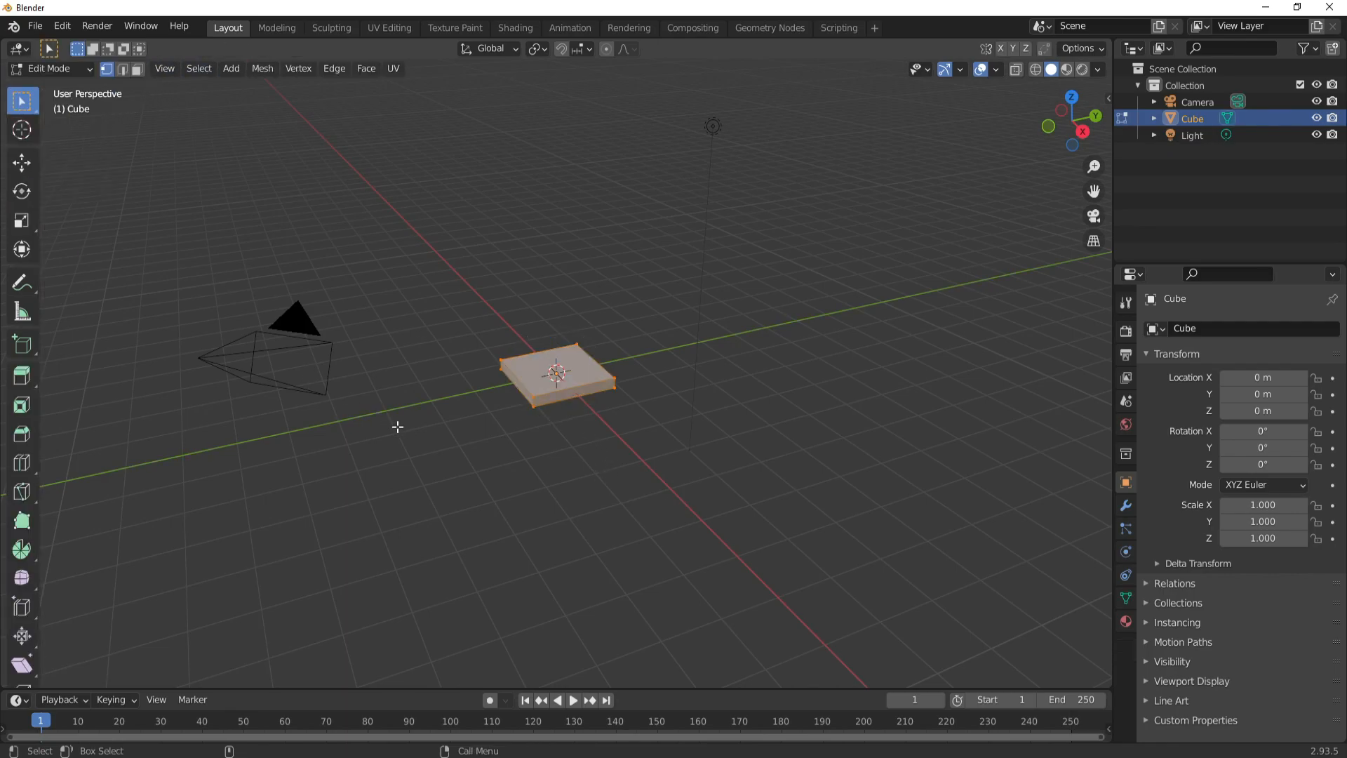
pyautogui.click(554, 414)
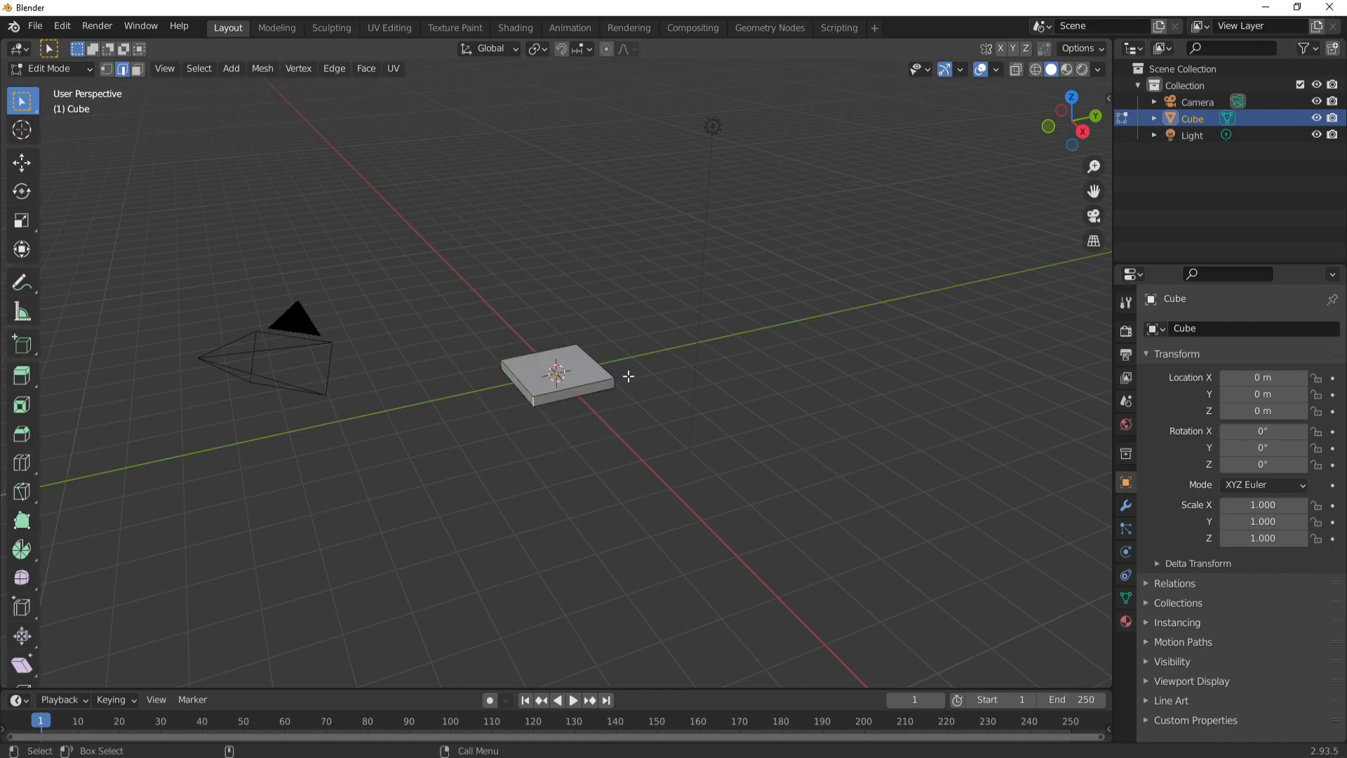
pyautogui.moveTo(503, 430); pyautogui.dragTo(685, 436, button='middle')
pyautogui.moveTo(449, 406); pyautogui.dragTo(560, 311, button='middle')
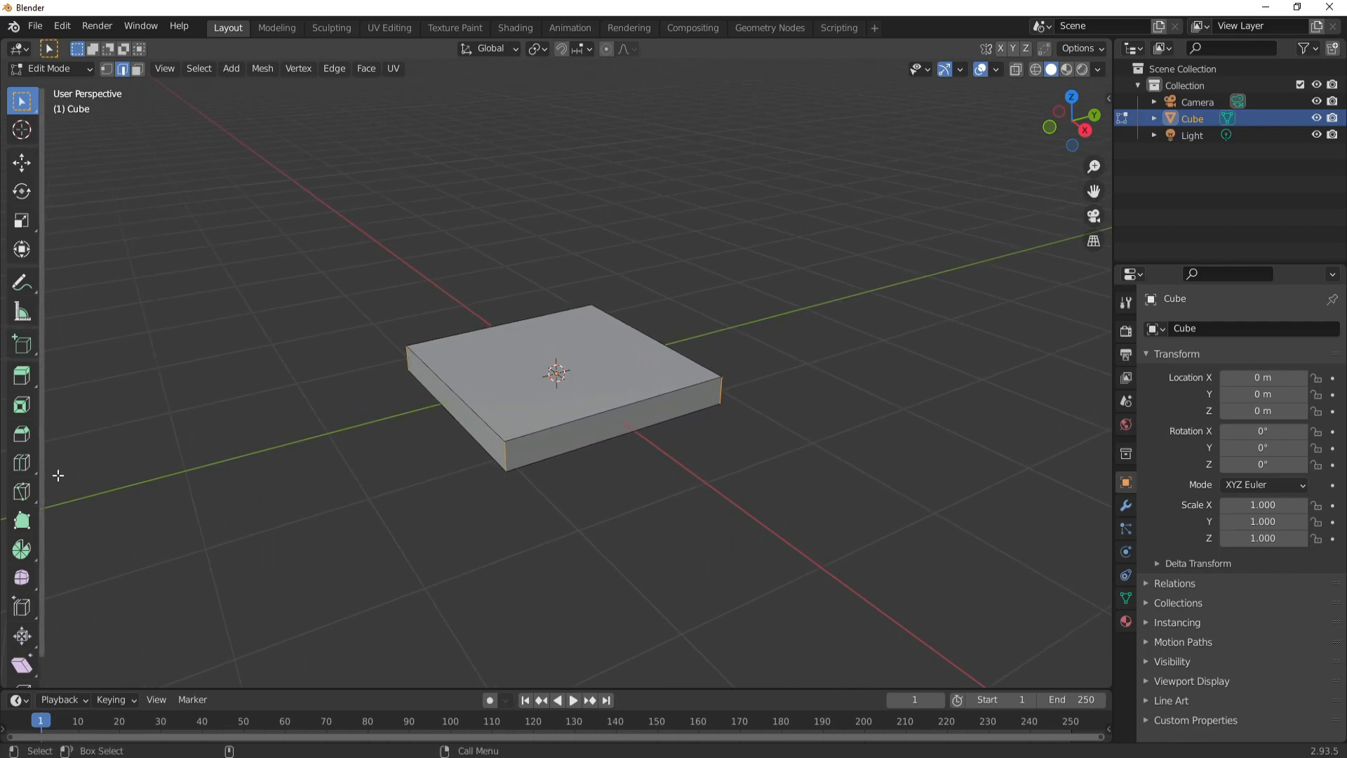
# Bevel the selected corner edges with a width of about 0.19 m and 4 segments
pyautogui.click(21, 434)
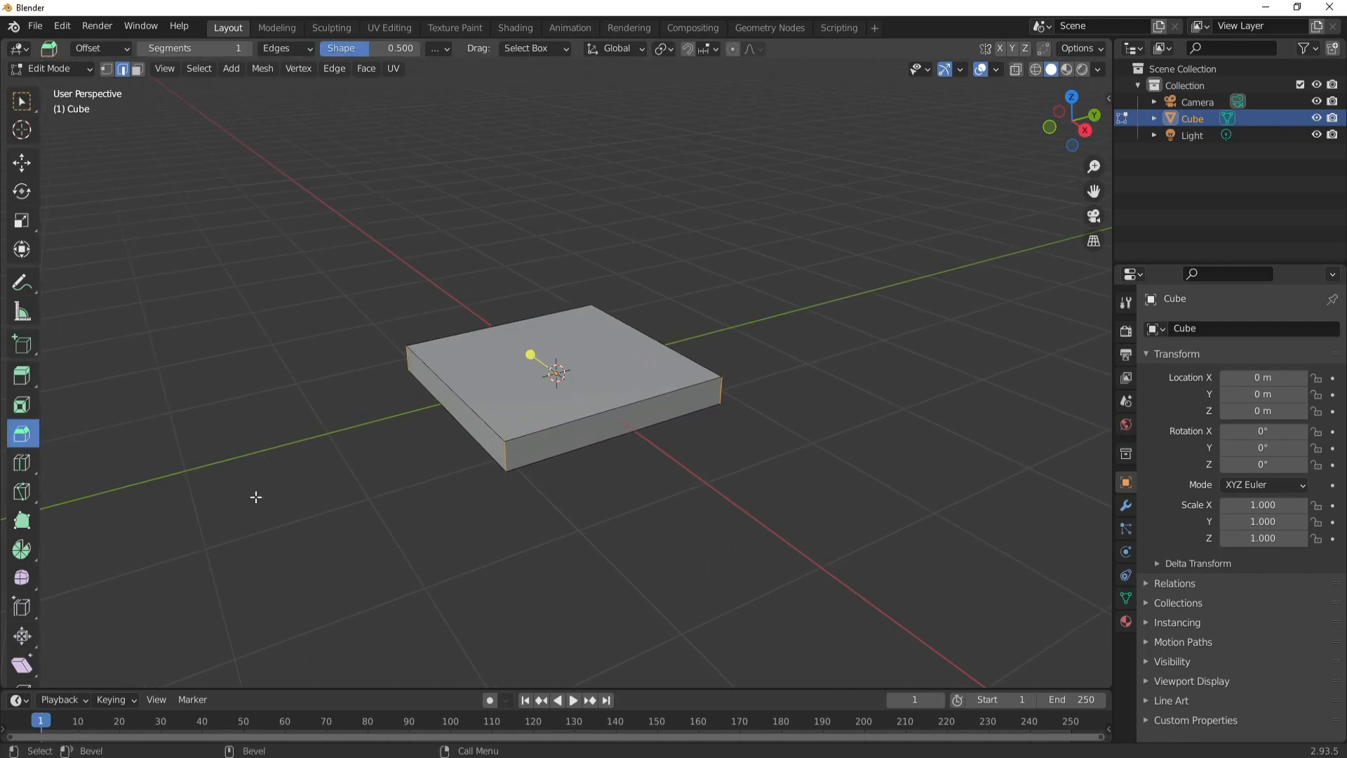
pyautogui.moveTo(530, 352); pyautogui.dragTo(506, 344)
pyautogui.click(79, 675)
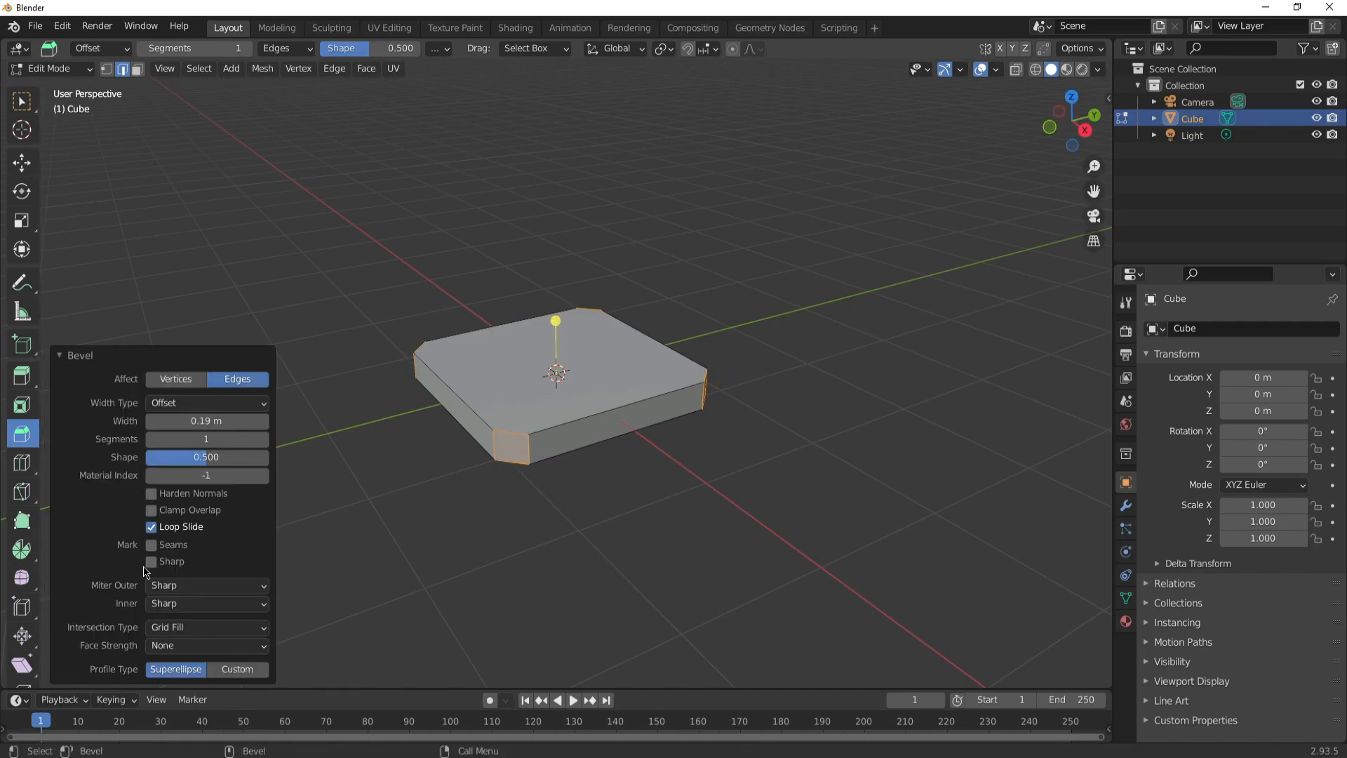
pyautogui.moveTo(192, 444); pyautogui.dragTo(217, 444)
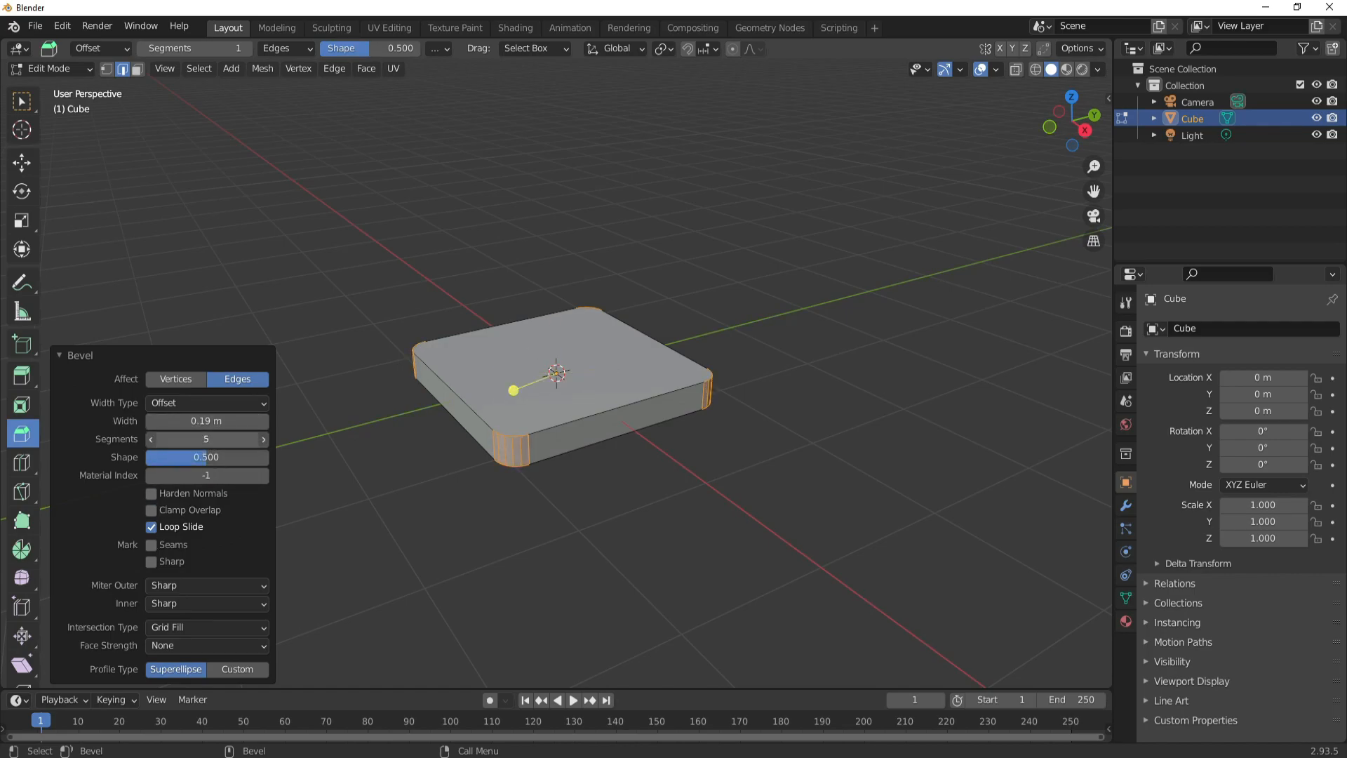
pyautogui.moveTo(201, 441); pyautogui.dragTo(178, 441)
# Return to Object Mode and add a Bevel modifier to the slab with an amount of 0.027 m and 2 segments
pyautogui.click(66, 70)
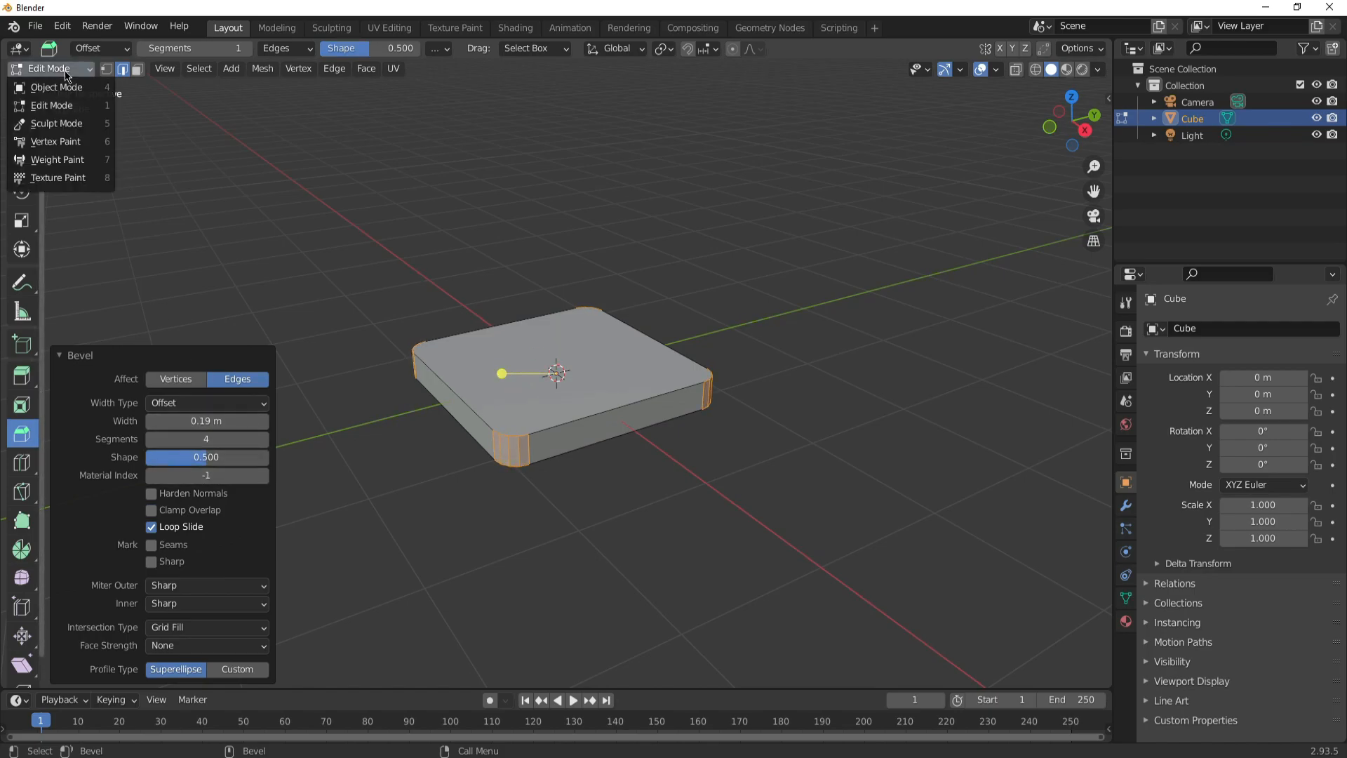
pyautogui.click(65, 88)
pyautogui.click(275, 231)
pyautogui.click(625, 394)
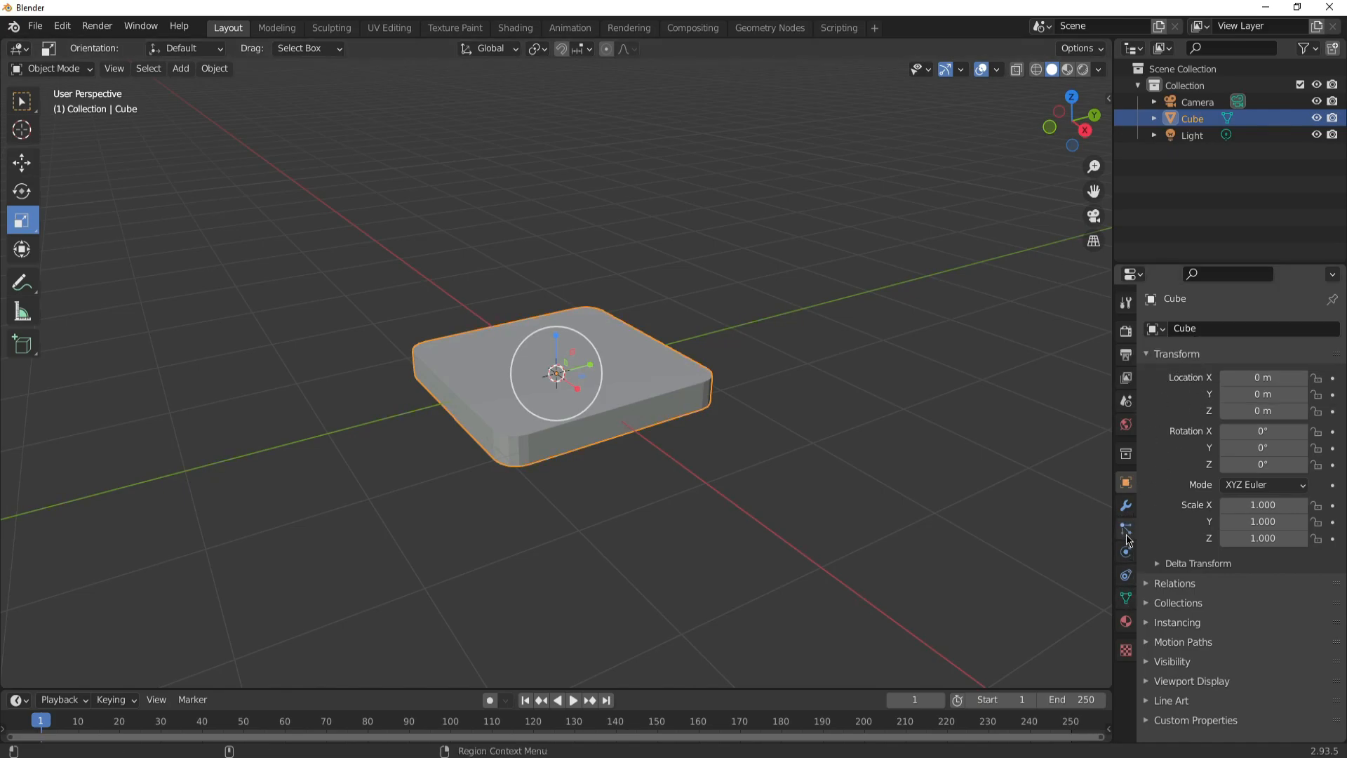
pyautogui.click(1126, 506)
pyautogui.click(1186, 335)
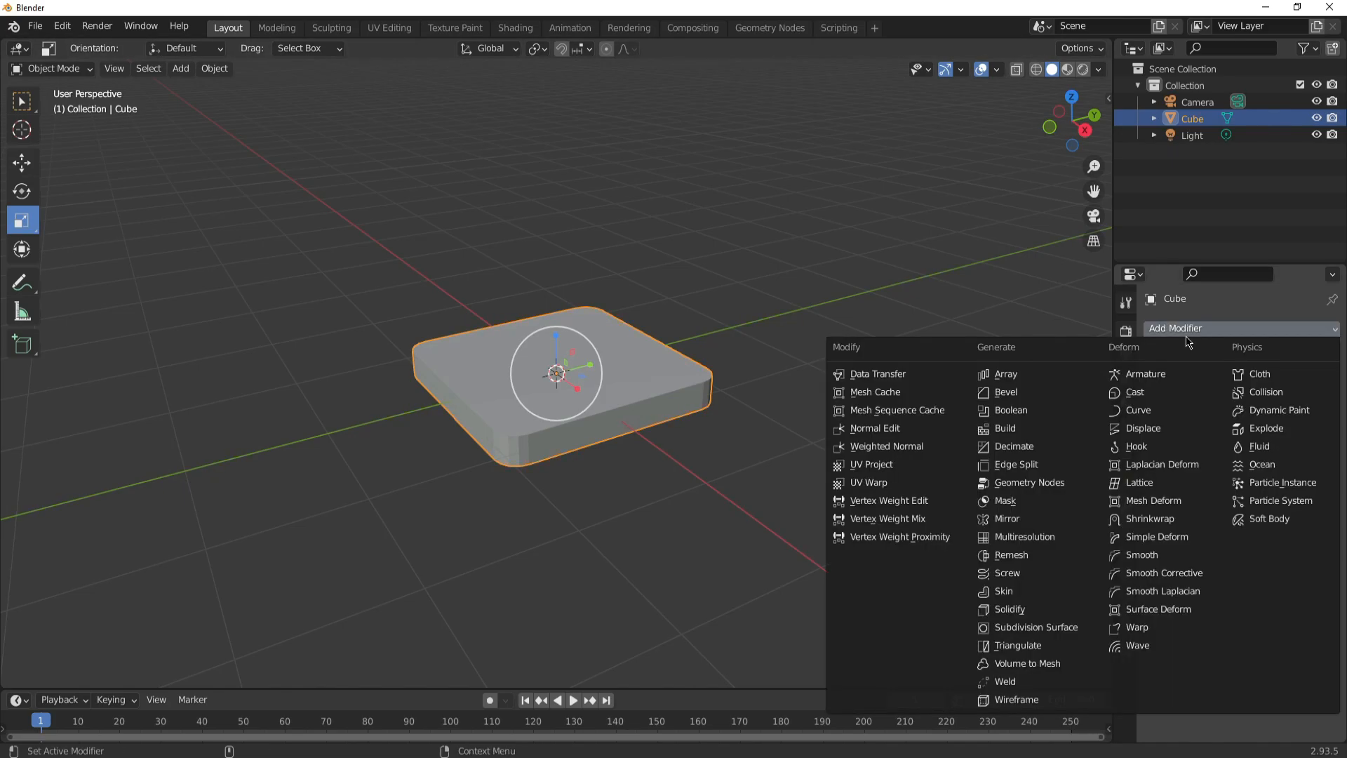
pyautogui.click(1020, 394)
pyautogui.keyDown('alt'); pyautogui.moveTo(665, 475); pyautogui.dragTo(654, 457); pyautogui.keyUp('alt')
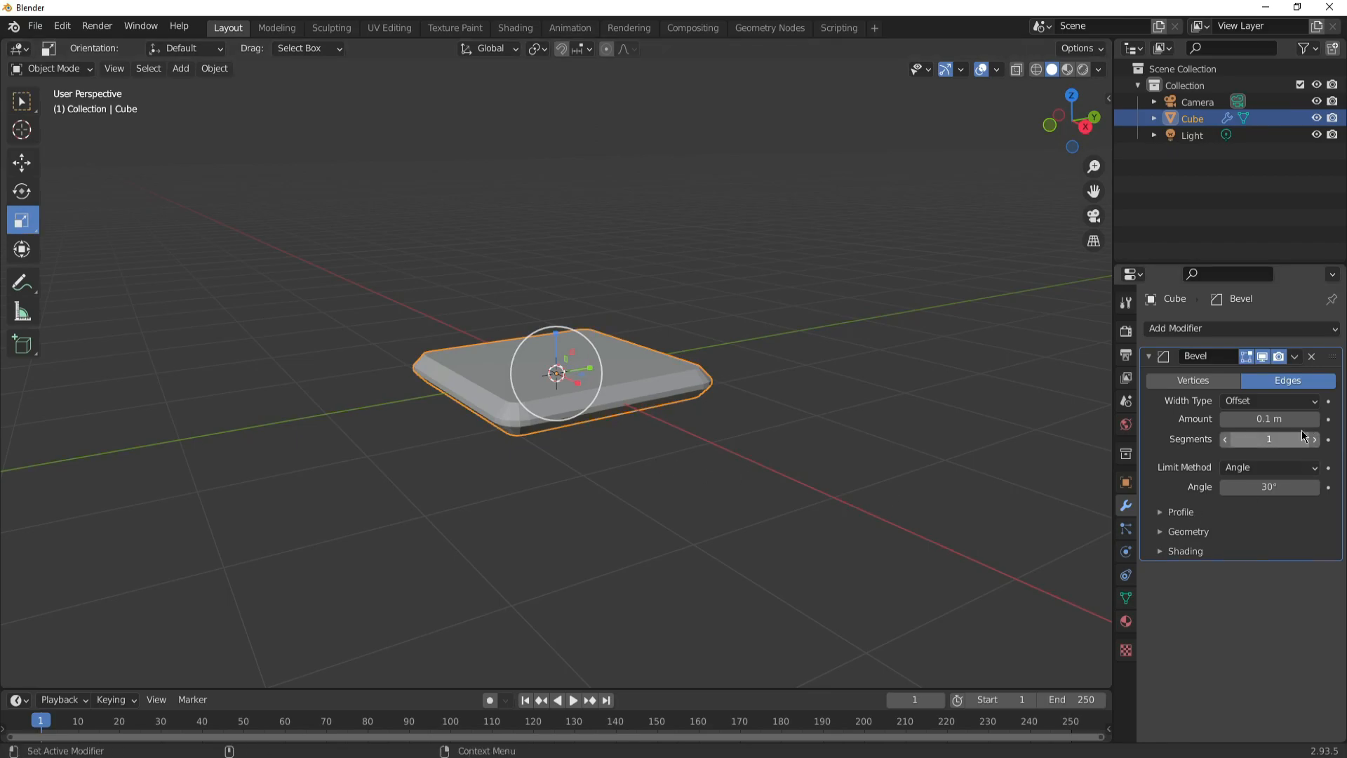
pyautogui.moveTo(1270, 418); pyautogui.dragTo(1231, 418)
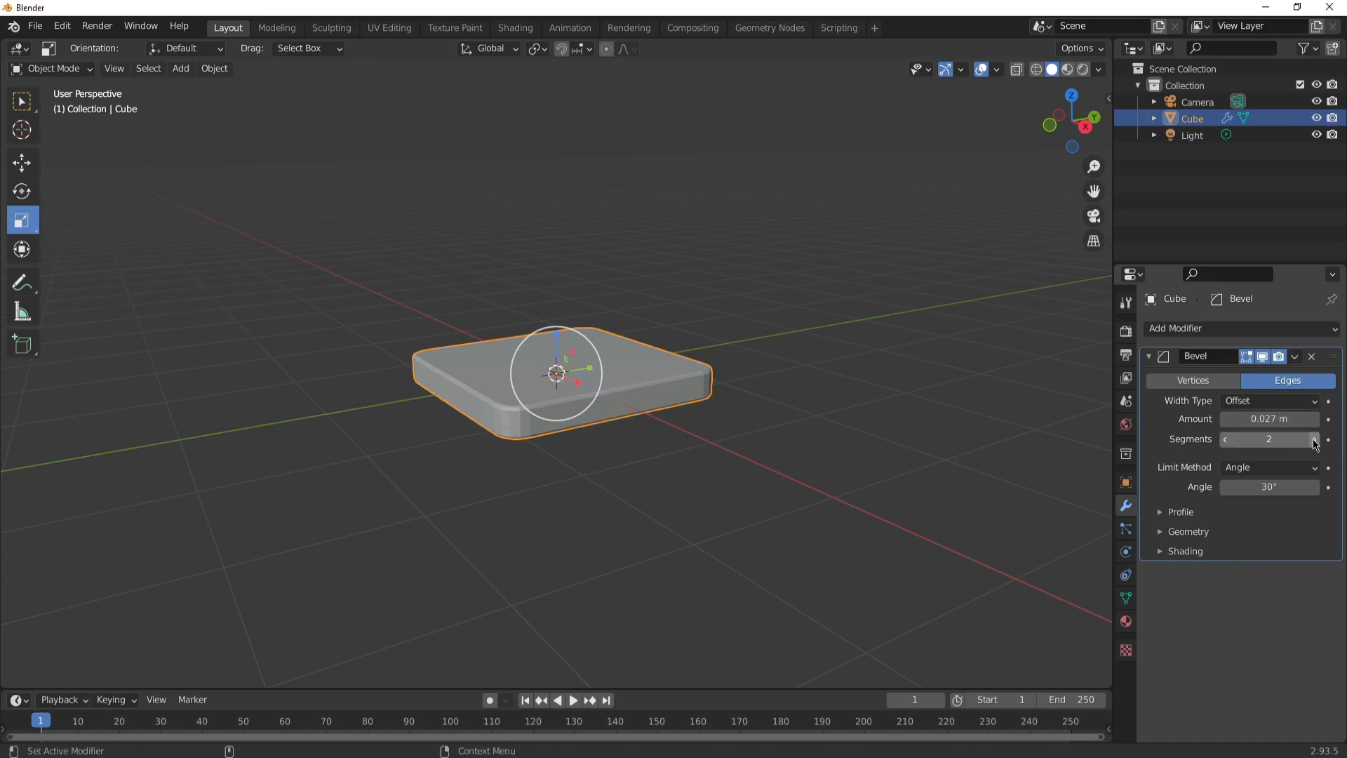
pyautogui.click(1227, 442)
pyautogui.click(1315, 442)
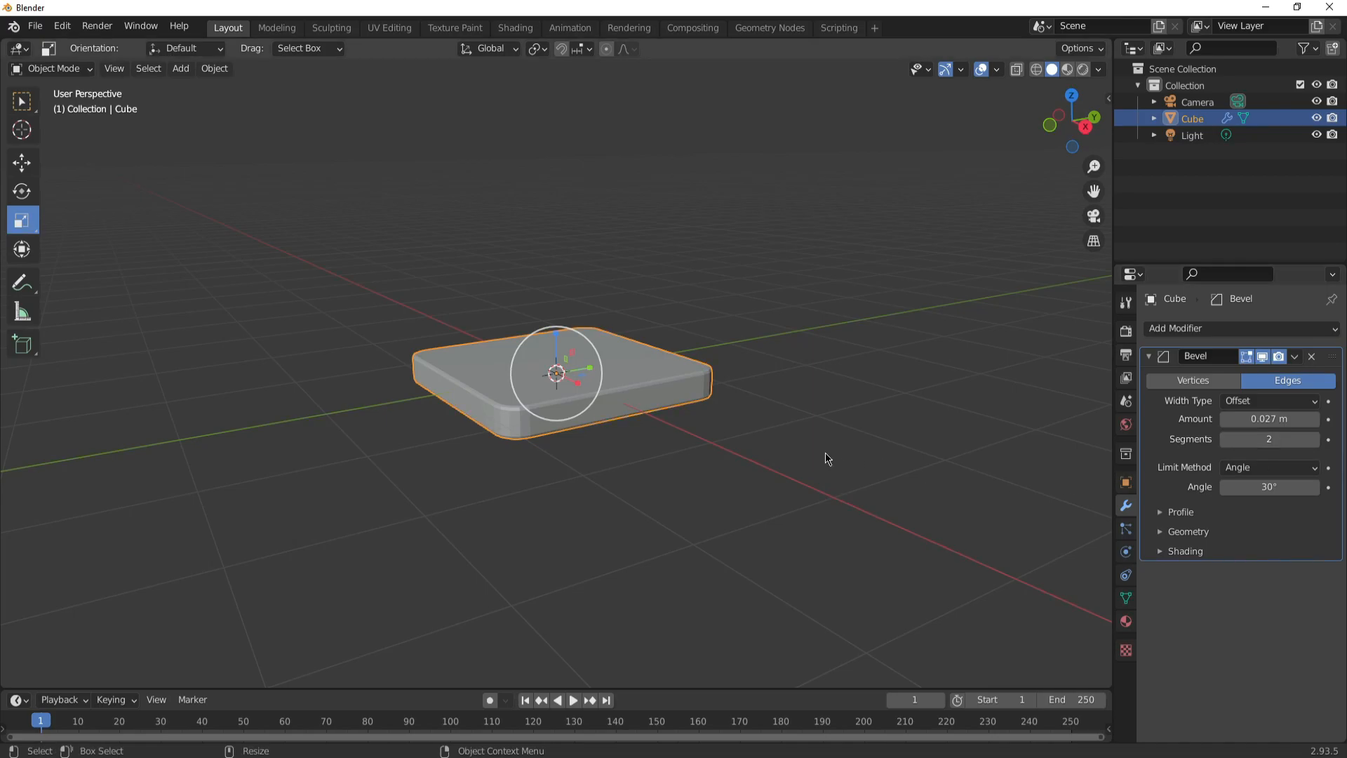
# Add a Subdivision Surface modifier to the slab with viewport and render levels set to 3
pyautogui.click(950, 472)
pyautogui.moveTo(739, 451); pyautogui.dragTo(701, 456, button='middle')
pyautogui.scroll(4, 557, 400)
pyautogui.moveTo(579, 466)
pyautogui.mouseDown(button='middle')
pyautogui.moveTo(583, 407)
pyautogui.moveTo(591, 490)
pyautogui.moveTo(598, 474)
pyautogui.mouseUp(button='middle')
pyautogui.scroll(-4, 598, 475)
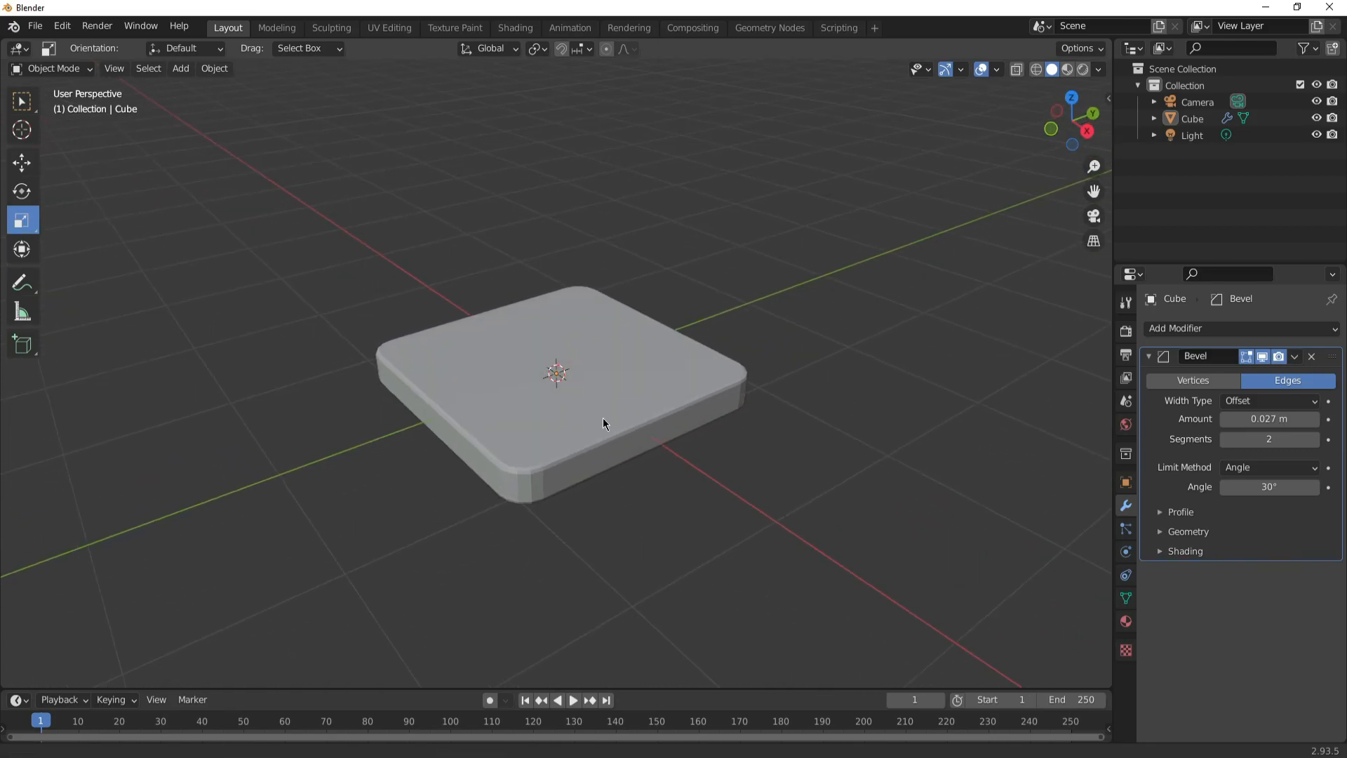
pyautogui.keyDown('alt'); pyautogui.moveTo(613, 458); pyautogui.dragTo(608, 458); pyautogui.keyUp('alt')
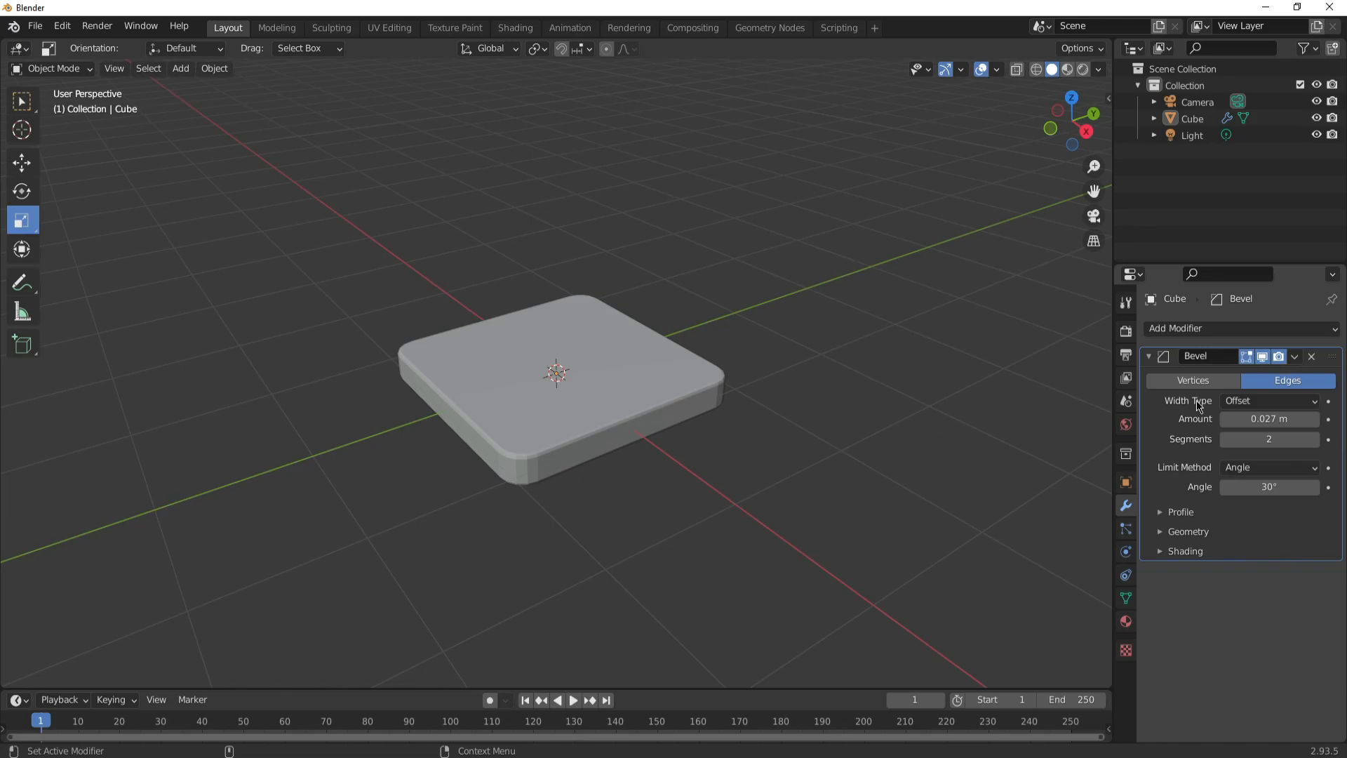
pyautogui.click(1187, 330)
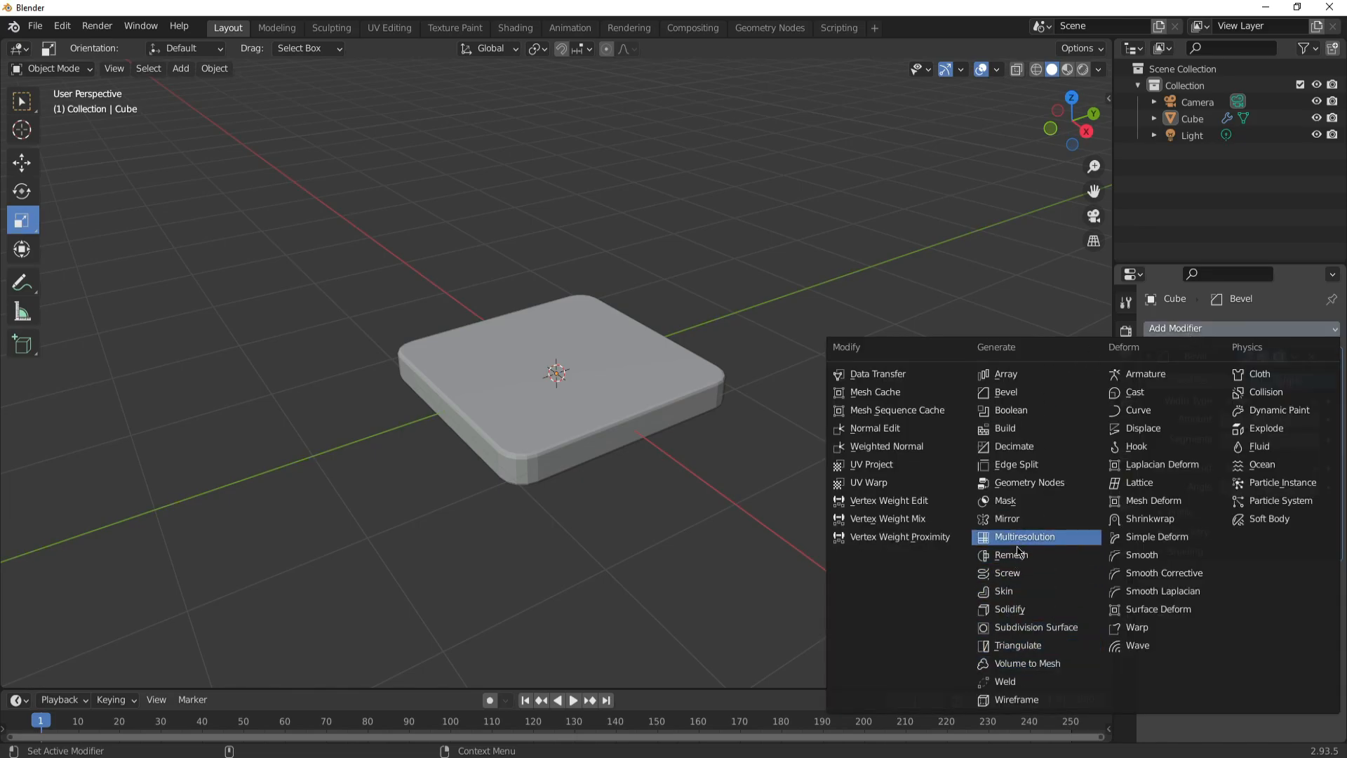
pyautogui.click(1022, 625)
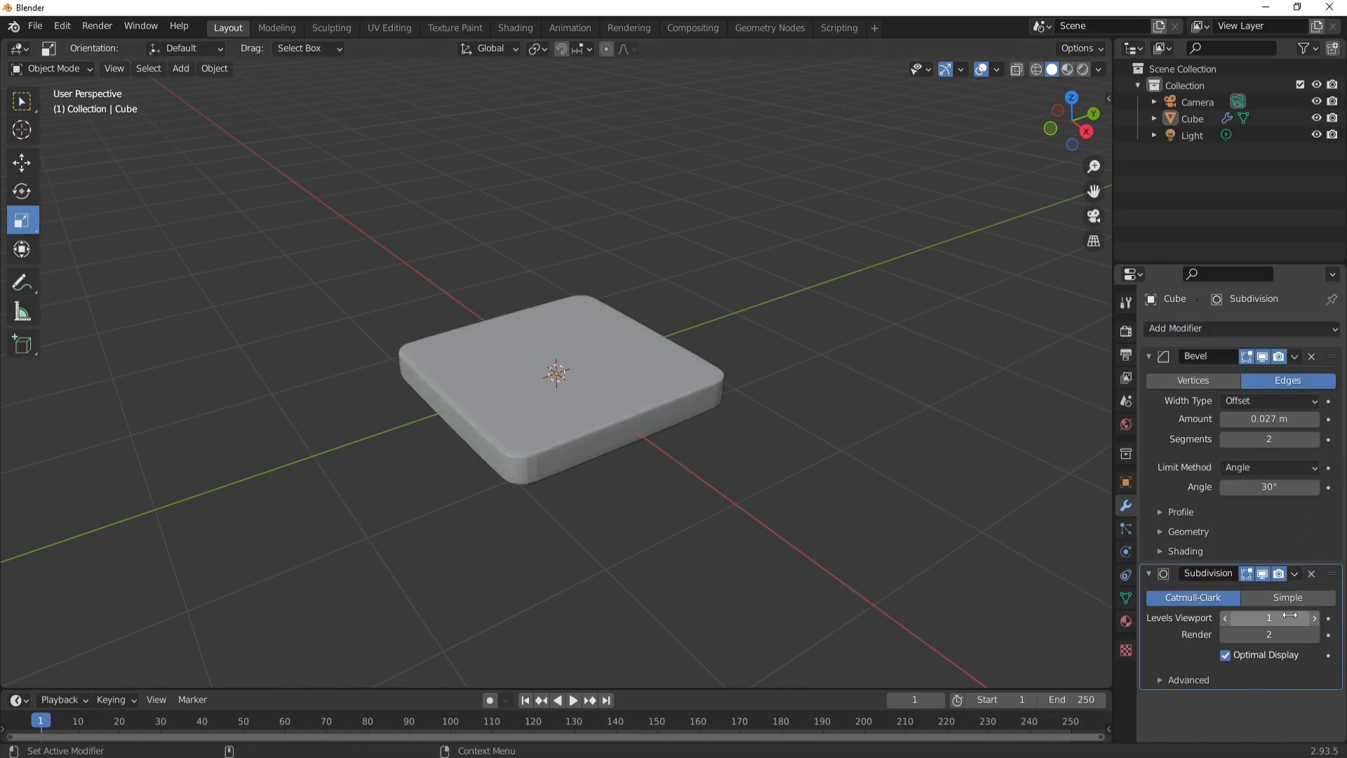
pyautogui.click(1316, 622)
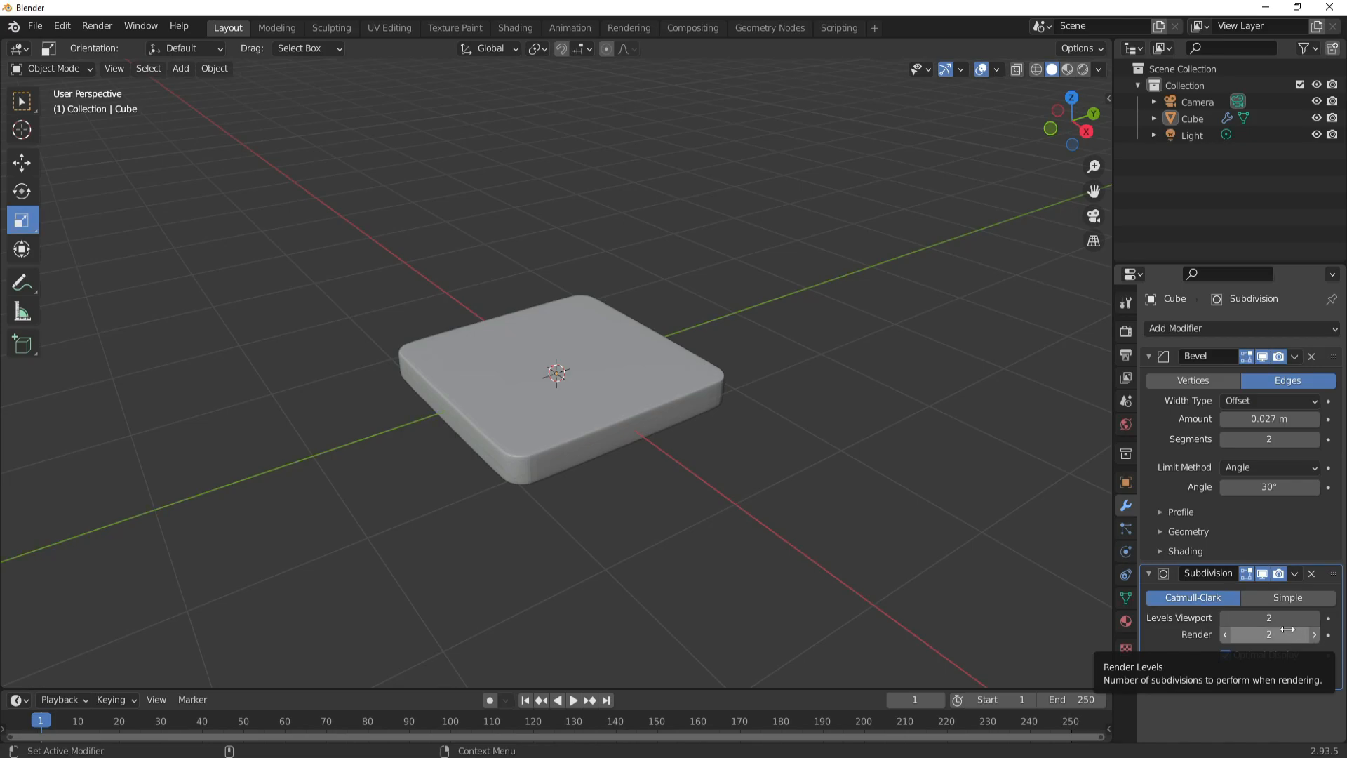
pyautogui.keyDown('alt'); pyautogui.moveTo(727, 506); pyautogui.dragTo(666, 496); pyautogui.keyUp('alt')
pyautogui.keyDown('alt'); pyautogui.moveTo(667, 495); pyautogui.dragTo(573, 352, button='right'); pyautogui.keyUp('alt')
pyautogui.click(1316, 618)
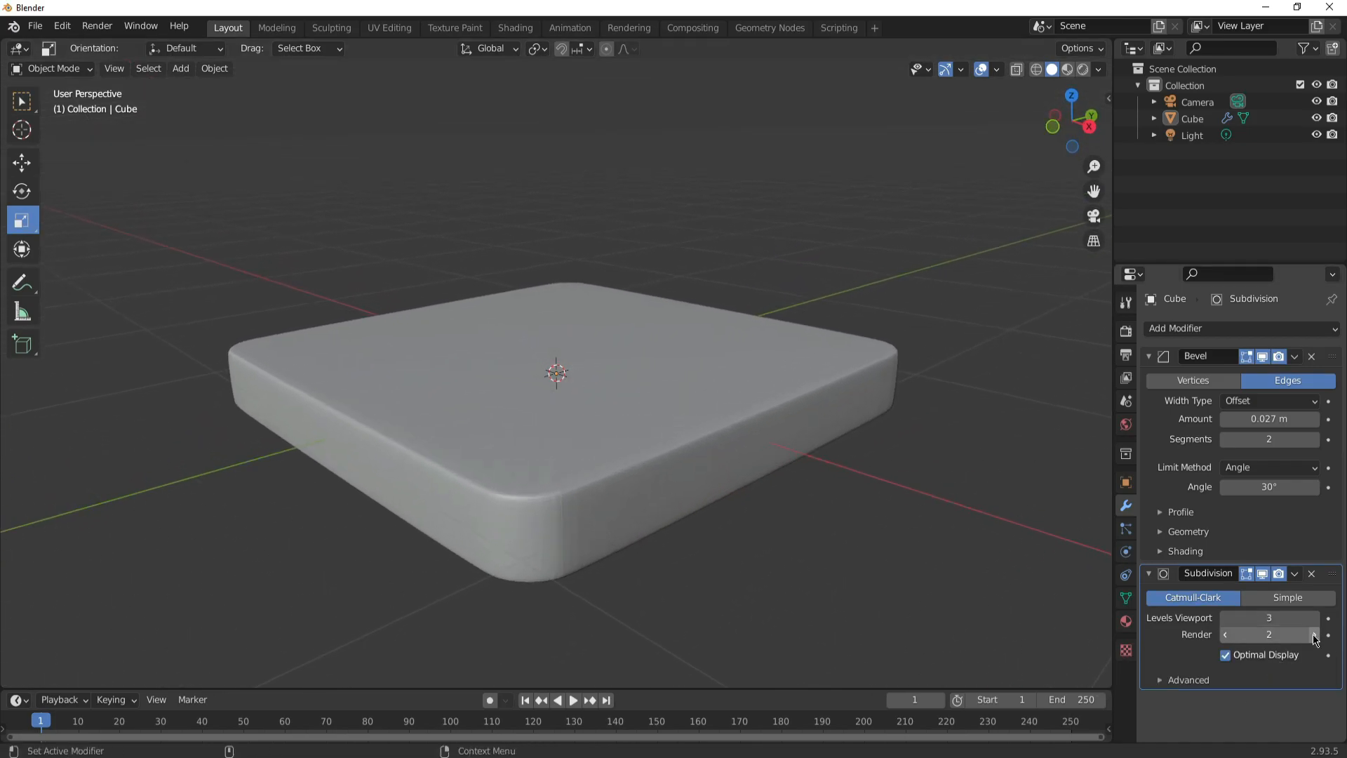
# Select the slab and apply Shade Smooth to it
pyautogui.scroll(2, 768, 529)
pyautogui.rightClick(596, 397)
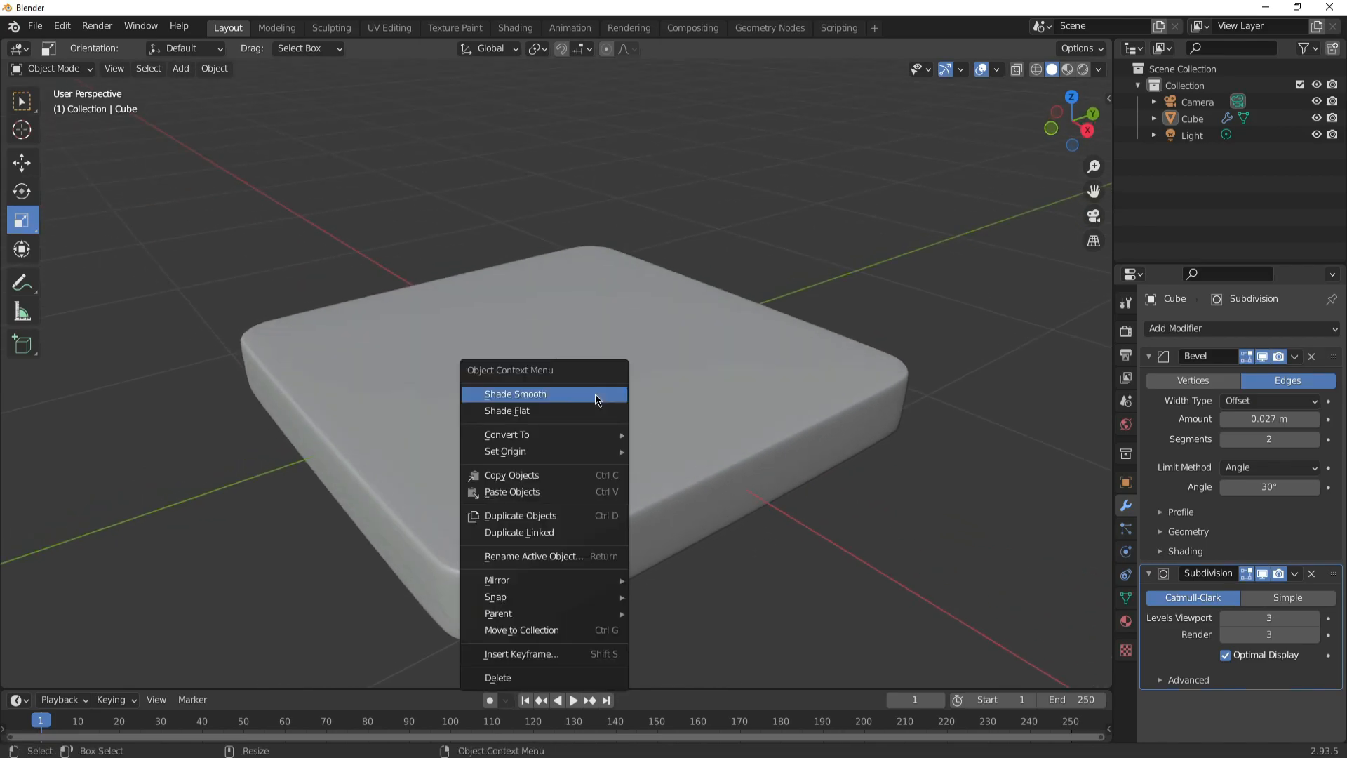
pyautogui.click(561, 403)
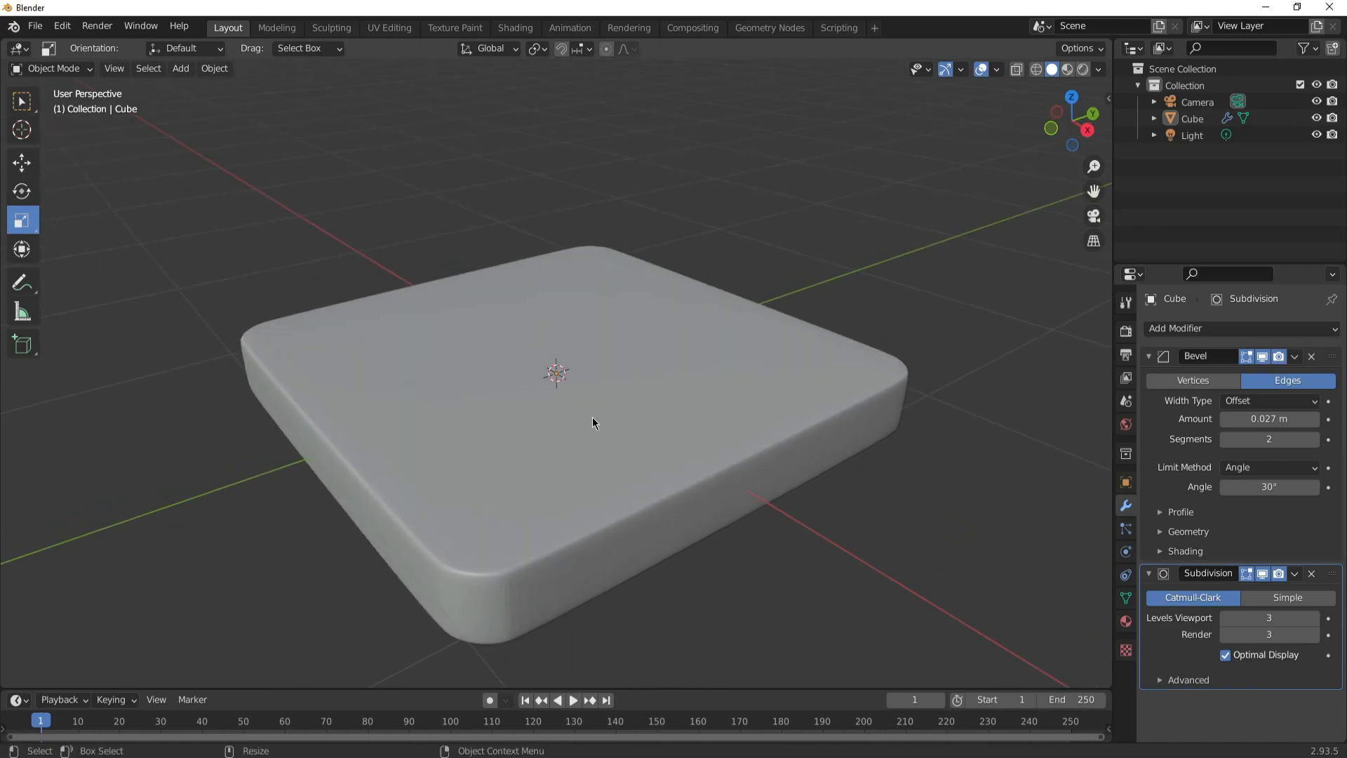
pyautogui.click(594, 416)
pyautogui.rightClick(597, 416)
pyautogui.click(598, 413)
# Collapse the slab's Bevel and Subdivision modifiers and add an Array modifier
pyautogui.click(934, 483)
pyautogui.moveTo(896, 389); pyautogui.dragTo(850, 323, button='middle')
pyautogui.scroll(-4, 841, 344)
pyautogui.moveTo(794, 389); pyautogui.dragTo(765, 400, button='middle')
pyautogui.click(684, 398)
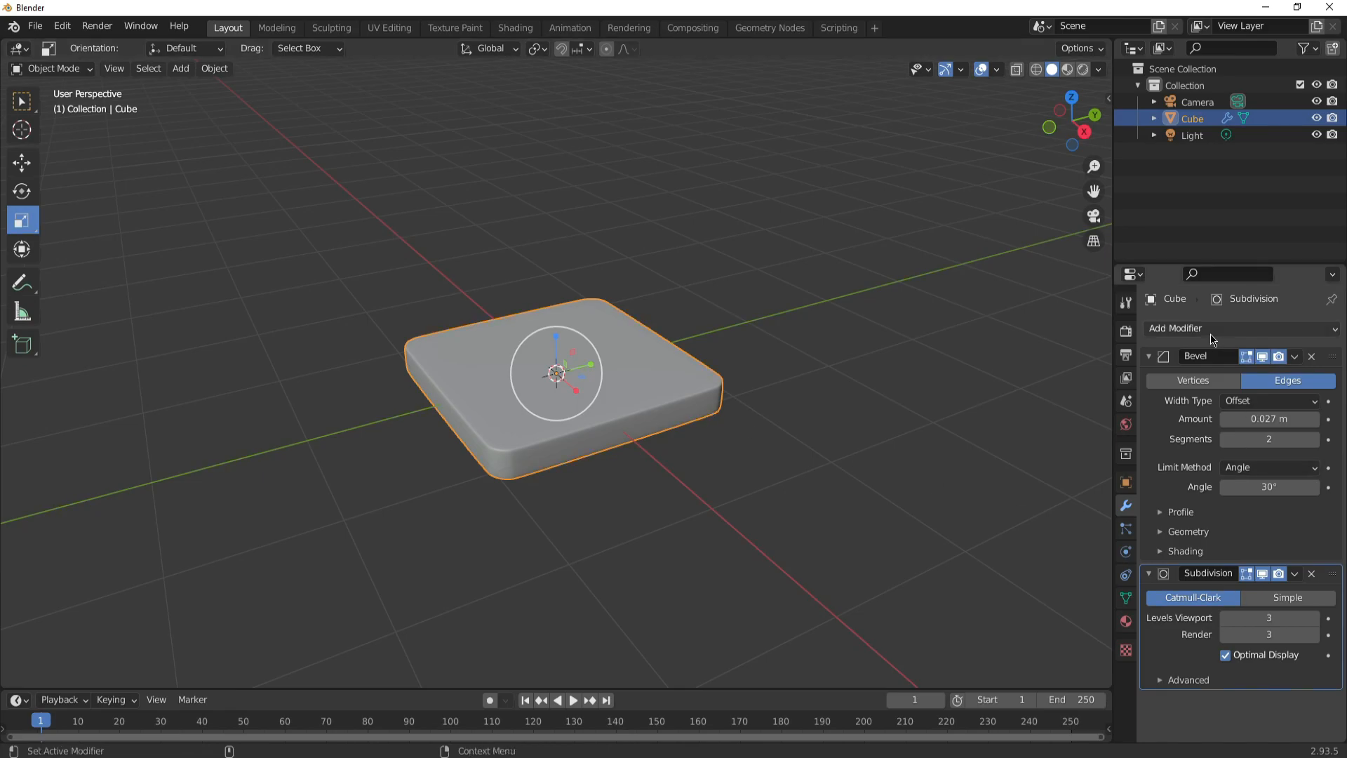
pyautogui.click(1148, 356)
pyautogui.click(1148, 377)
pyautogui.click(1175, 328)
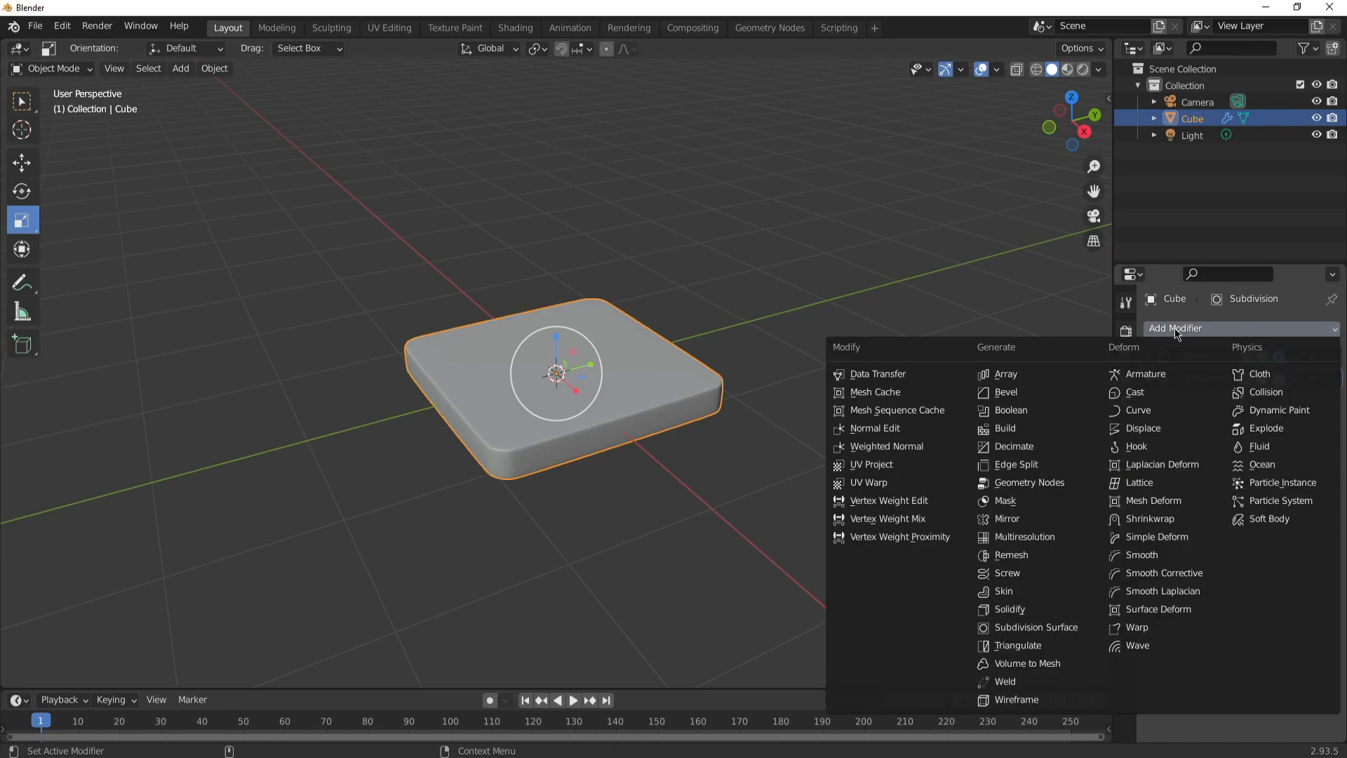
pyautogui.click(1038, 373)
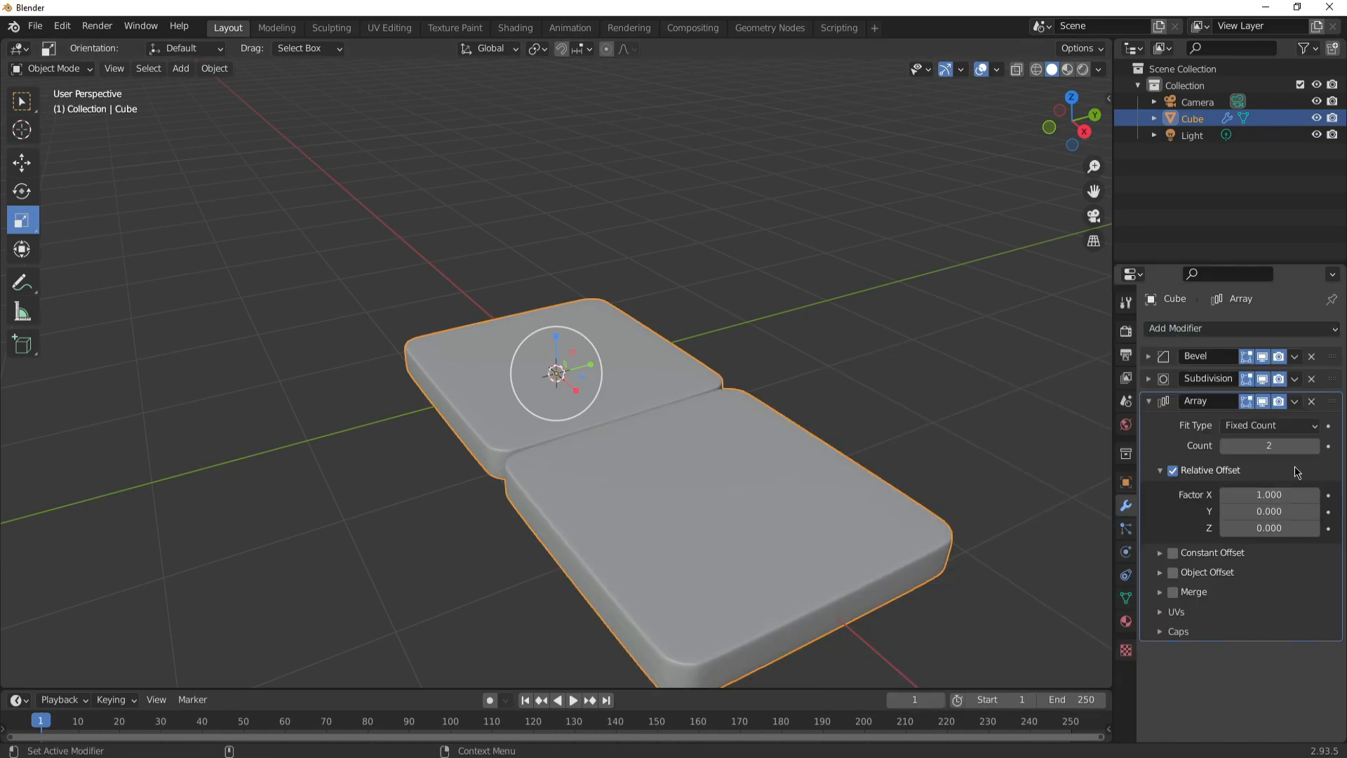
# Stack the array copies vertically by setting the relative offset factors to X 0 and Z 1
pyautogui.moveTo(902, 468)
pyautogui.mouseDown(button='middle')
pyautogui.moveTo(950, 461)
pyautogui.moveTo(891, 463)
pyautogui.mouseUp(button='middle')
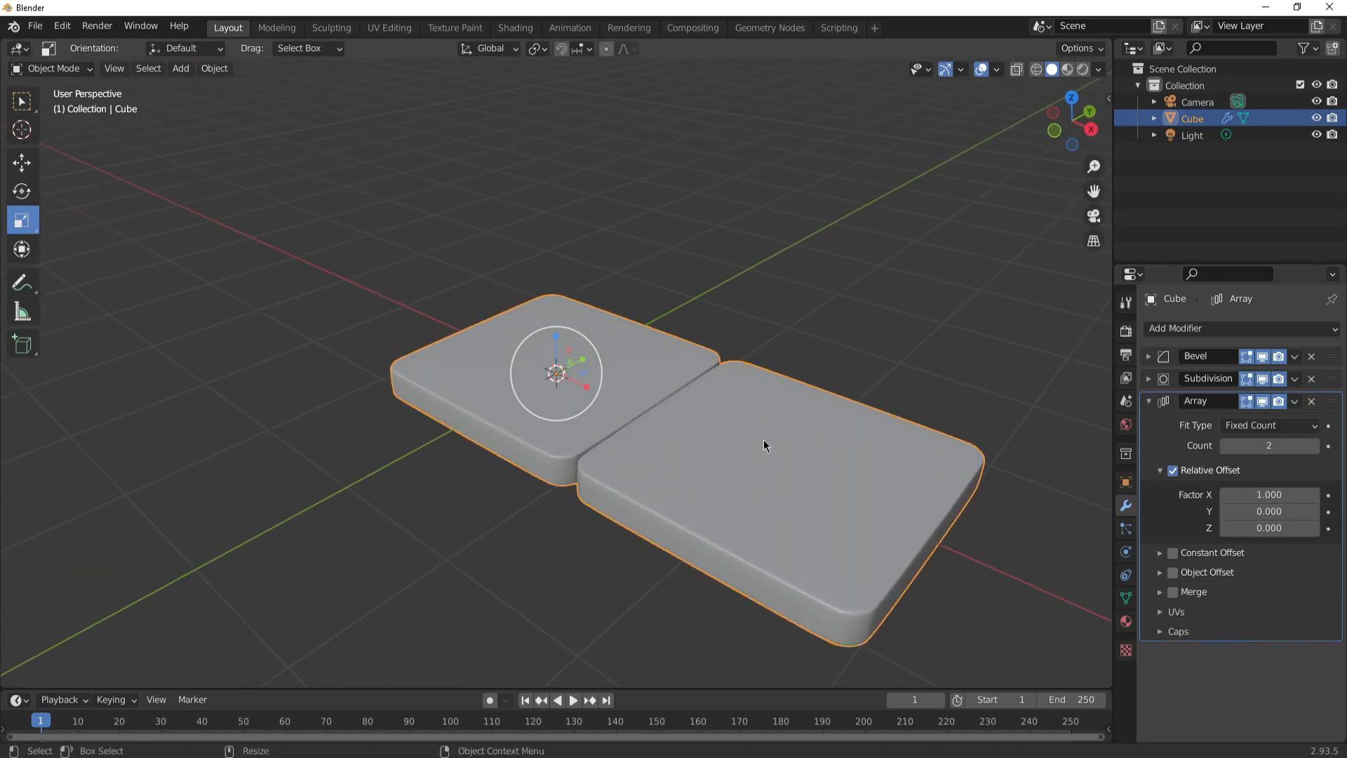
pyautogui.click(1266, 495)
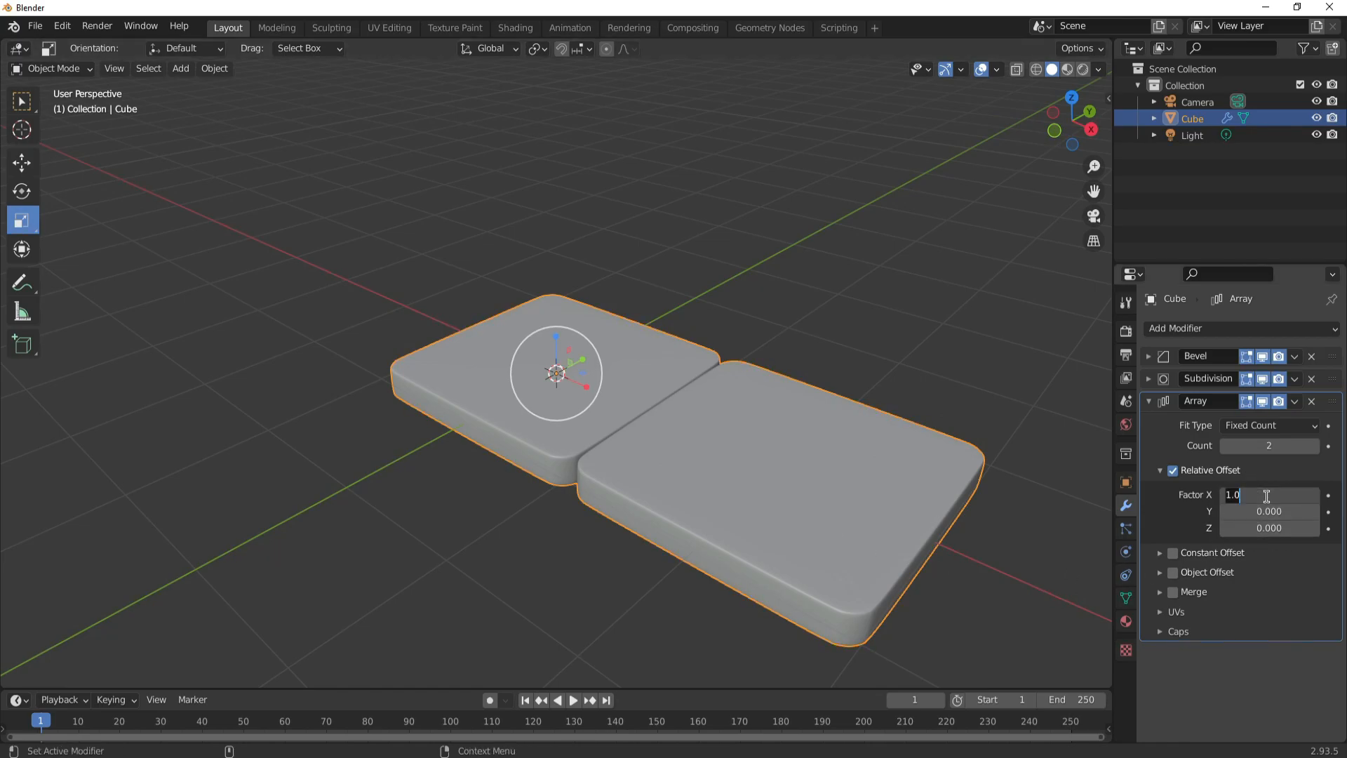
pyautogui.press('Return')
pyautogui.click(1269, 527)
pyautogui.write('1')
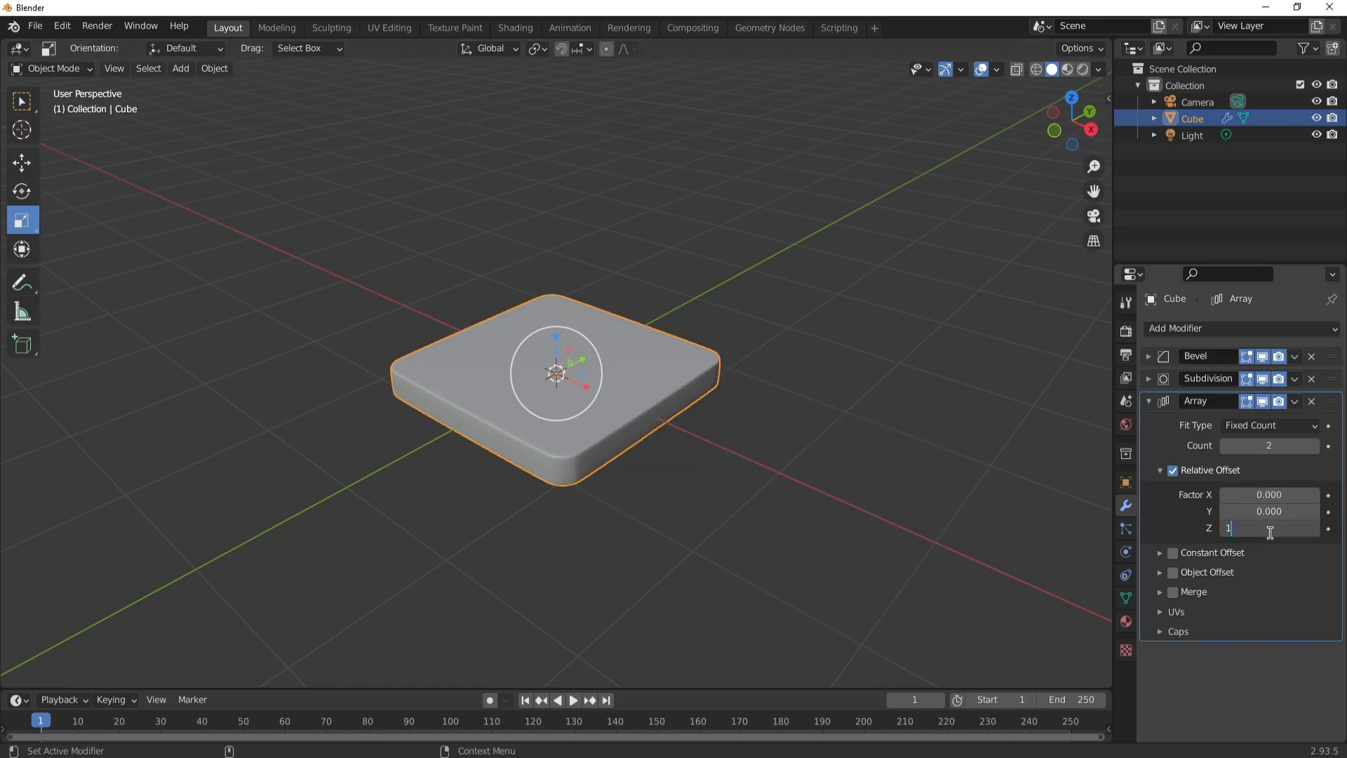
pyautogui.press('Return')
# Set the Array modifier's count to 7
pyautogui.moveTo(819, 495); pyautogui.dragTo(823, 459, button='middle')
pyautogui.scroll(-4, 807, 435)
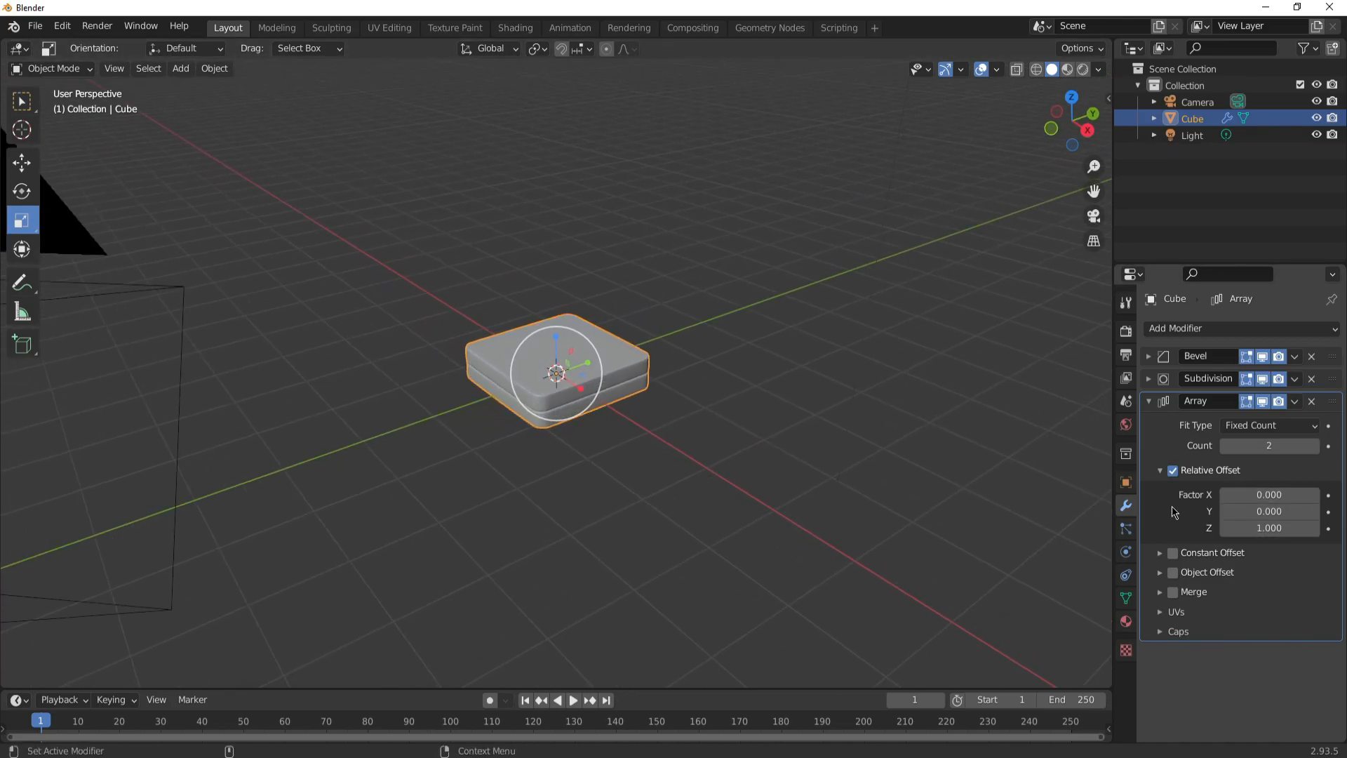
pyautogui.moveTo(1255, 445); pyautogui.dragTo(1298, 446)
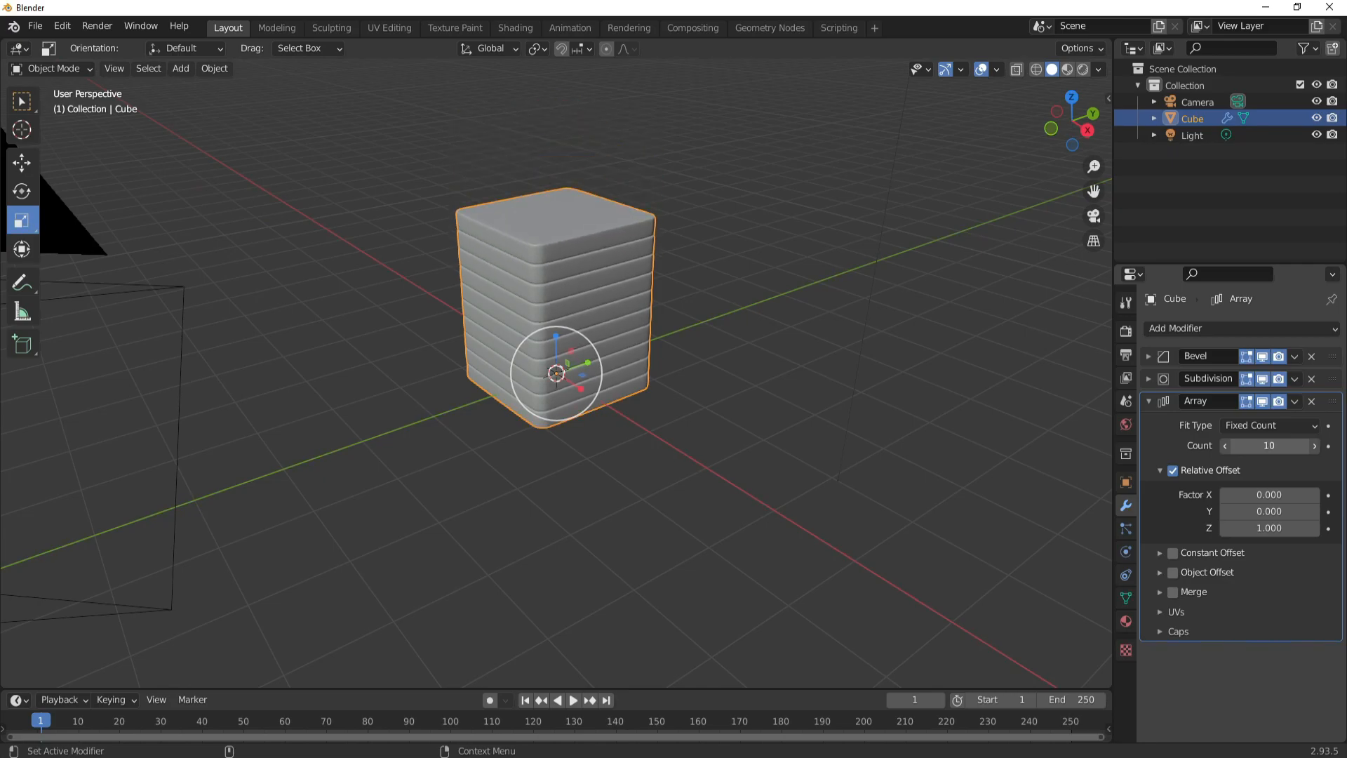
pyautogui.moveTo(1298, 446); pyautogui.dragTo(1271, 445)
pyautogui.click(970, 457)
# Stretch the stacked slabs slightly taller along Z and apply the object's scale
pyautogui.click(608, 397)
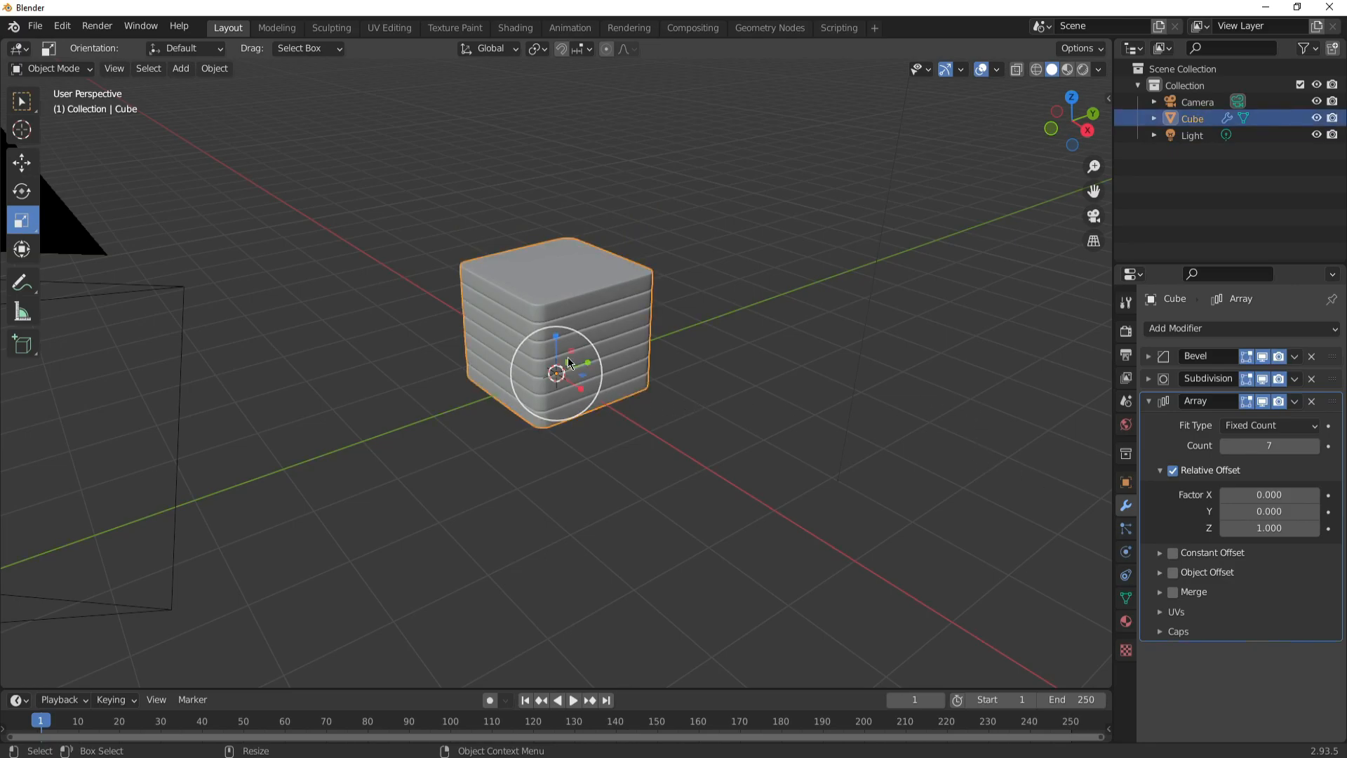
pyautogui.moveTo(558, 345); pyautogui.dragTo(558, 324)
pyautogui.click(688, 354)
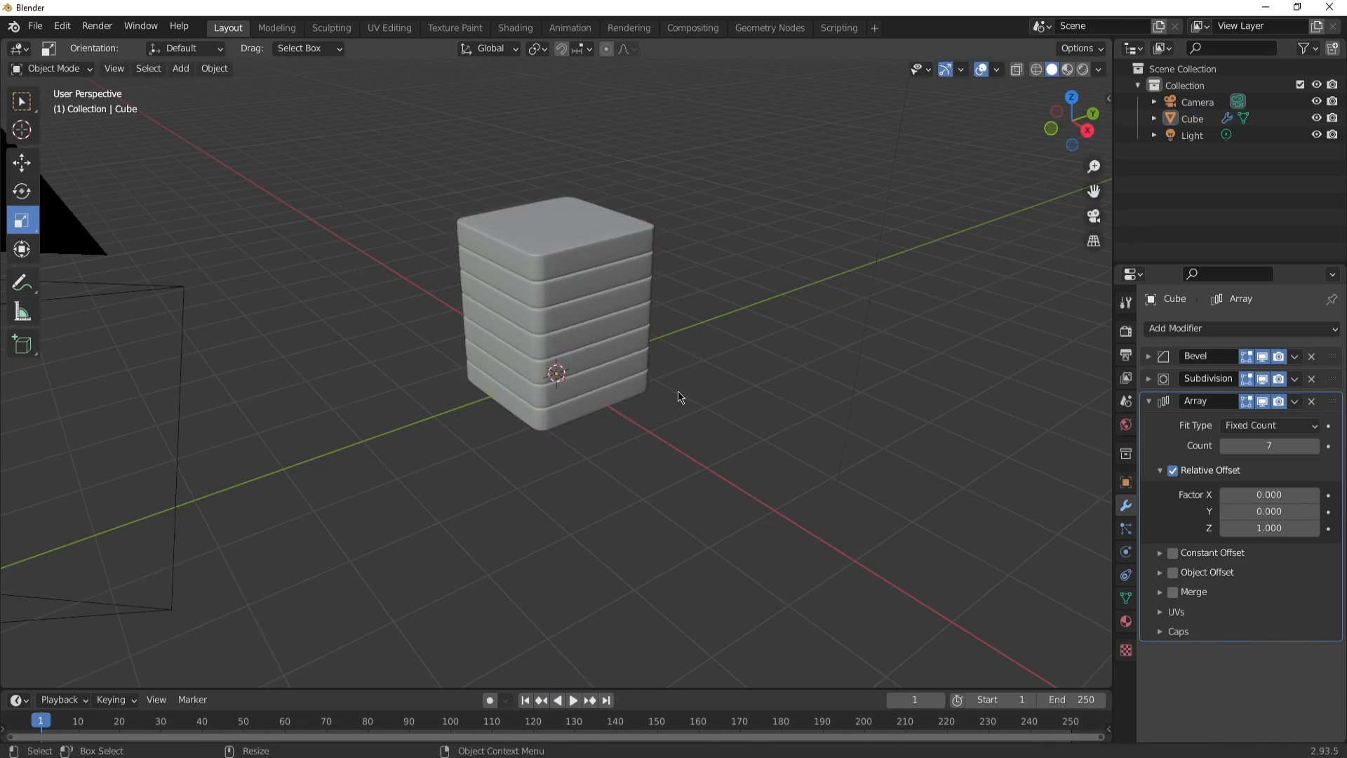
pyautogui.click(620, 398)
pyautogui.click(214, 68)
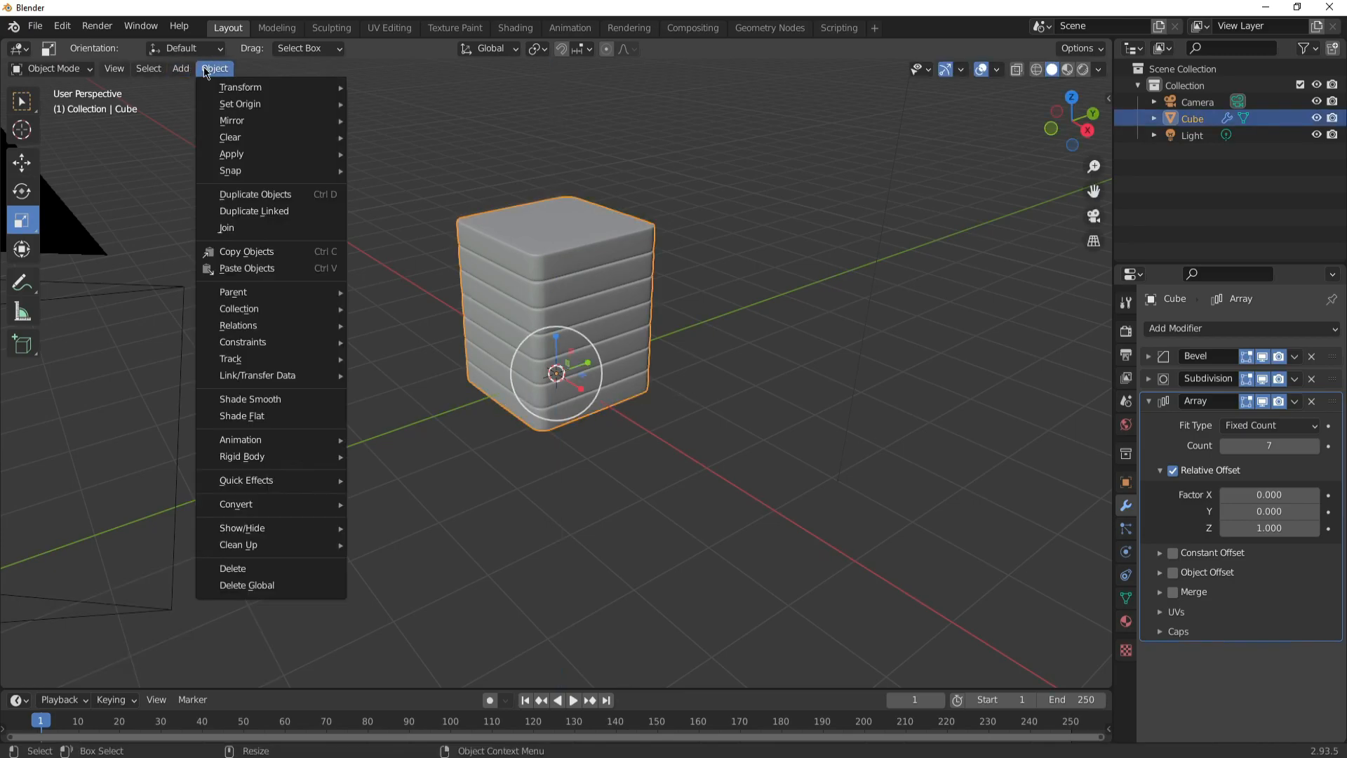
pyautogui.moveTo(313, 157)
pyautogui.click(401, 194)
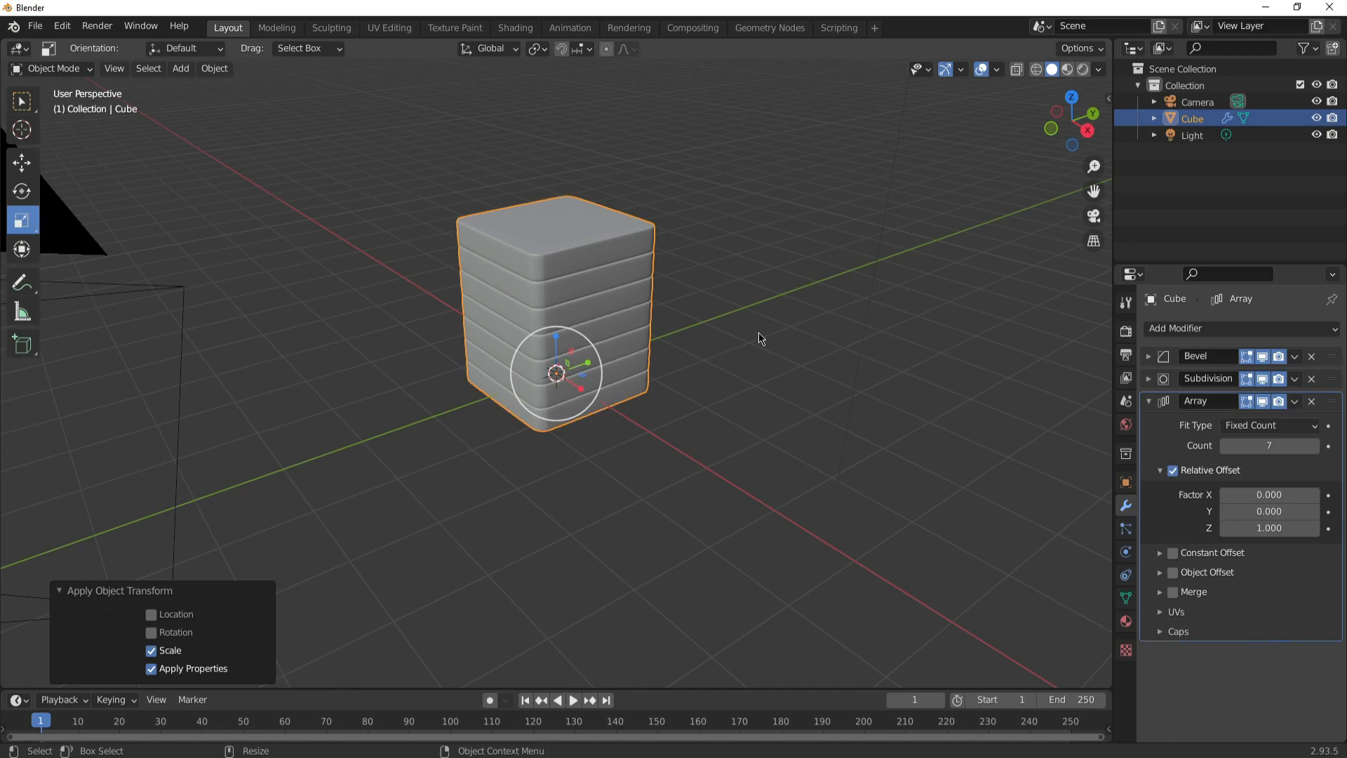
# Delete the light and the camera from the scene collection
pyautogui.click(761, 342)
pyautogui.click(621, 404)
pyautogui.click(640, 455)
pyautogui.moveTo(590, 425); pyautogui.dragTo(524, 464, button='middle')
pyautogui.click(1176, 136)
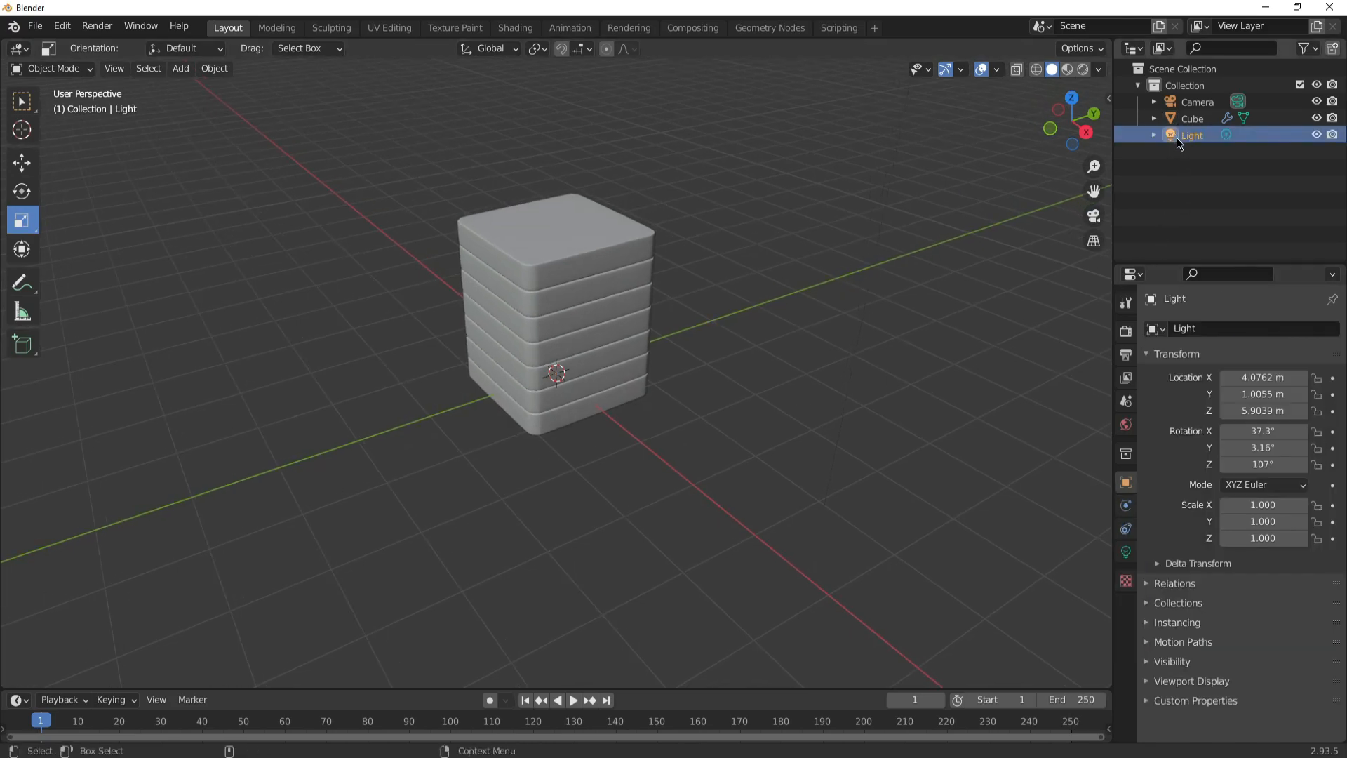
pyautogui.press('Delete')
pyautogui.click(1195, 103)
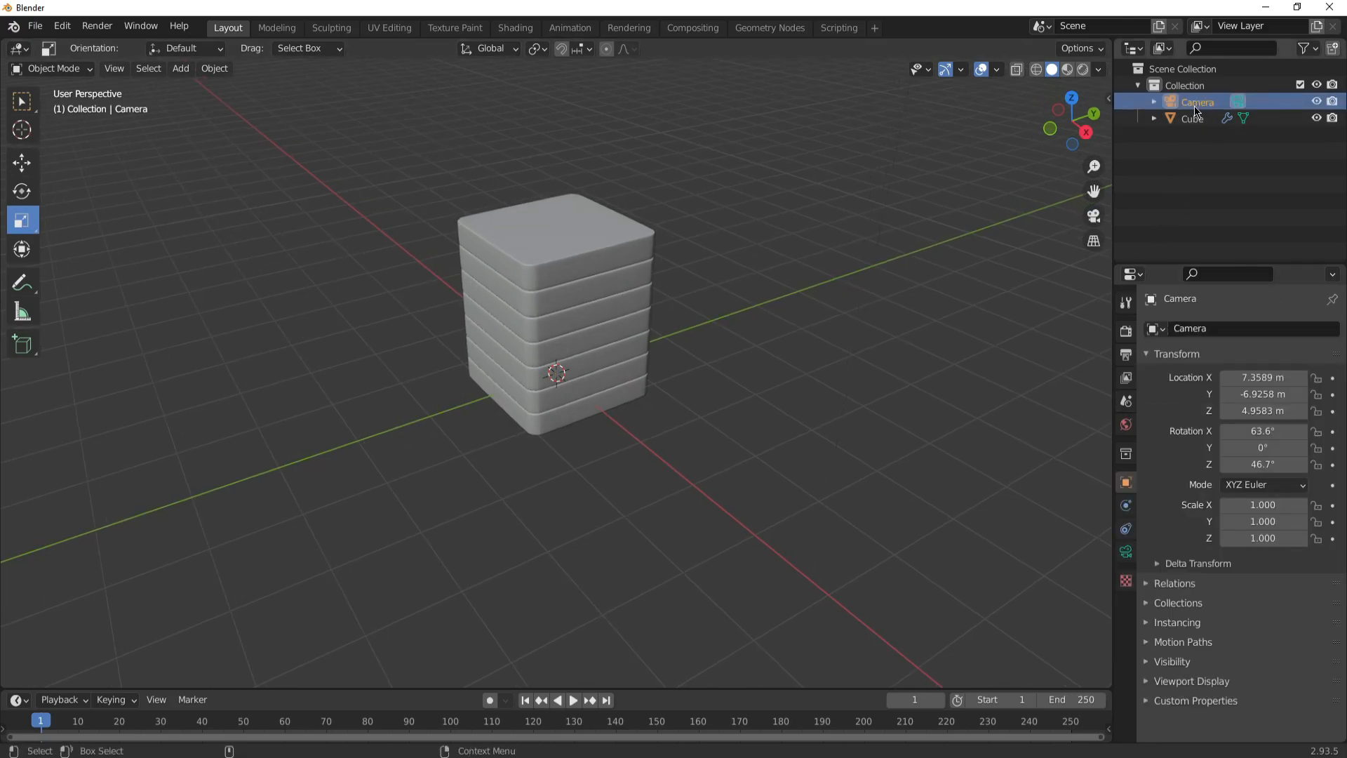
pyautogui.press('Delete')
# Add a sphere-shaped empty with a 1 m radius at the world origin
pyautogui.moveTo(738, 408); pyautogui.dragTo(633, 436, button='middle')
pyautogui.scroll(-1, 647, 485)
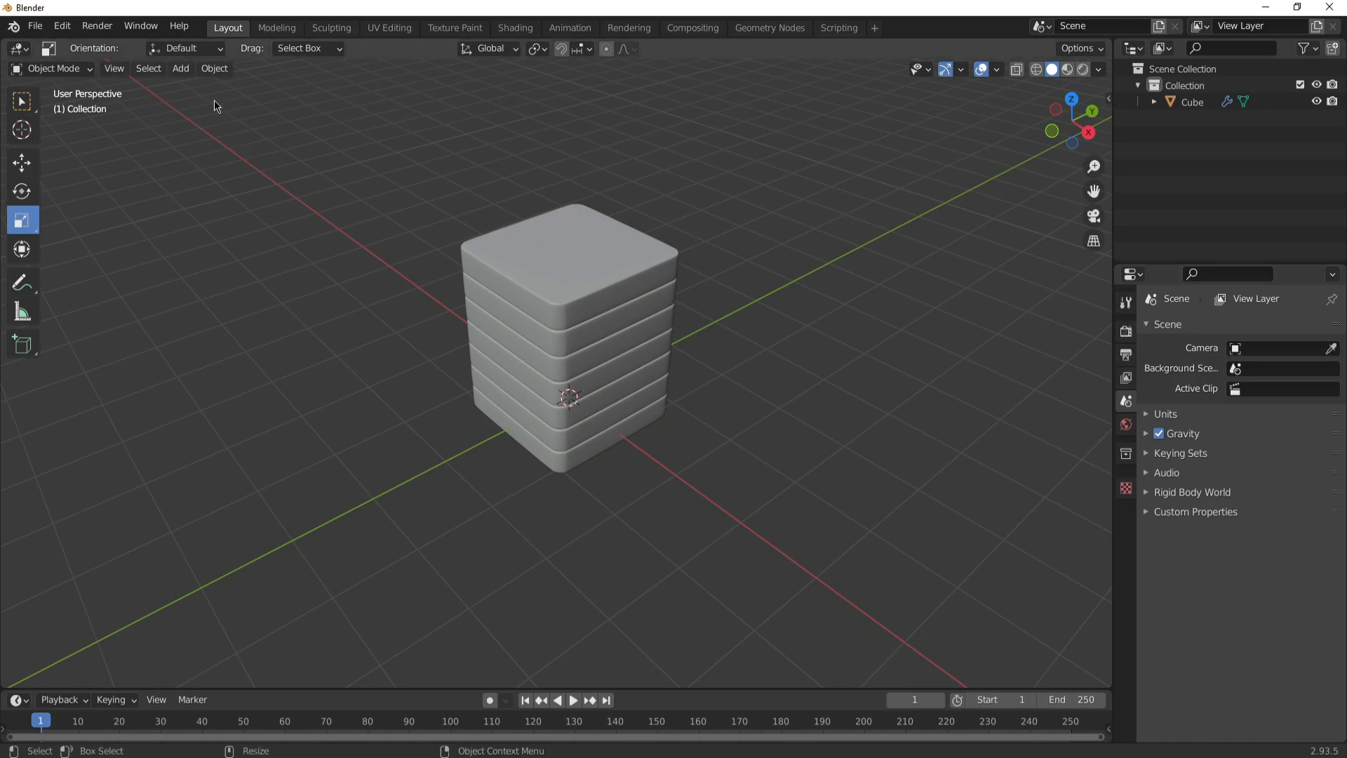
pyautogui.click(210, 68)
pyautogui.moveTo(201, 83)
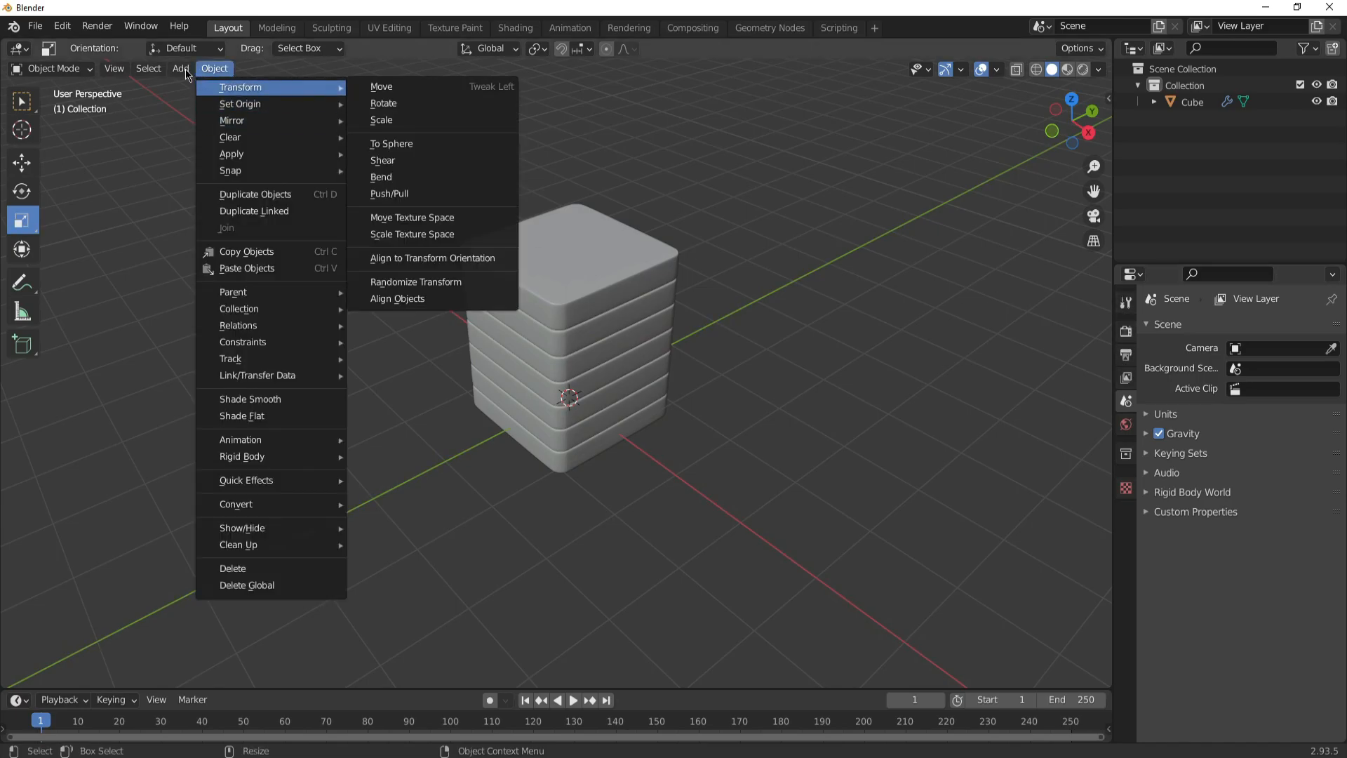
pyautogui.moveTo(222, 252)
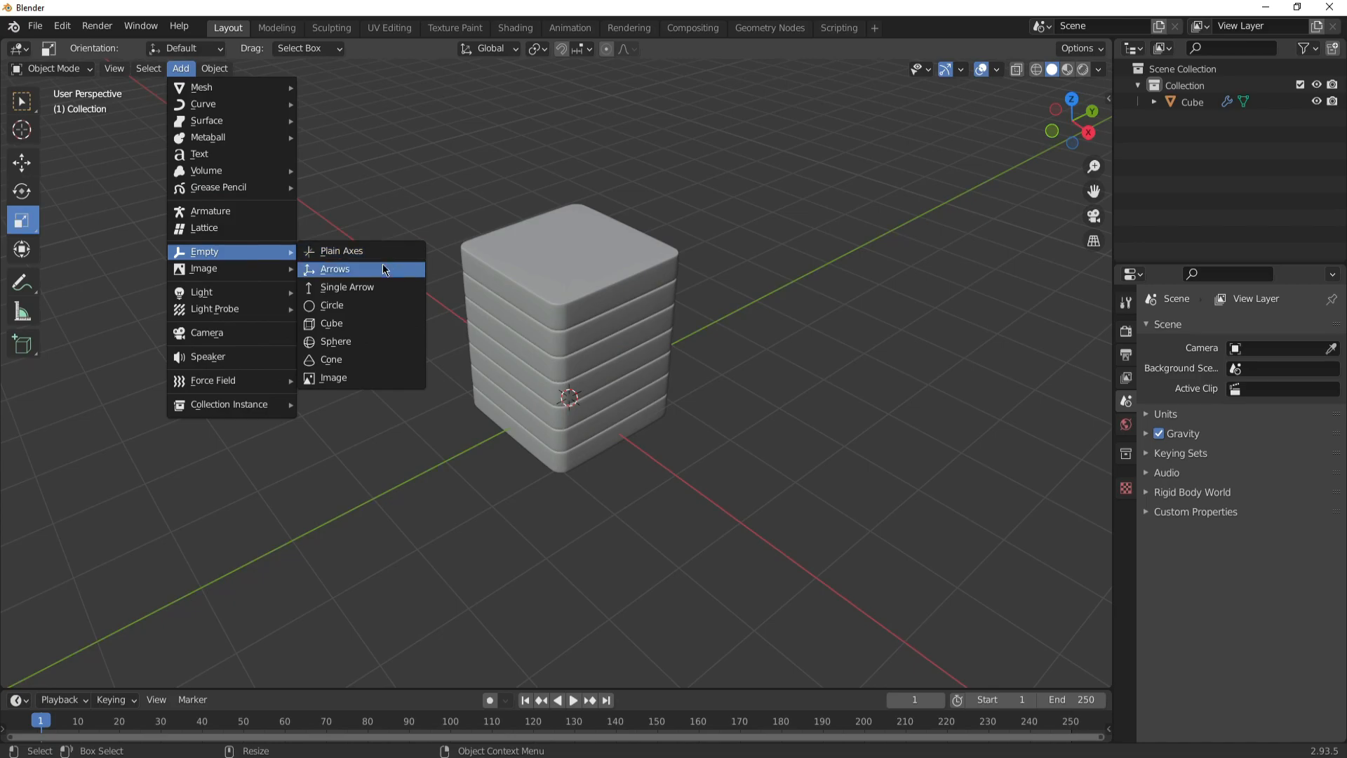
pyautogui.click(351, 342)
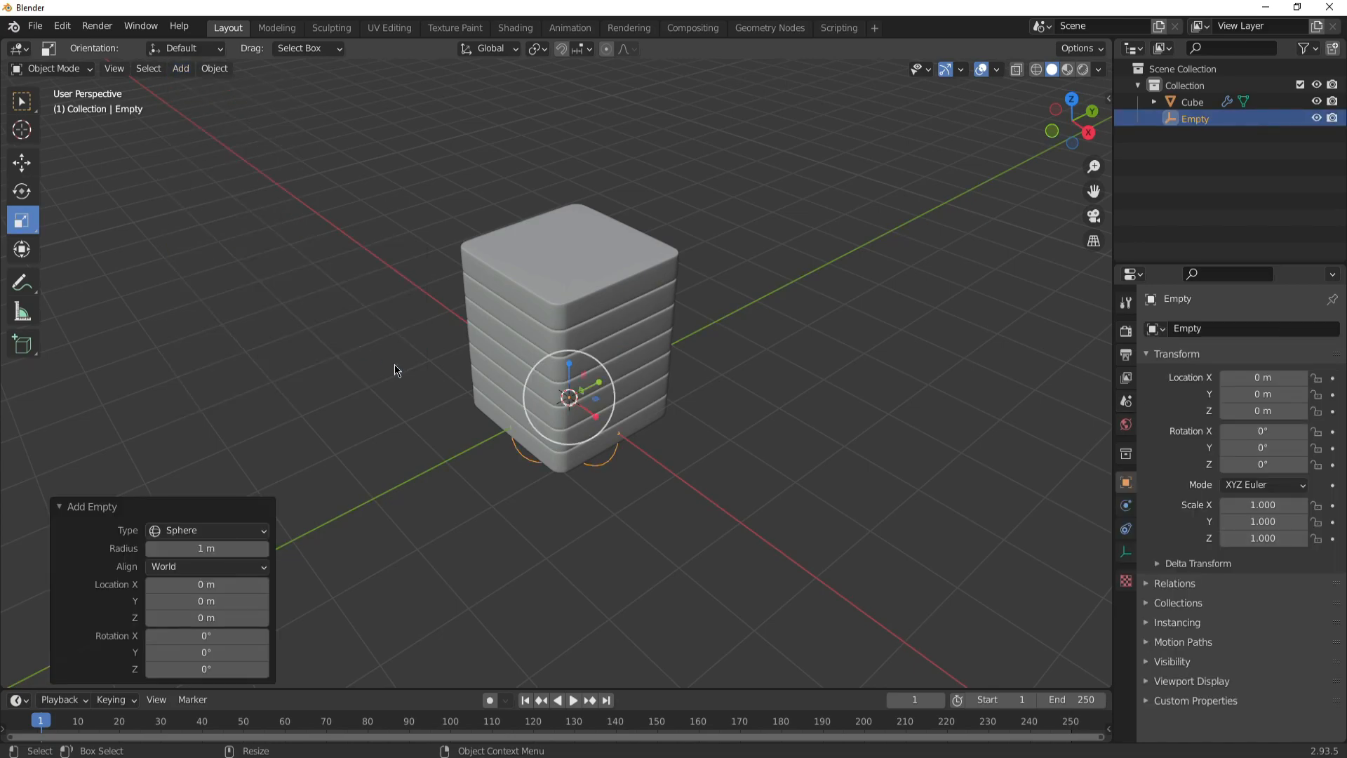
# Enlarge the sphere empty uniformly to a scale of about 1.94 so it surrounds the slab stack's base
pyautogui.moveTo(571, 395); pyautogui.dragTo(654, 383)
pyautogui.hotkey('ctrl', 'z')
pyautogui.hotkey('ctrl', 'z')
pyautogui.press('w')
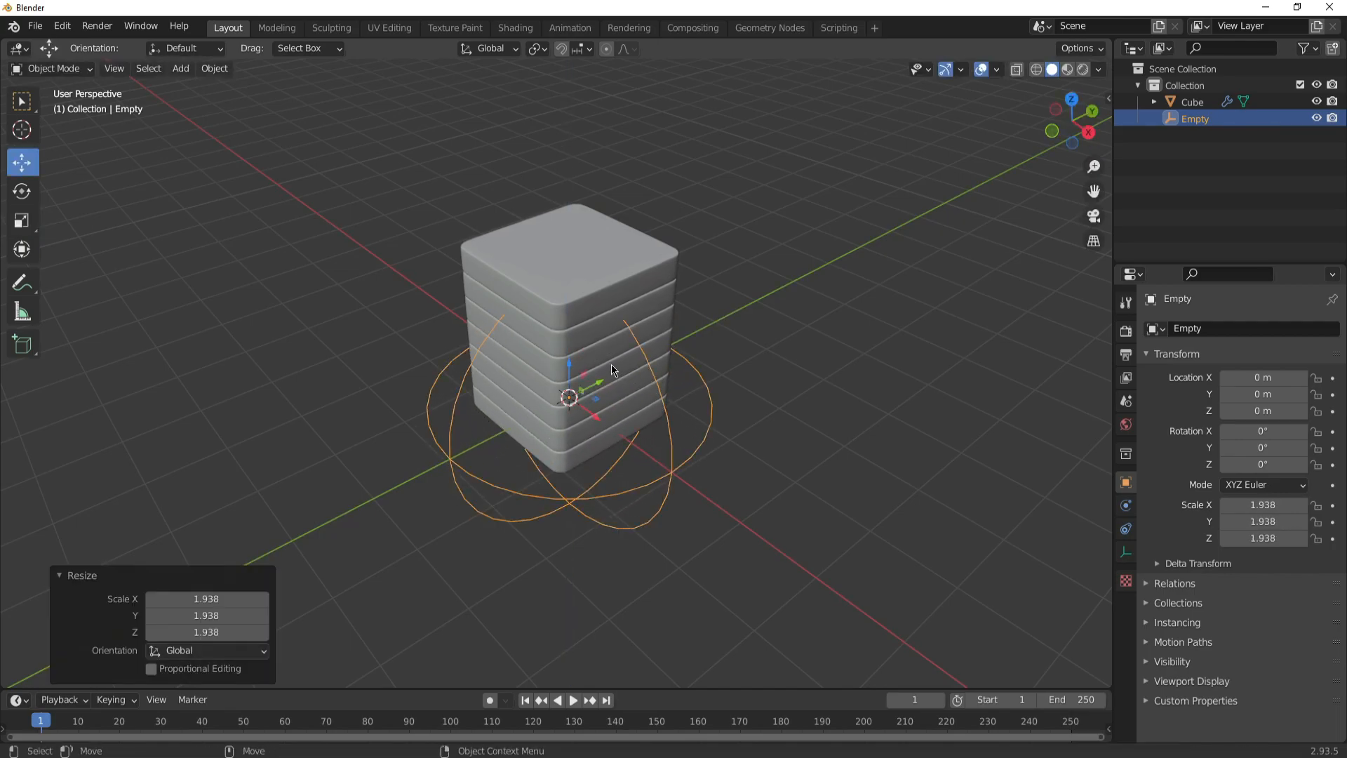
# Raise the sphere empty to about 1.05 m in Z and shrink it to a scale of about 1.4 around the stack
pyautogui.moveTo(570, 367); pyautogui.dragTo(570, 345)
pyautogui.moveTo(610, 397); pyautogui.dragTo(618, 330, button='middle')
pyautogui.moveTo(569, 329); pyautogui.dragTo(574, 281)
pyautogui.press('r')
pyautogui.click(579, 280)
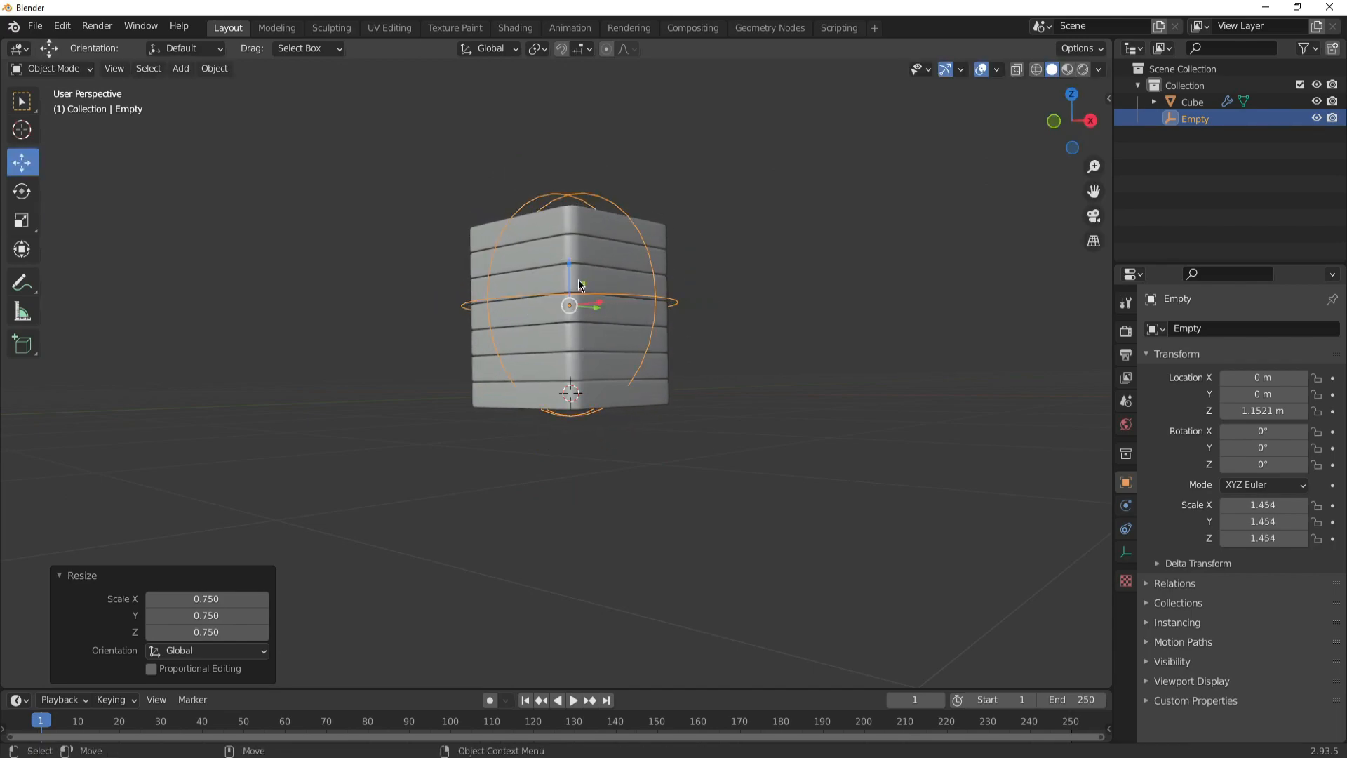
pyautogui.moveTo(569, 273); pyautogui.dragTo(592, 279)
pyautogui.hotkey('shift', 'space')
pyautogui.press('s')
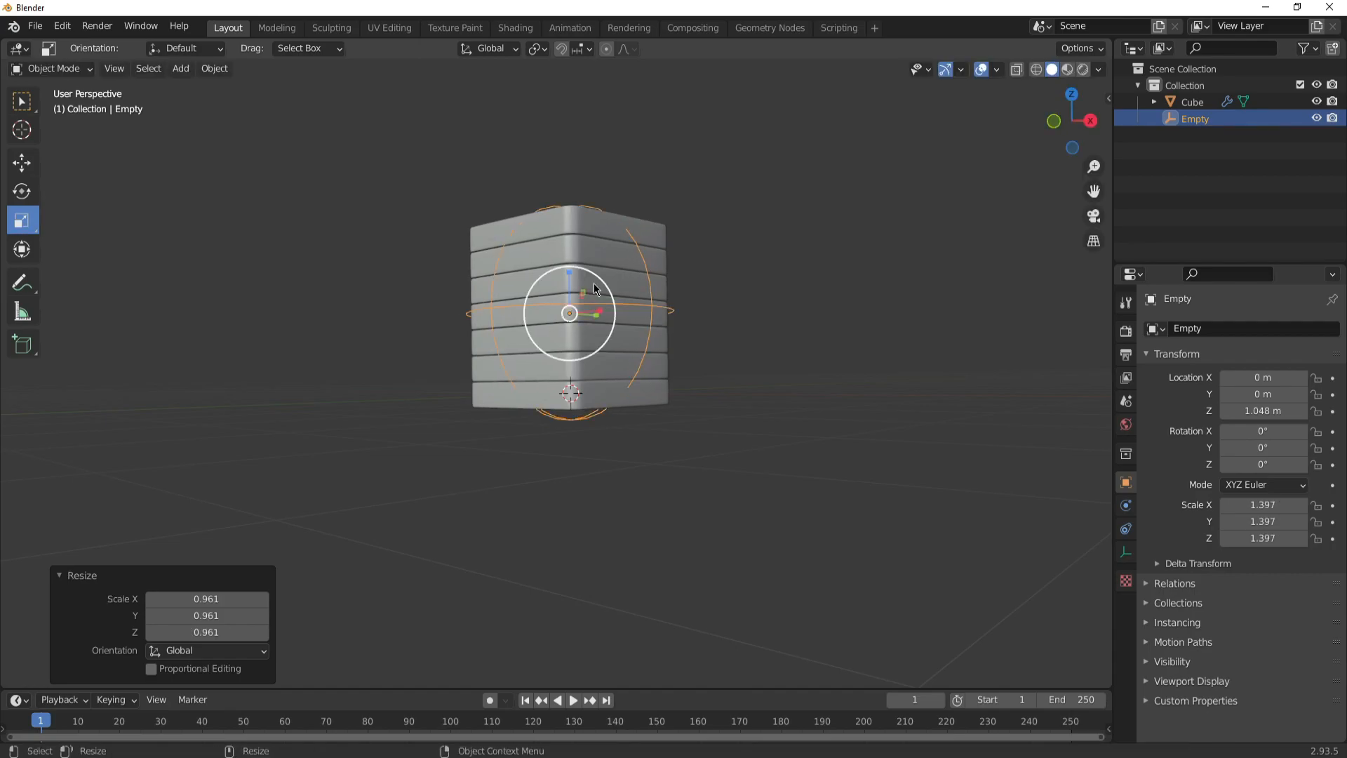
# Lower the empty to about 0.83 m in Z and apply its scale
pyautogui.moveTo(592, 278); pyautogui.dragTo(678, 345, button='middle')
pyautogui.hotkey('shift', 'space')
pyautogui.press('g')
pyautogui.moveTo(568, 289); pyautogui.dragTo(563, 303)
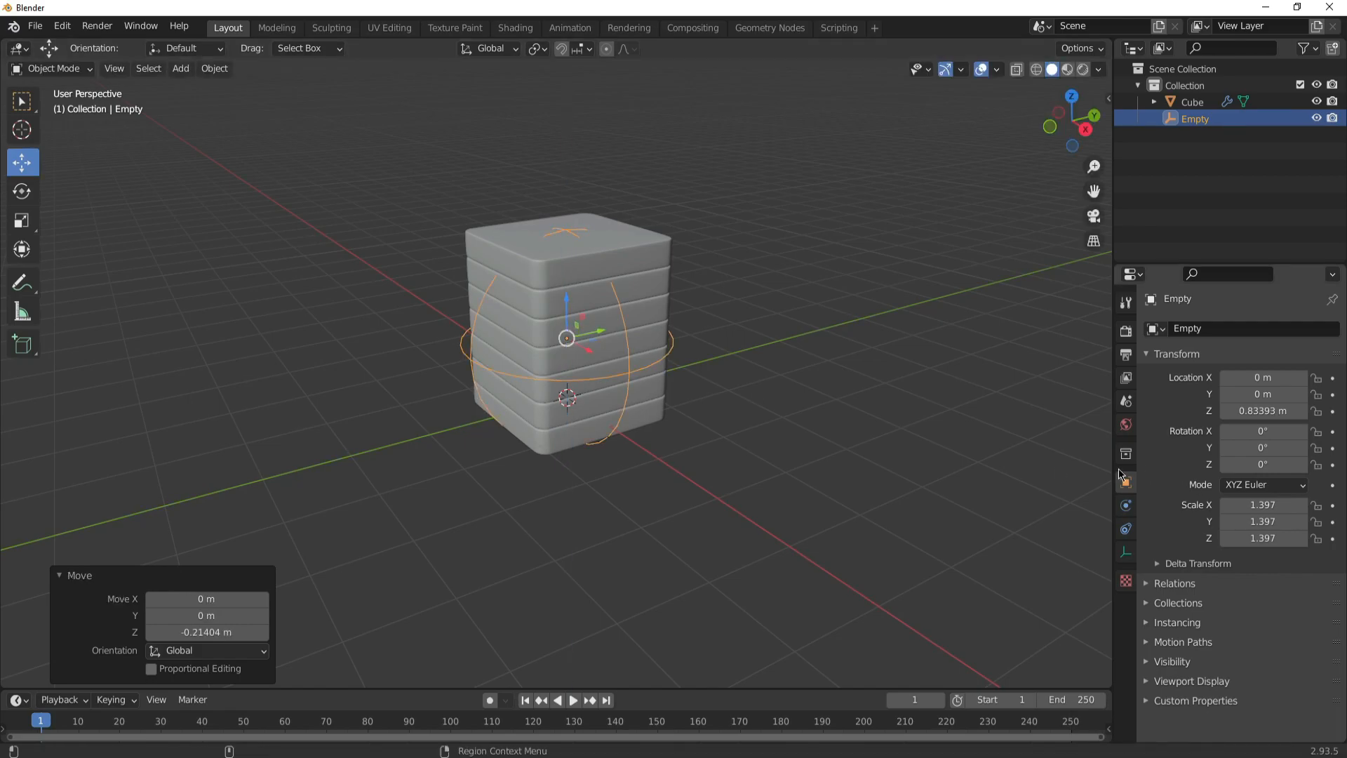
pyautogui.click(214, 69)
pyautogui.moveTo(224, 154)
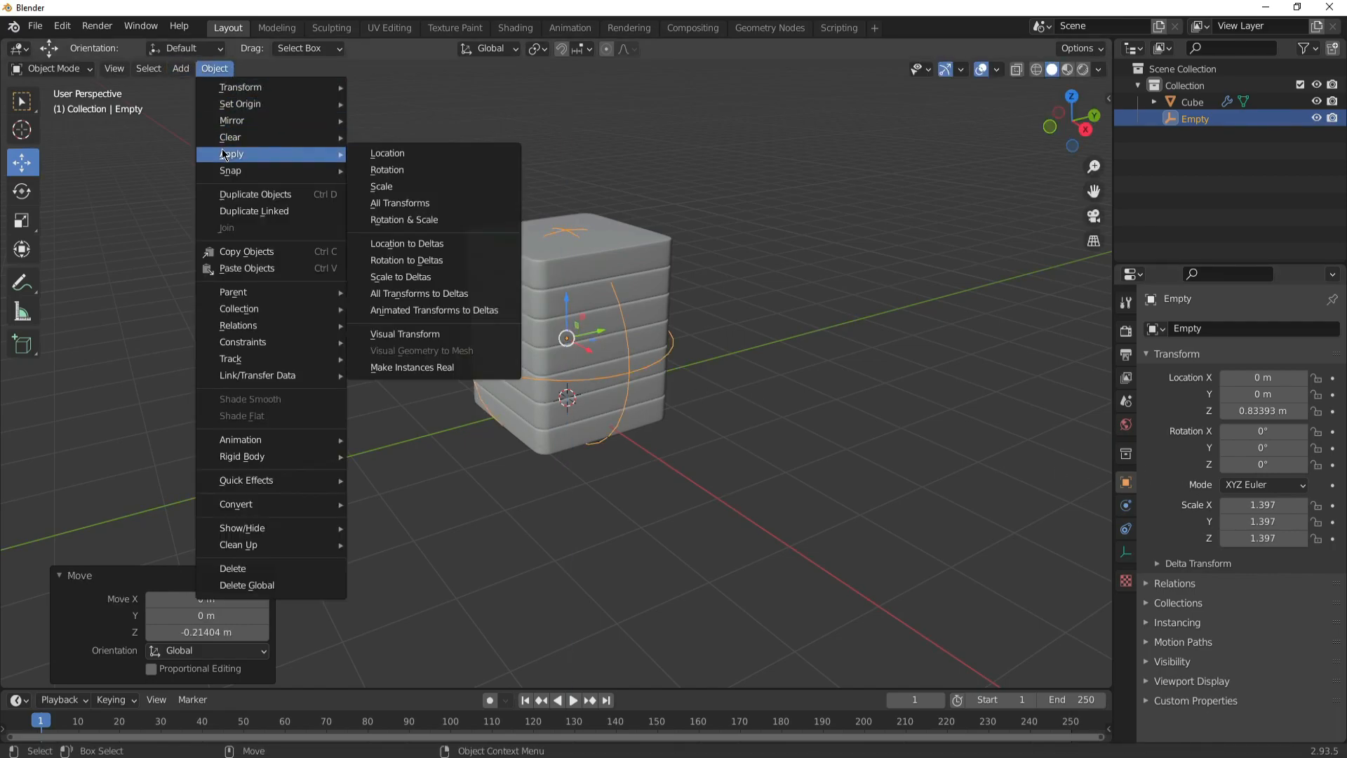
pyautogui.click(394, 186)
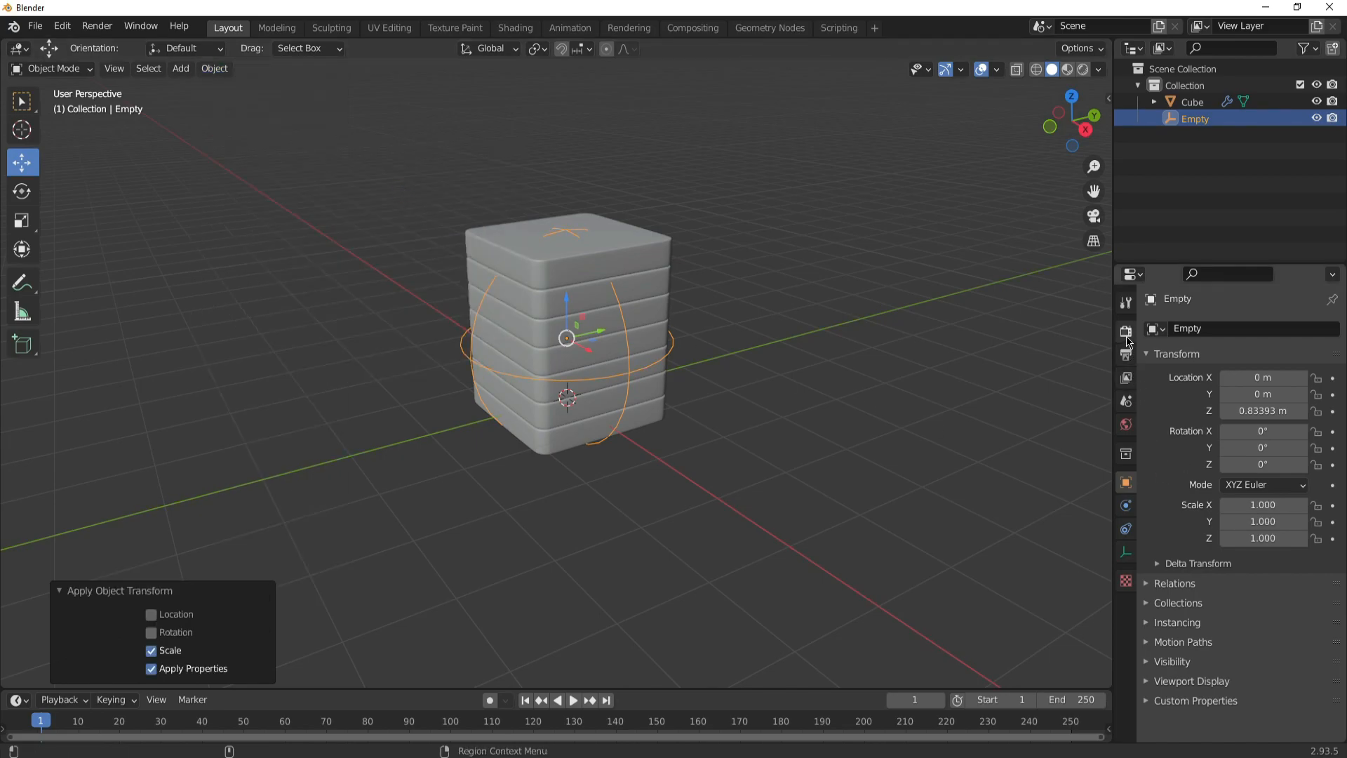
# Rename the empty as Rotator
pyautogui.doubleClick(1192, 119)
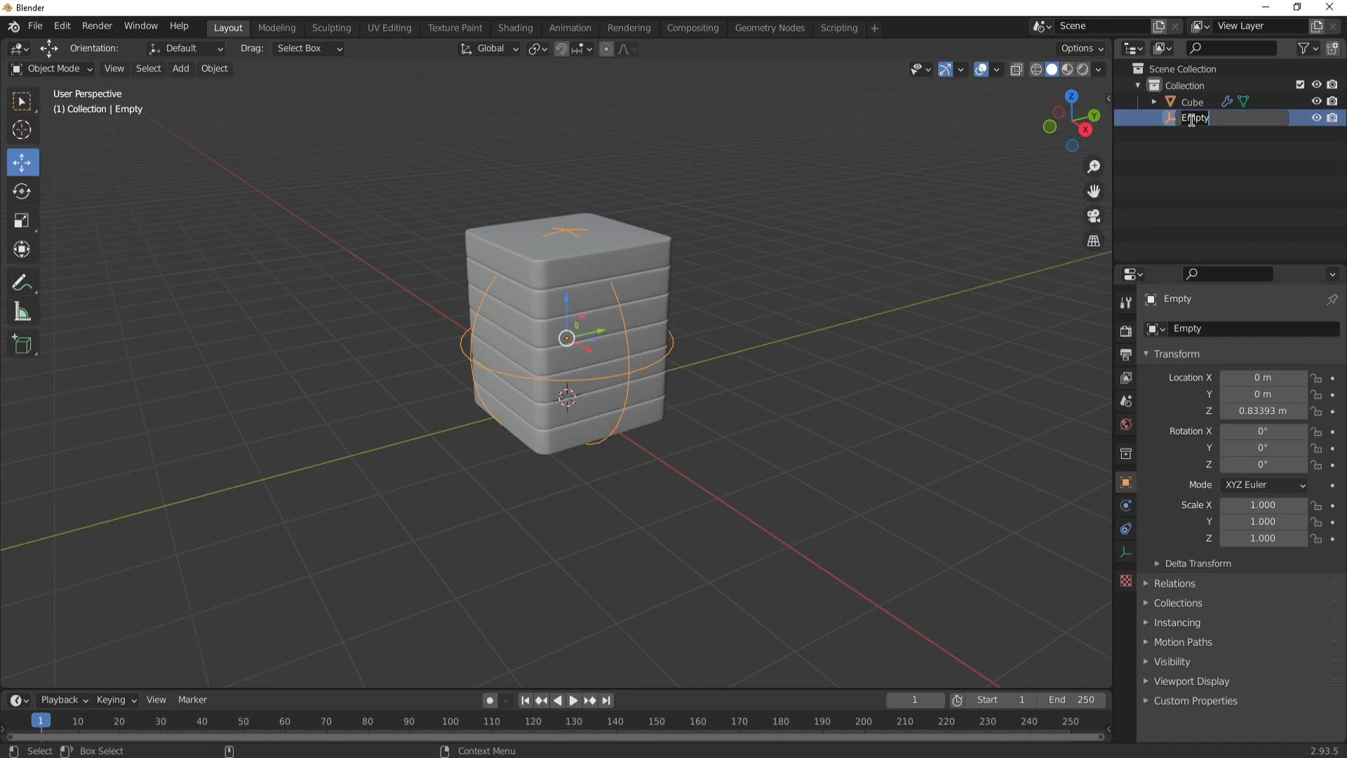
pyautogui.write('Rotator')
pyautogui.press('Return')
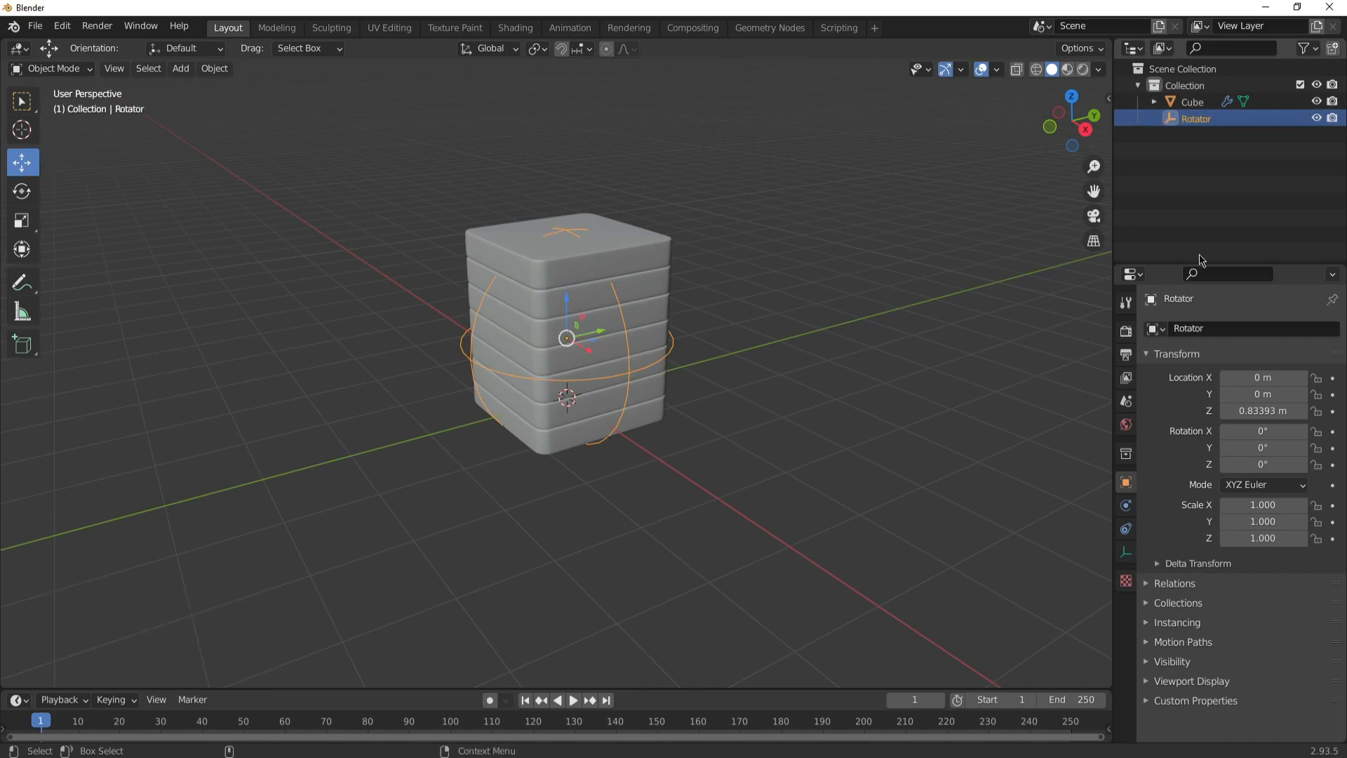
# Enable Object Offset in the cube's Array modifier and pick Rotator as the offset object
pyautogui.click(1191, 105)
pyautogui.click(1126, 505)
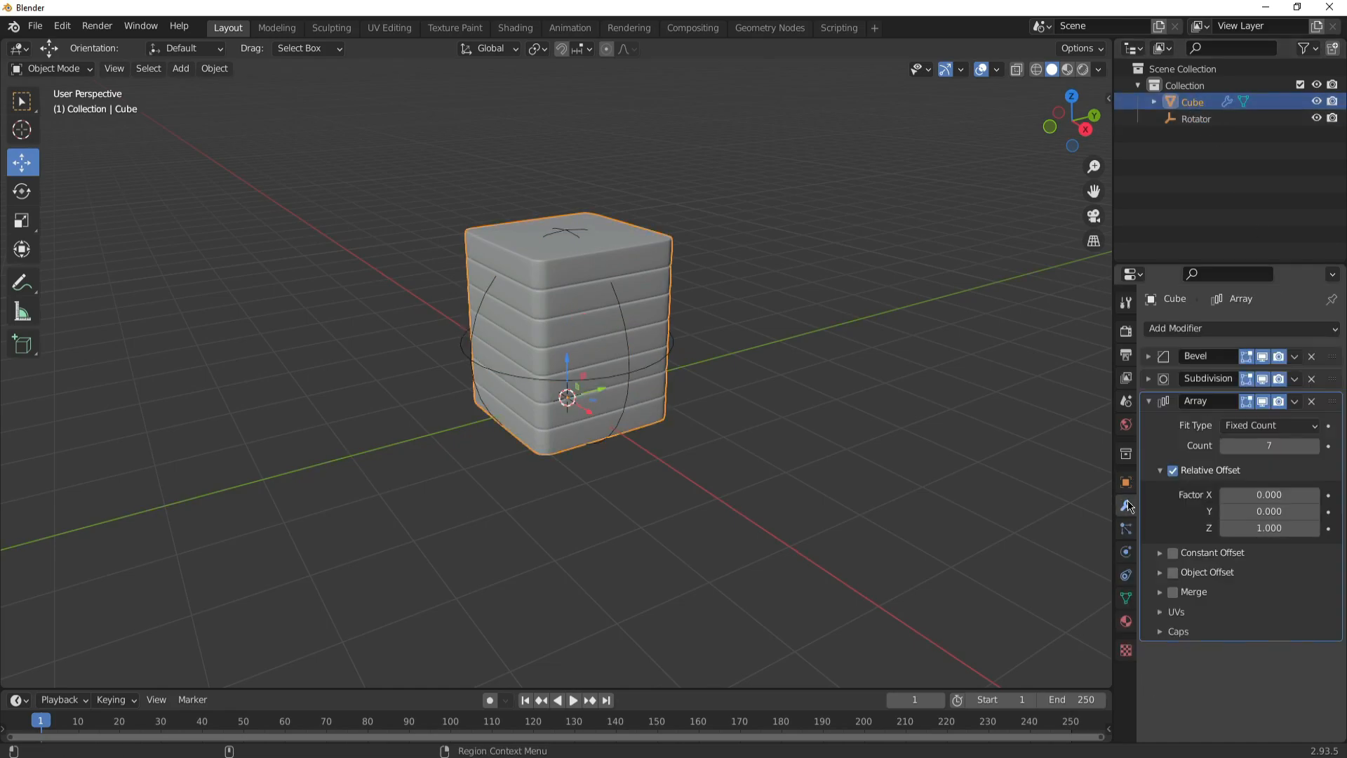
pyautogui.click(1173, 572)
pyautogui.click(1159, 573)
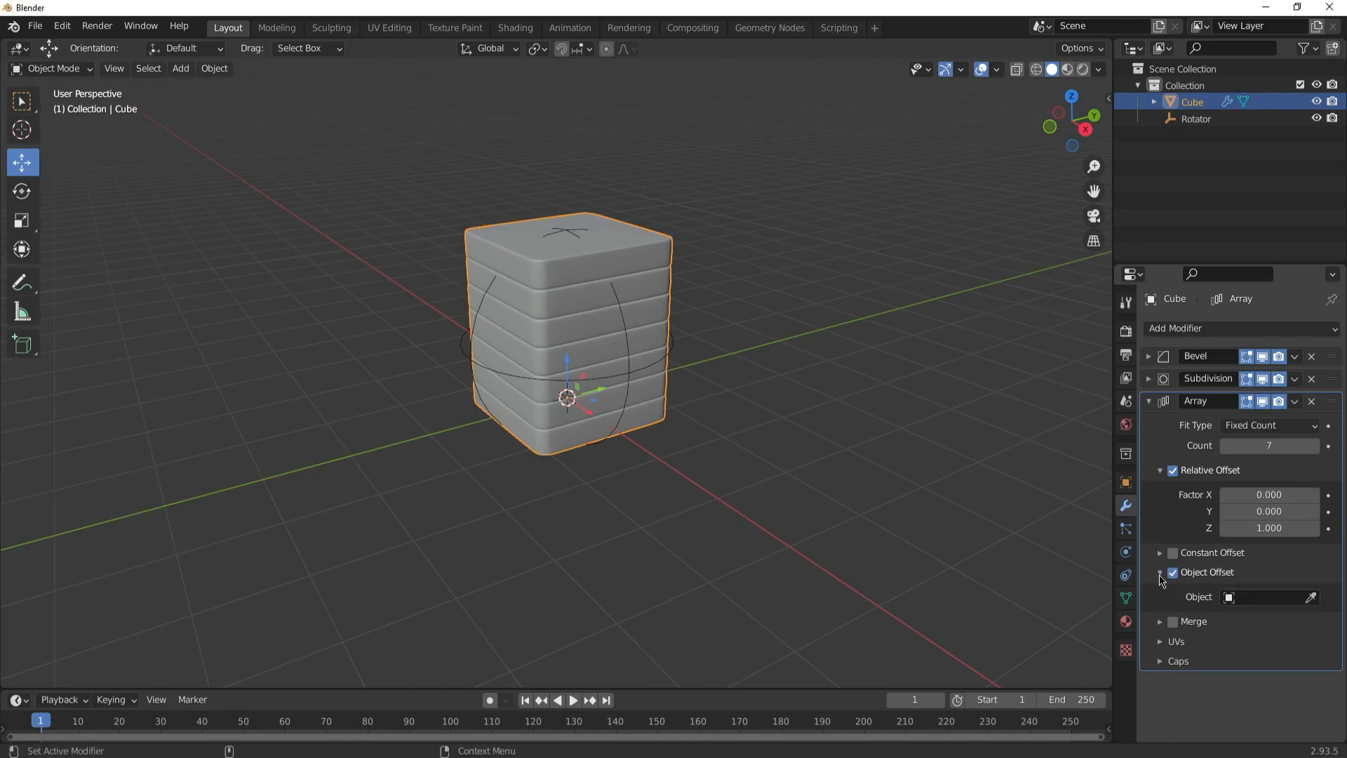
pyautogui.click(1310, 597)
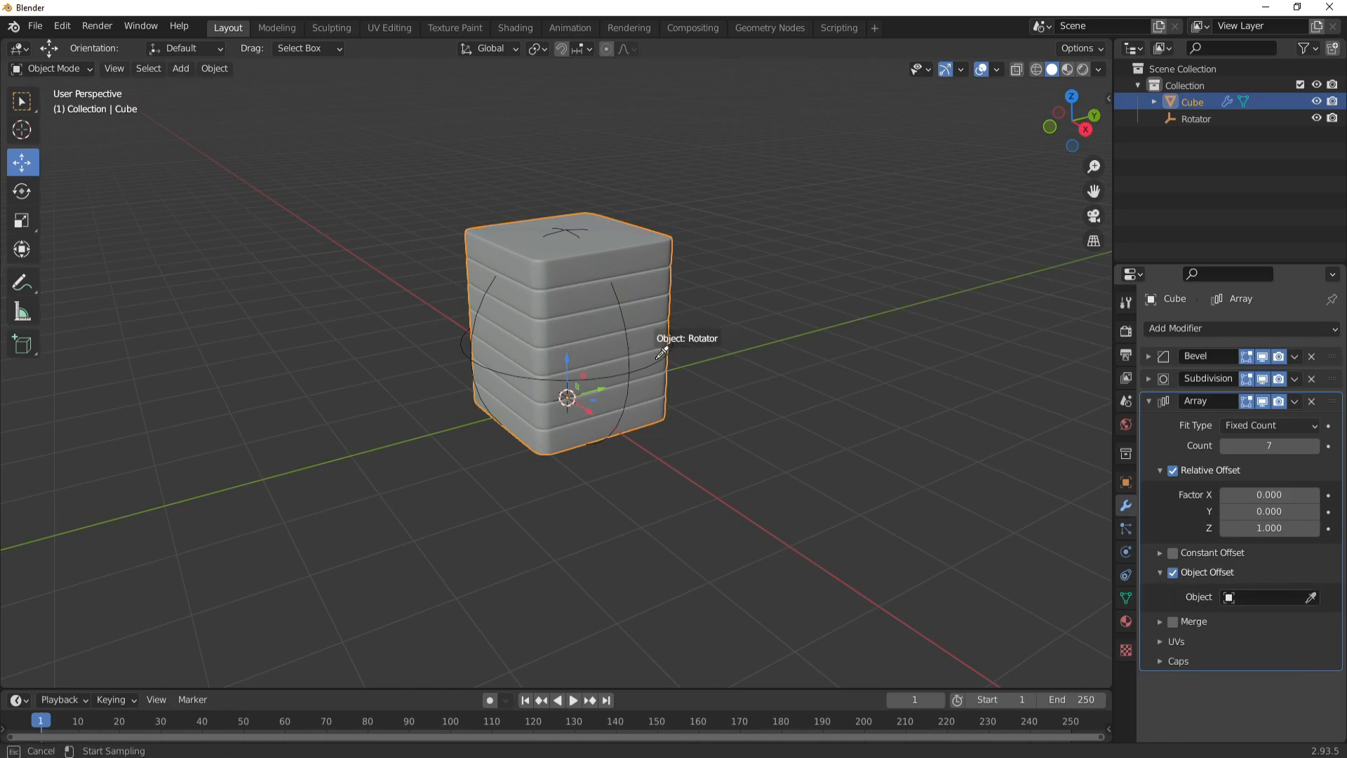
pyautogui.click(654, 368)
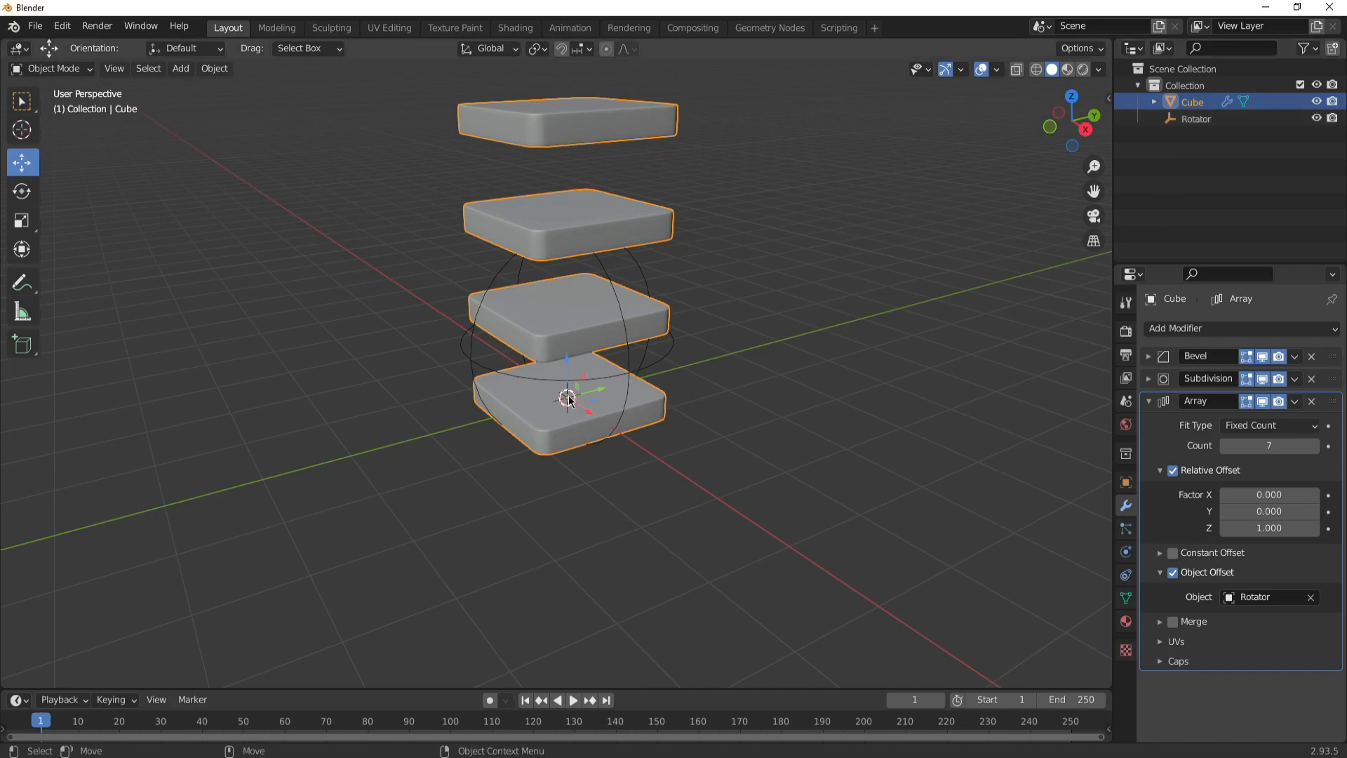
# Lower the Rotator empty by about 0.84 m in Z to roughly the world origin
pyautogui.click(1196, 119)
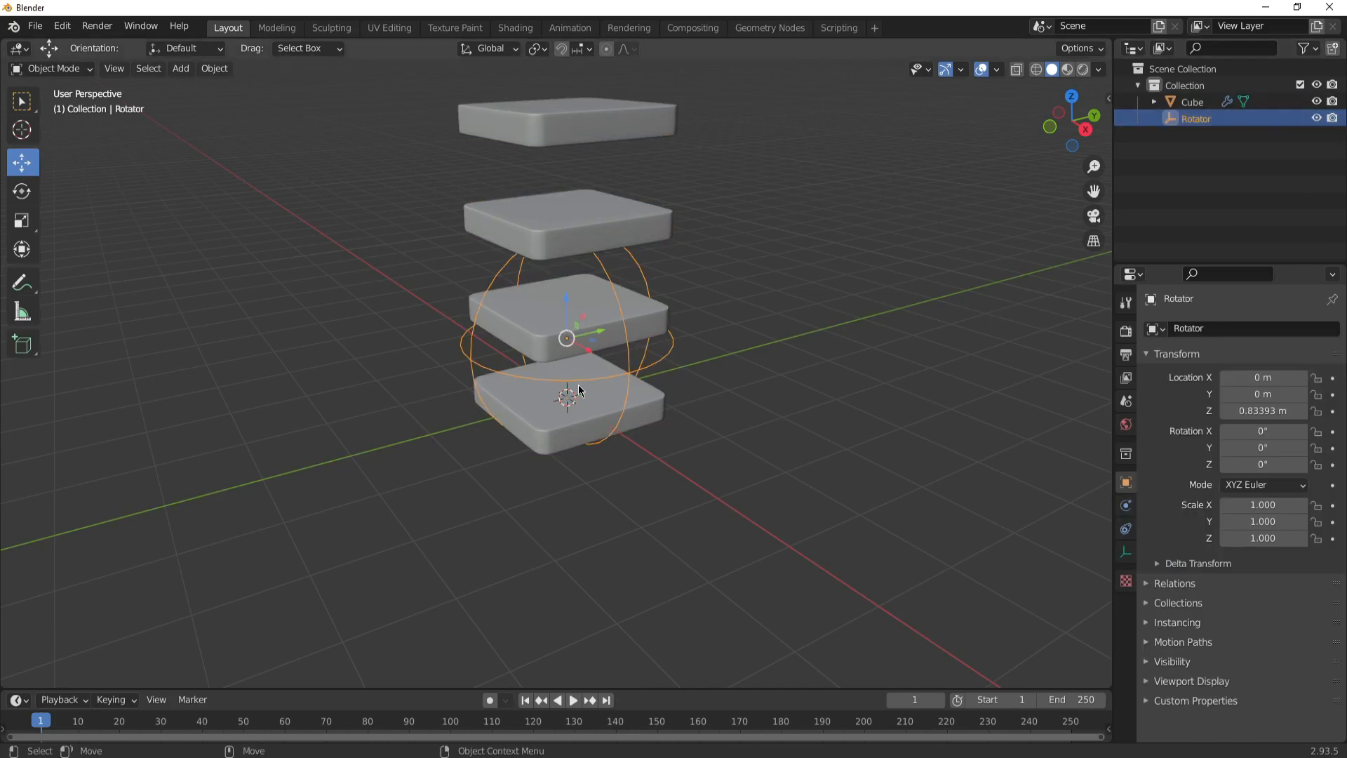
pyautogui.moveTo(569, 299); pyautogui.dragTo(567, 397)
# Try rotating the Rotator empty about 90.5° around Z
pyautogui.moveTo(677, 472); pyautogui.dragTo(699, 488, button='middle')
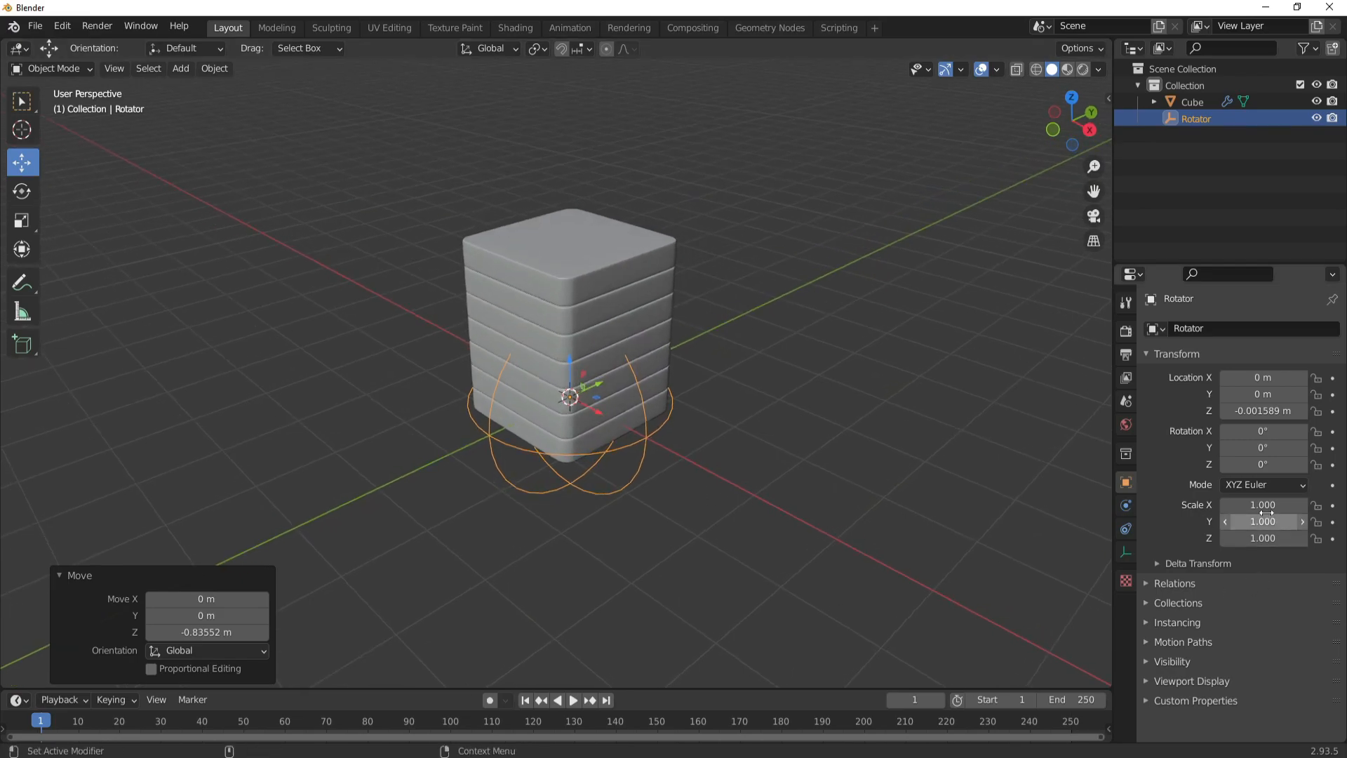
pyautogui.moveTo(1253, 467); pyautogui.dragTo(1345, 466)
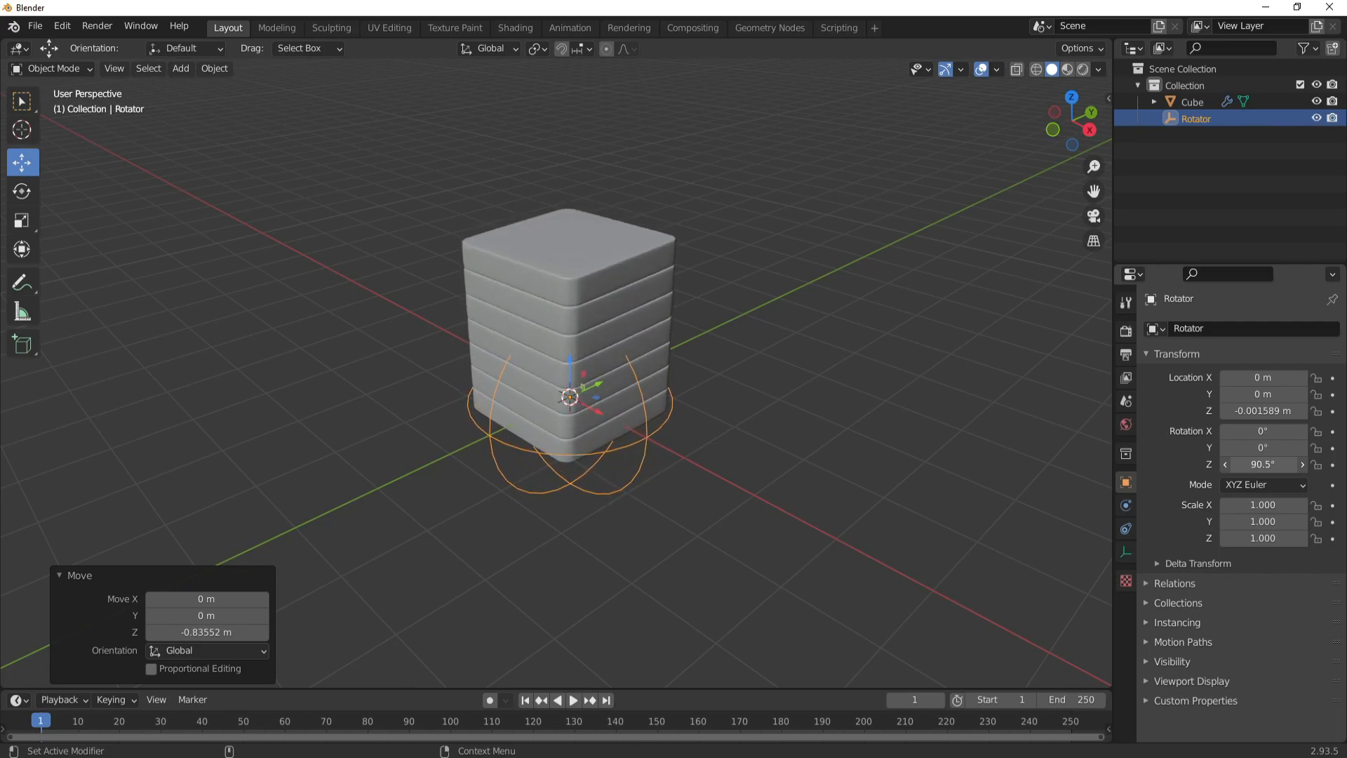
pyautogui.hotkey('ctrl', 'z')
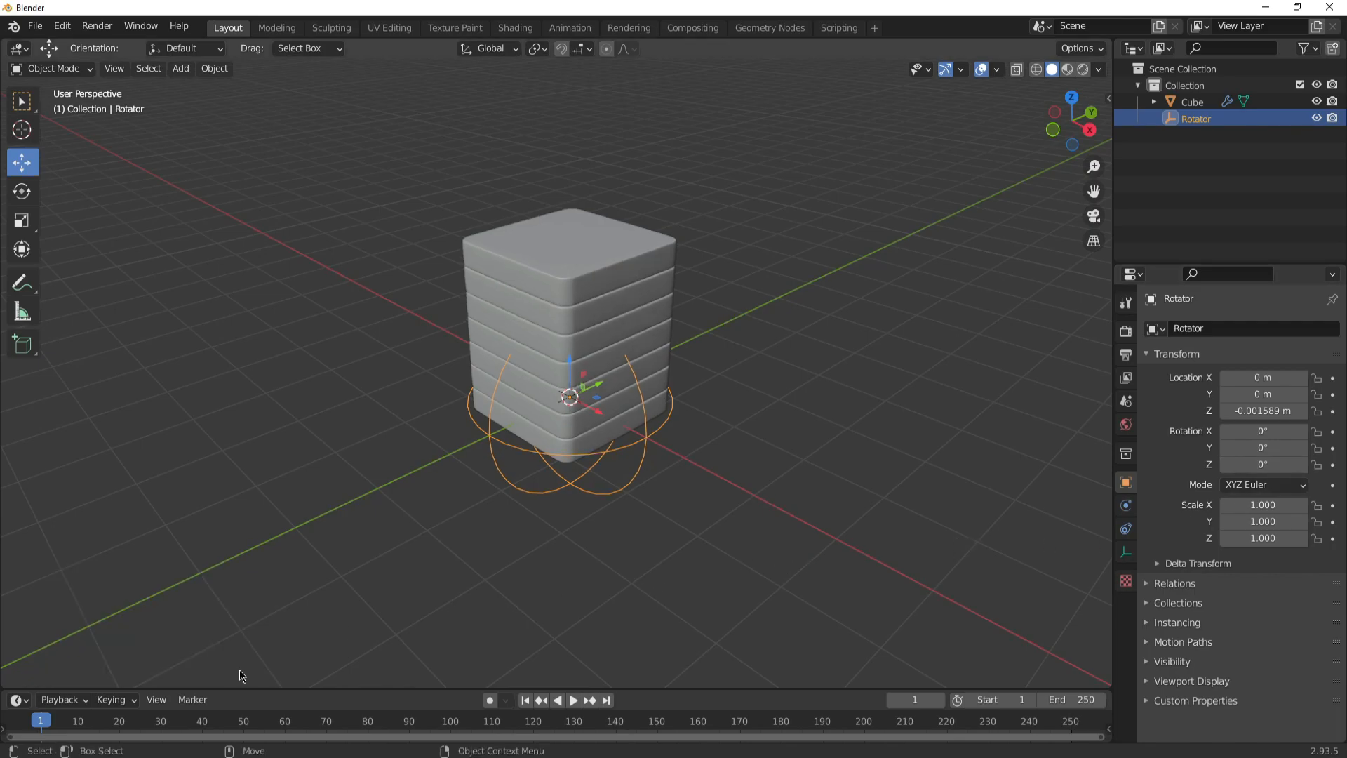
# Enlarge the timeline, enable automatic keyframing and set the current frame to 0
pyautogui.moveTo(339, 689); pyautogui.dragTo(339, 646)
pyautogui.click(488, 658)
pyautogui.click(37, 679)
pyautogui.press('space')
pyautogui.press('space')
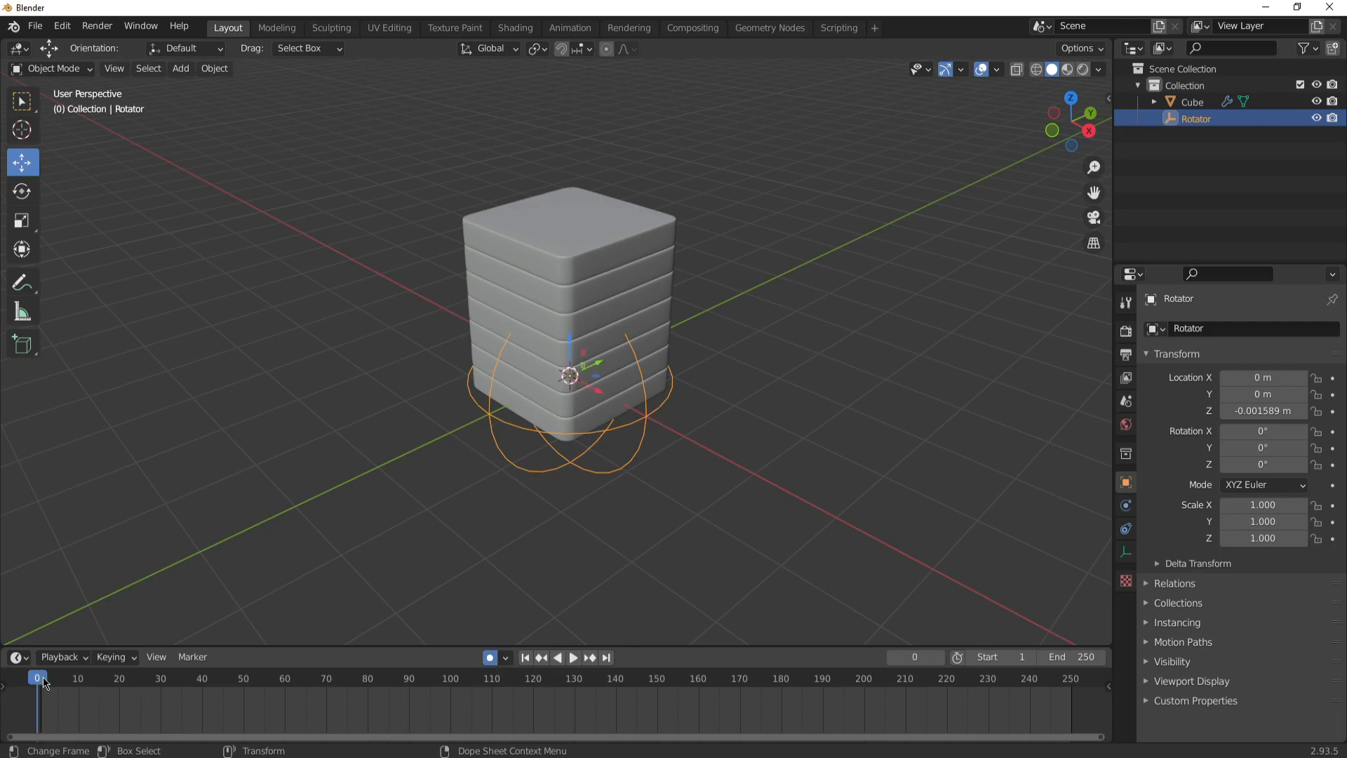
# Try to insert timeline keyframes for all channels at frame 0
pyautogui.click(1248, 465)
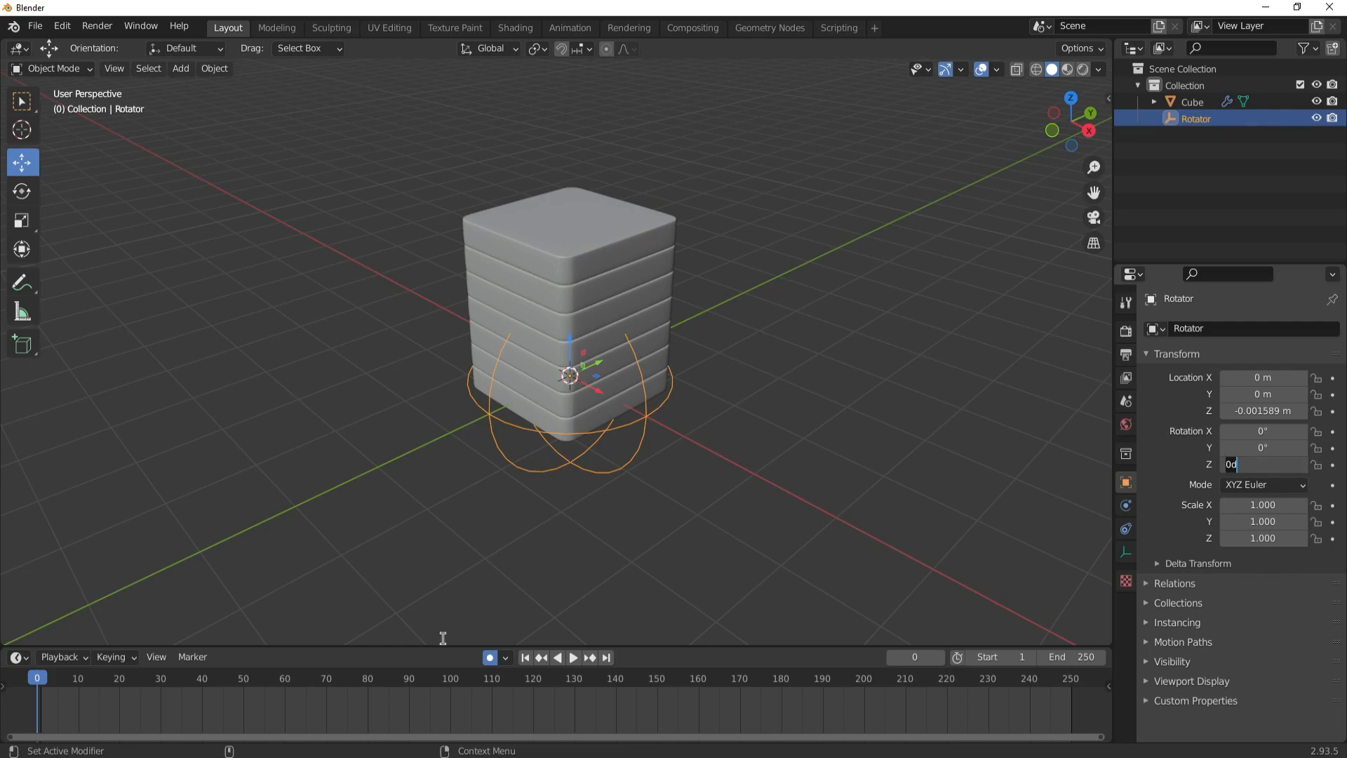
pyautogui.click(34, 707)
pyautogui.press('i')
pyautogui.press('i')
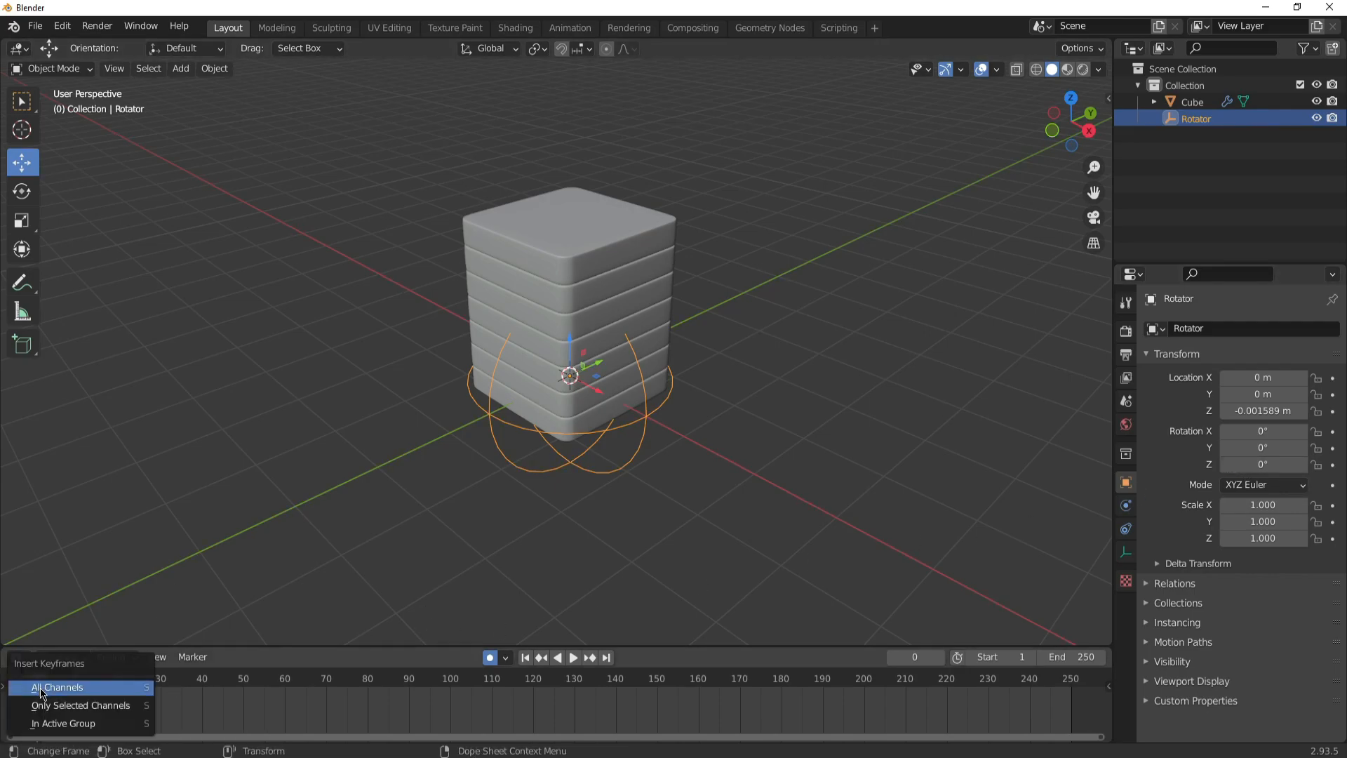
pyautogui.click(53, 690)
pyautogui.press('i')
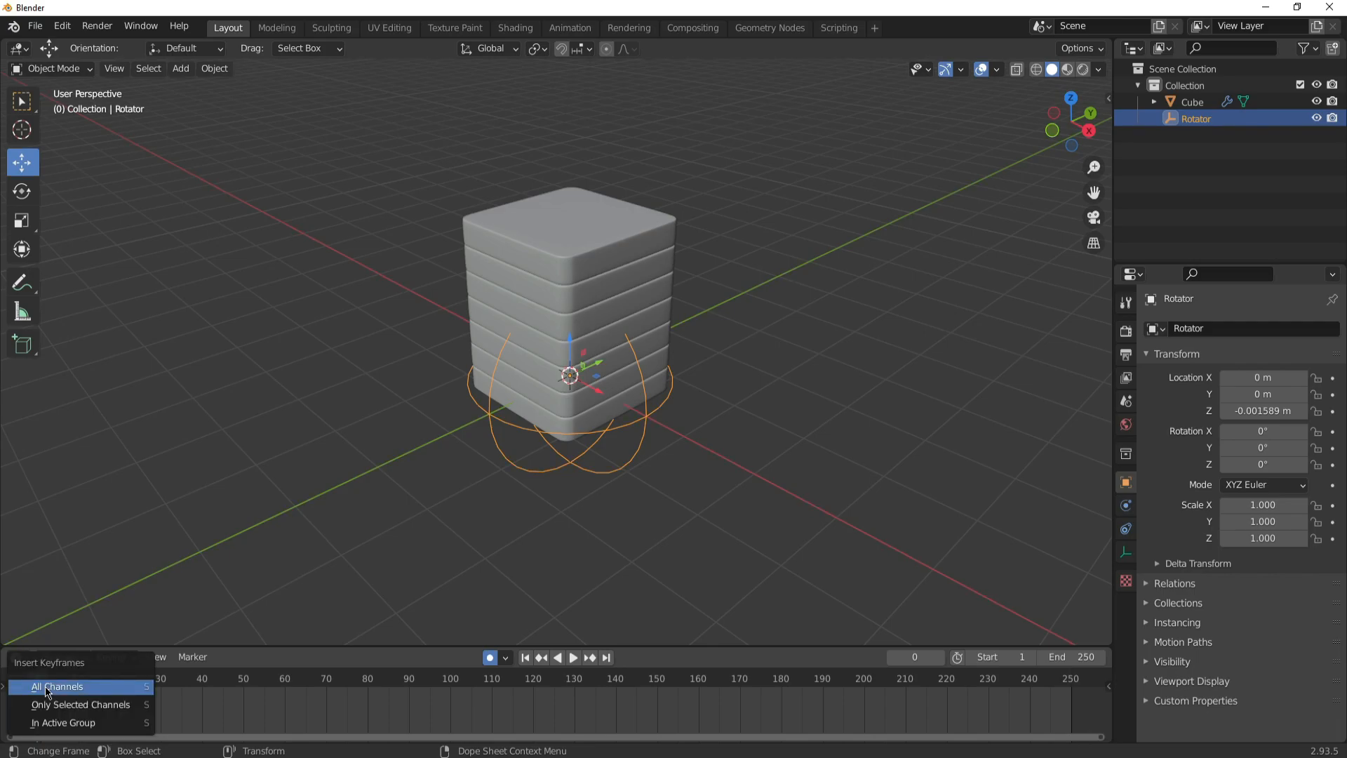
pyautogui.click(48, 691)
# Keyframe the Rotator empty's location, rotation and scale at frame 0
pyautogui.moveTo(520, 430); pyautogui.dragTo(550, 441)
pyautogui.click(310, 496)
pyautogui.click(1195, 118)
pyautogui.press('i')
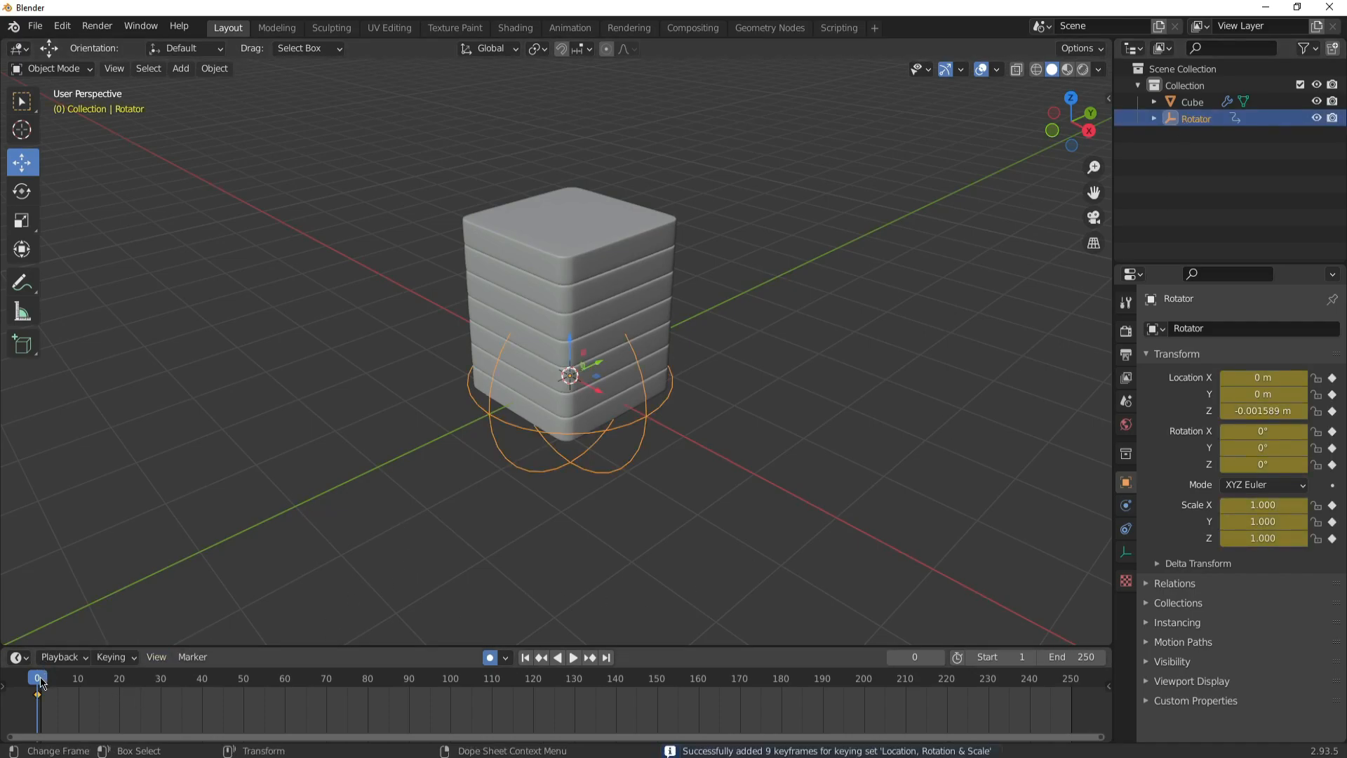
# Go to frame 200 and keyframe the Rotator empty's Z rotation at 90°
pyautogui.press('space')
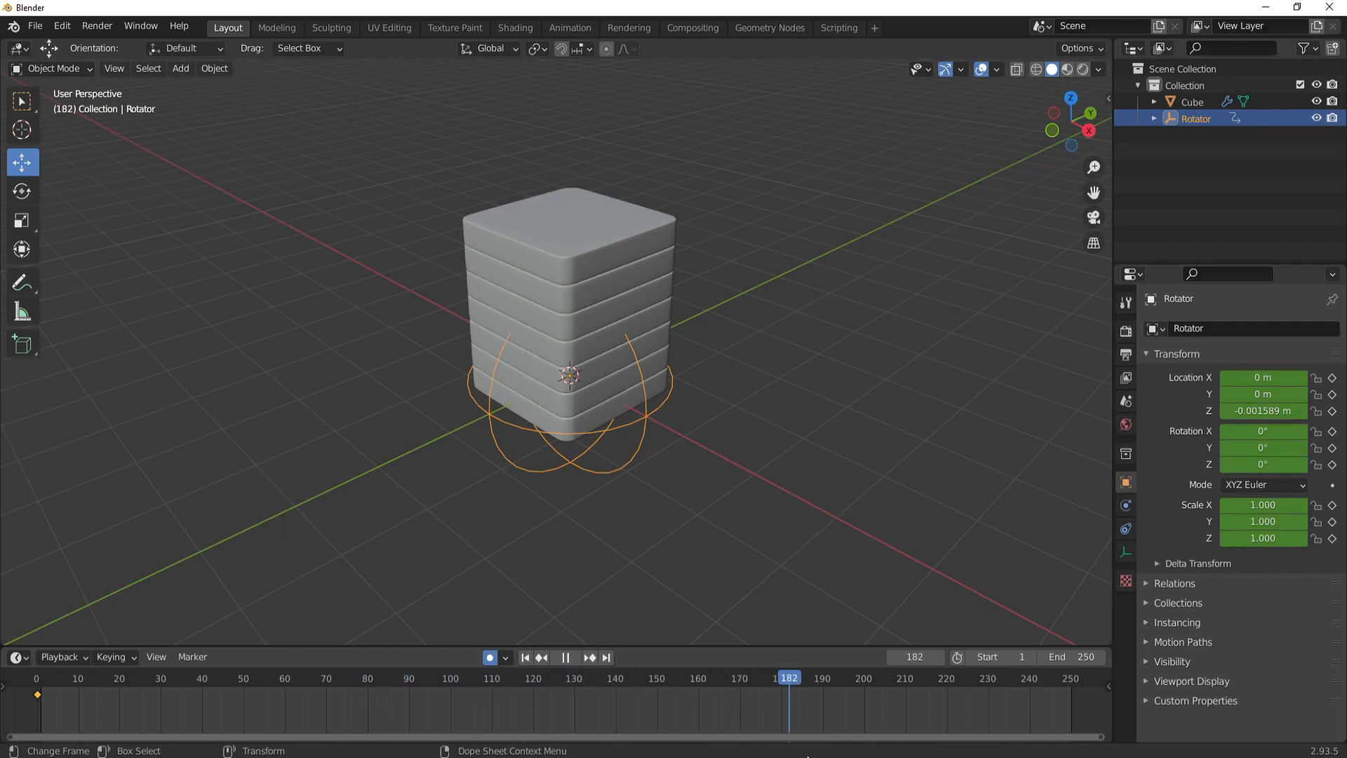
pyautogui.press('space')
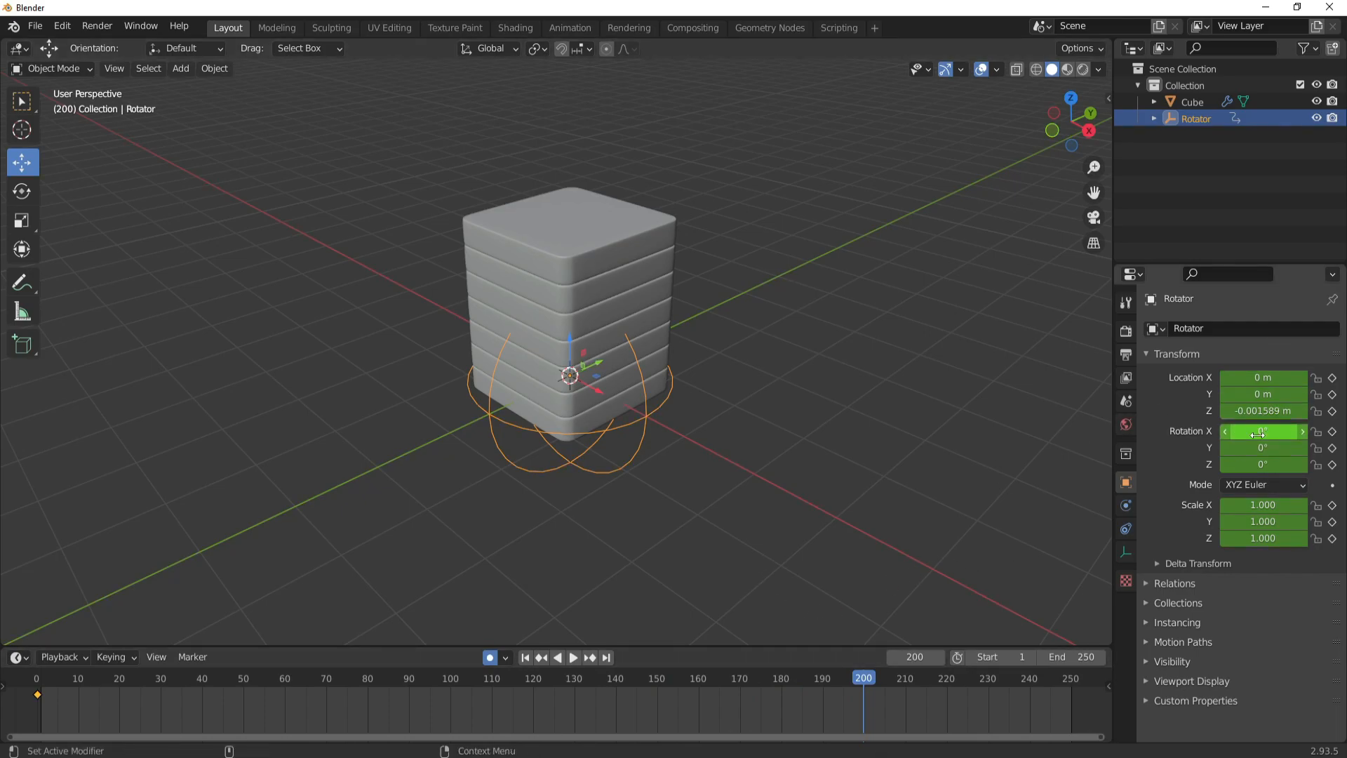
pyautogui.press('i')
pyautogui.click(1263, 466)
pyautogui.write('90')
pyautogui.press('Return')
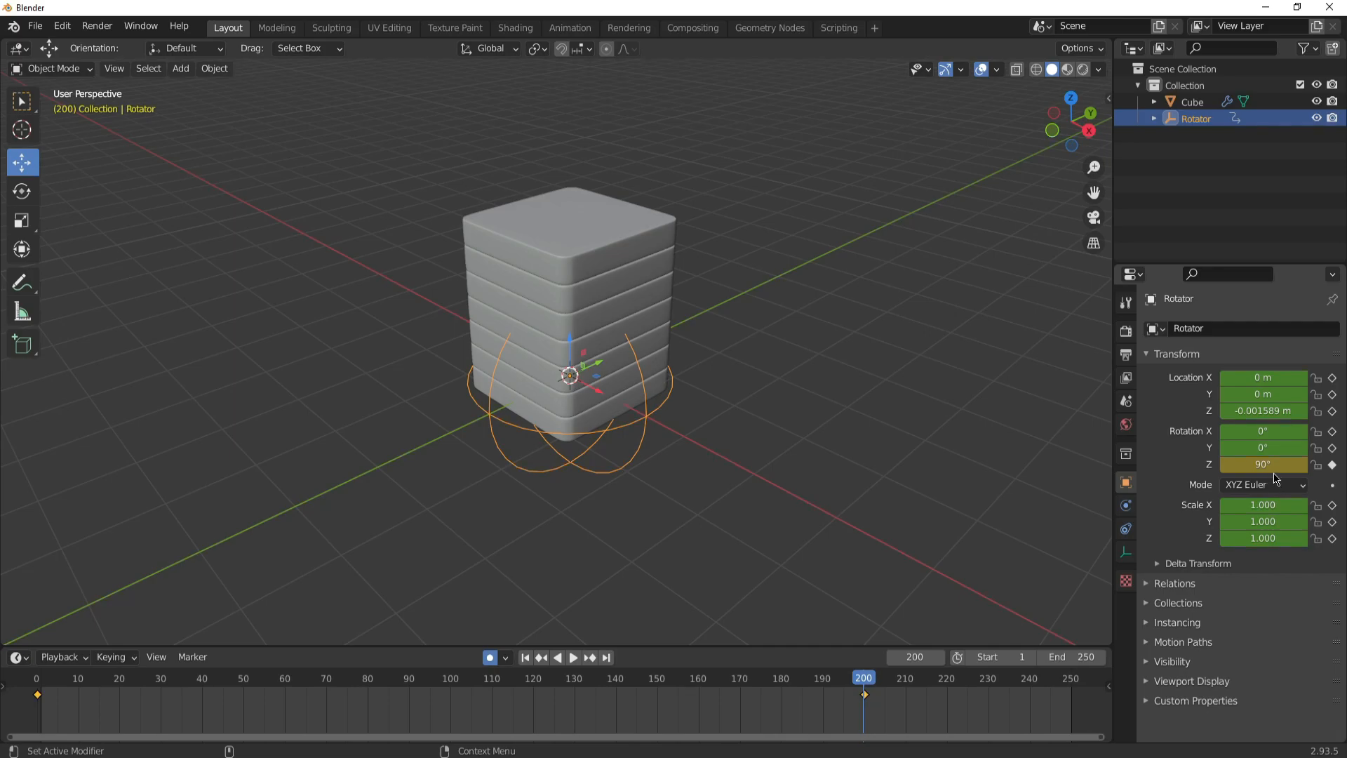
# Set the animation's end frame to 200
pyautogui.click(557, 657)
pyautogui.moveTo(226, 654); pyautogui.dragTo(870, 738)
pyautogui.click(1080, 657)
pyautogui.write('20')
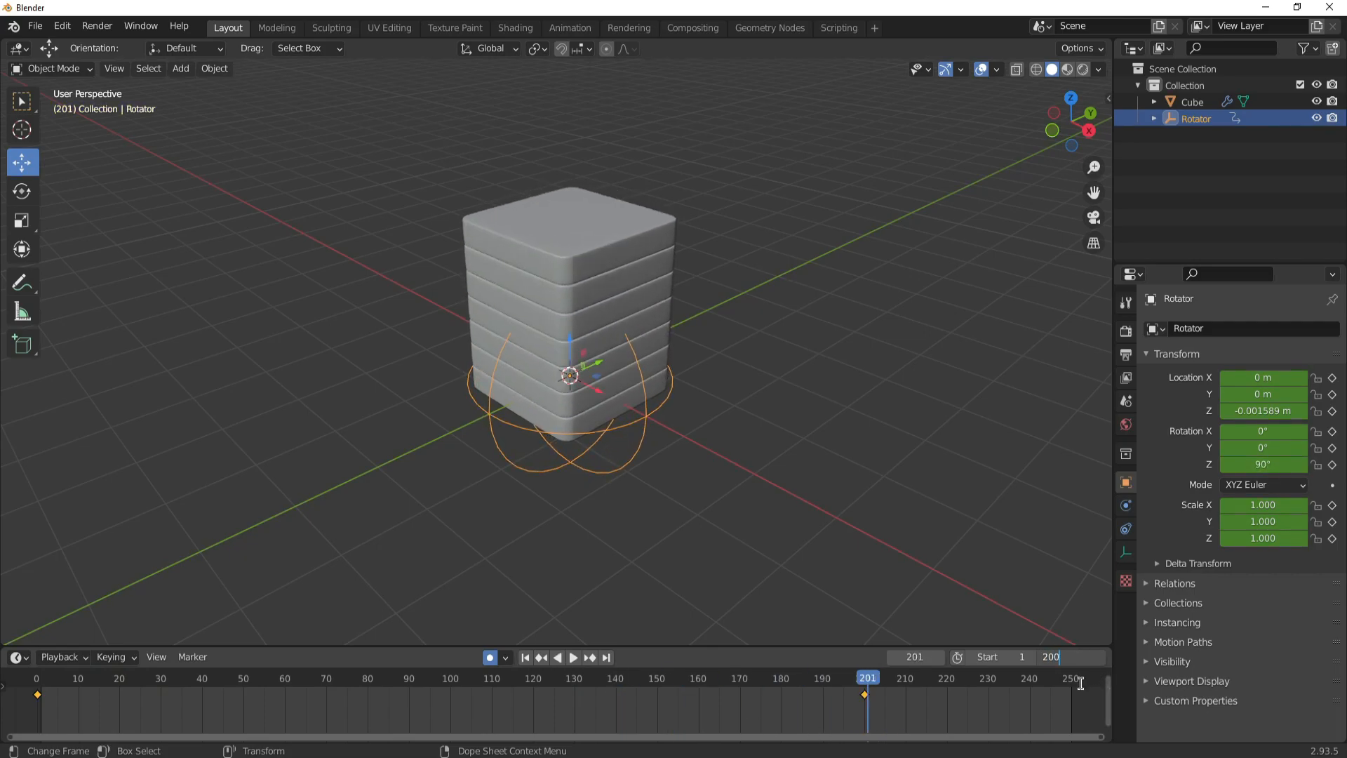
pyautogui.write('0')
pyautogui.press('Return')
# Set the output resolution's X value to 1080 px for a square frame
pyautogui.click(1127, 353)
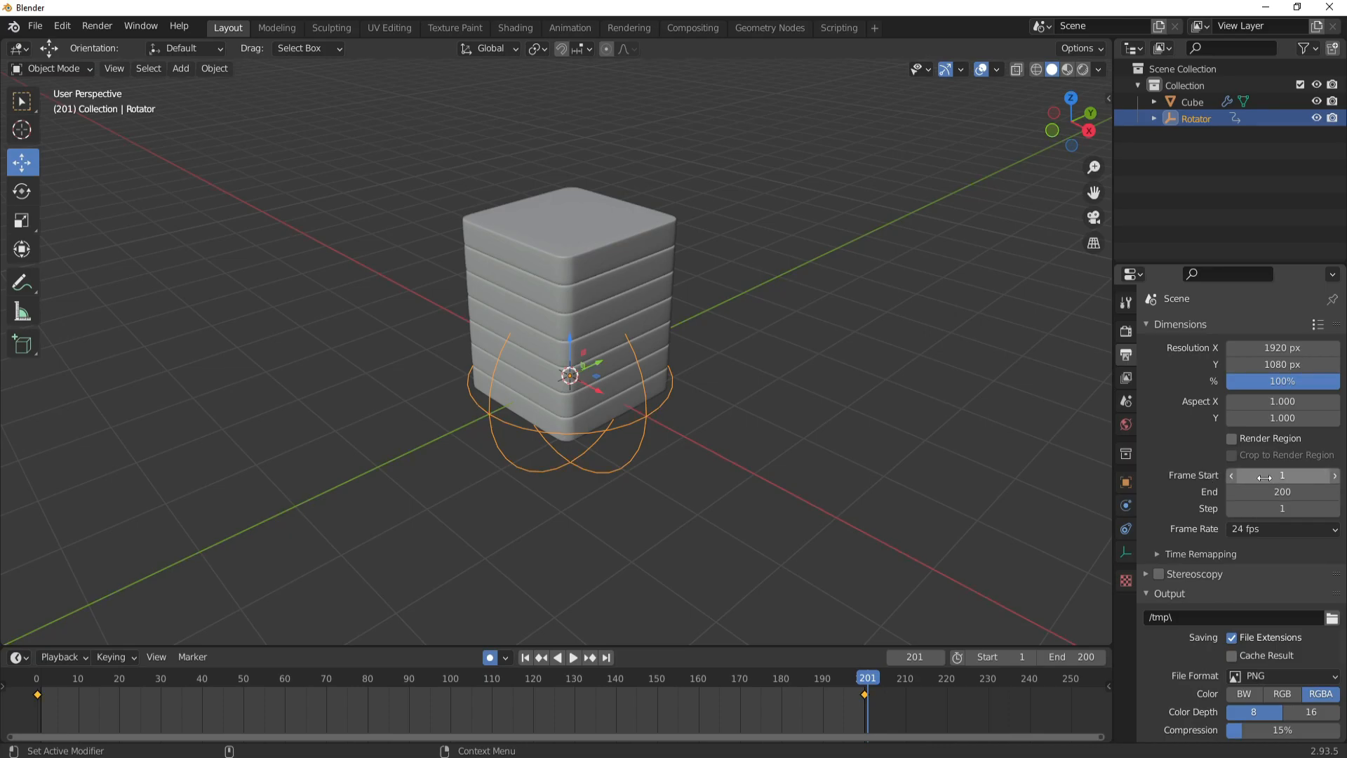
pyautogui.click(1271, 348)
pyautogui.write('1080')
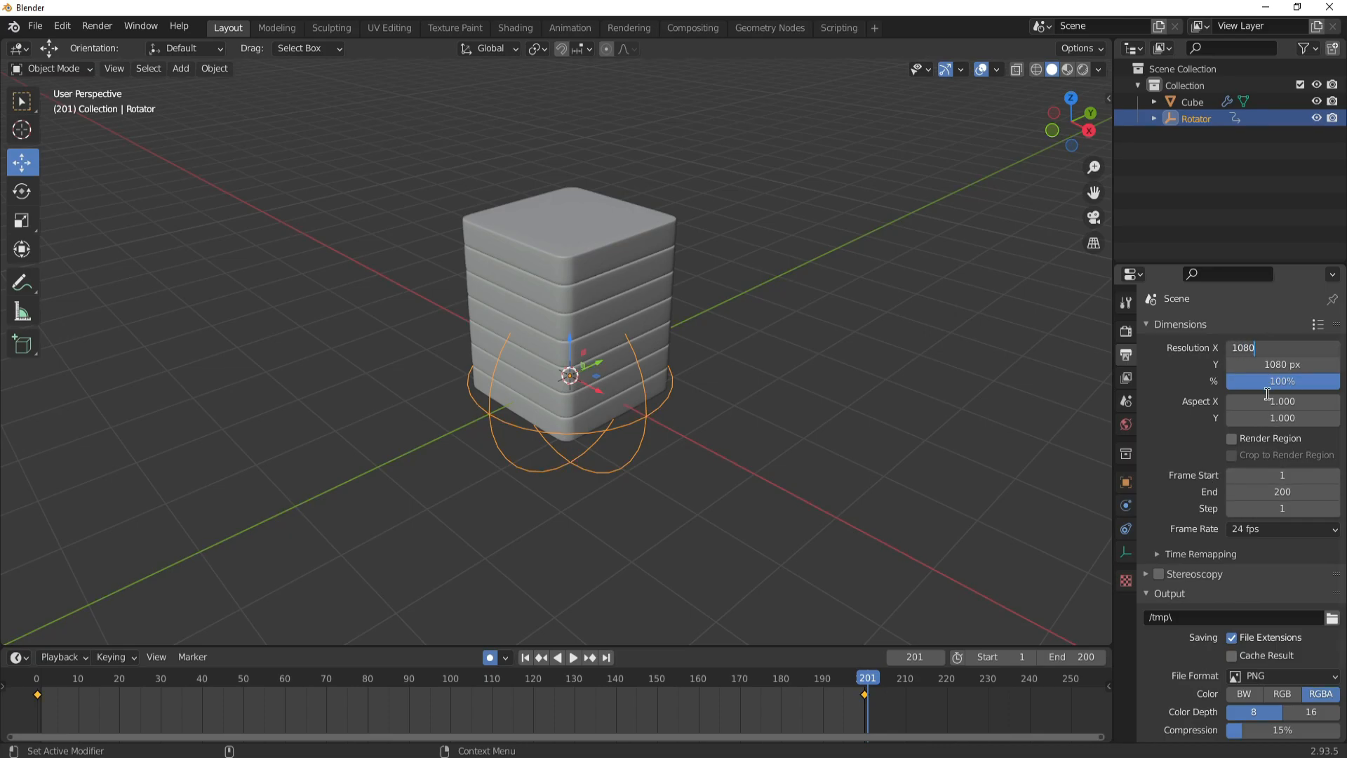
pyautogui.press('Return')
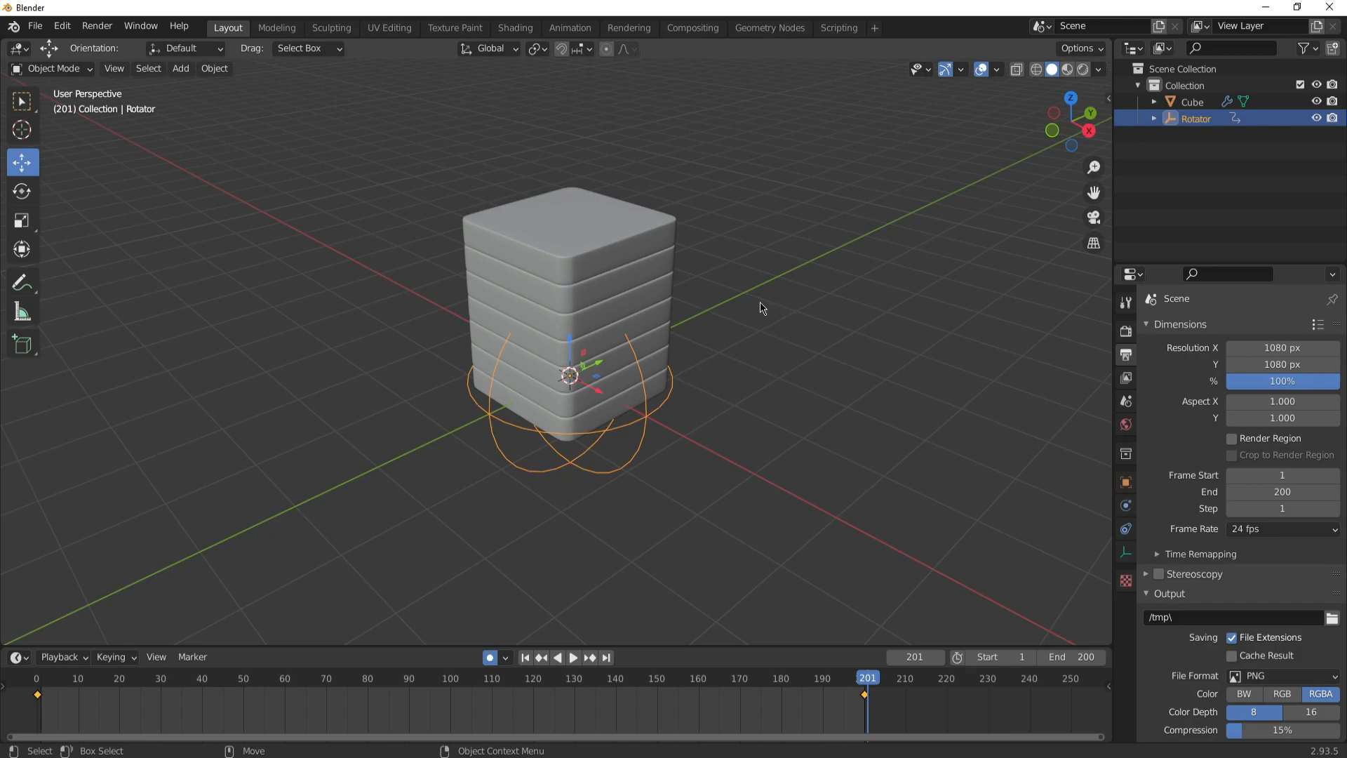
# Enable Ambient Occlusion, Bloom and Screen Space Reflections for the Eevee render engine
pyautogui.click(1125, 330)
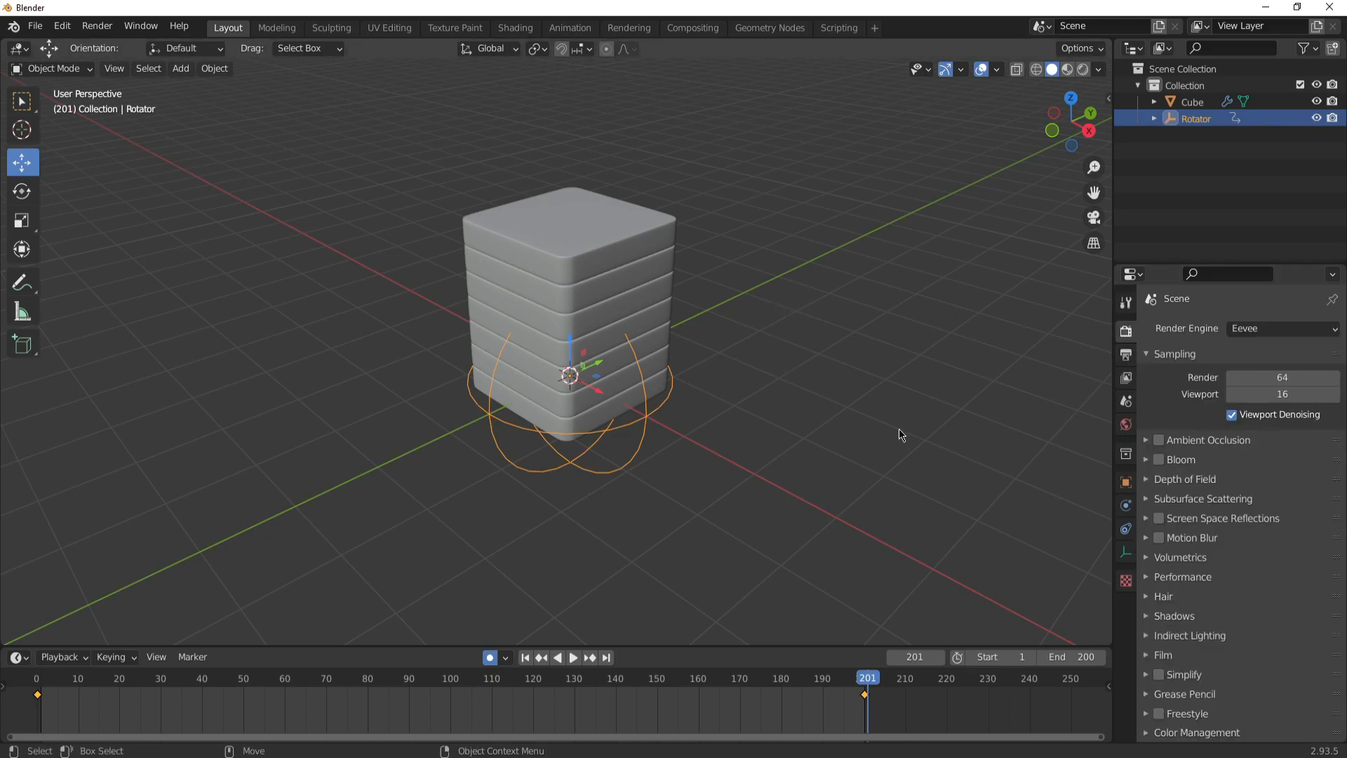
pyautogui.click(1158, 440)
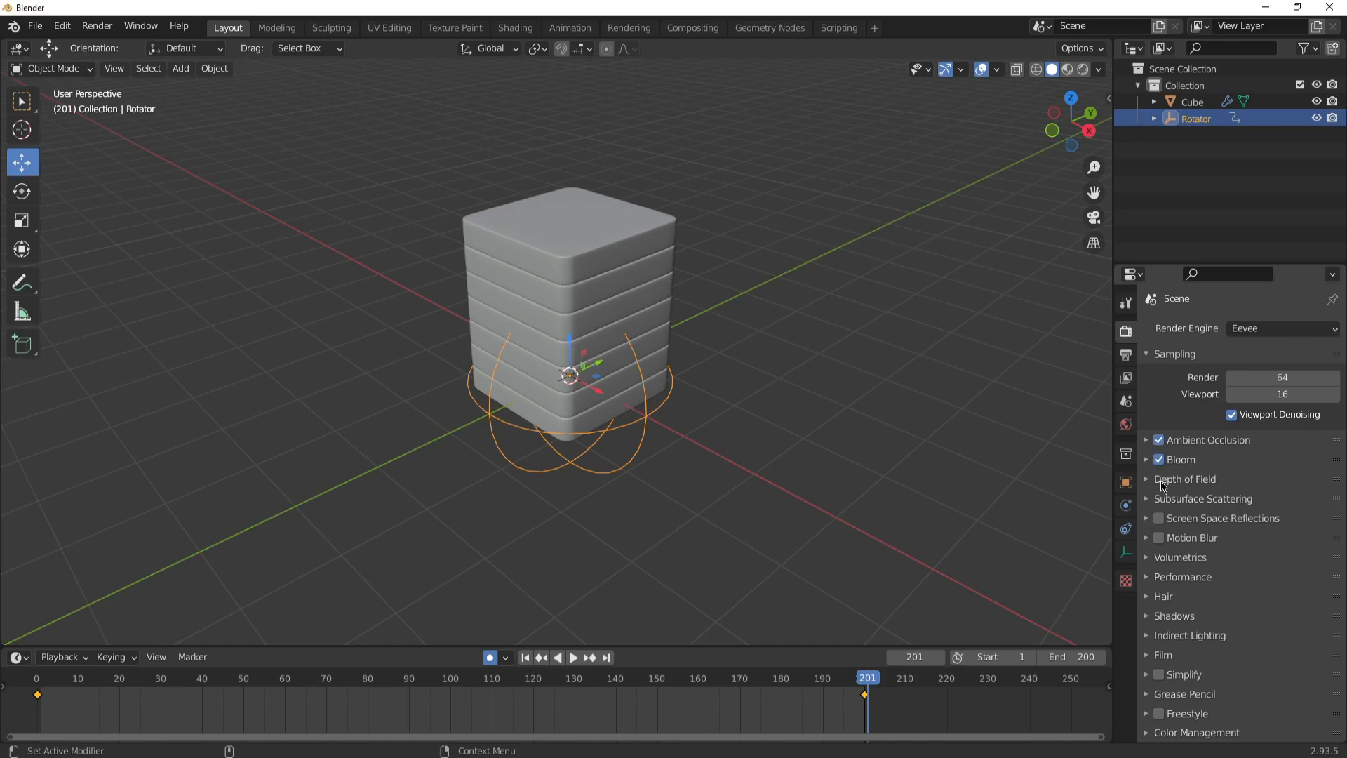
pyautogui.click(1161, 510)
pyautogui.click(1159, 518)
pyautogui.click(1148, 520)
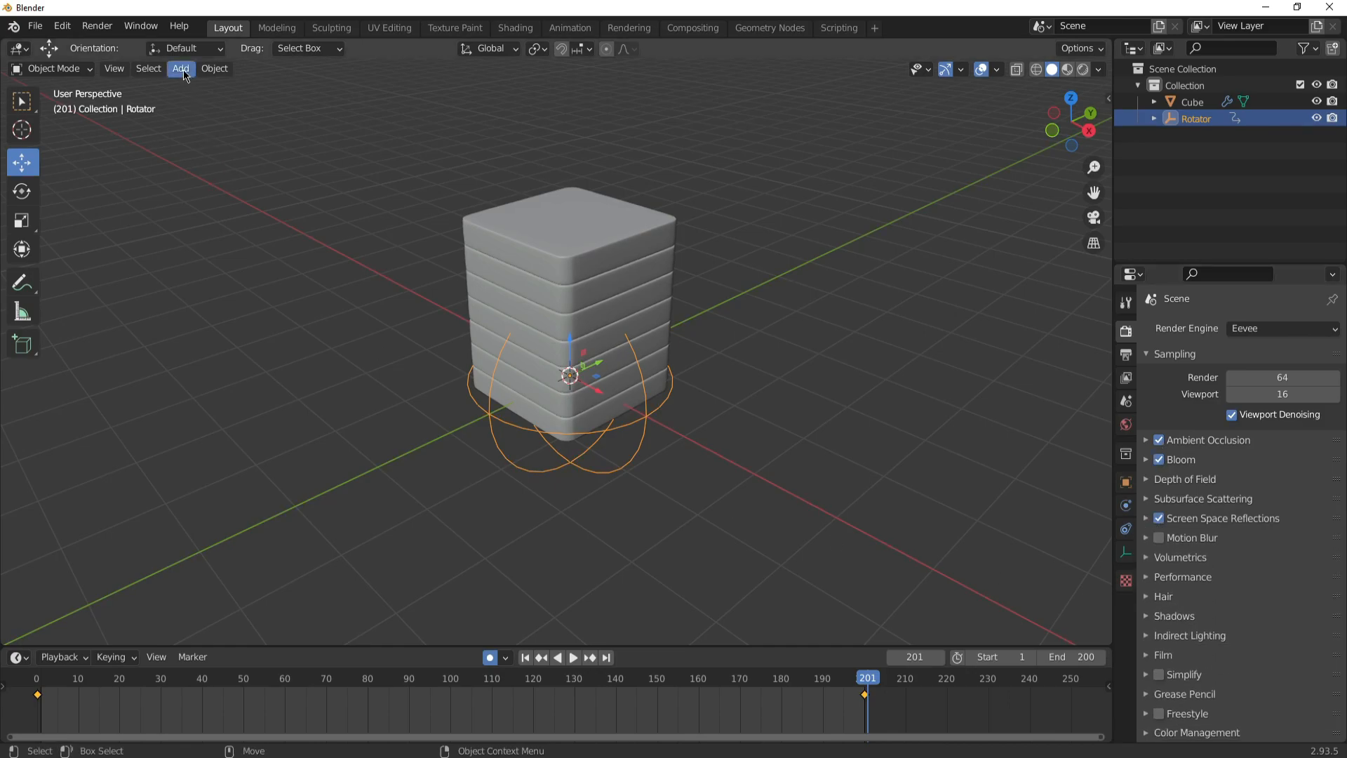
# Show the viewport in Material Preview shading and rename the slab stack's material as Plate Material
pyautogui.click(1067, 69)
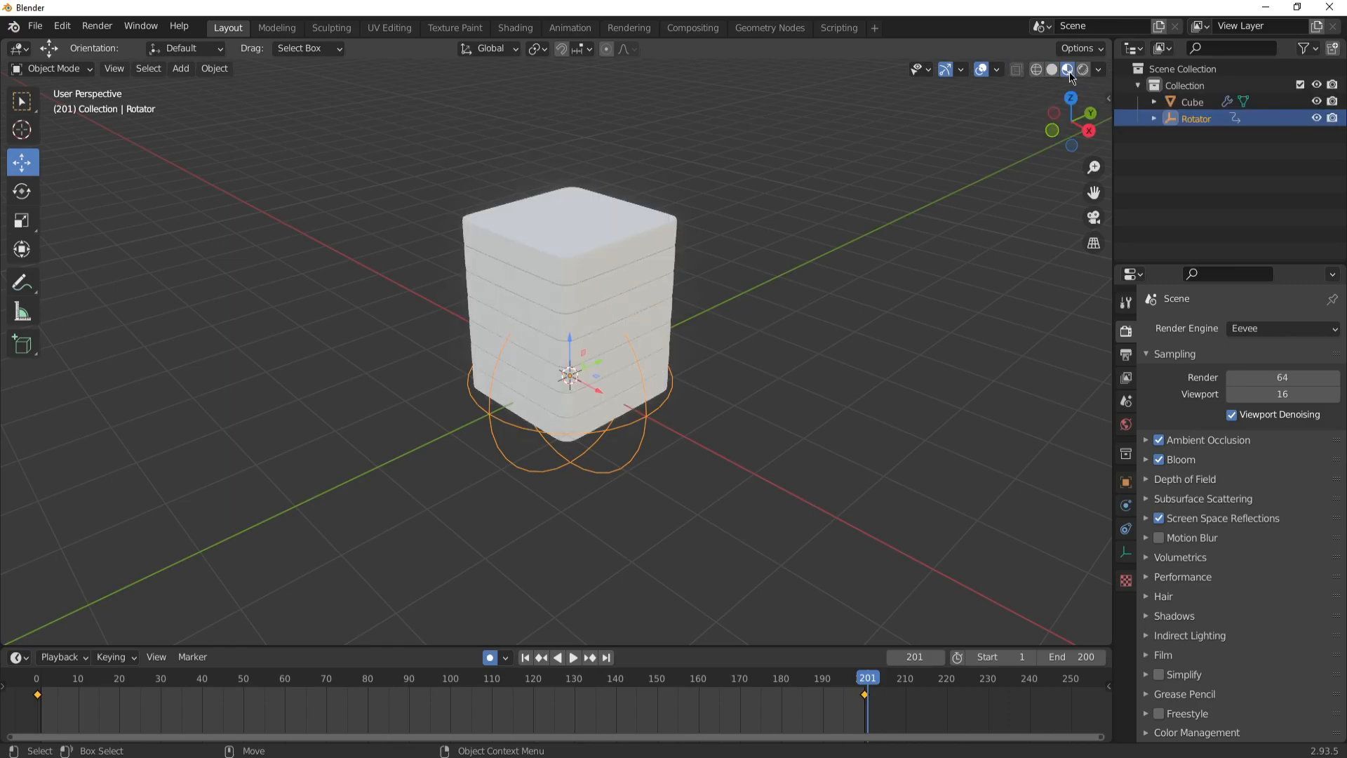
pyautogui.click(766, 315)
pyautogui.click(616, 317)
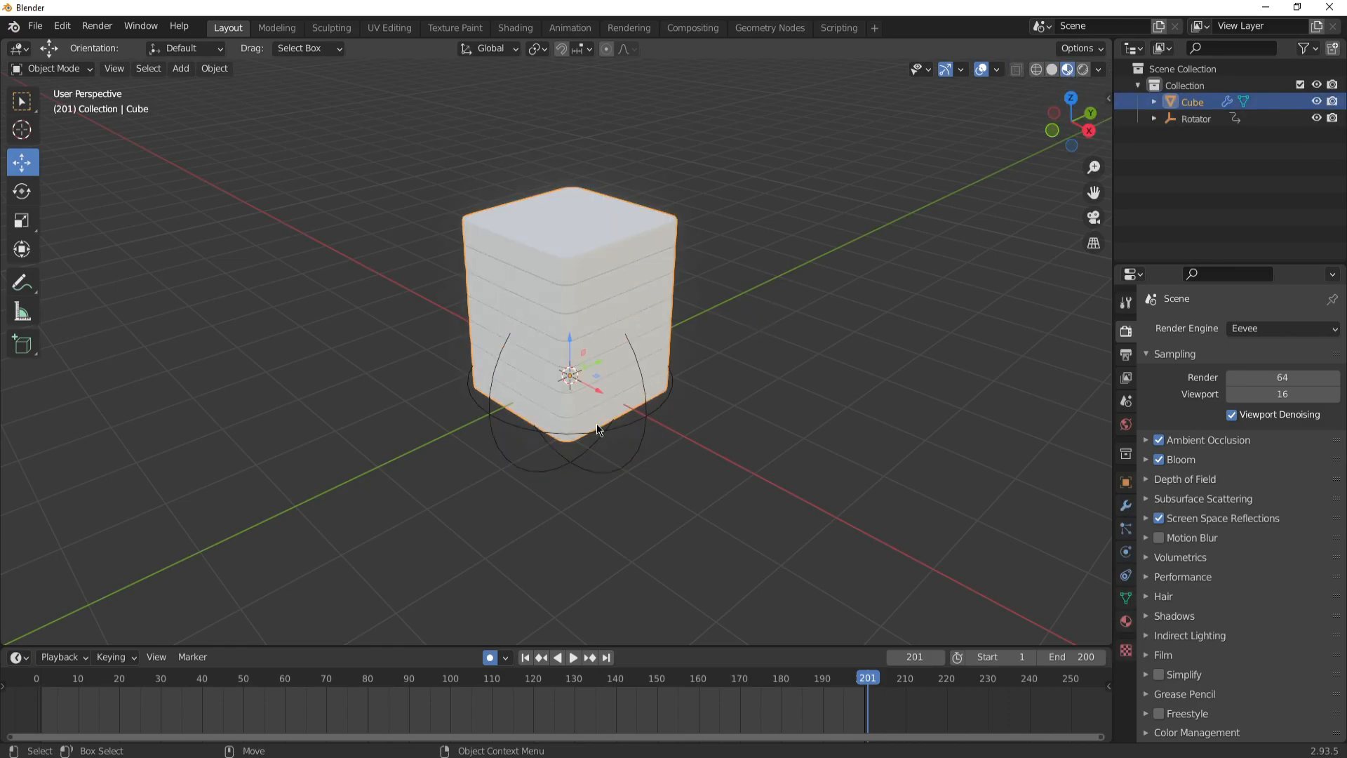
pyautogui.click(1126, 621)
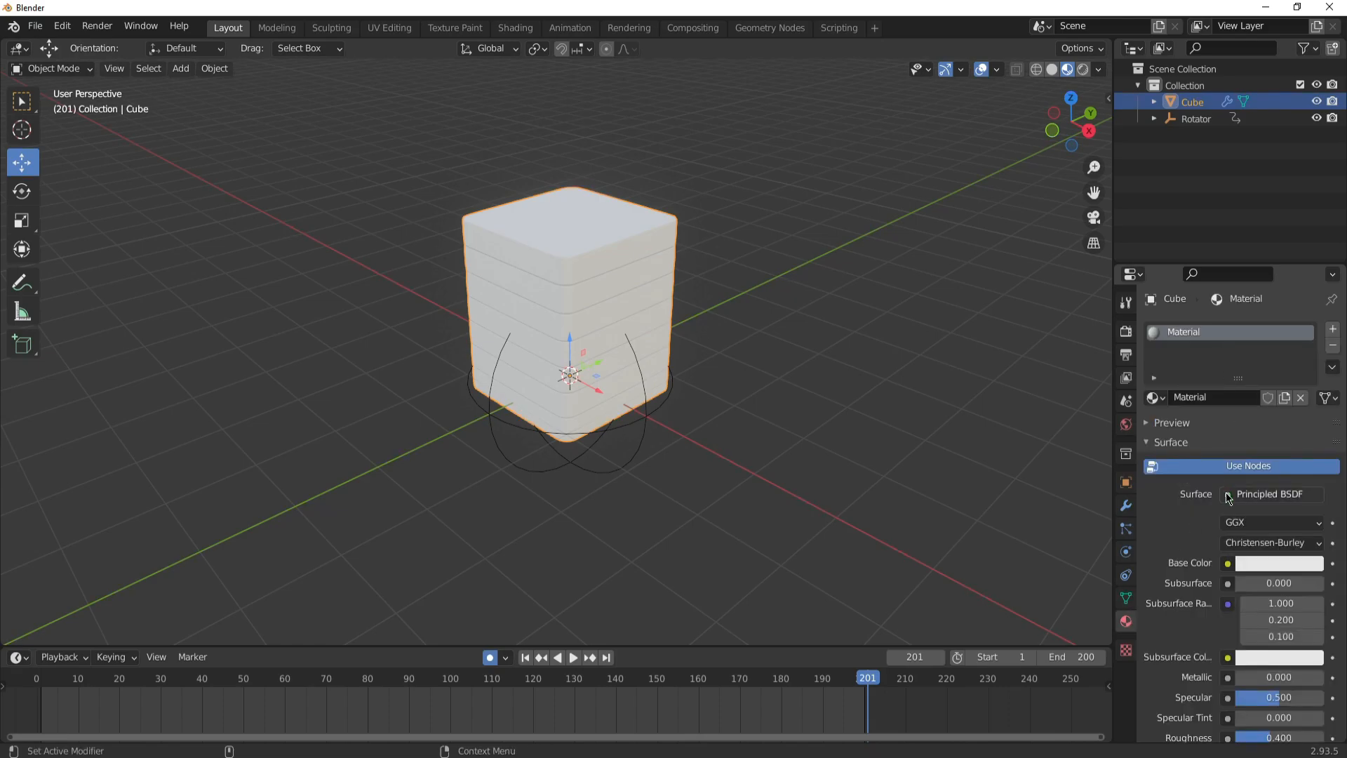
pyautogui.click(1214, 397)
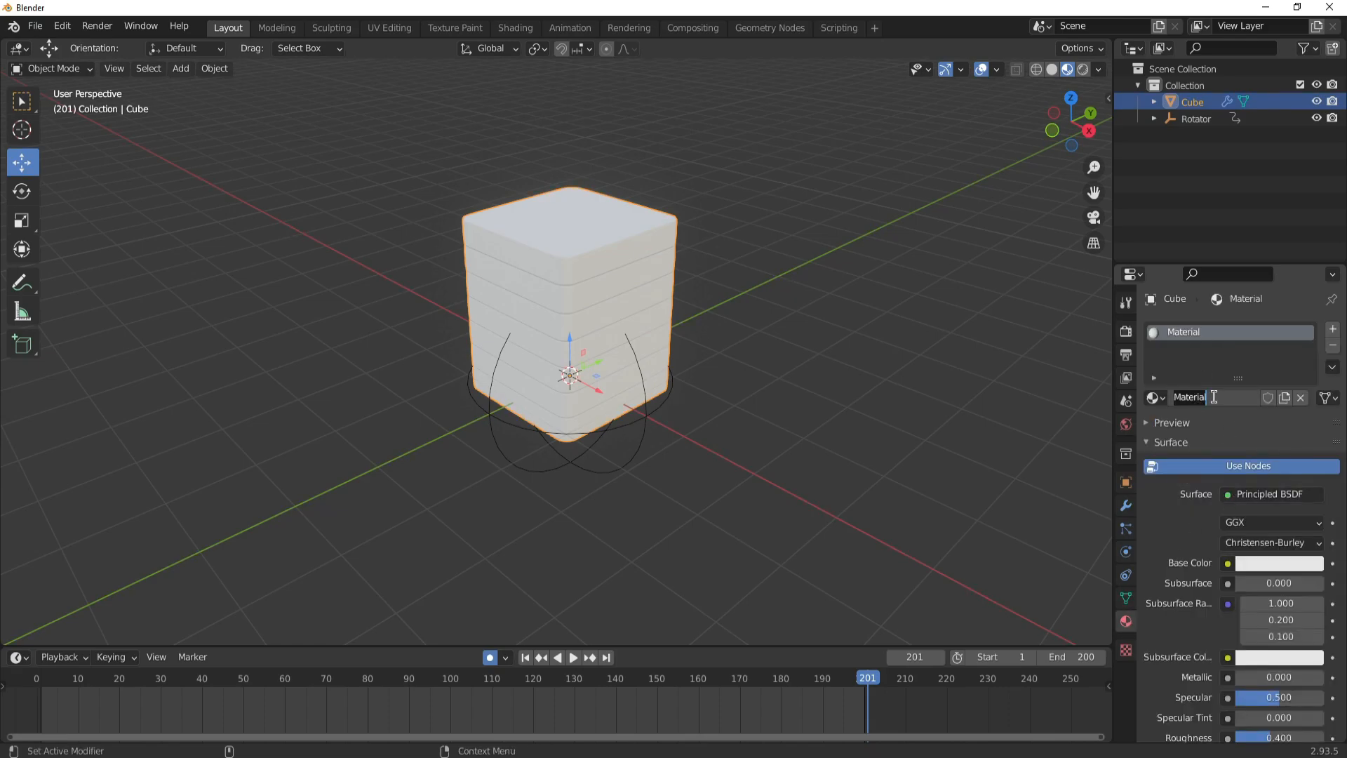
pyautogui.write('Plate Material')
pyautogui.press('Return')
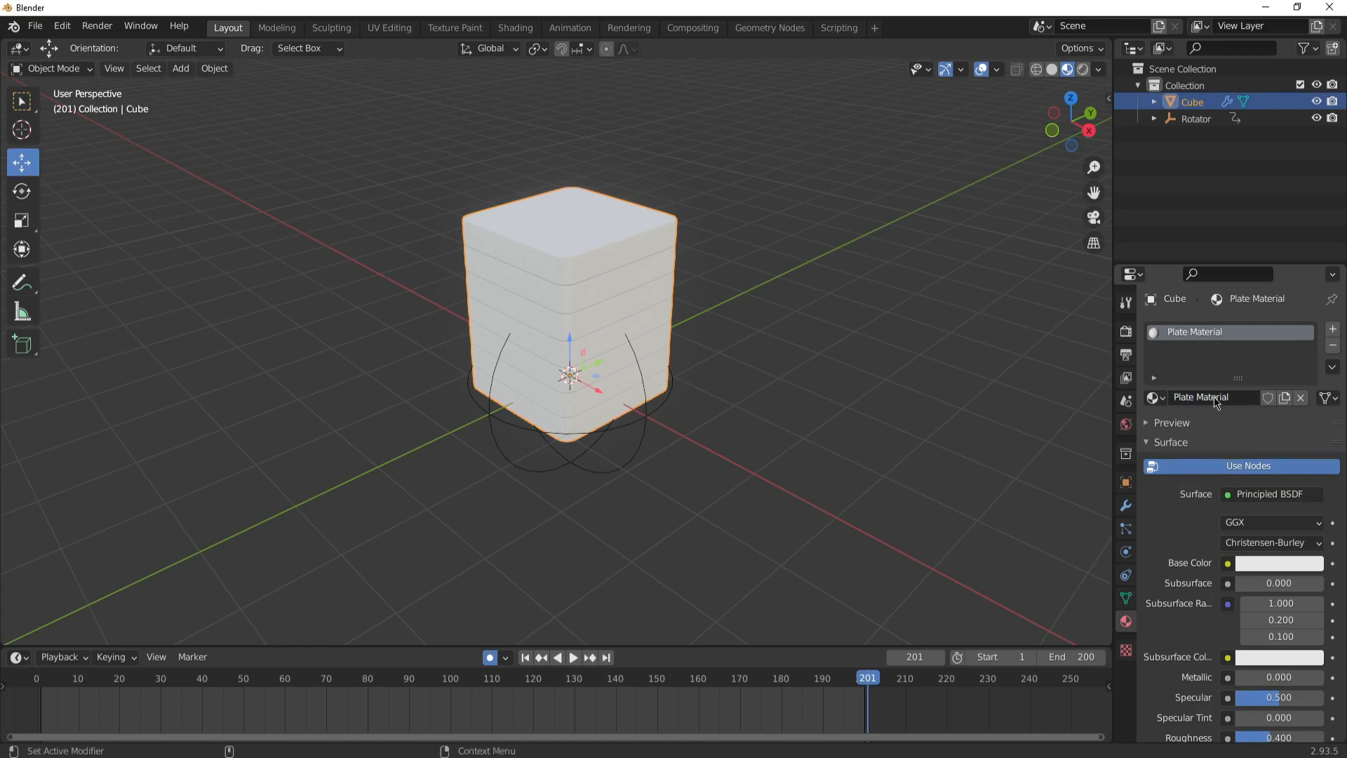
# Give Plate Material a saturated orange base color
pyautogui.click(1248, 565)
pyautogui.click(1236, 397)
pyautogui.moveTo(1235, 397)
pyautogui.mouseDown()
pyautogui.moveTo(1224, 441)
pyautogui.moveTo(1204, 434)
pyautogui.mouseUp()
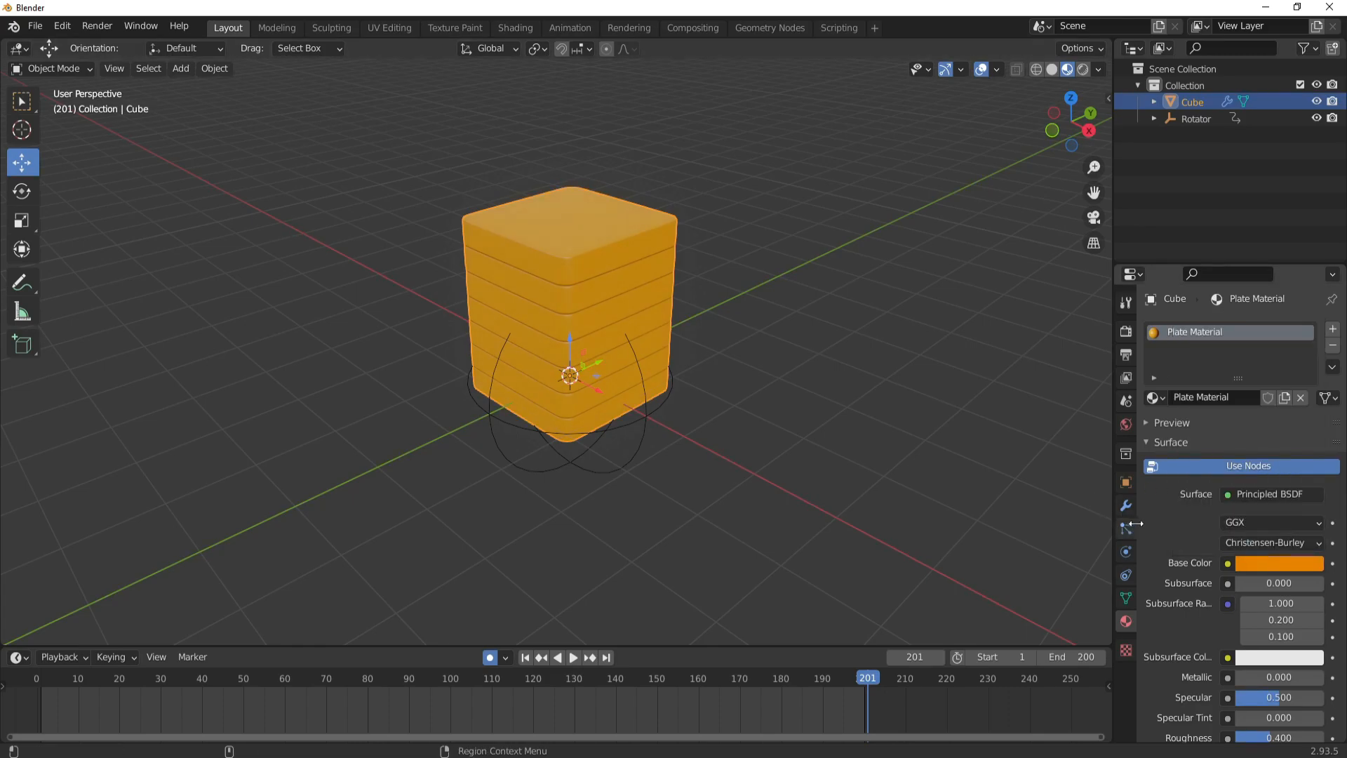
# Set Plate Material's subsurface to about 0.057 and its subsurface color to red-orange
pyautogui.click(1242, 583)
pyautogui.write('0.134')
pyautogui.press('Return')
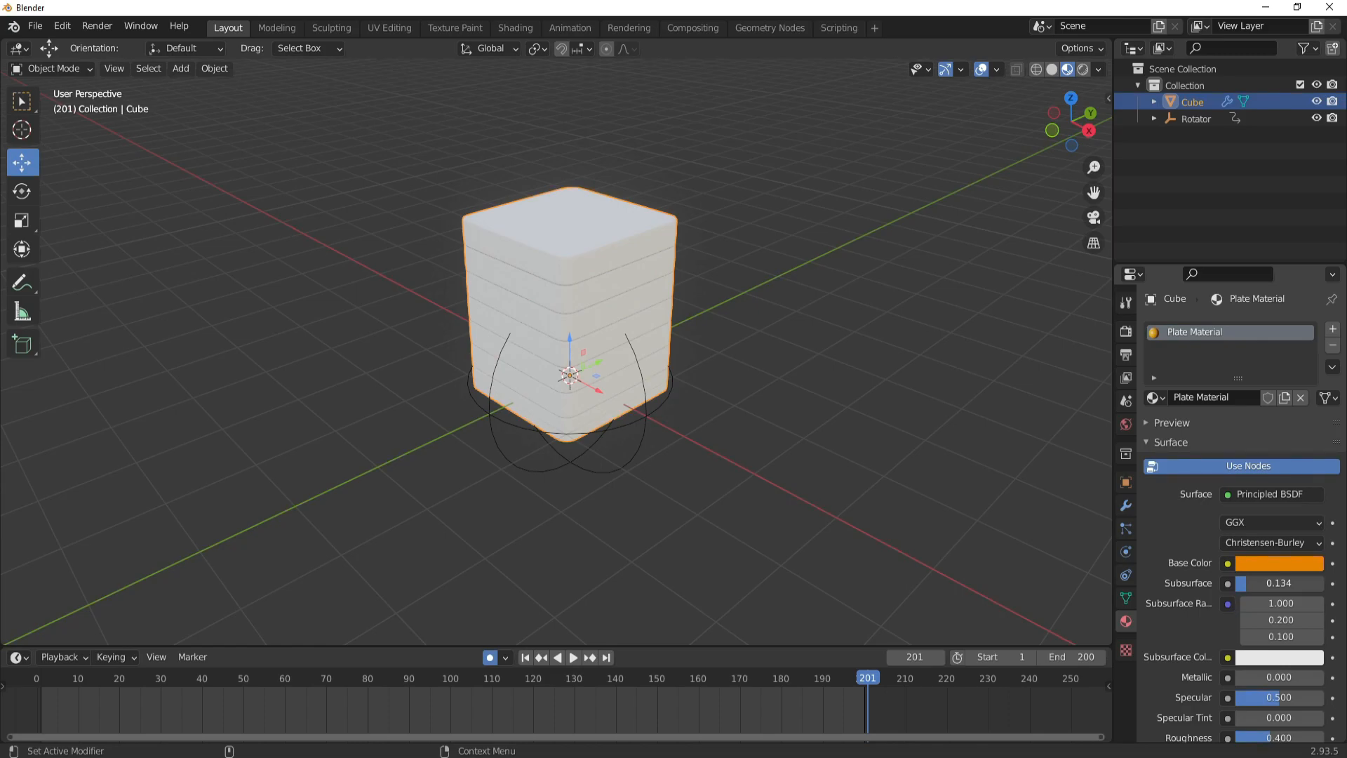
pyautogui.hotkey('ctrl', 'z')
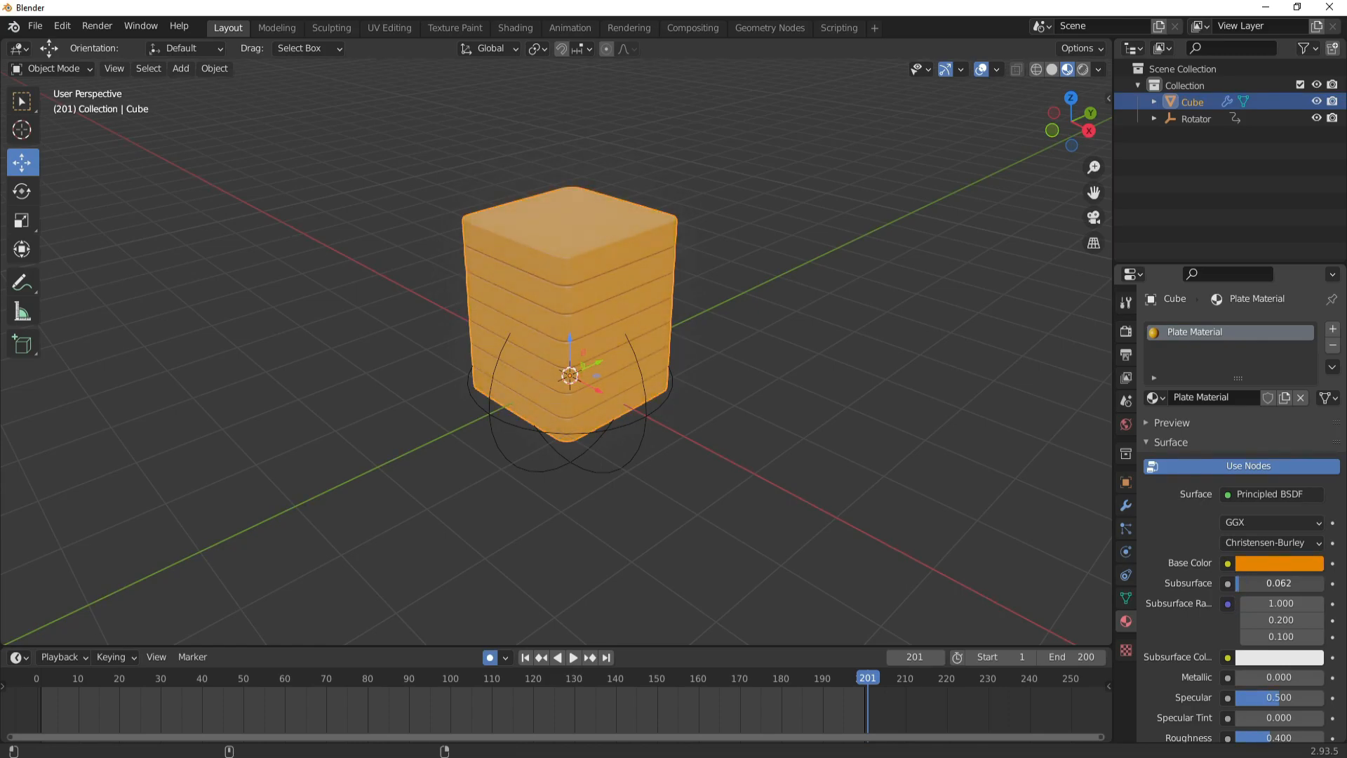
pyautogui.moveTo(1241, 583); pyautogui.dragTo(1240, 583)
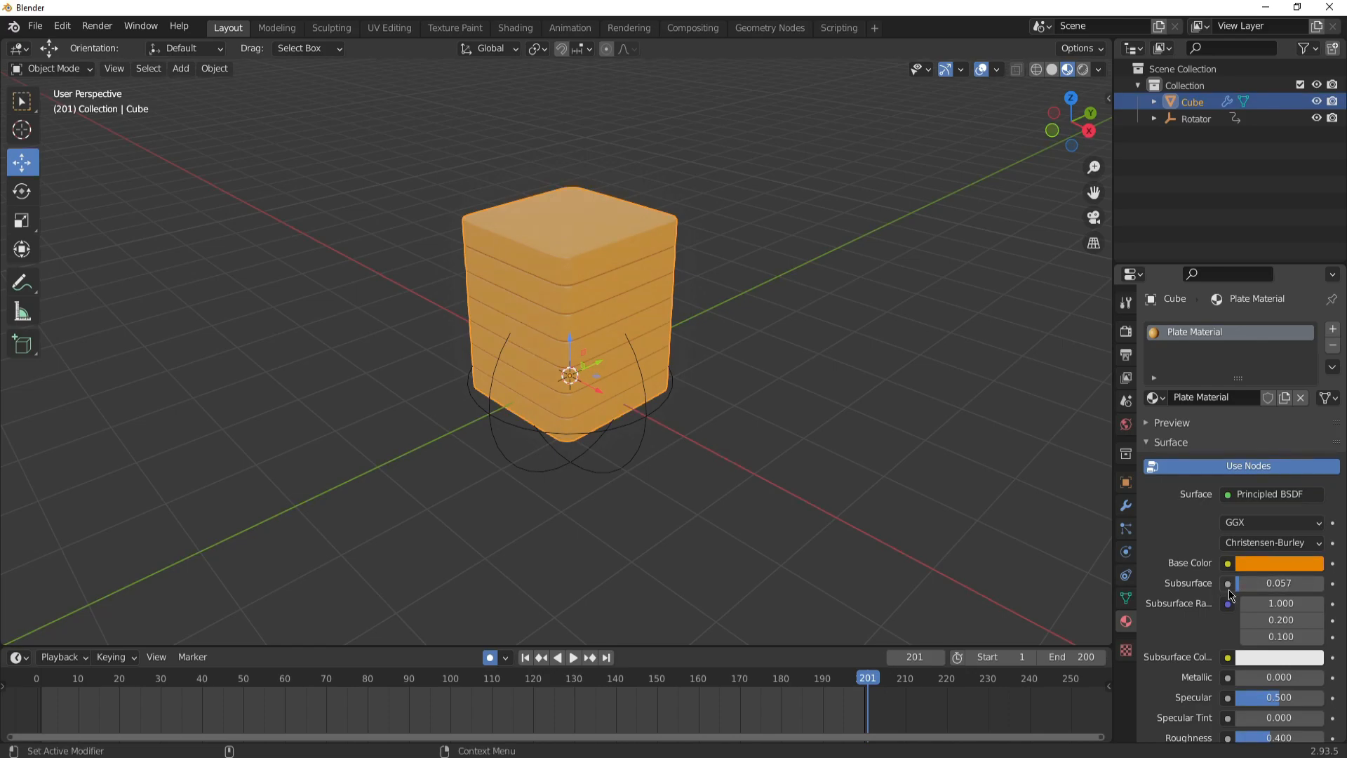
pyautogui.click(1264, 660)
pyautogui.moveTo(1246, 521)
pyautogui.mouseDown()
pyautogui.moveTo(1245, 541)
pyautogui.moveTo(1226, 541)
pyautogui.mouseUp()
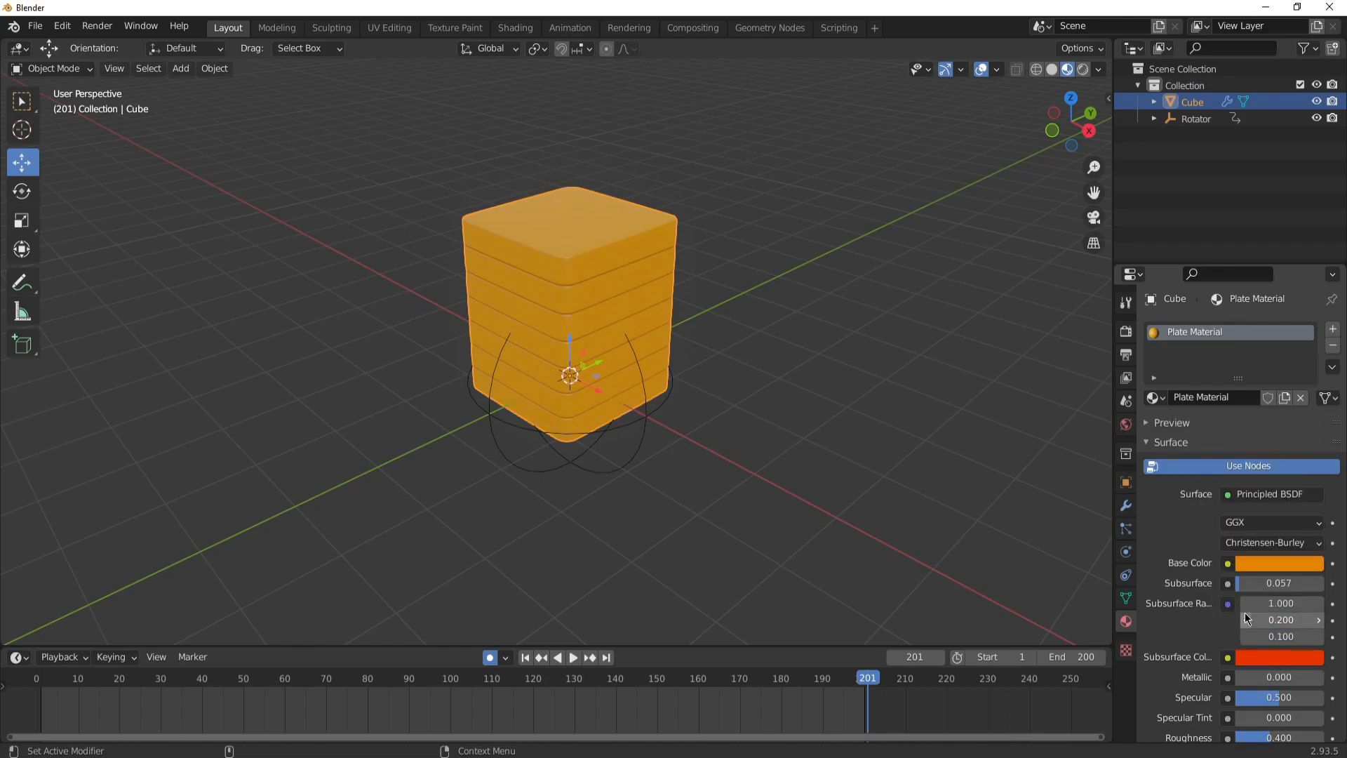
# Set Plate Material's metallic to 0.039, specular to 0.587 and roughness to 0.077, and make its orange base color slightly paler
pyautogui.moveTo(1245, 677)
pyautogui.mouseDown()
pyautogui.moveTo(1277, 677)
pyautogui.moveTo(1253, 677)
pyautogui.moveTo(1279, 698)
pyautogui.moveTo(1236, 737)
pyautogui.mouseUp()
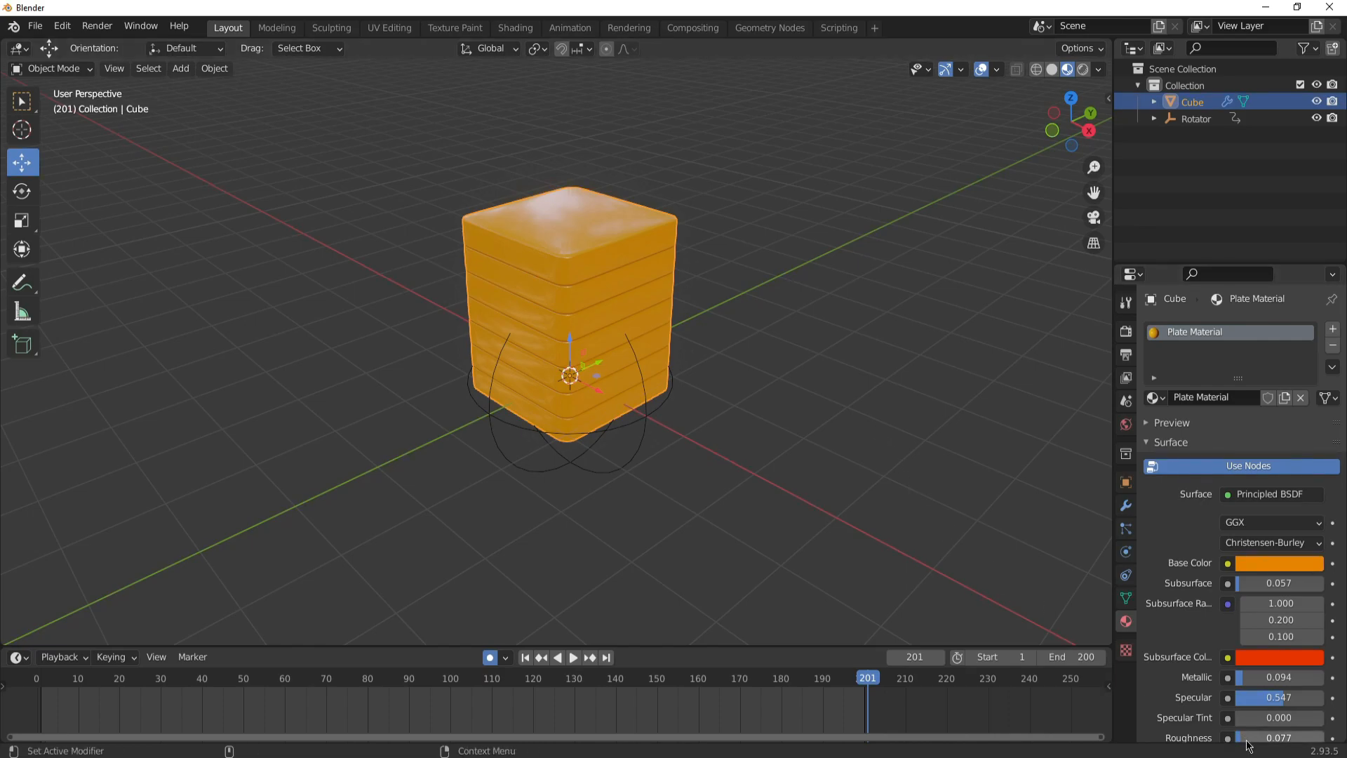
pyautogui.moveTo(1278, 699); pyautogui.dragTo(1267, 677)
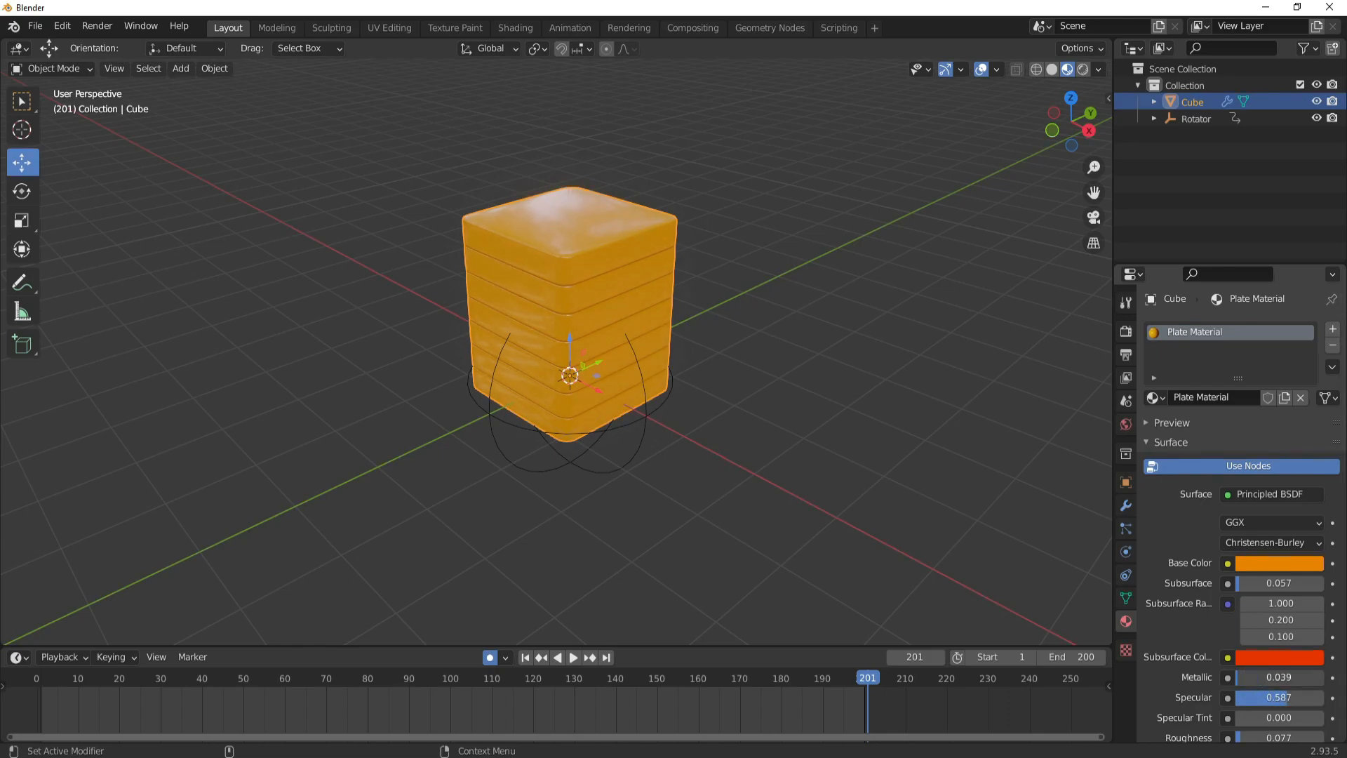
pyautogui.click(1256, 562)
pyautogui.moveTo(1221, 420)
pyautogui.mouseDown()
pyautogui.moveTo(1204, 413)
pyautogui.moveTo(1224, 442)
pyautogui.moveTo(1291, 393)
pyautogui.moveTo(1221, 376)
pyautogui.moveTo(1275, 392)
pyautogui.moveTo(1261, 359)
pyautogui.moveTo(1239, 414)
pyautogui.moveTo(1203, 416)
pyautogui.moveTo(1212, 434)
pyautogui.mouseUp()
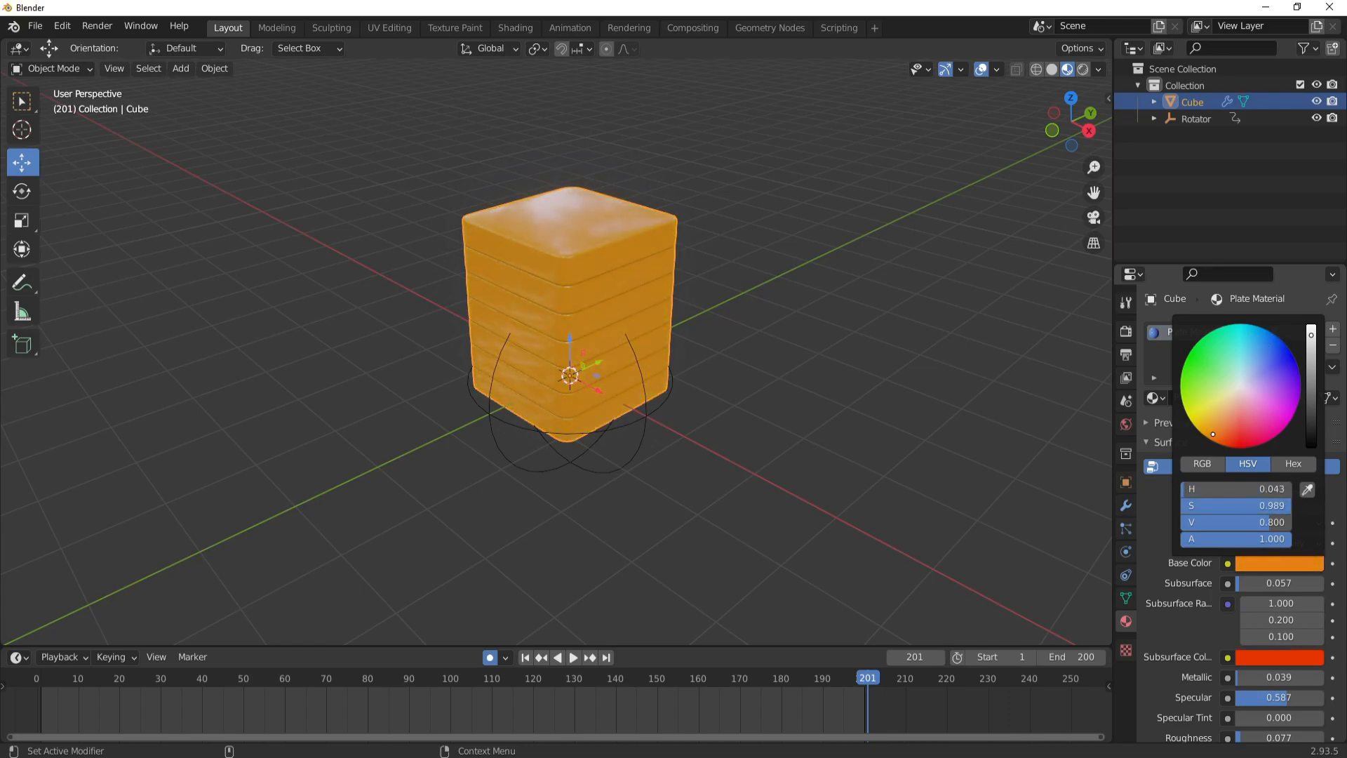
pyautogui.click(886, 498)
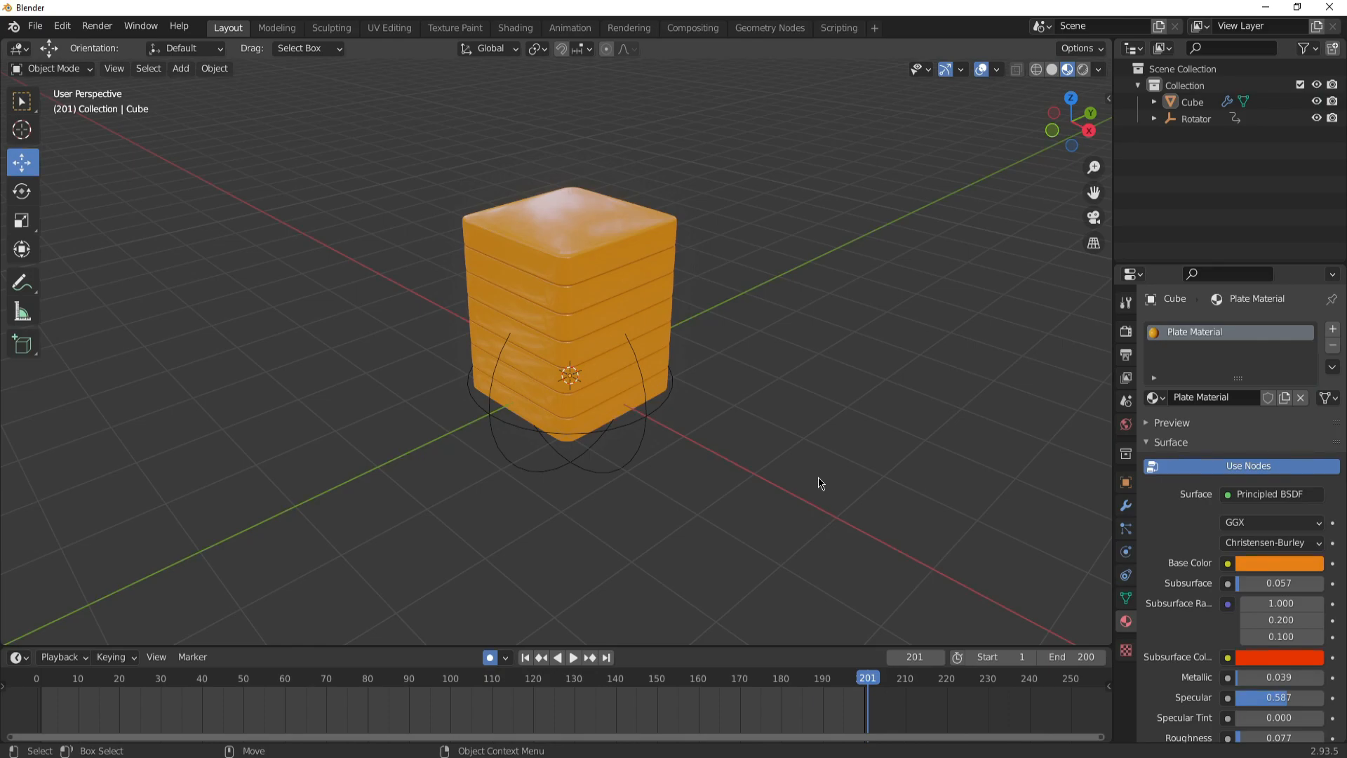
# Turn off auto keying and add a 2 m mesh plane at the world origin
pyautogui.click(181, 68)
pyautogui.moveTo(209, 87)
pyautogui.click(489, 656)
pyautogui.click(218, 68)
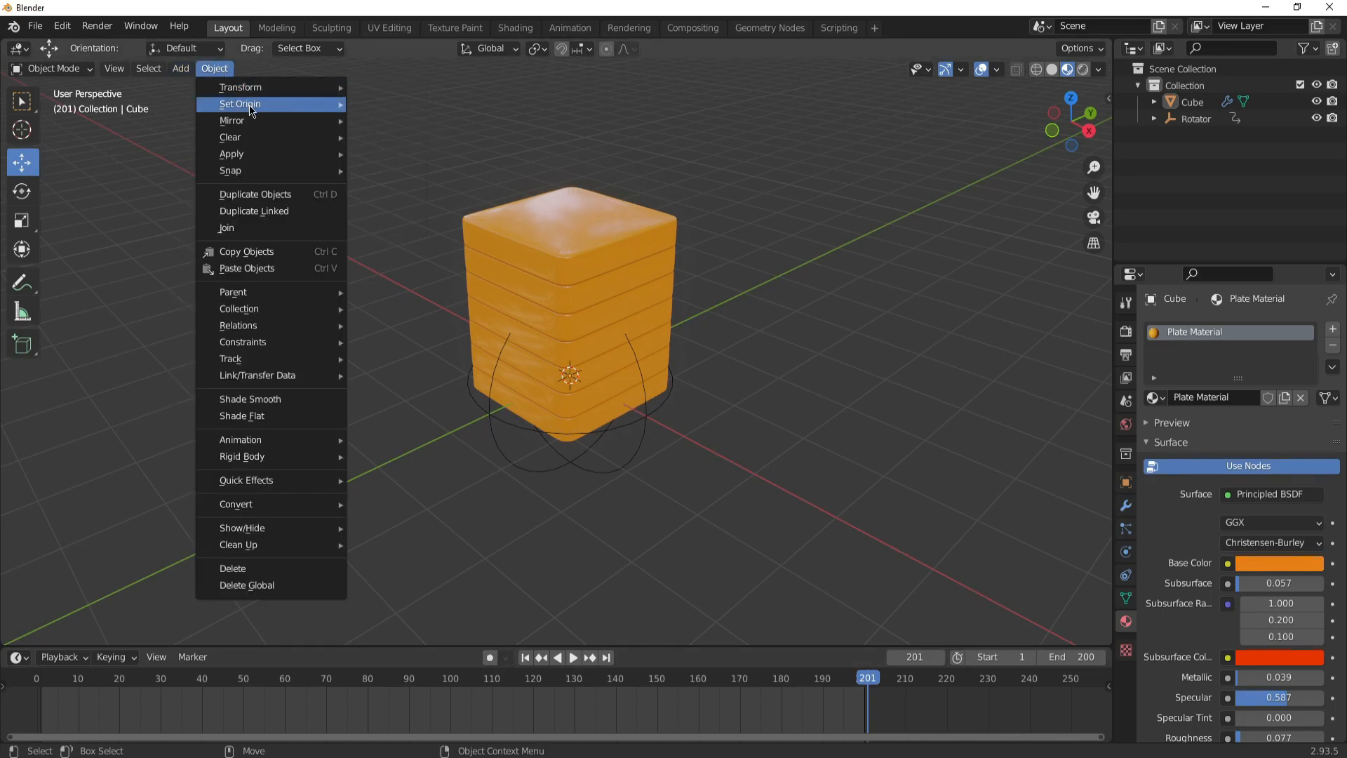
pyautogui.moveTo(184, 70)
pyautogui.moveTo(204, 89)
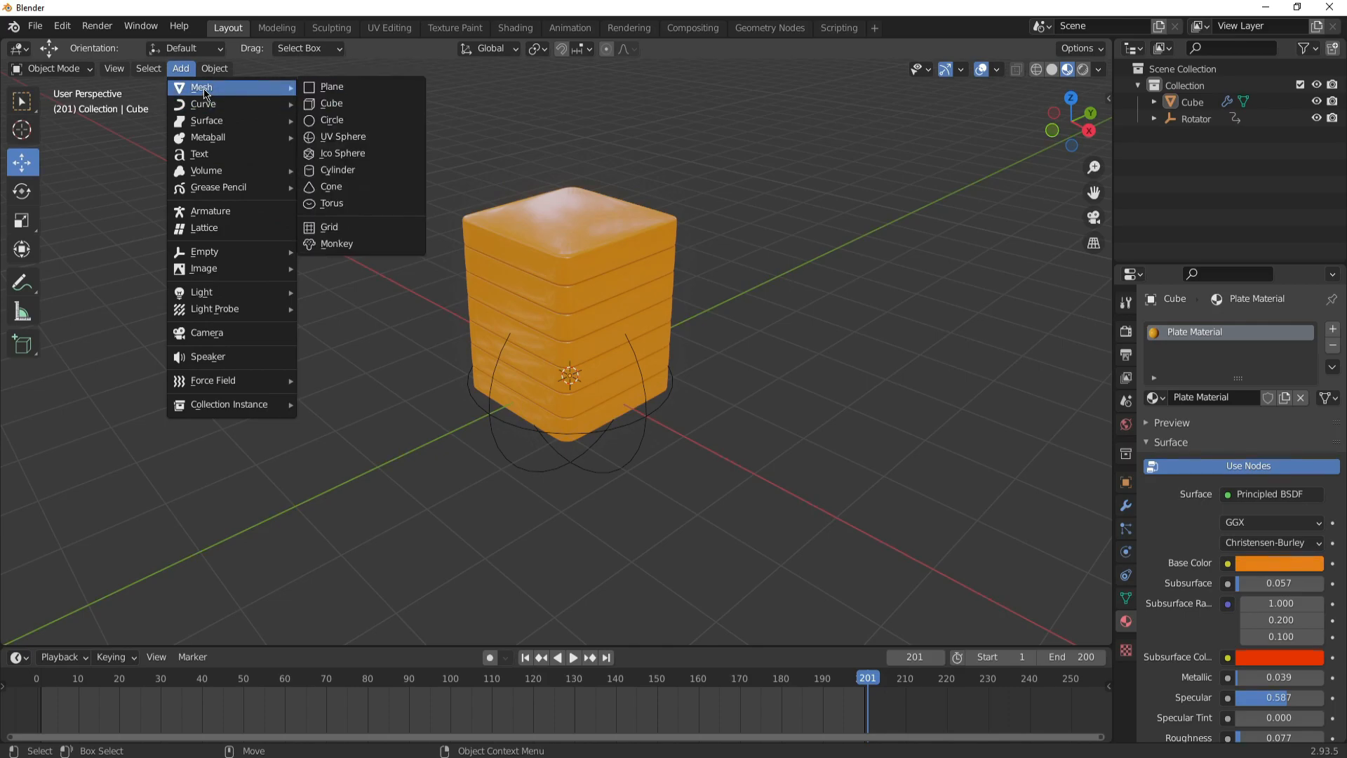
pyautogui.click(342, 88)
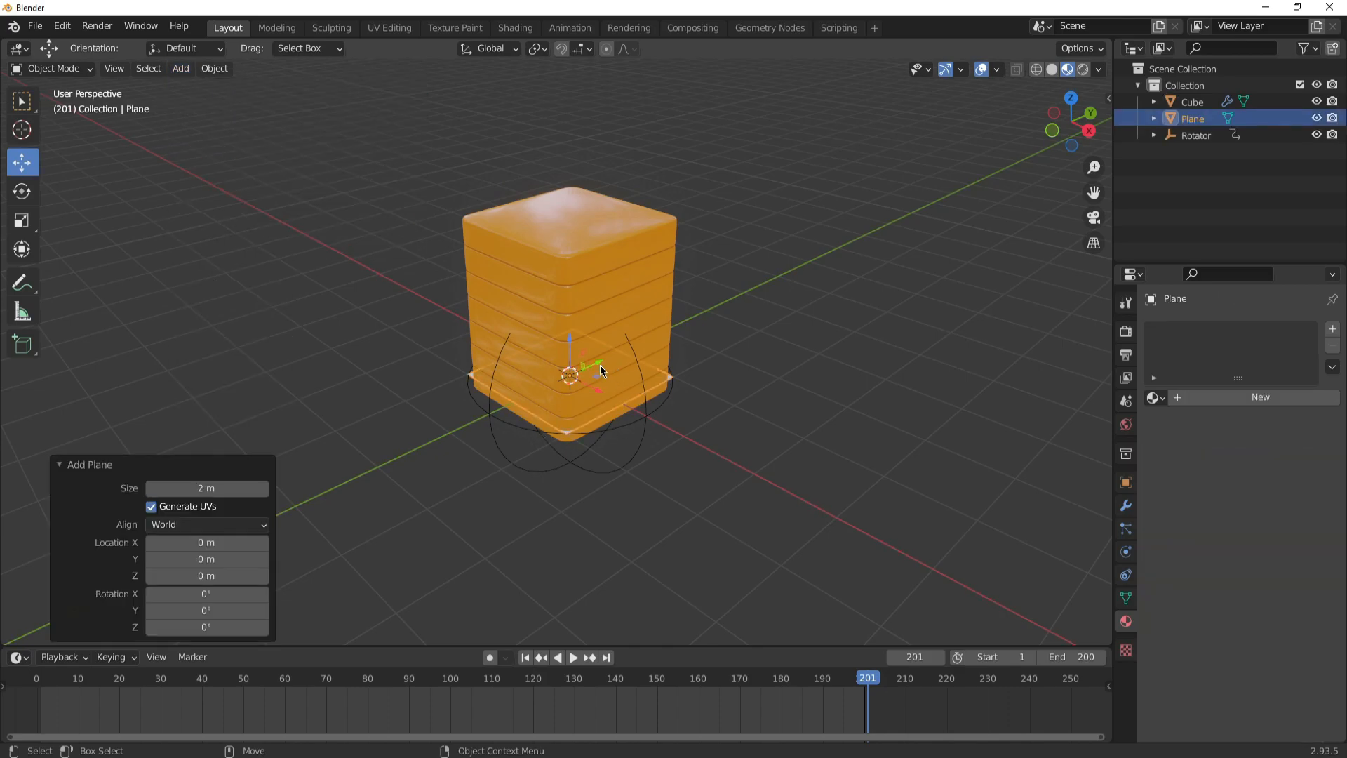
# Lower the plane along Z to sit at the underside of the slab stack
pyautogui.moveTo(568, 342); pyautogui.dragTo(568, 359)
pyautogui.moveTo(563, 491); pyautogui.dragTo(583, 427, button='middle')
pyautogui.moveTo(571, 347); pyautogui.dragTo(570, 342)
pyautogui.moveTo(571, 342); pyautogui.dragTo(636, 486, button='middle')
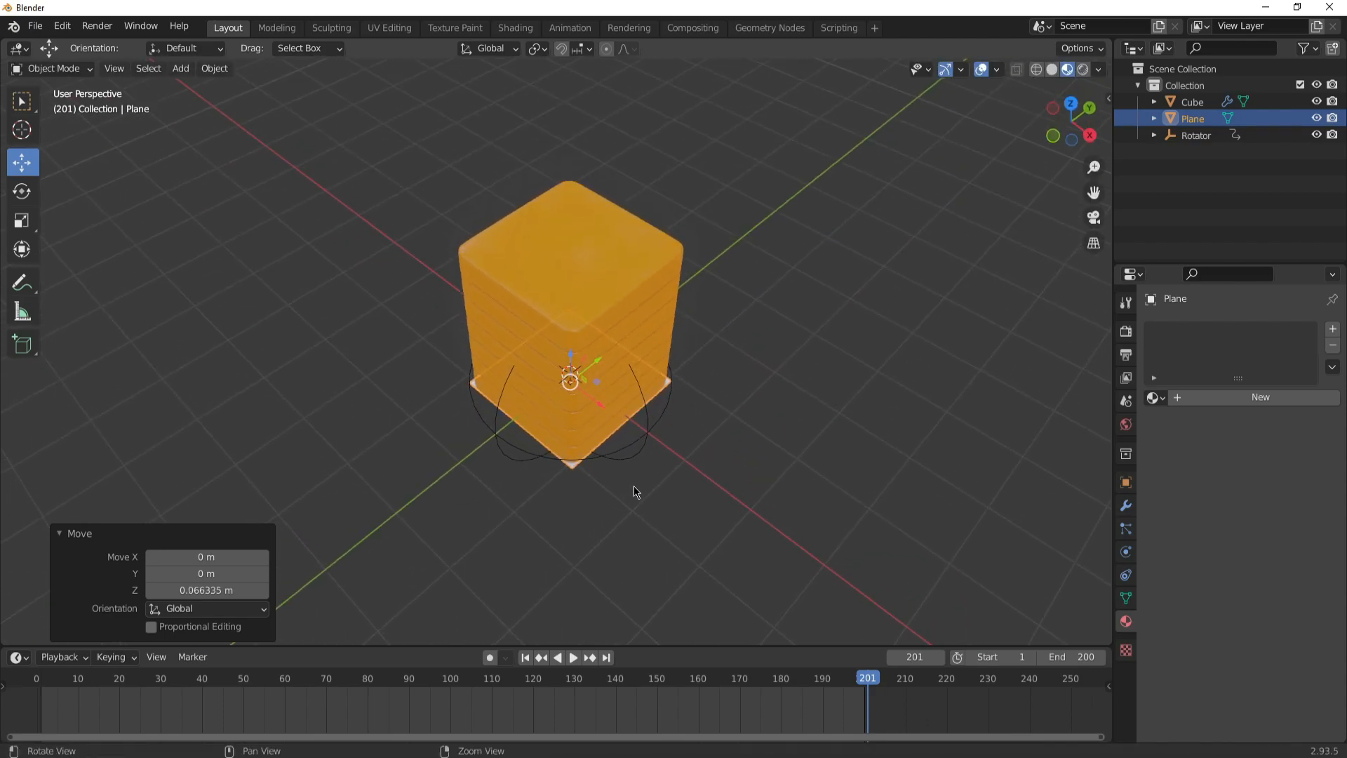
# Scale the plane along Y by about 7.92 and 4.49 and along X by about 14.09 and 2.43 to form a large floor
pyautogui.press('r')
pyautogui.moveTo(597, 360); pyautogui.dragTo(796, 214)
pyautogui.press('s')
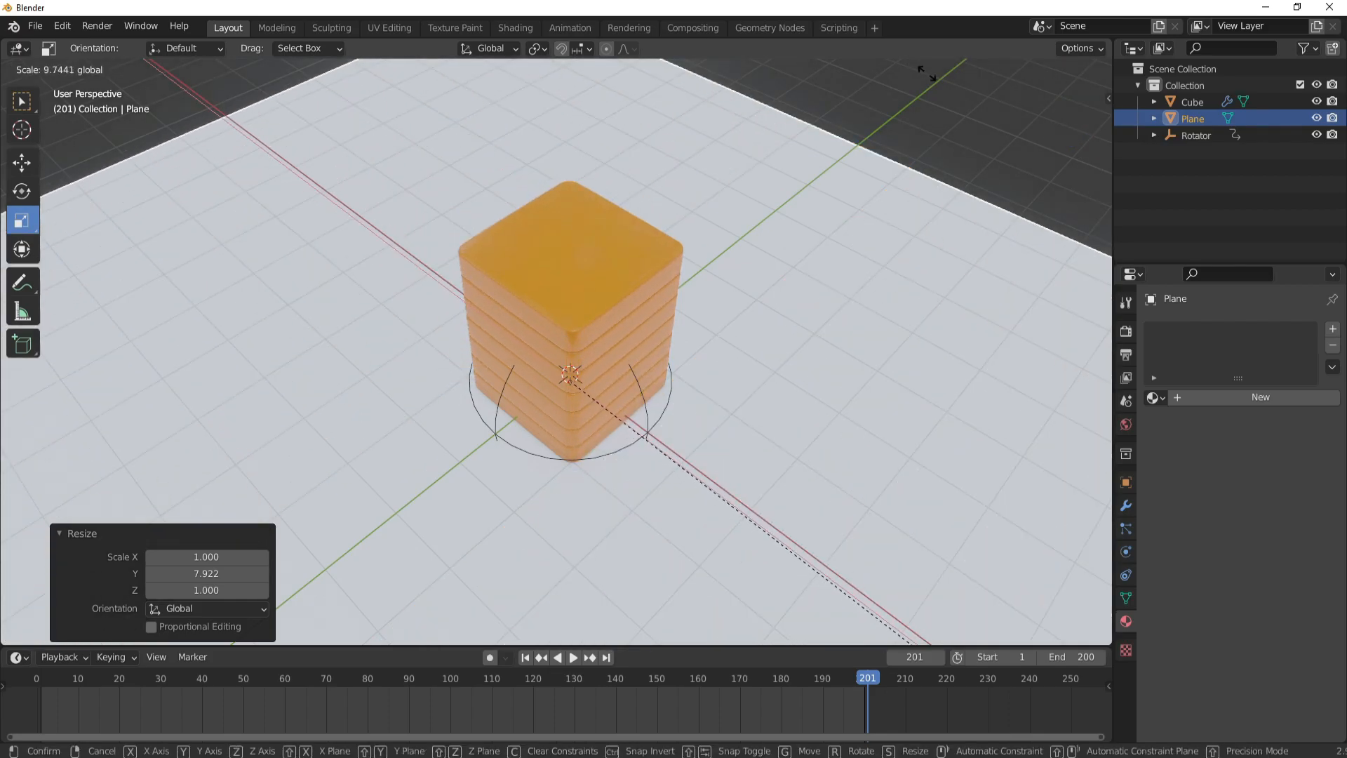
pyautogui.click(1044, 211)
pyautogui.press('s')
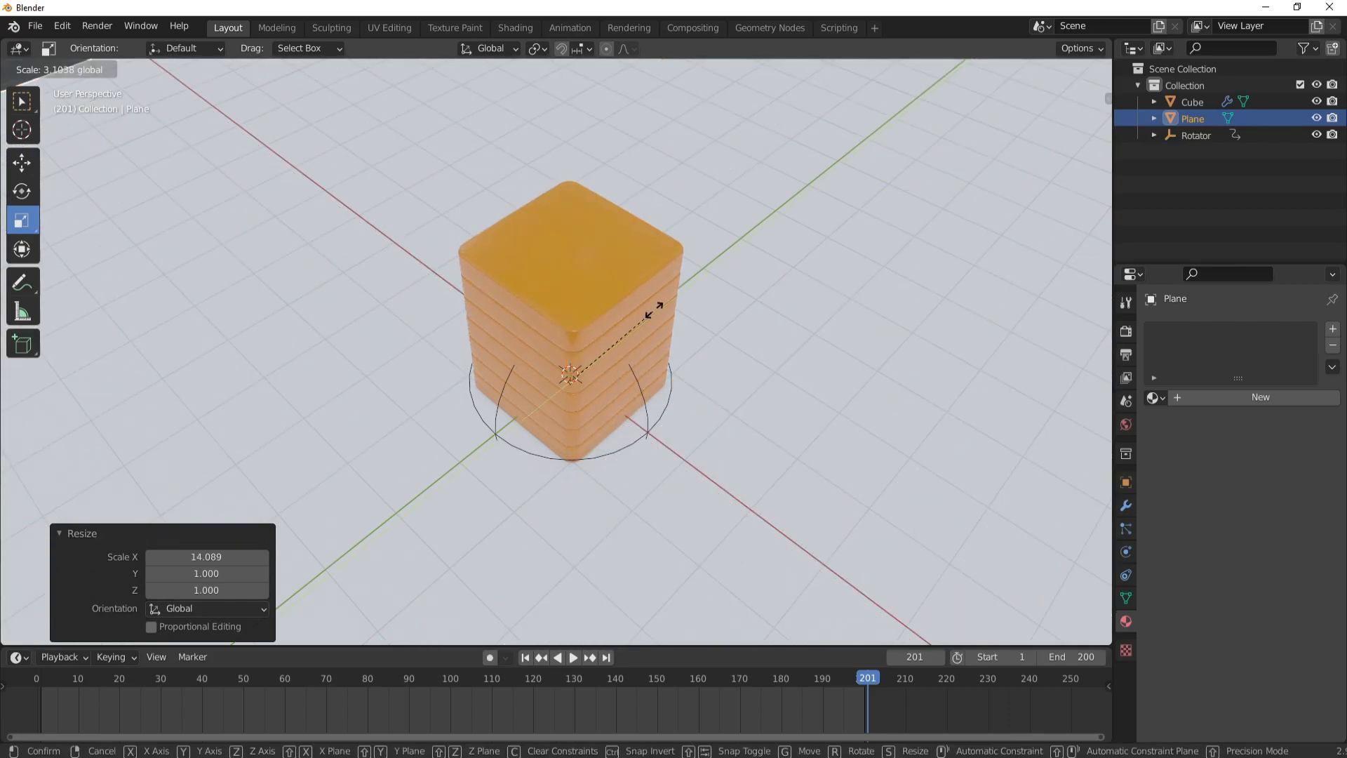
pyautogui.click(687, 277)
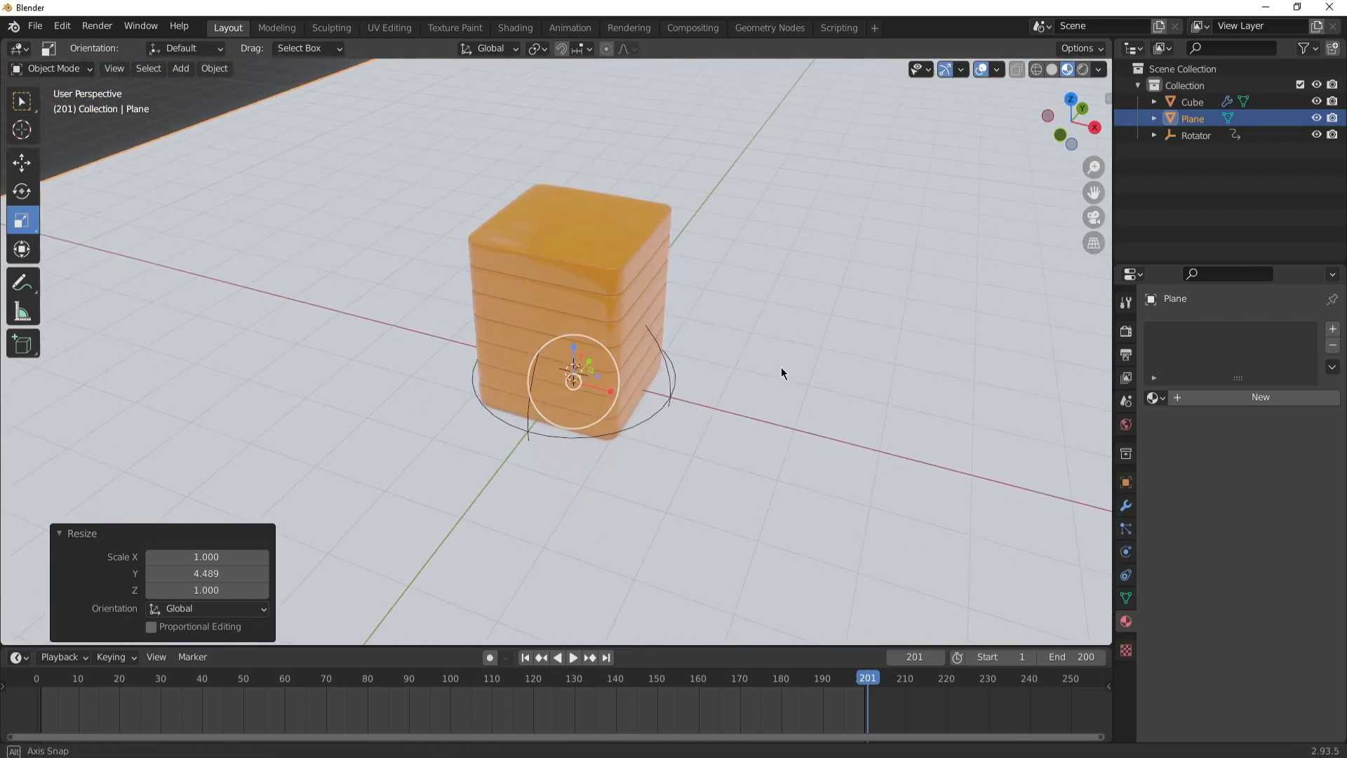
pyautogui.scroll(-10, 763, 323)
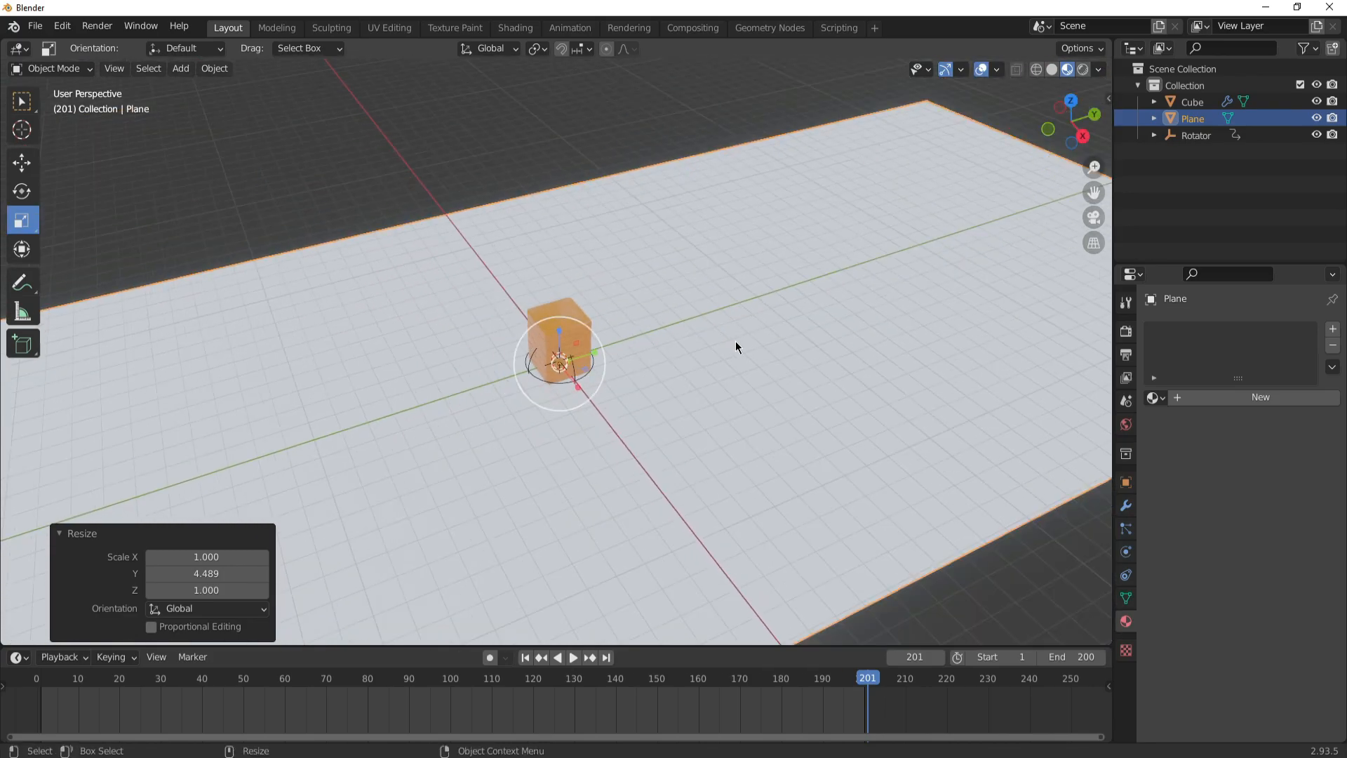
pyautogui.click(553, 386)
pyautogui.moveTo(578, 386); pyautogui.dragTo(629, 400)
pyautogui.scroll(10, 627, 409)
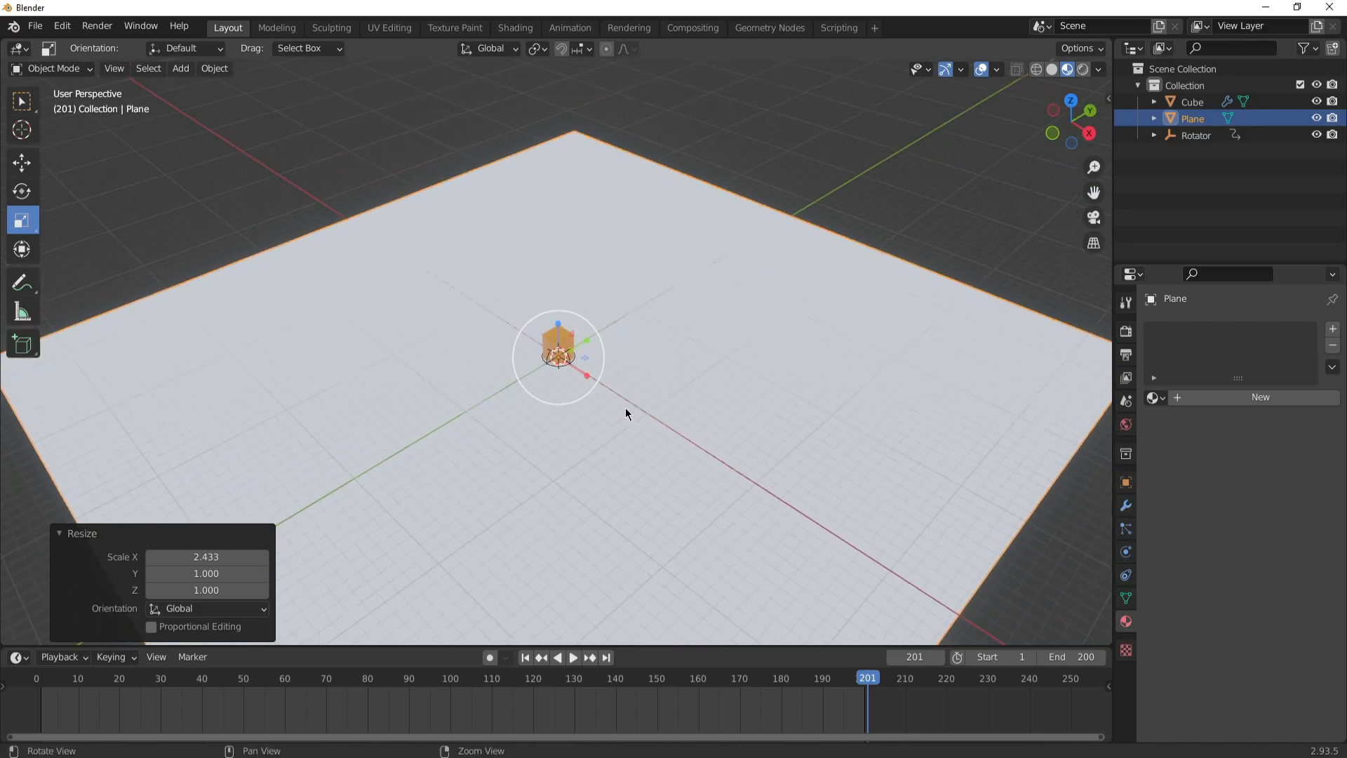
pyautogui.moveTo(630, 263); pyautogui.dragTo(689, 313, button='middle')
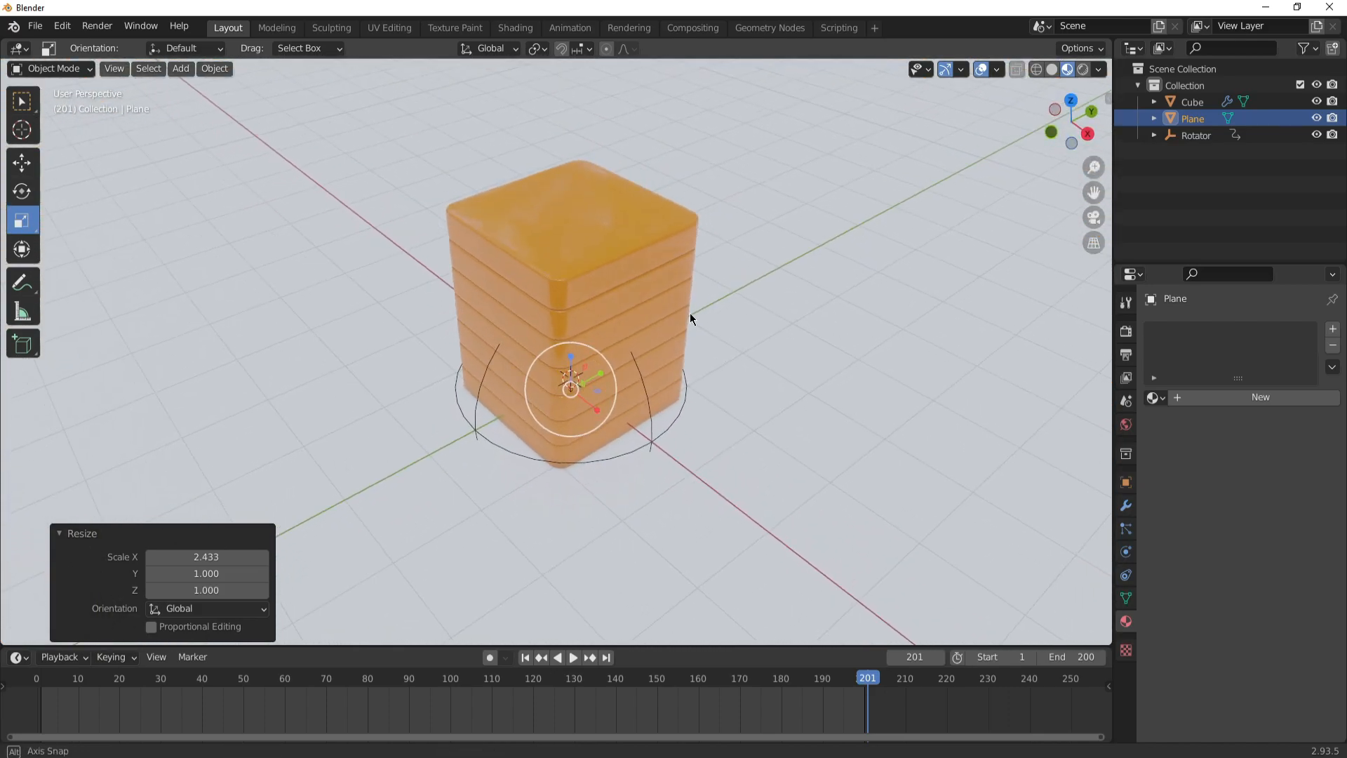
# Create a new material on the floor plane and name it Plane Material
pyautogui.click(1332, 329)
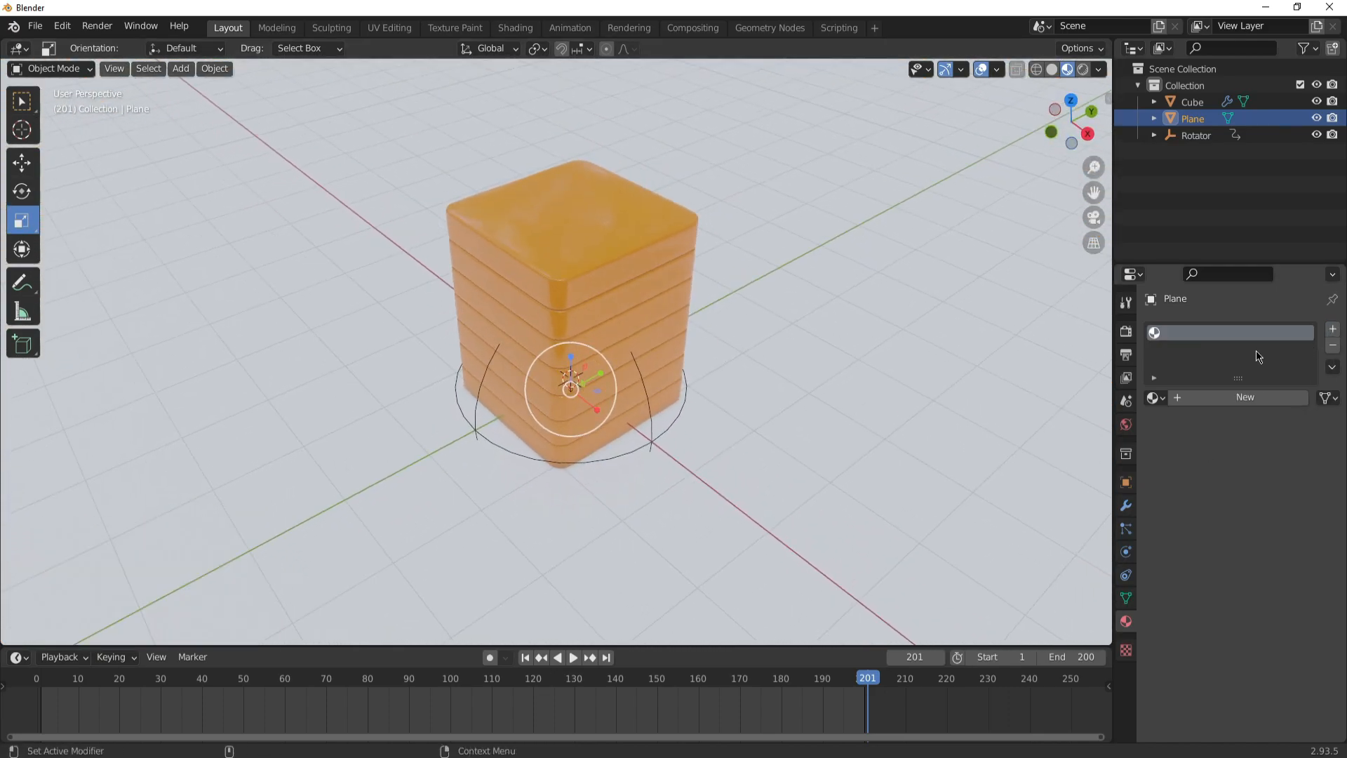
pyautogui.click(1244, 397)
pyautogui.click(1208, 398)
pyautogui.write('Plan')
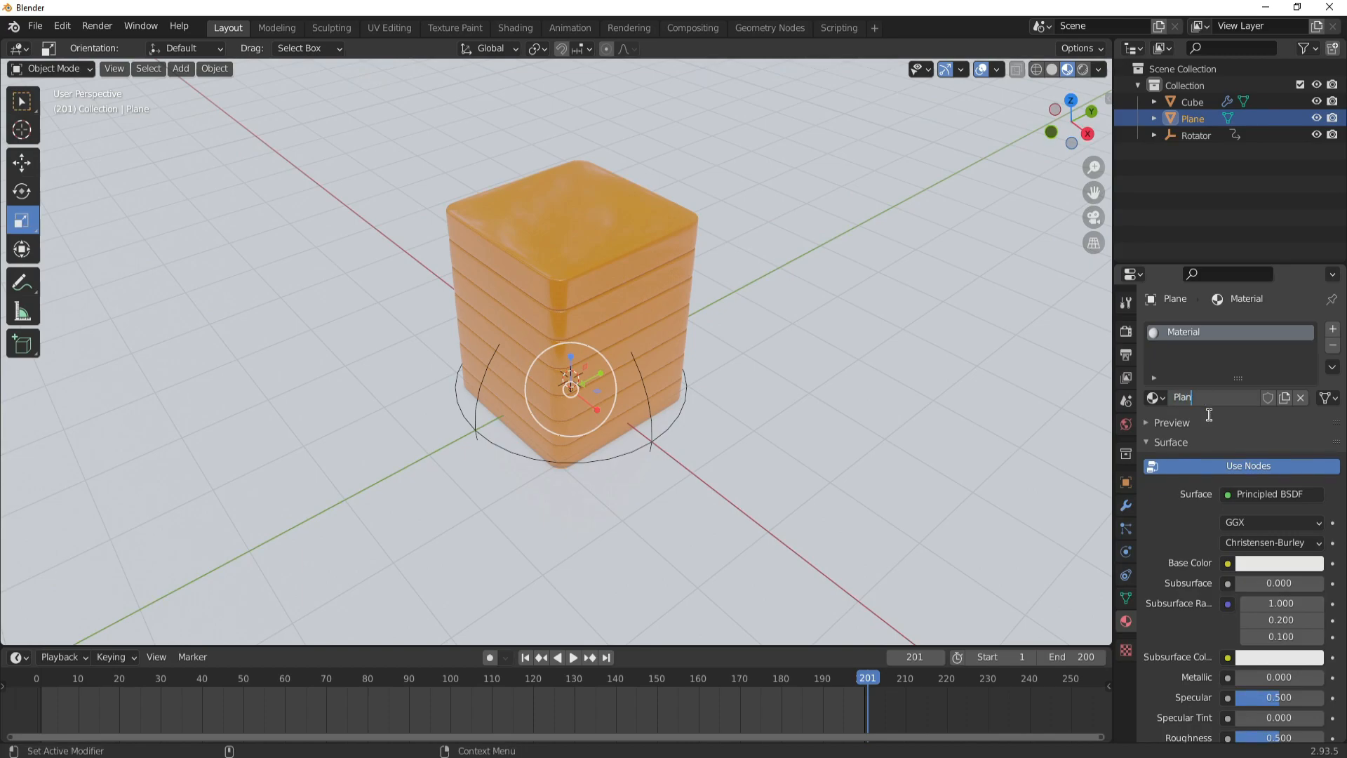
pyautogui.write('e Material')
pyautogui.press('Return')
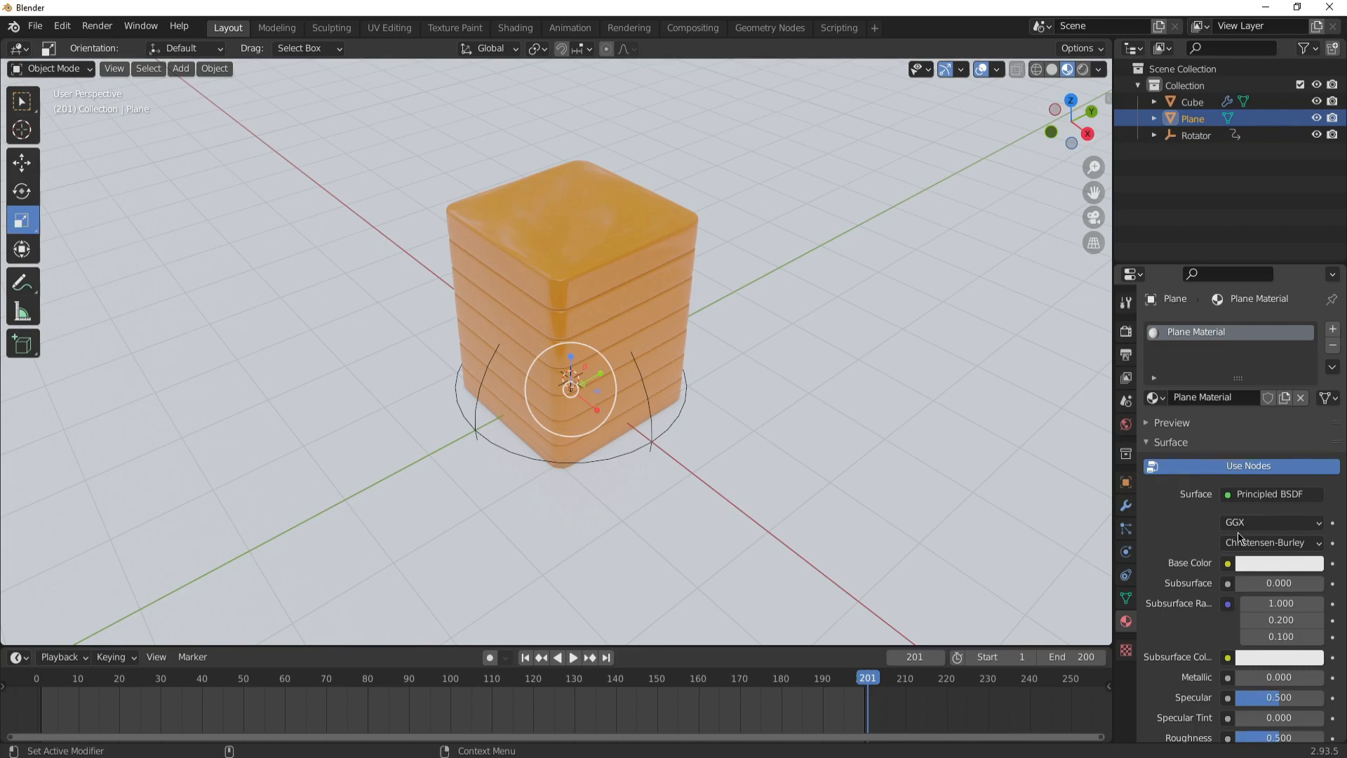
# Give Plane Material a red base color, a metallic value of 0.394 and a roughness of 0.114
pyautogui.click(1248, 564)
pyautogui.moveTo(1243, 384)
pyautogui.mouseDown()
pyautogui.moveTo(1295, 411)
pyautogui.moveTo(1299, 368)
pyautogui.moveTo(1289, 421)
pyautogui.moveTo(1234, 448)
pyautogui.mouseUp()
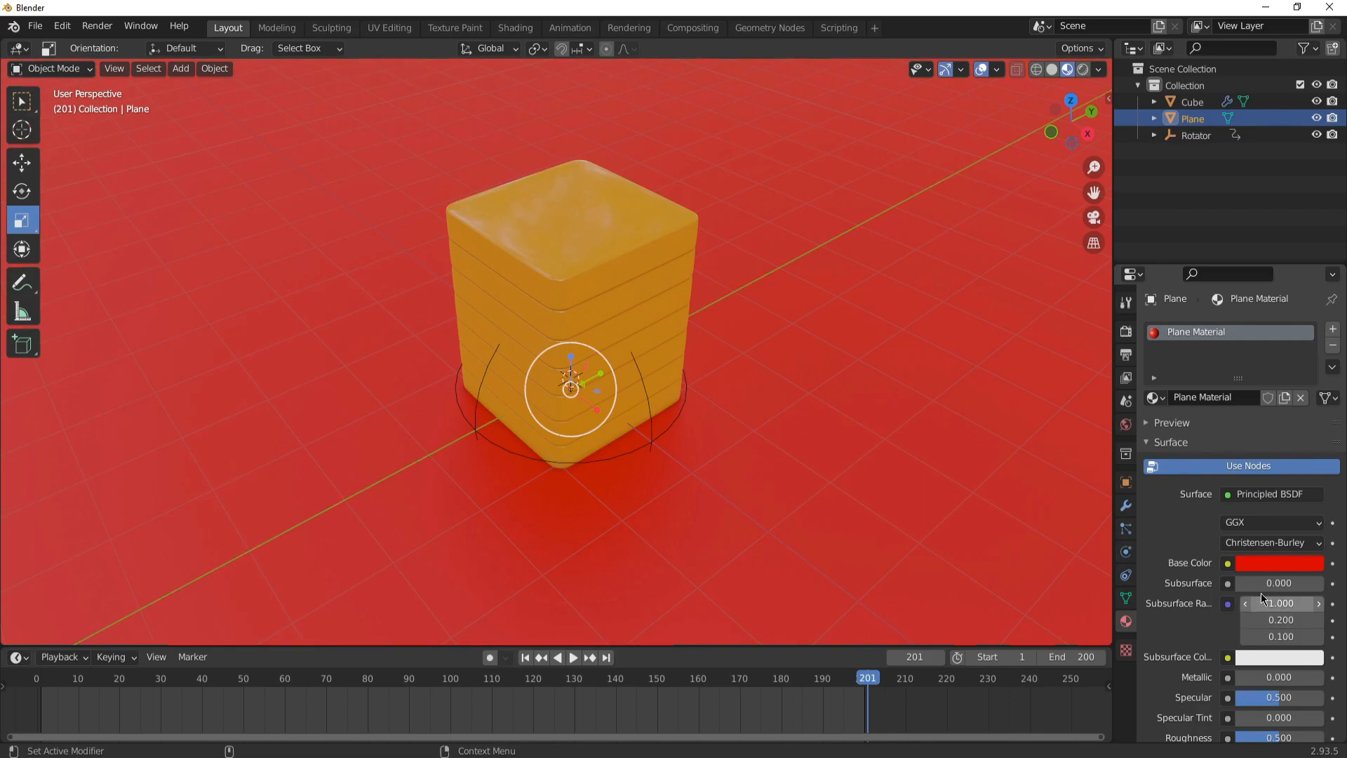
pyautogui.moveTo(1279, 677); pyautogui.dragTo(1321, 677)
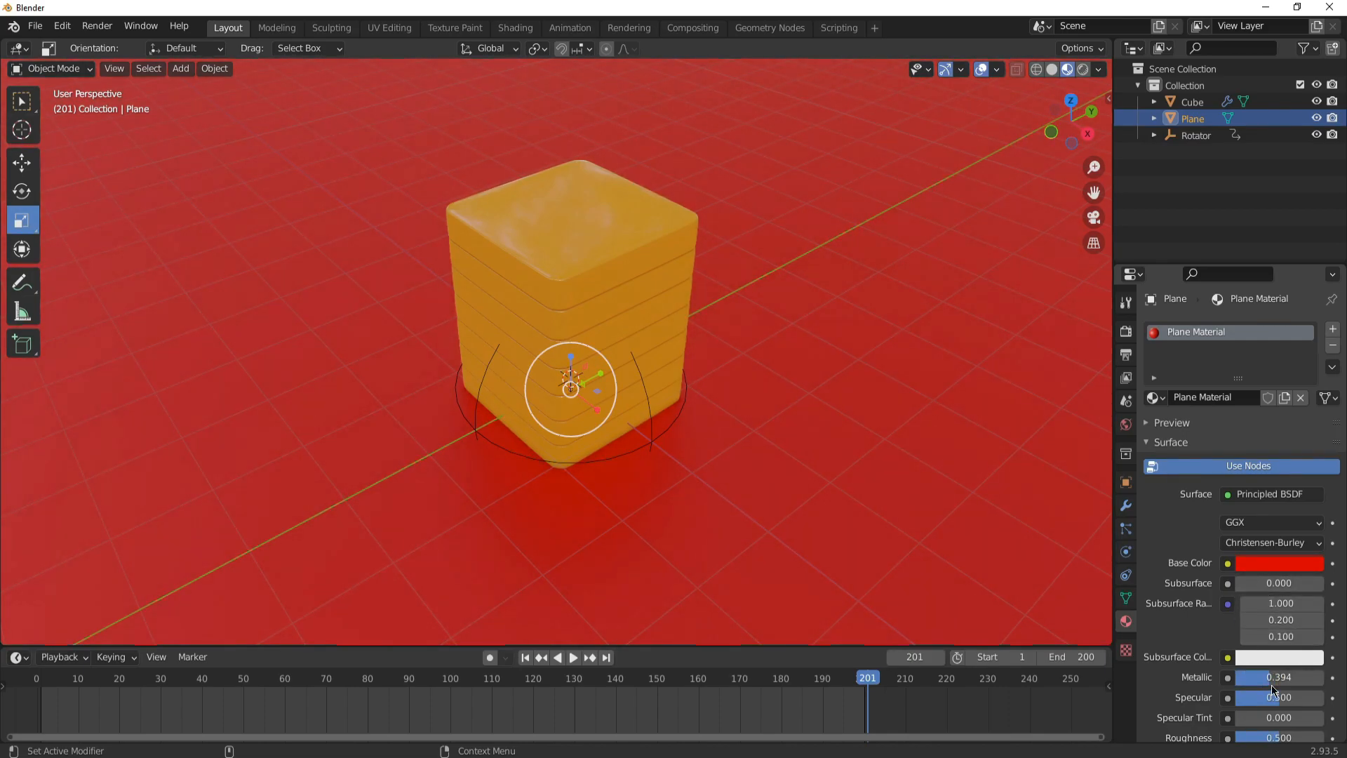
pyautogui.moveTo(1279, 737); pyautogui.dragTo(1246, 737)
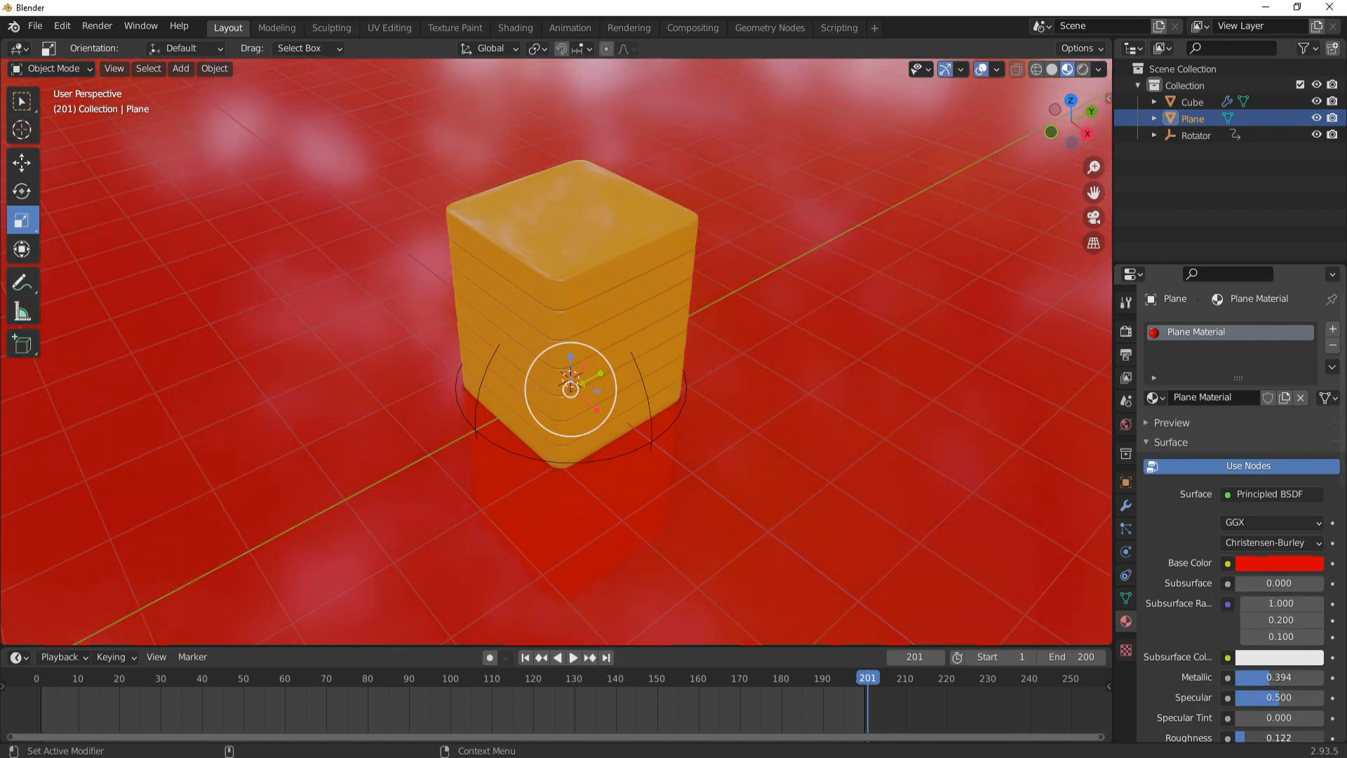
# Change Plane Material's base color to purple and switch the viewport to Rendered shading
pyautogui.click(1271, 563)
pyautogui.moveTo(1282, 414)
pyautogui.mouseDown()
pyautogui.moveTo(1298, 370)
pyautogui.moveTo(1291, 417)
pyautogui.moveTo(1299, 390)
pyautogui.mouseUp()
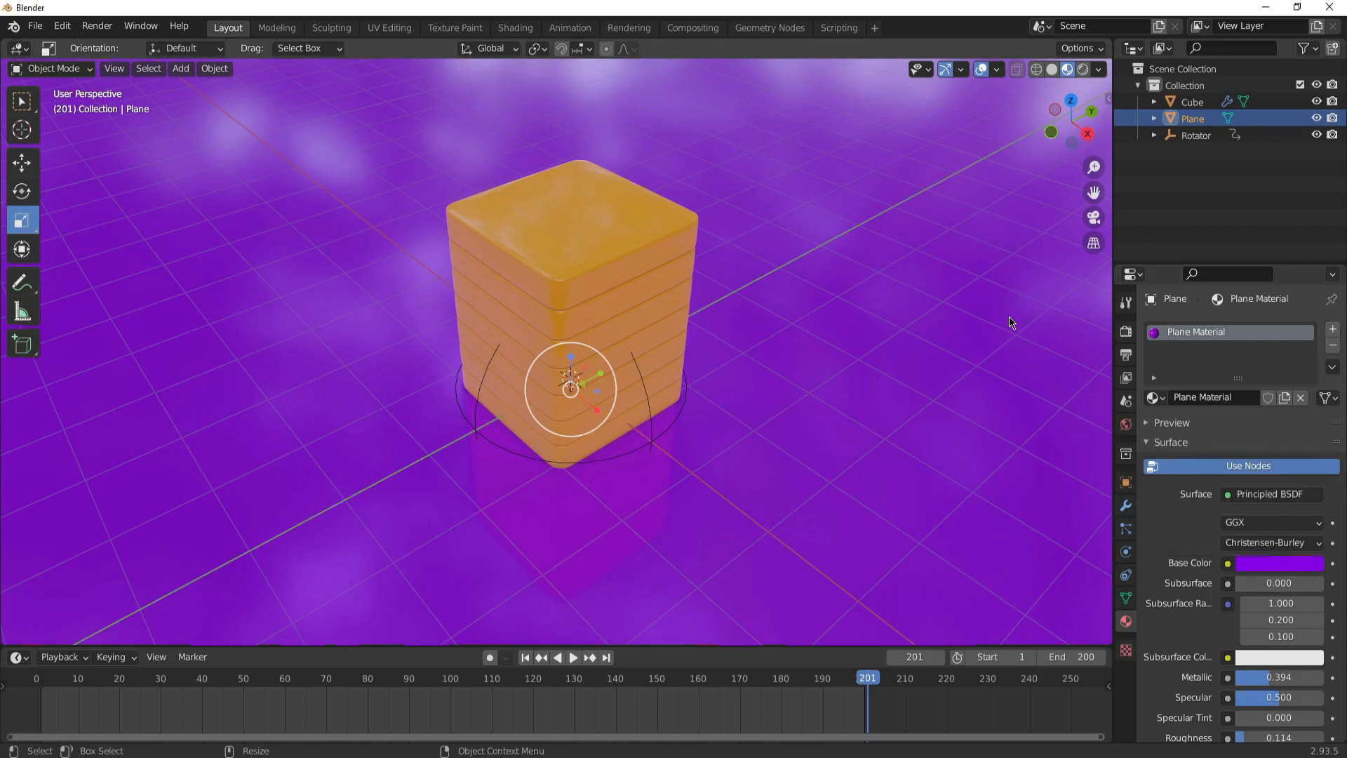
pyautogui.click(1081, 70)
pyautogui.click(1097, 70)
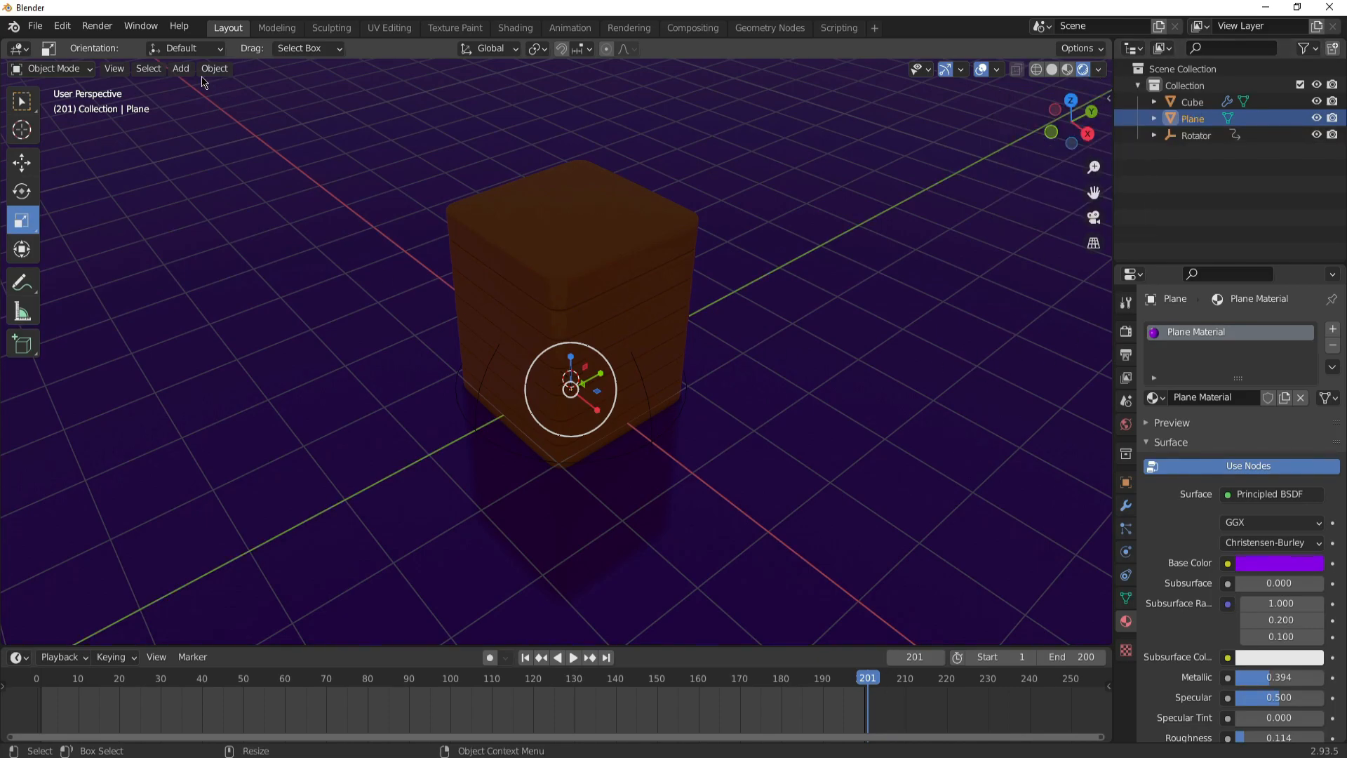
# Switch the viewport to Material Preview shading and move the current frame to 200
pyautogui.click(180, 68)
pyautogui.moveTo(193, 89)
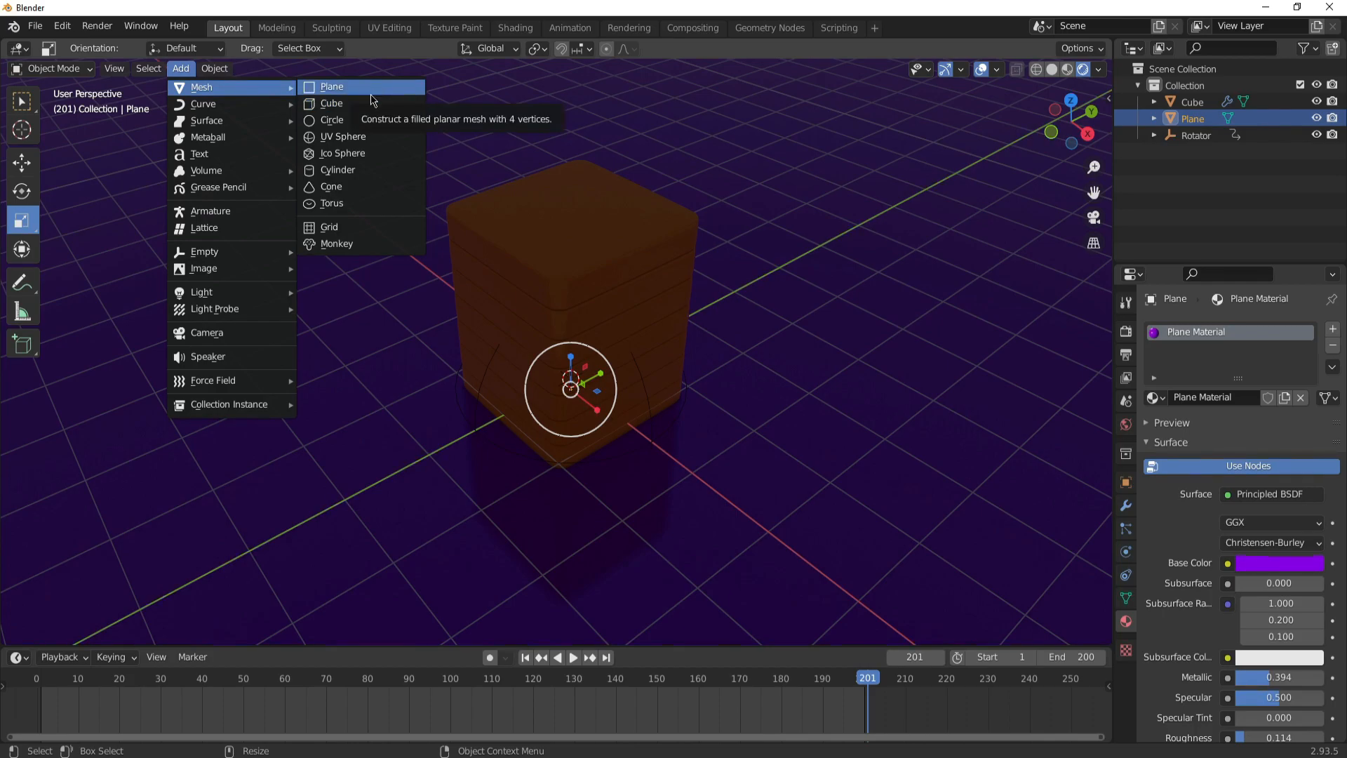
pyautogui.click(1066, 69)
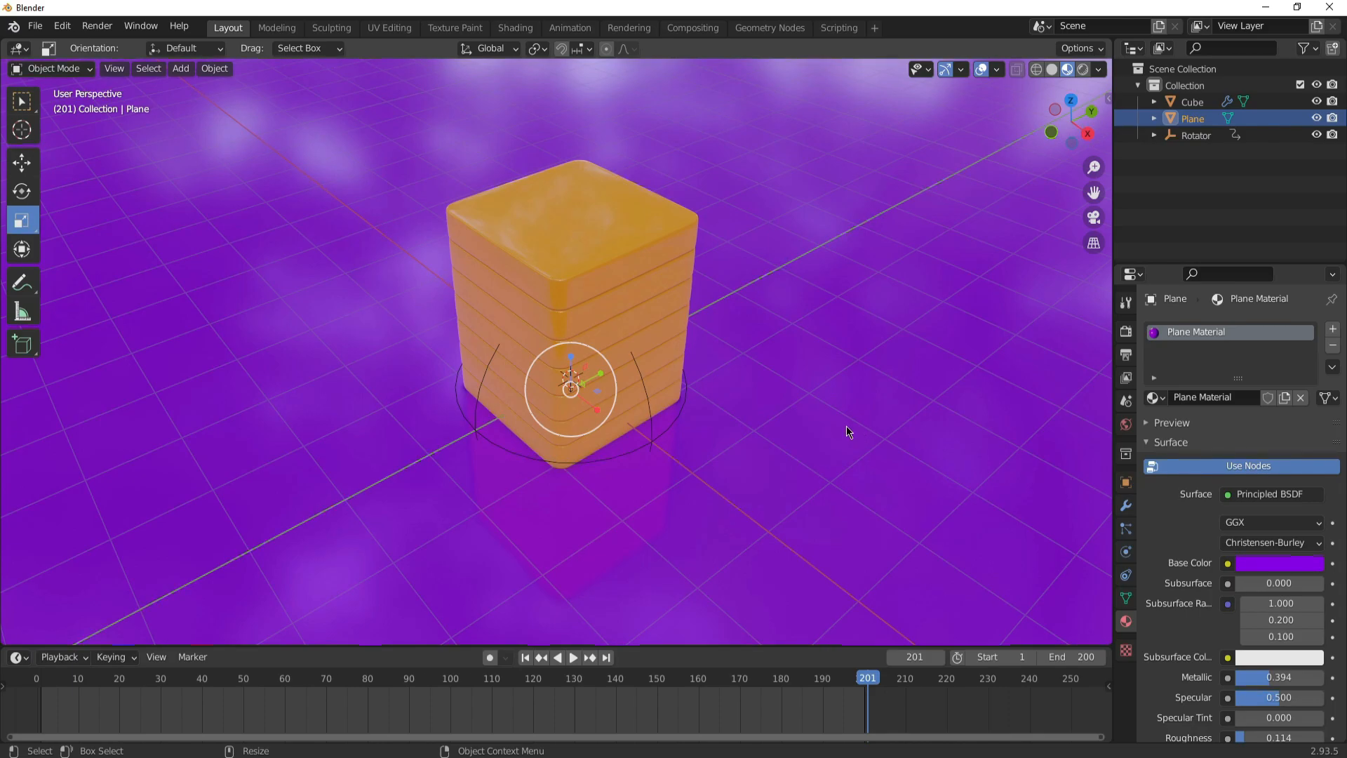
pyautogui.moveTo(852, 678); pyautogui.dragTo(863, 729)
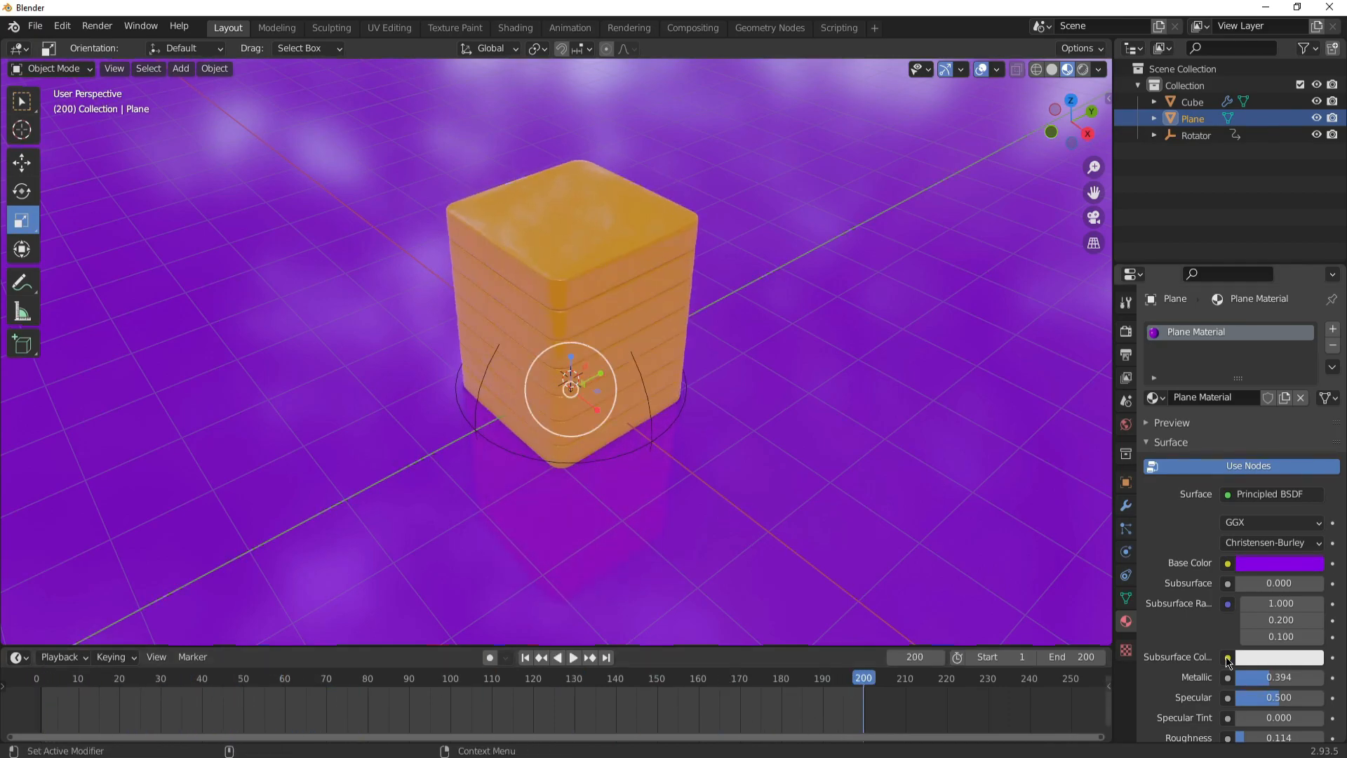
# In the Eevee render settings, set both the shadow Cube Size and Cascade Size to 2048 px
pyautogui.click(1126, 356)
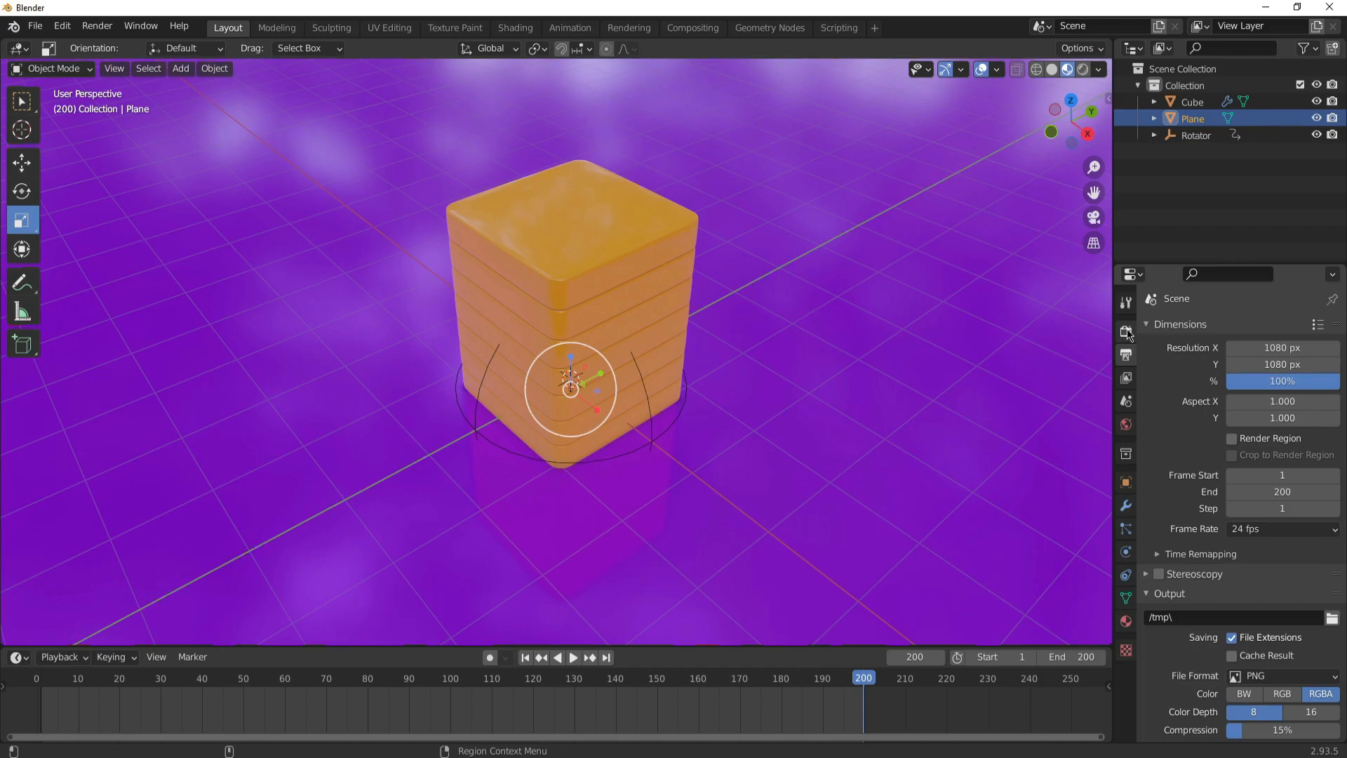
pyautogui.click(1126, 333)
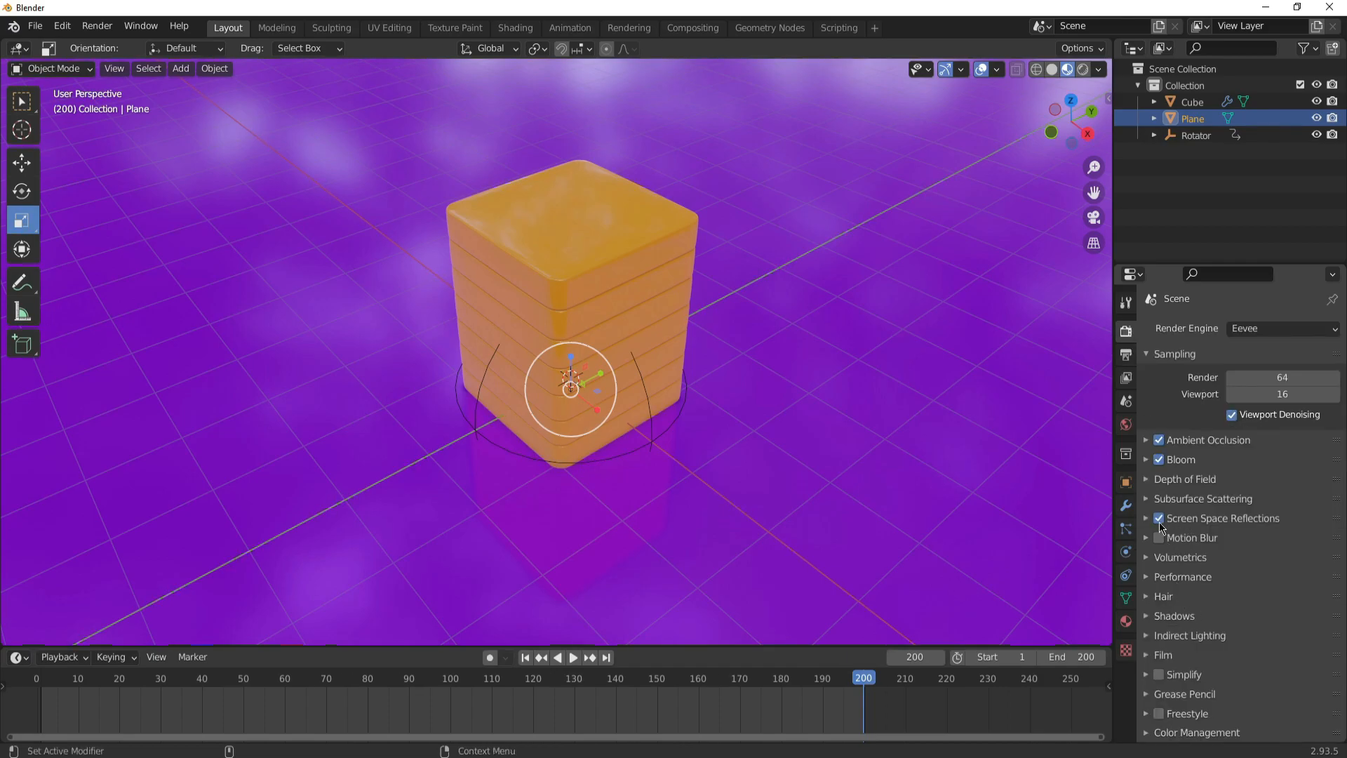
pyautogui.click(1154, 616)
pyautogui.click(1224, 639)
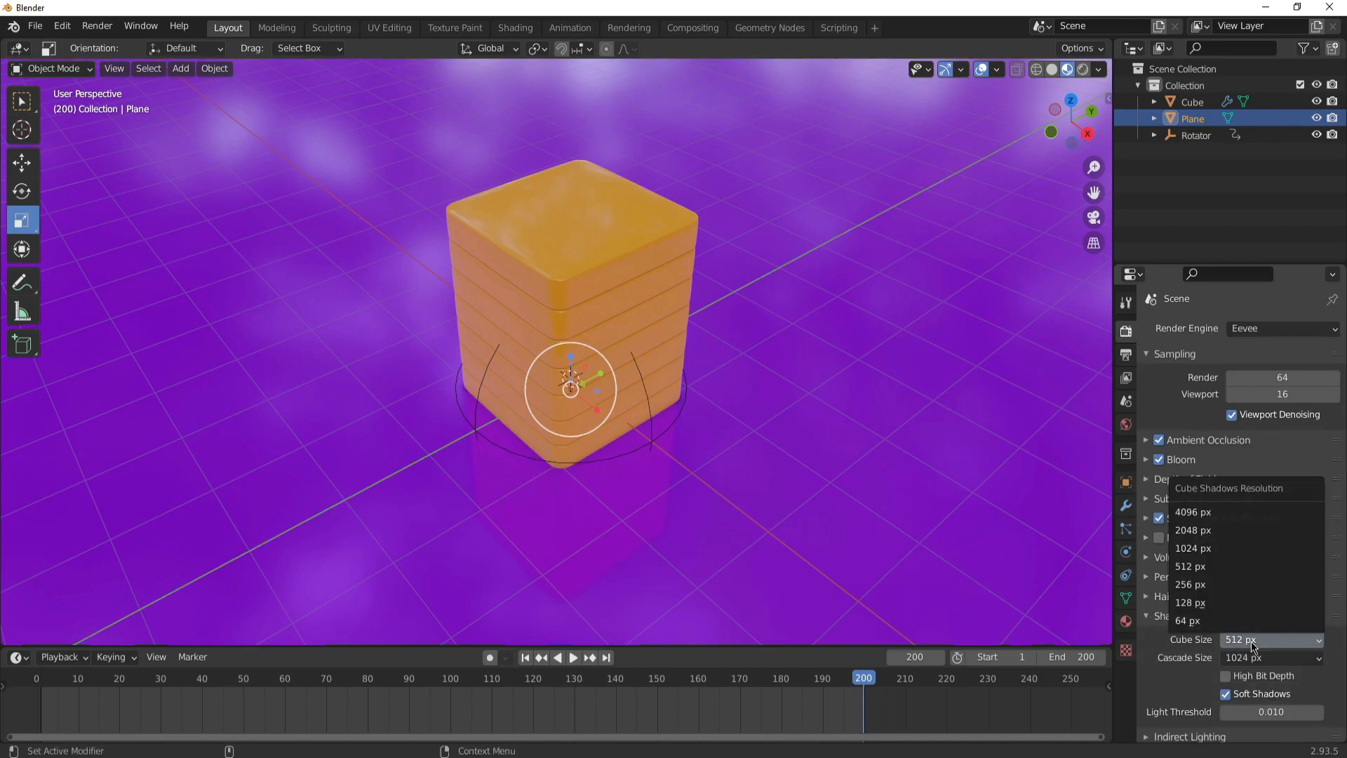
pyautogui.click(1208, 531)
pyautogui.click(1256, 657)
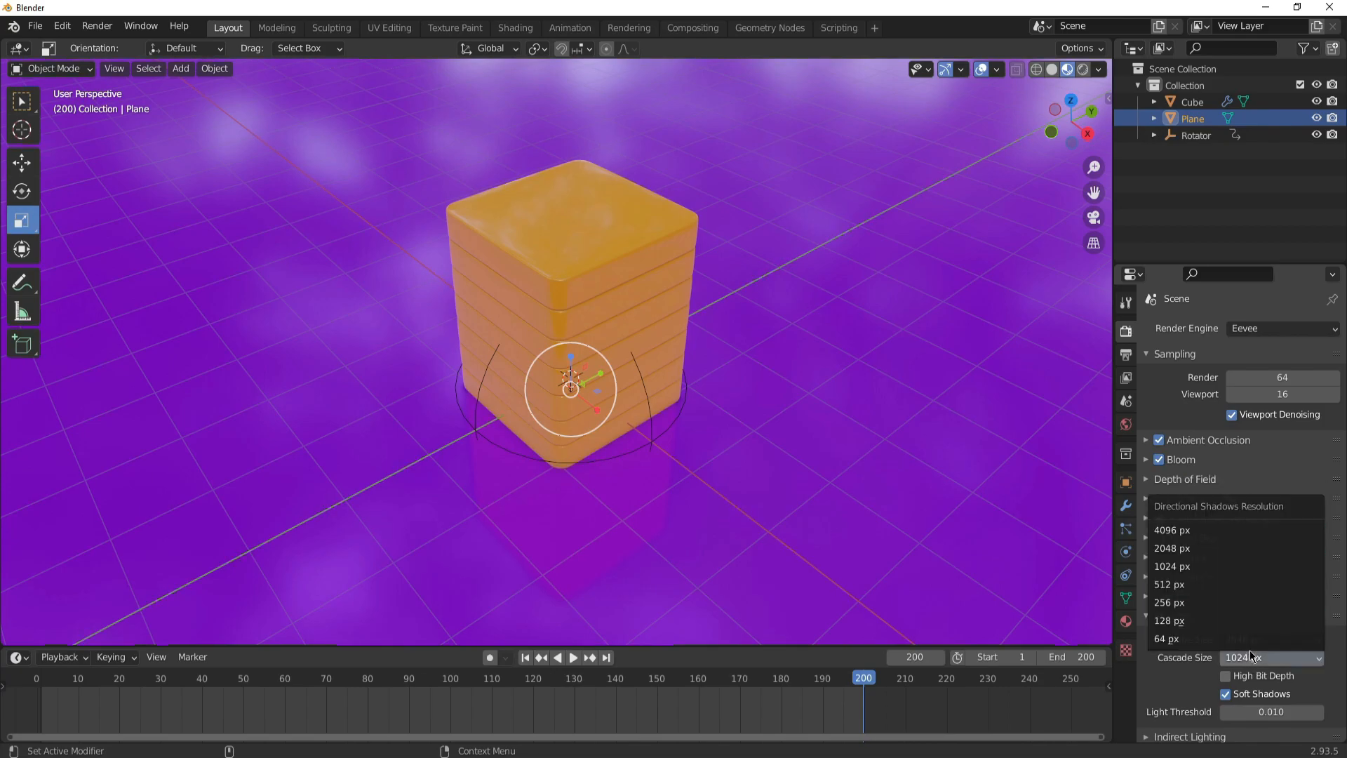
pyautogui.click(1207, 554)
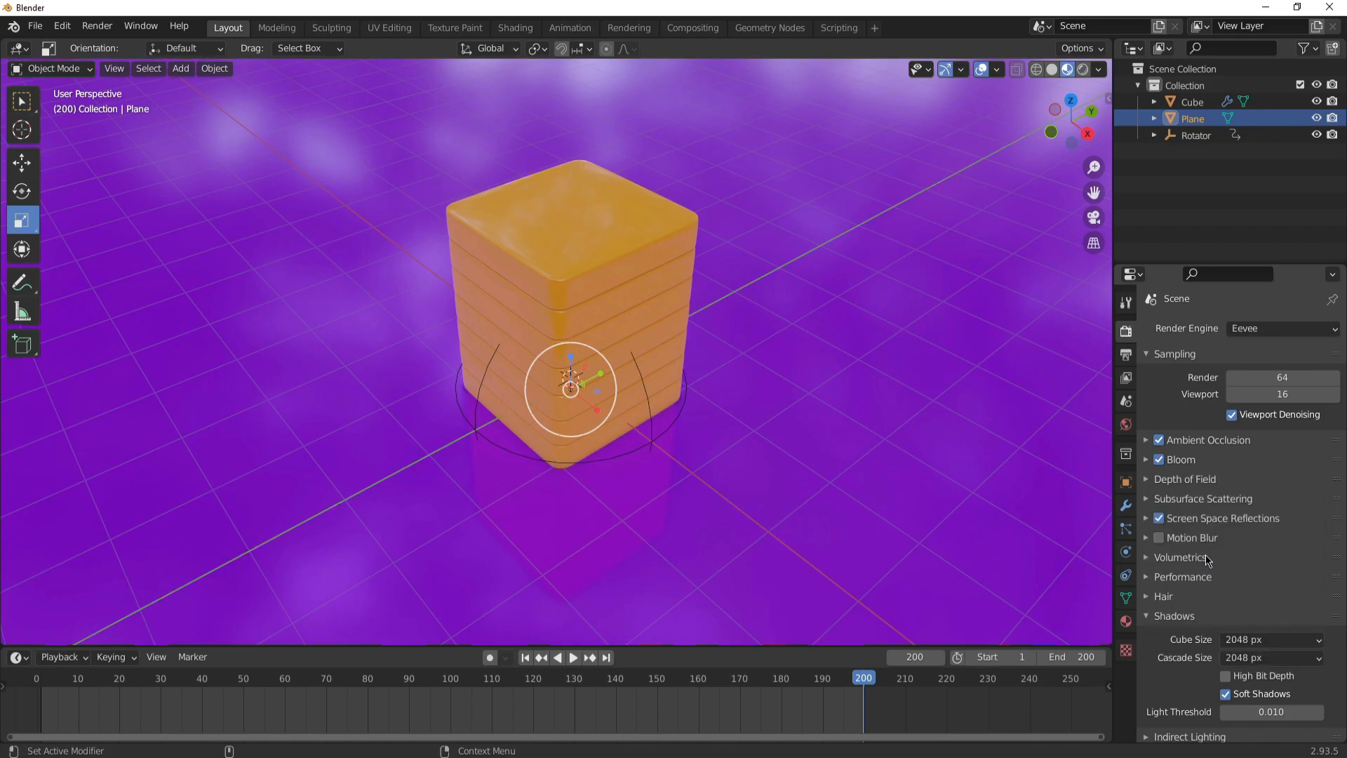
# Reduce the shadow Cascade Size to 1024 px and enable High Bit Depth, keeping the Cube Size at 2048 px
pyautogui.click(1249, 640)
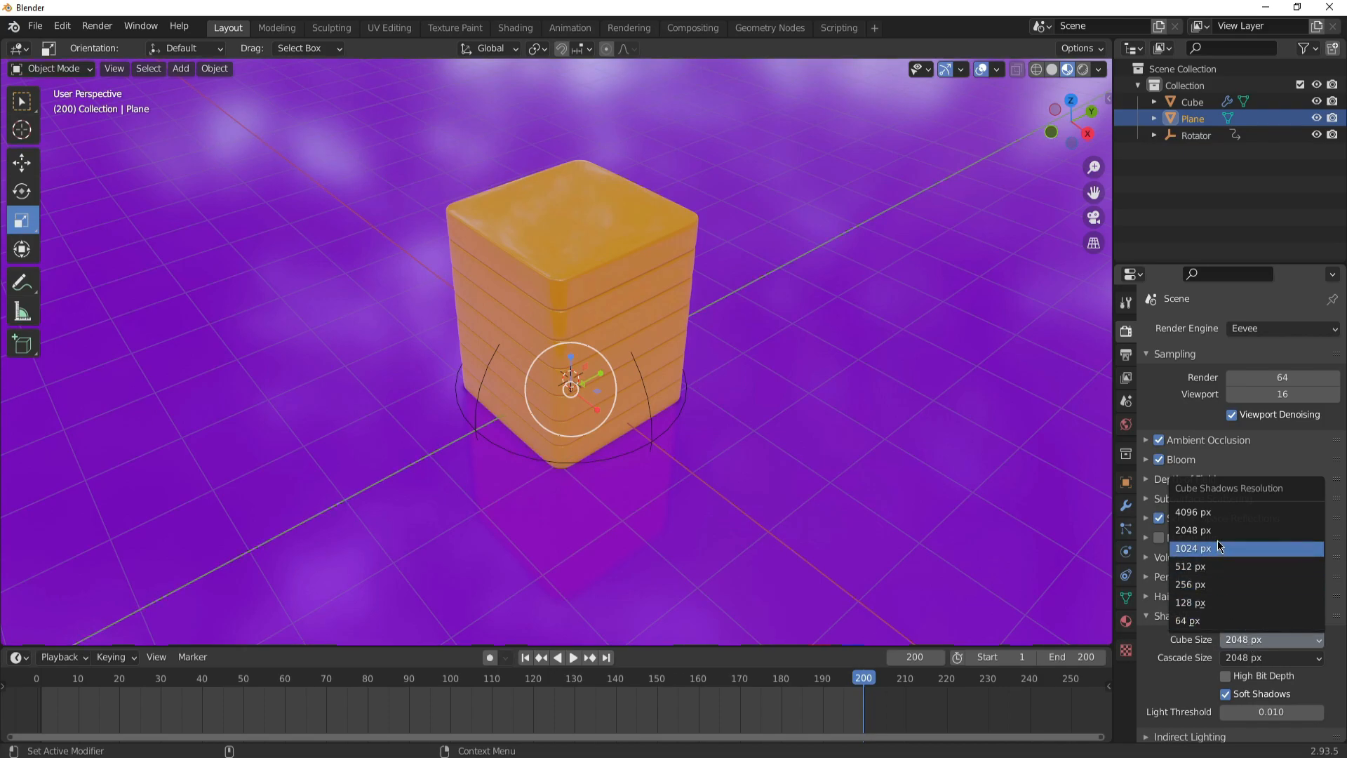
pyautogui.click(1218, 531)
pyautogui.click(1255, 652)
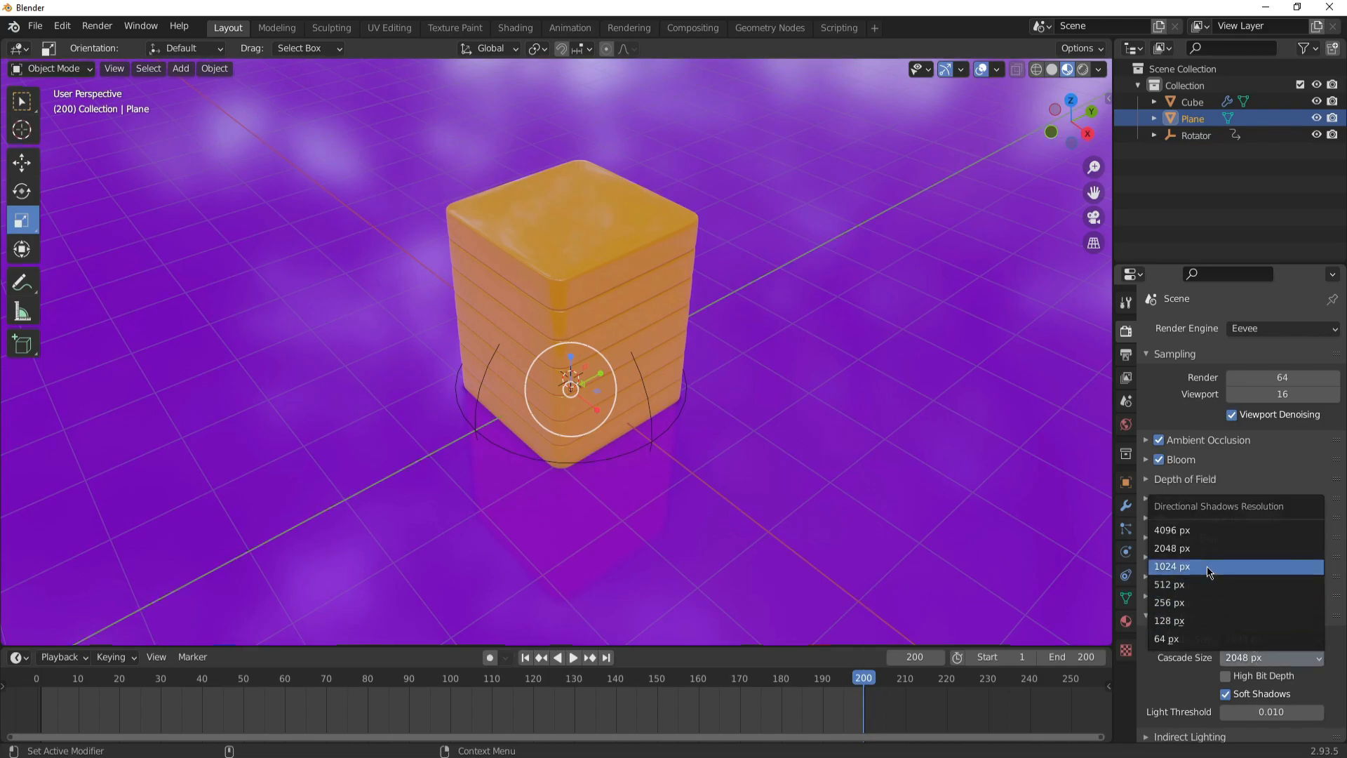
pyautogui.click(1207, 565)
pyautogui.click(1245, 676)
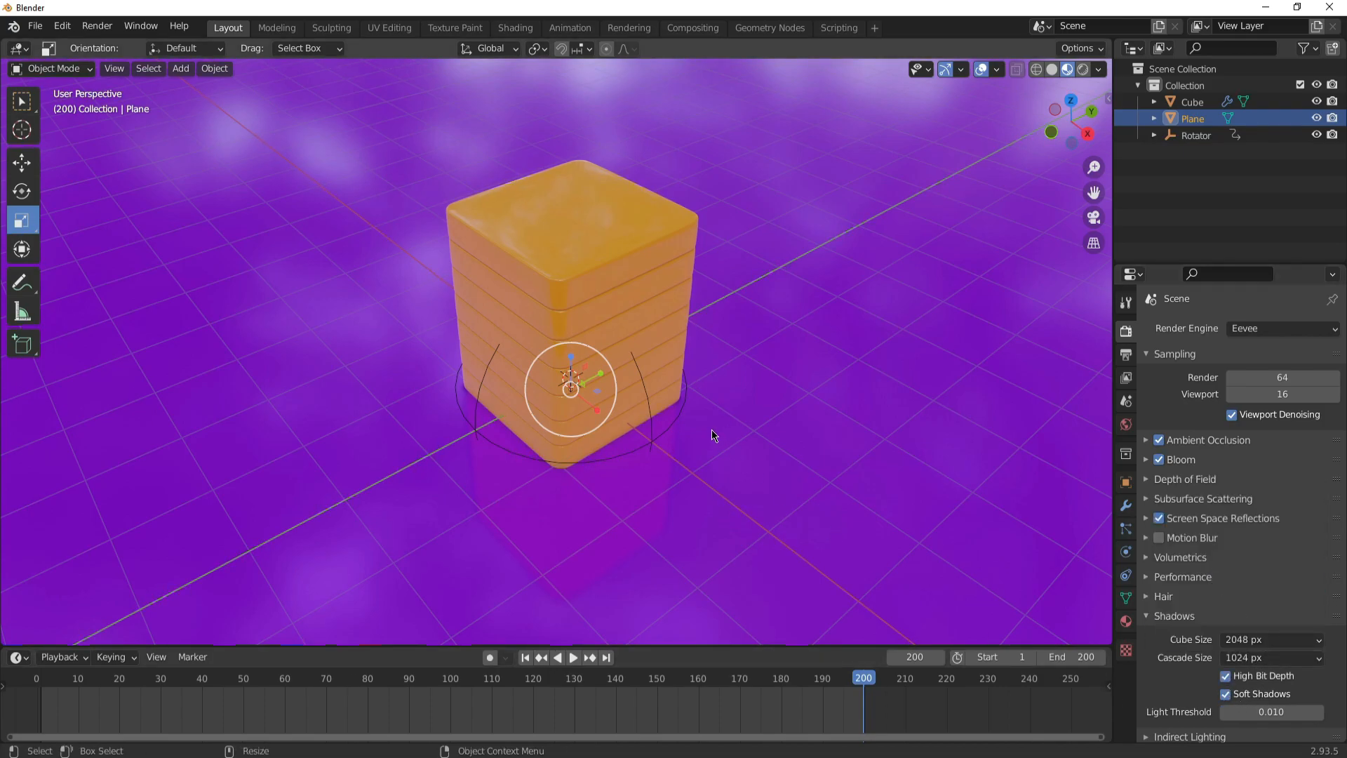
# Save the project in the Blender_Tutorials folder as blender_anim-1.blend
pyautogui.hotkey('ctrl', 'o')
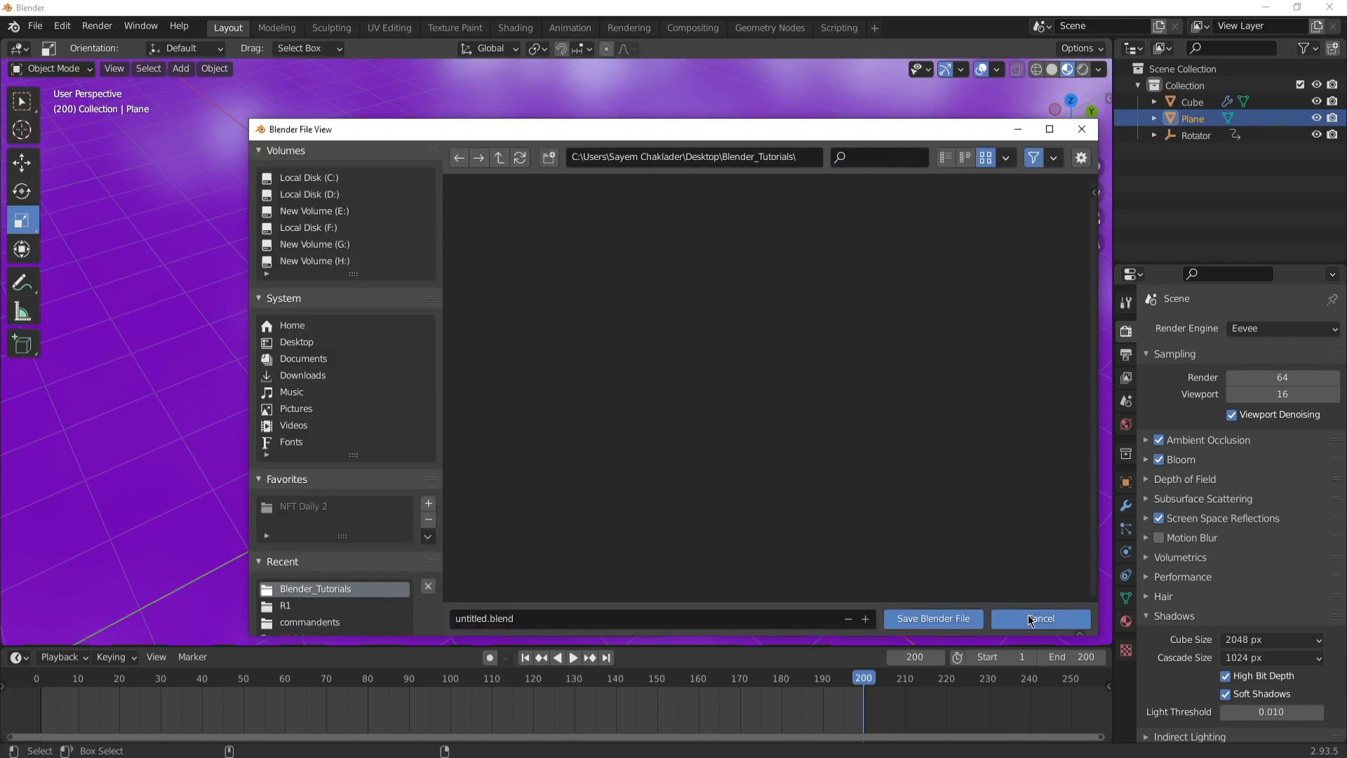
pyautogui.click(1081, 618)
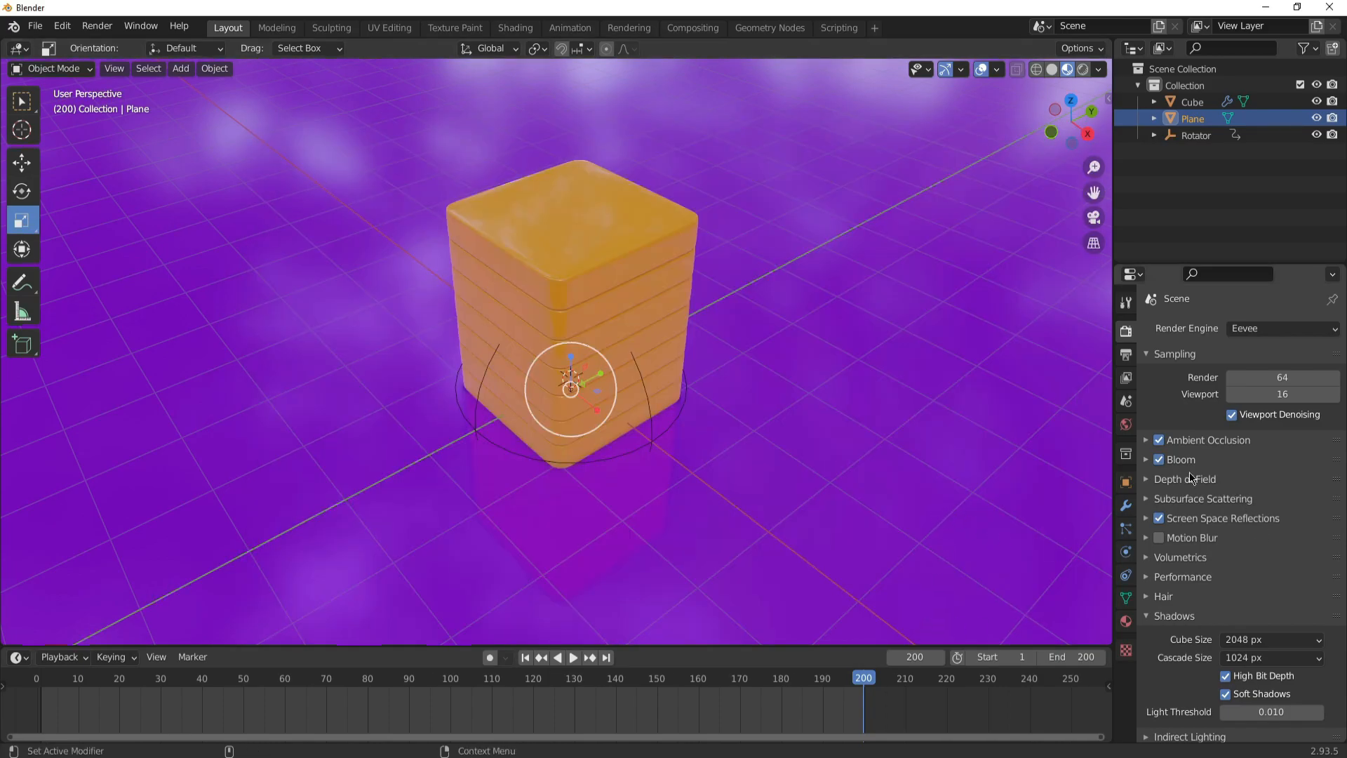
pyautogui.hotkey('ctrl', 's')
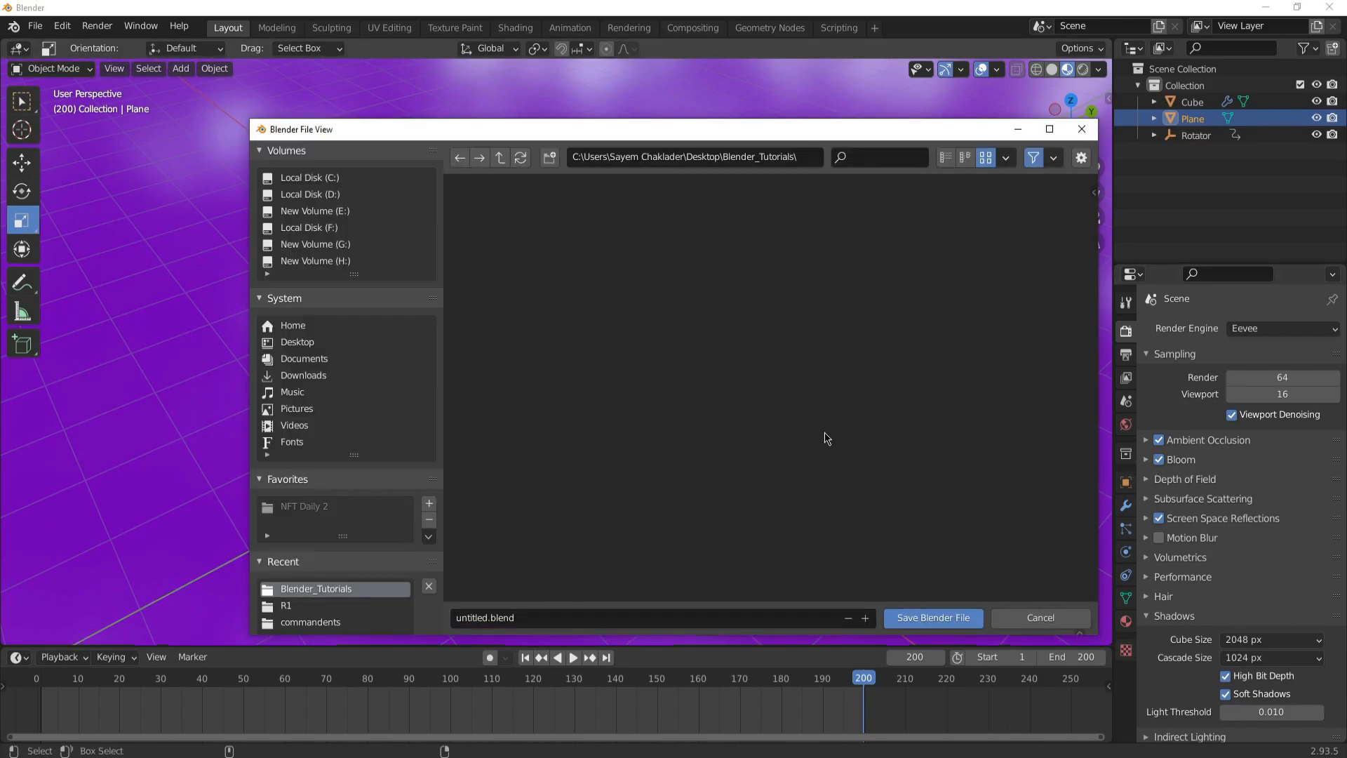
pyautogui.click(548, 621)
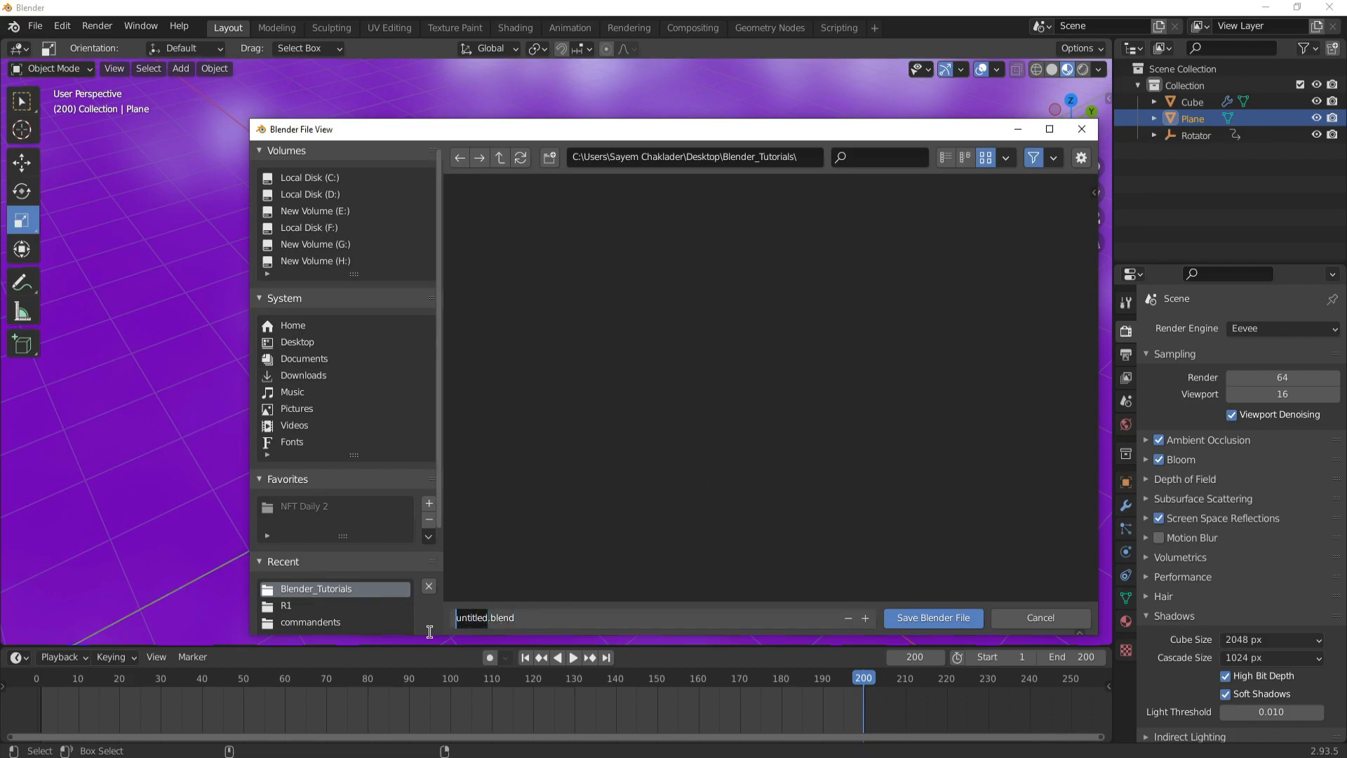
pyautogui.write('blender_anim-1')
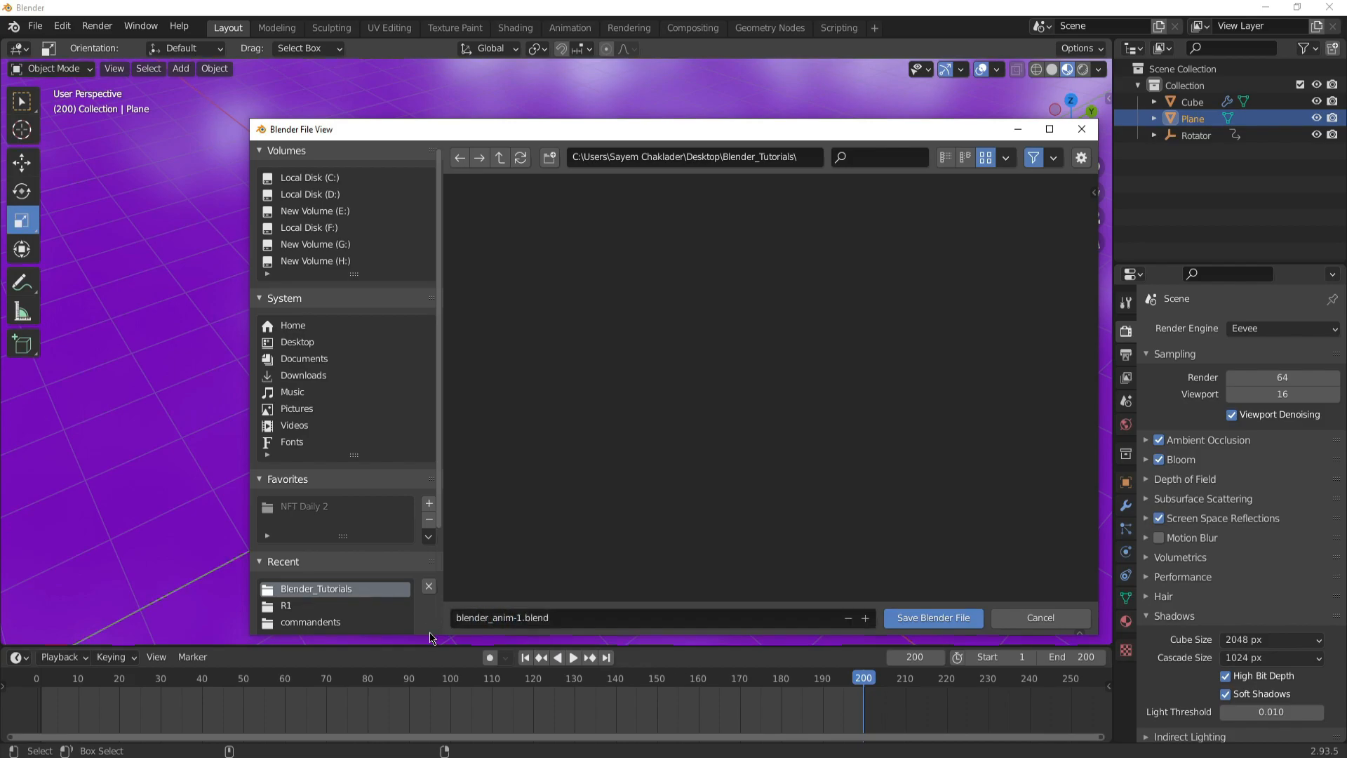
pyautogui.click(904, 615)
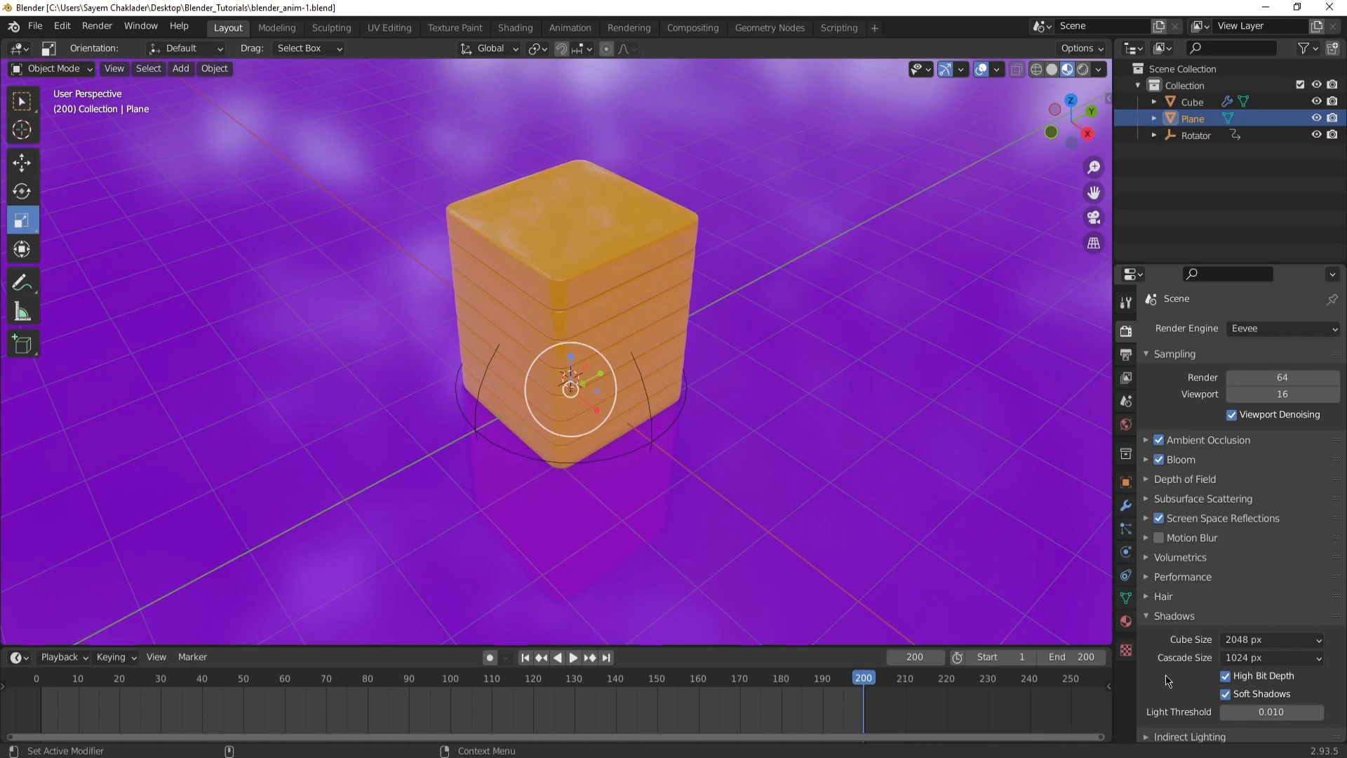
# Switch the viewport to Rendered shading and add an area light at the world origin
pyautogui.scroll(-4, 1159, 684)
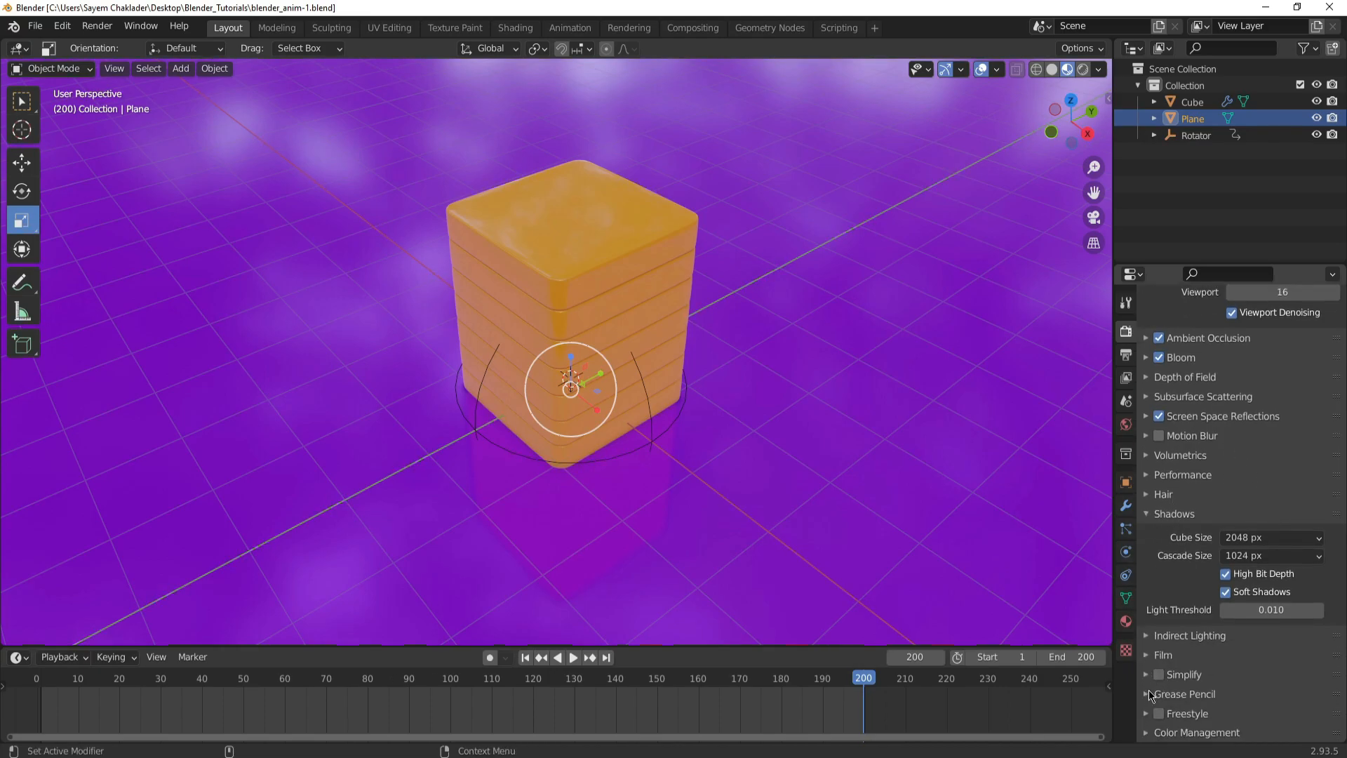
pyautogui.scroll(4, 1144, 535)
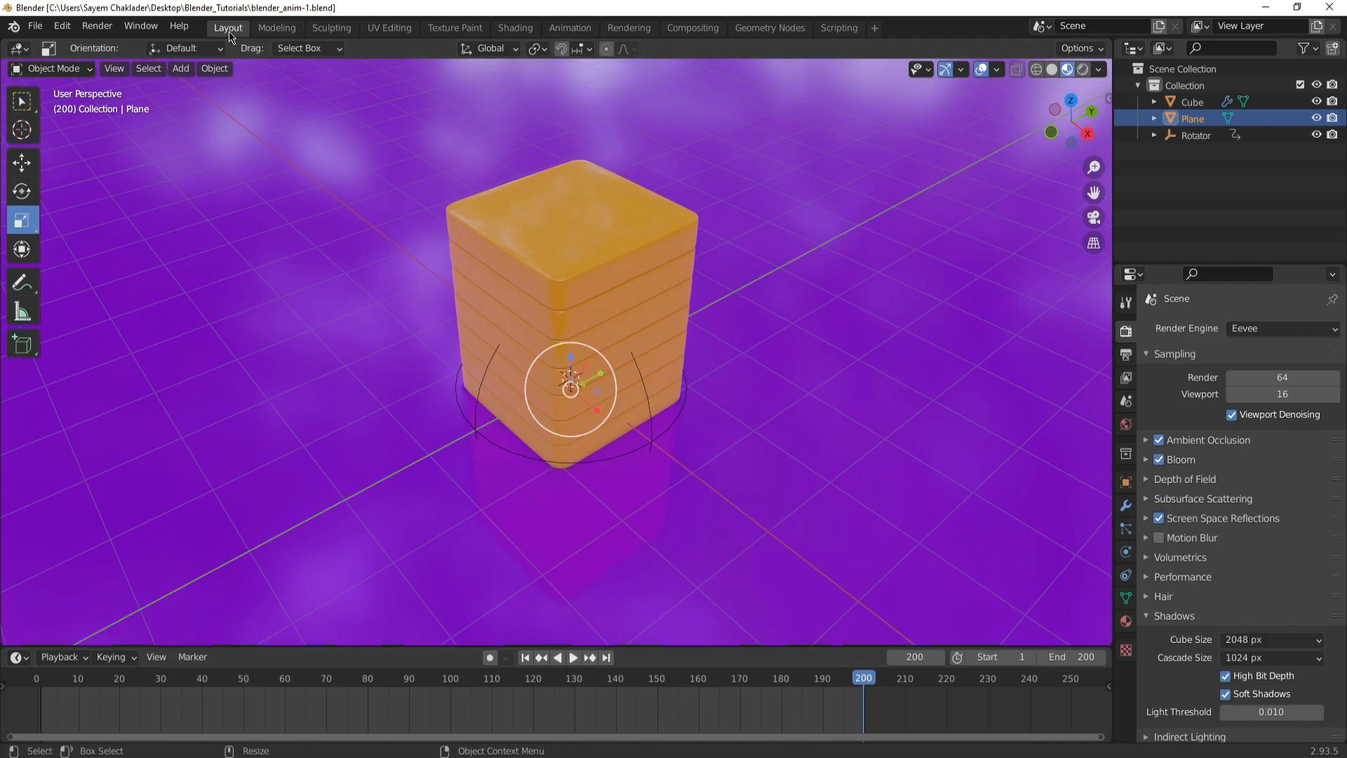
pyautogui.click(180, 69)
pyautogui.click(1082, 69)
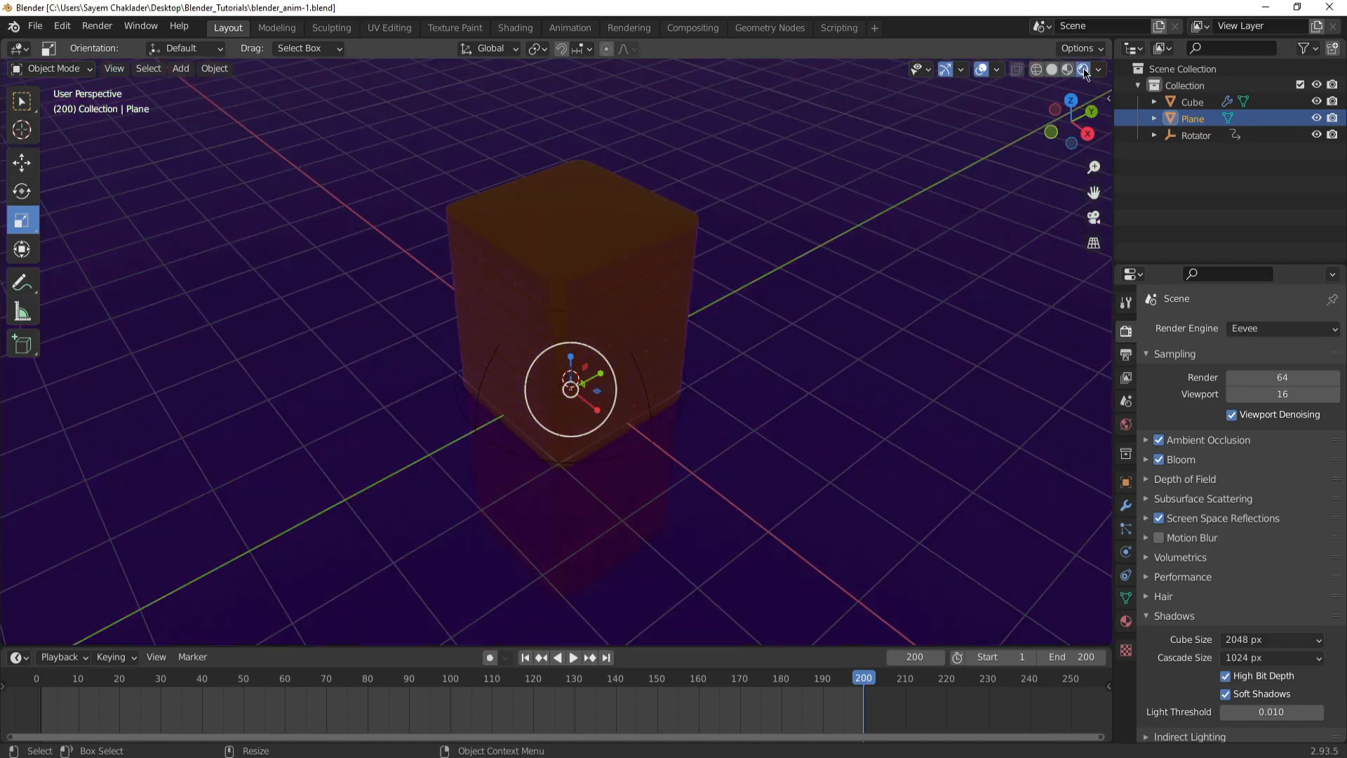
pyautogui.click(181, 68)
pyautogui.moveTo(203, 105)
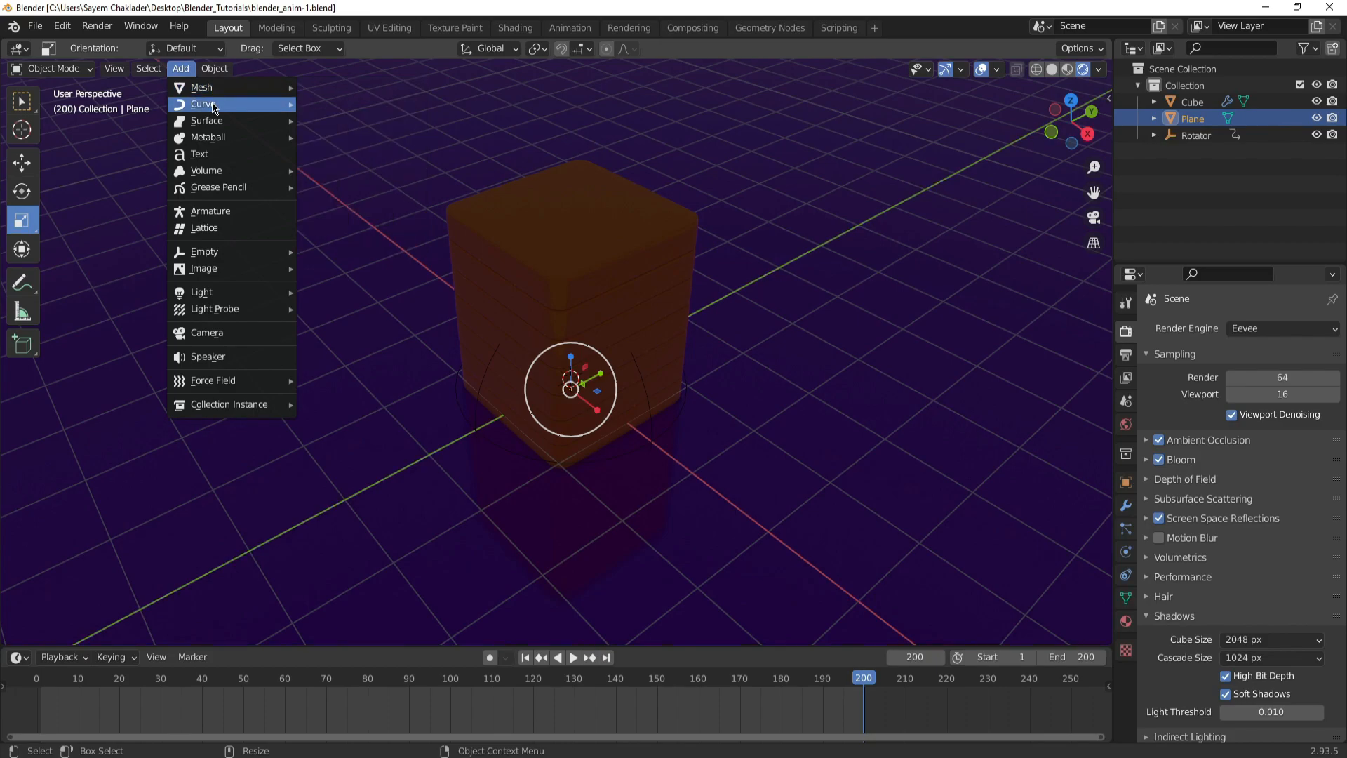
pyautogui.moveTo(226, 290)
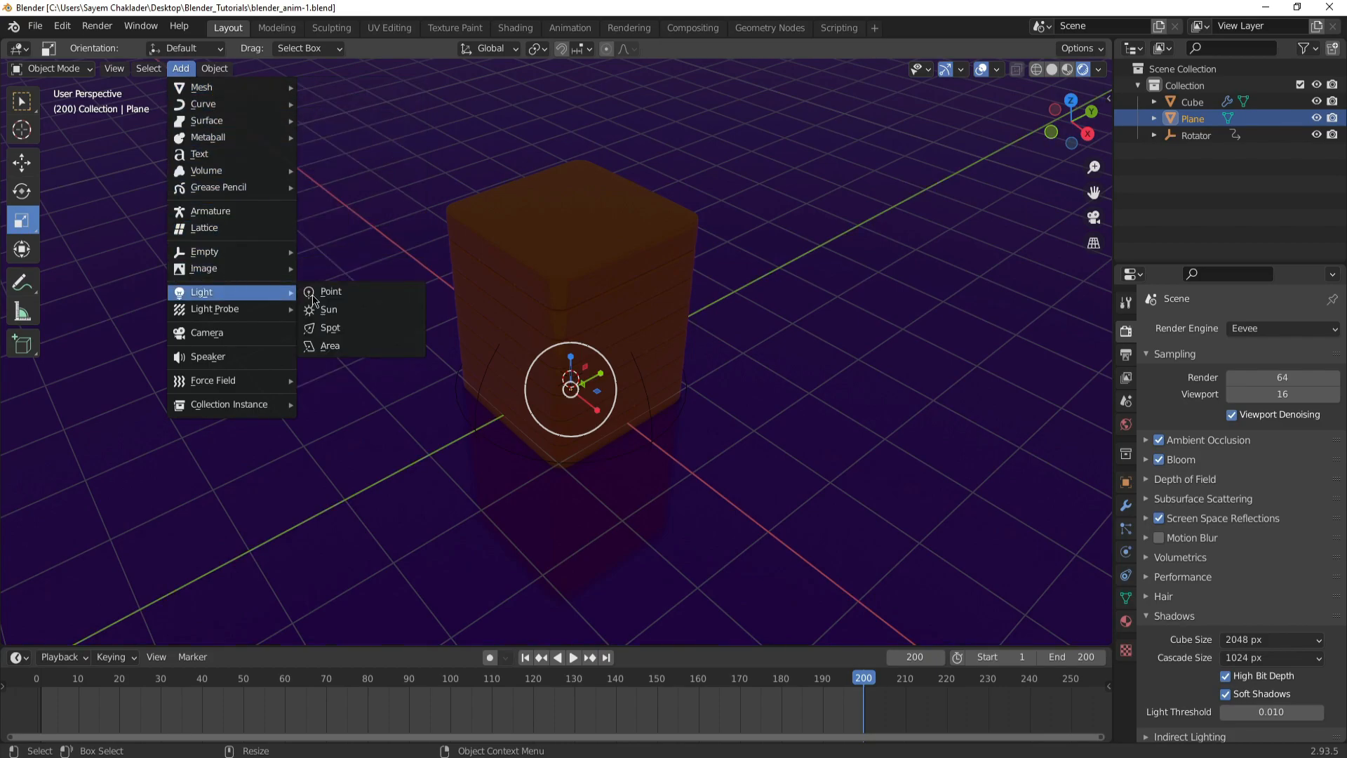
pyautogui.click(345, 345)
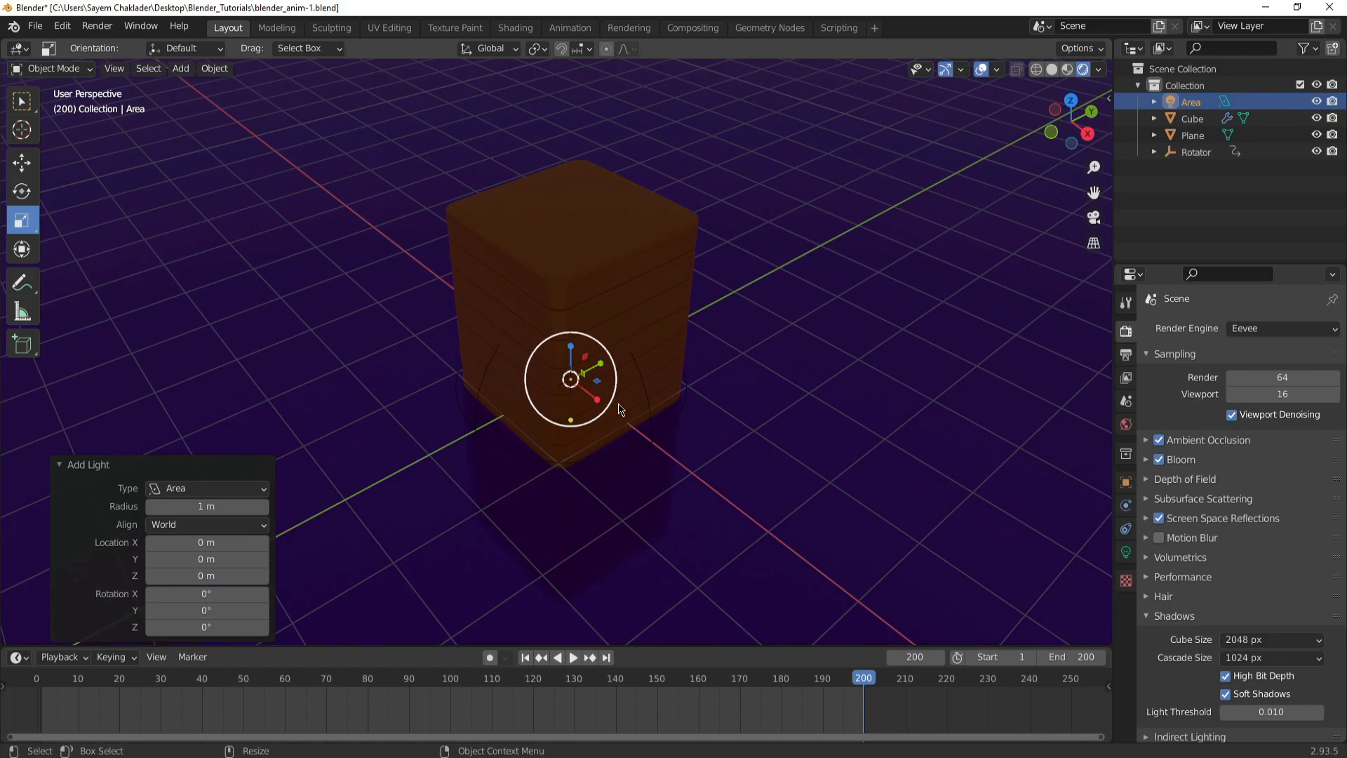
# Move the new area light up along Z so it sits above the cube stack
pyautogui.press('w')
pyautogui.keyDown('alt'); pyautogui.moveTo(664, 248); pyautogui.dragTo(655, 312, button='right'); pyautogui.keyUp('alt')
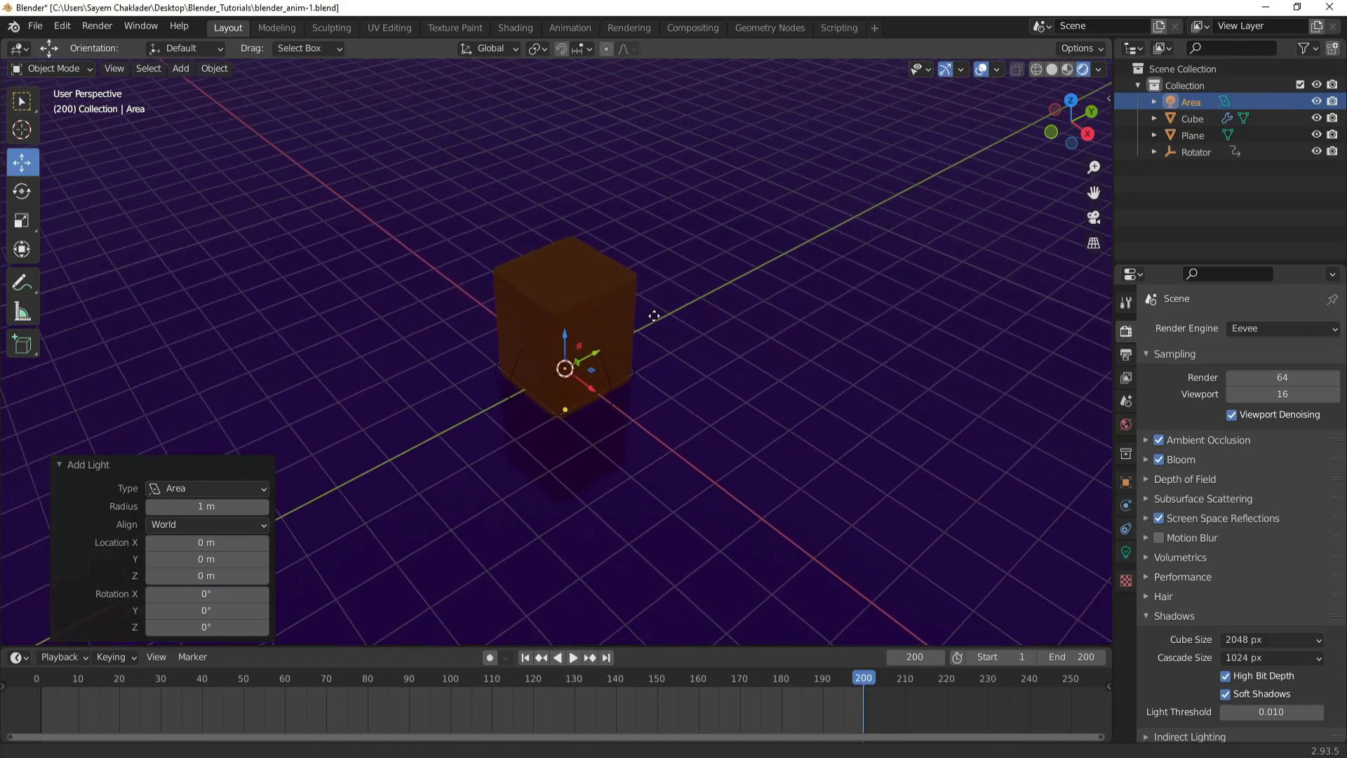
pyautogui.moveTo(654, 312); pyautogui.dragTo(629, 373, button='middle')
pyautogui.press('g')
pyautogui.press('z')
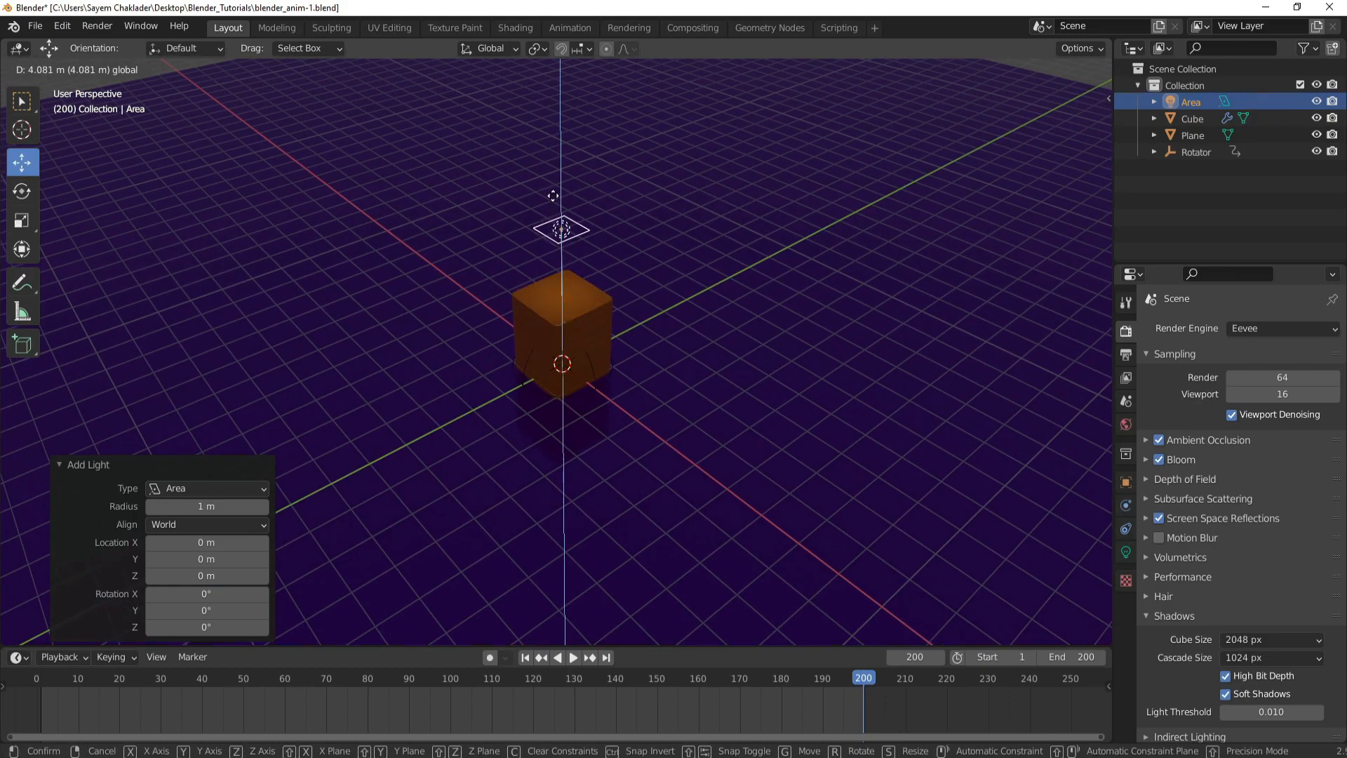
pyautogui.click(553, 214)
# Enlarge the area light along X and scale it by about 5.573 along Y
pyautogui.press('r')
pyautogui.moveTo(587, 266); pyautogui.dragTo(667, 356)
pyautogui.moveTo(592, 238); pyautogui.dragTo(644, 261)
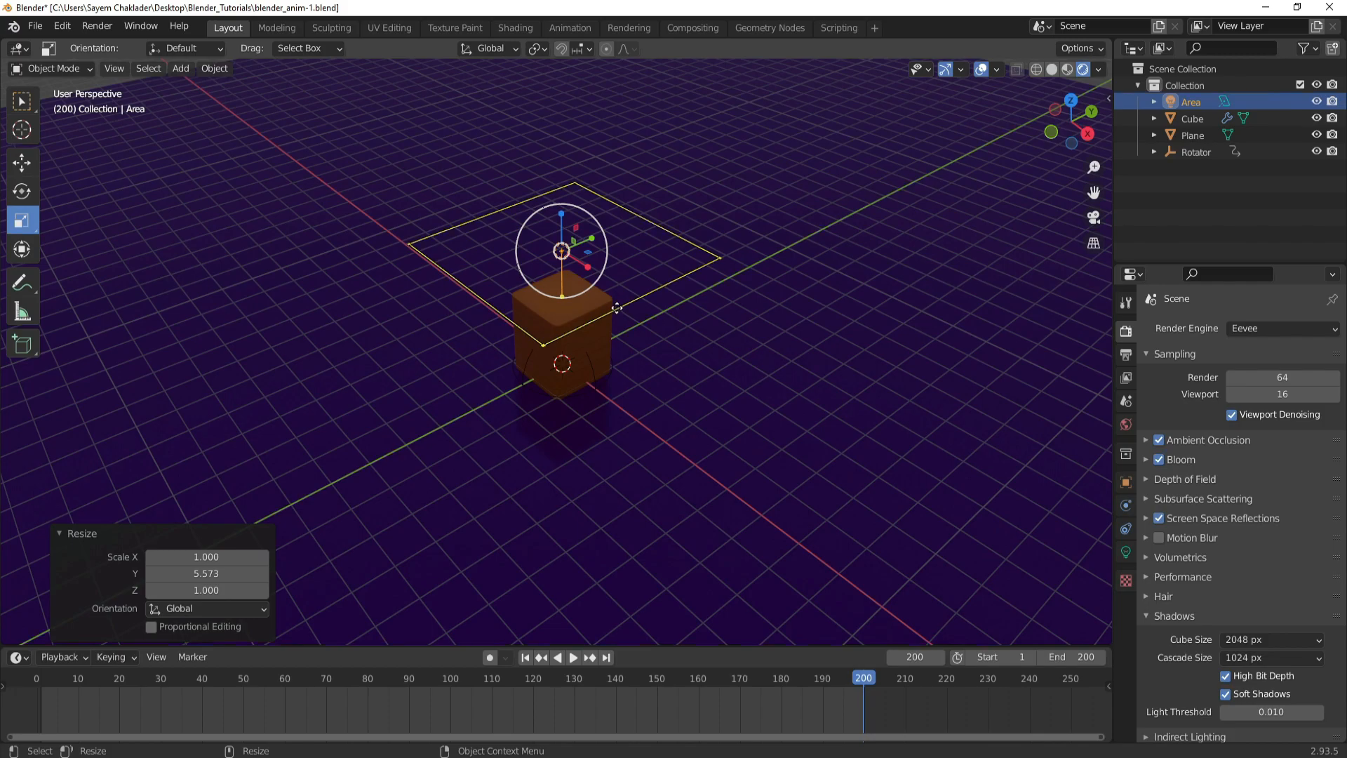
# Raise the area light another 2.89 m or so along Z and set its power to 133 W
pyautogui.press('w')
pyautogui.moveTo(561, 214); pyautogui.dragTo(560, 100)
pyautogui.click(1126, 552)
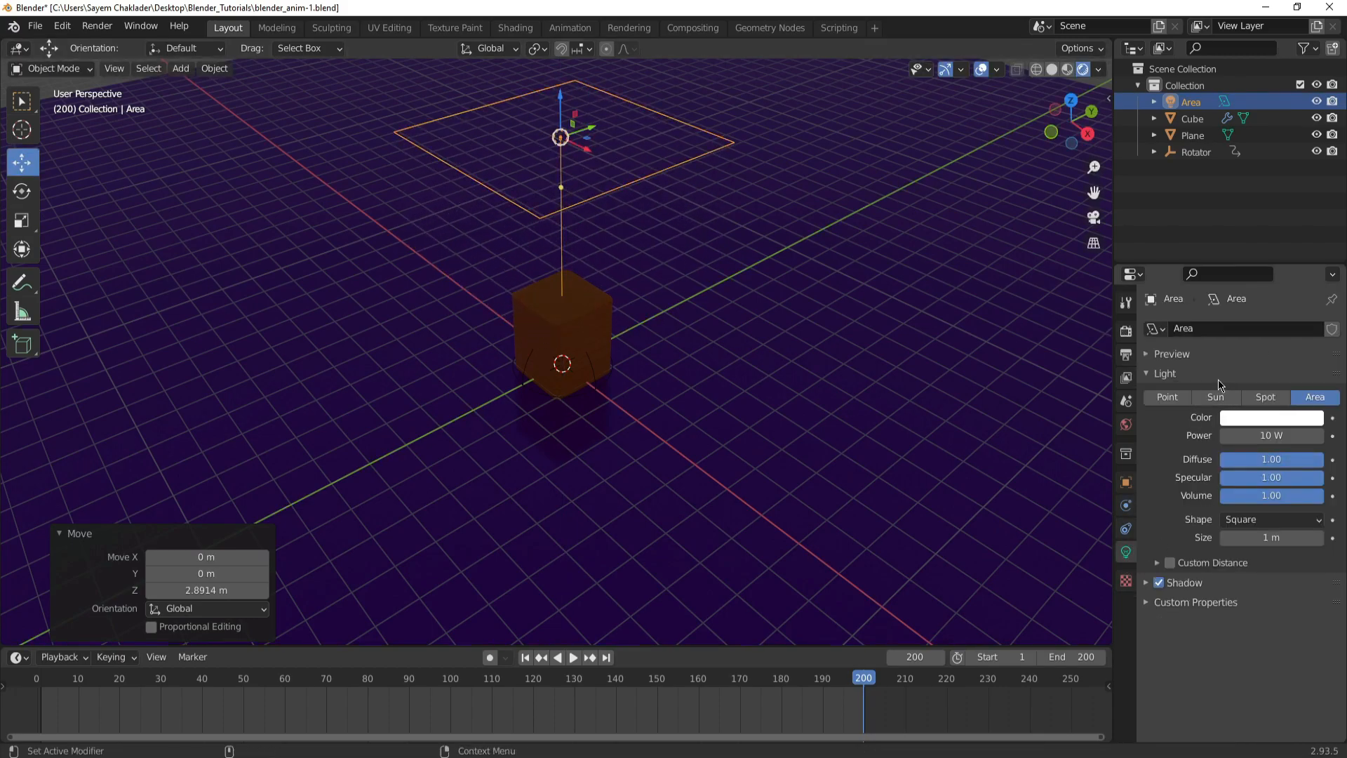
pyautogui.moveTo(1271, 436); pyautogui.dragTo(1310, 435)
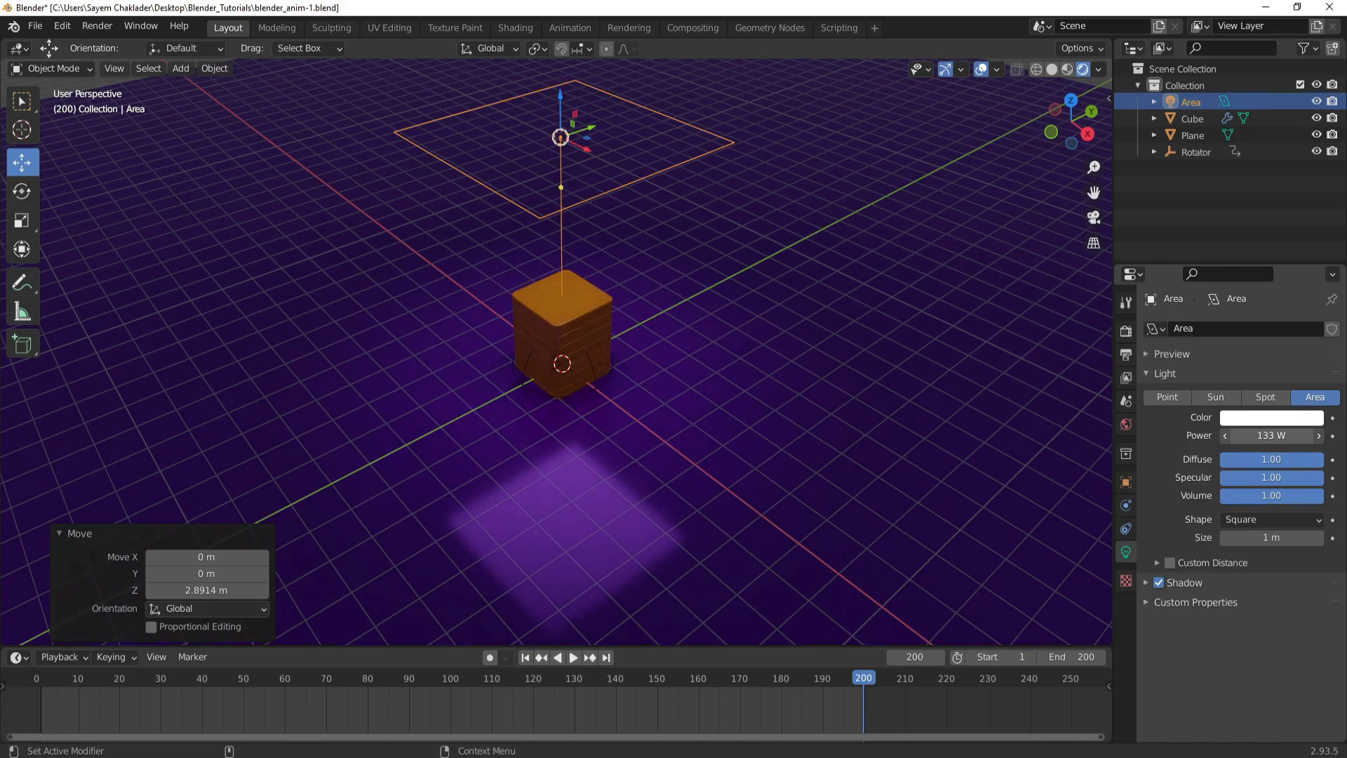
# Rotate the area light so that it tilts away from pointing straight down
pyautogui.press('r')
pyautogui.press('e')
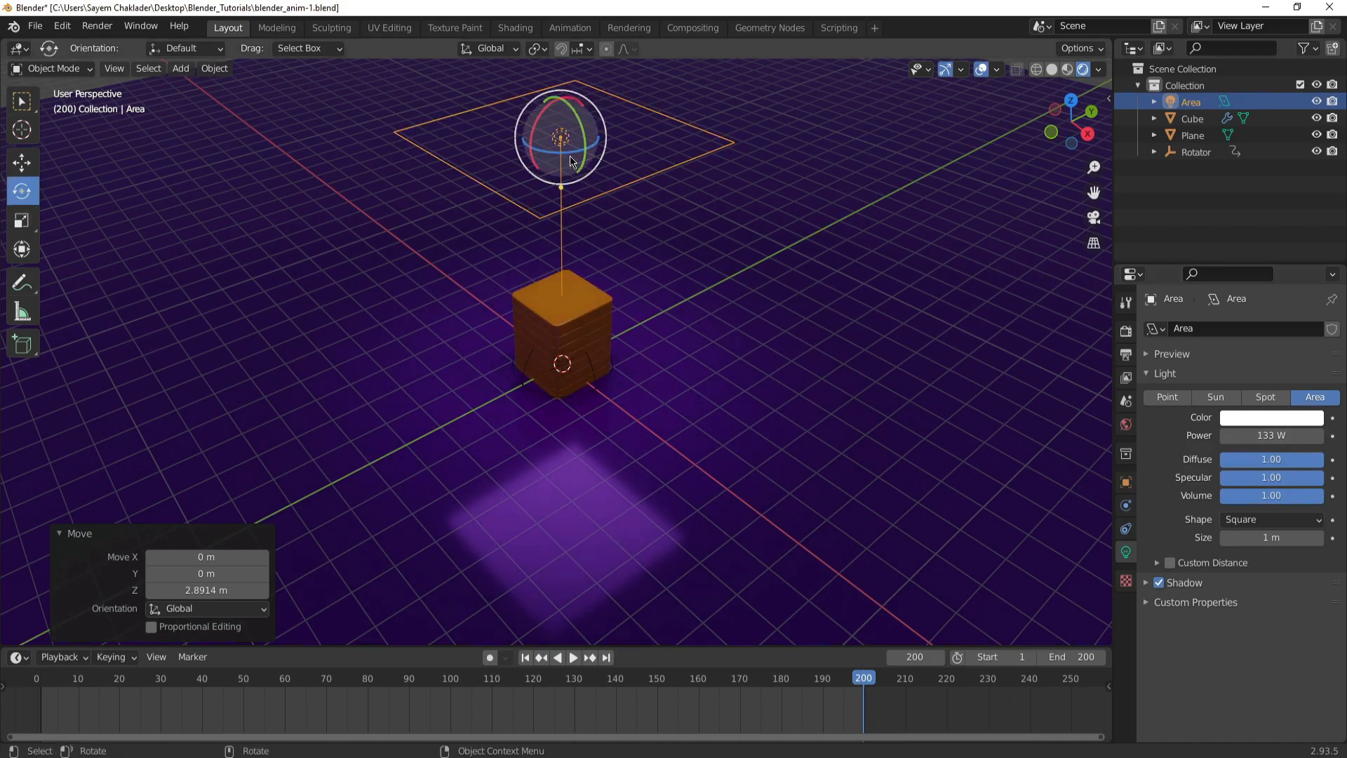
pyautogui.moveTo(570, 122); pyautogui.dragTo(569, 165)
pyautogui.moveTo(569, 71); pyautogui.dragTo(570, 81)
# Move the tilted area light about -3.86 m along X, then adjust its horizontal position to place it over the cube stack
pyautogui.press('w')
pyautogui.keyDown('alt'); pyautogui.moveTo(463, 302); pyautogui.dragTo(618, 311); pyautogui.keyUp('alt')
pyautogui.moveTo(583, 129); pyautogui.dragTo(429, 145)
pyautogui.keyDown('alt'); pyautogui.moveTo(446, 398); pyautogui.dragTo(583, 397); pyautogui.keyUp('alt')
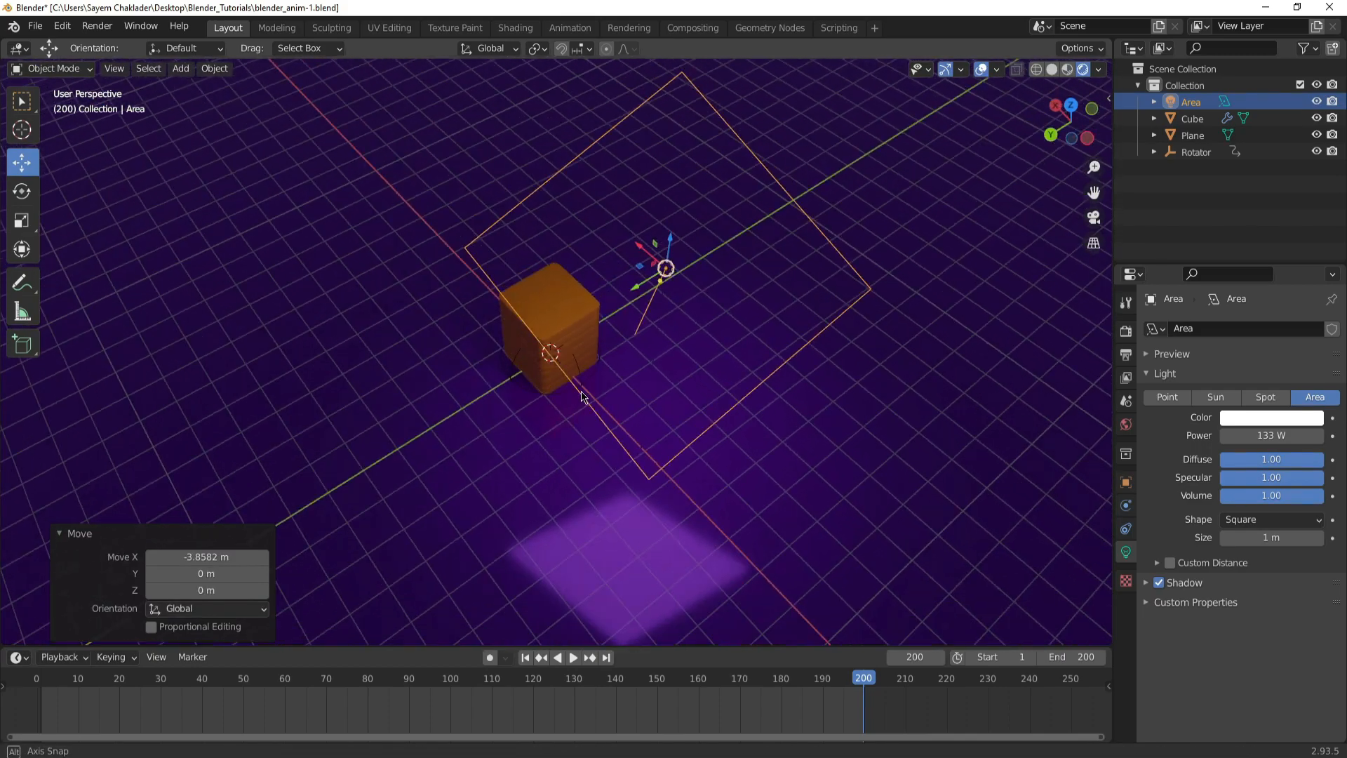
pyautogui.moveTo(635, 288); pyautogui.dragTo(508, 289)
pyautogui.keyDown('alt'); pyautogui.moveTo(846, 372); pyautogui.dragTo(531, 302); pyautogui.keyUp('alt')
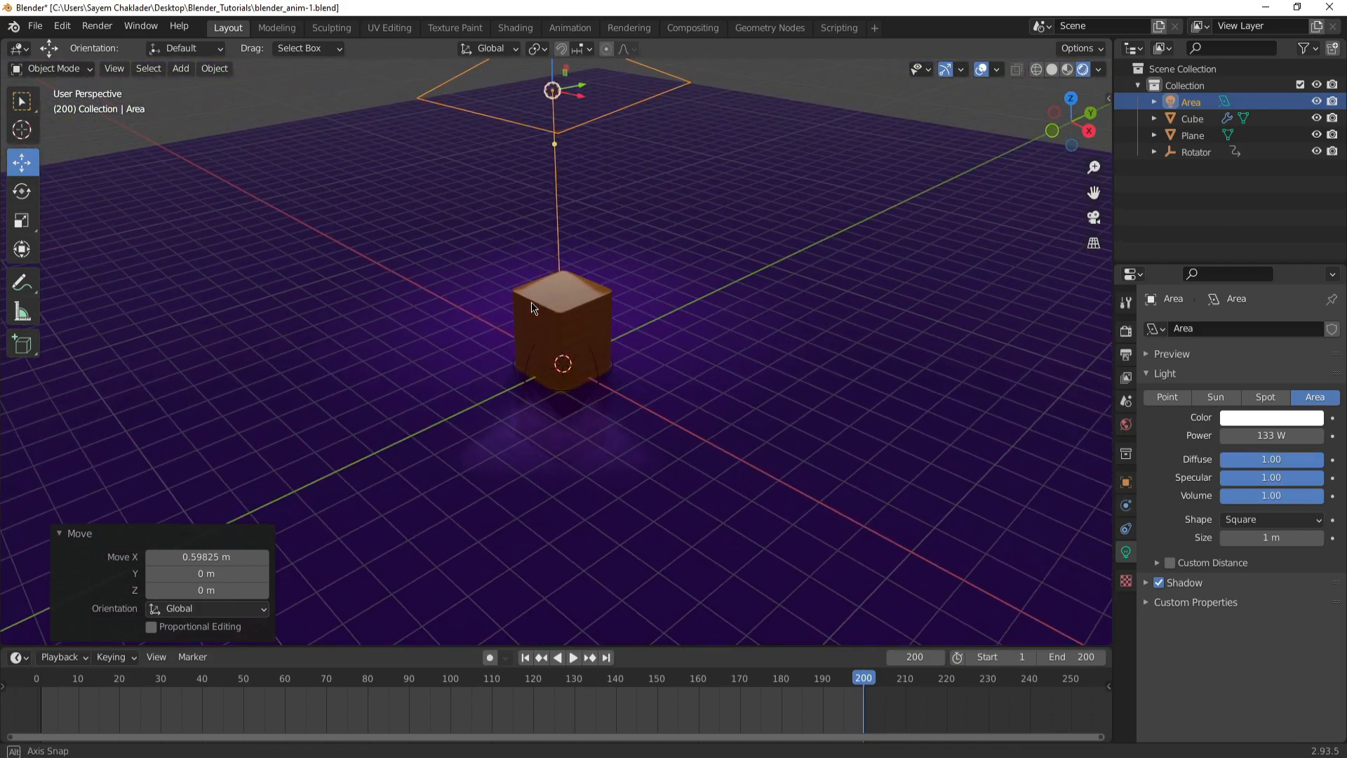
# Set the area light's power to 156.3 W and duplicate the light in place
pyautogui.moveTo(1271, 435); pyautogui.dragTo(1288, 435)
pyautogui.click(1185, 102)
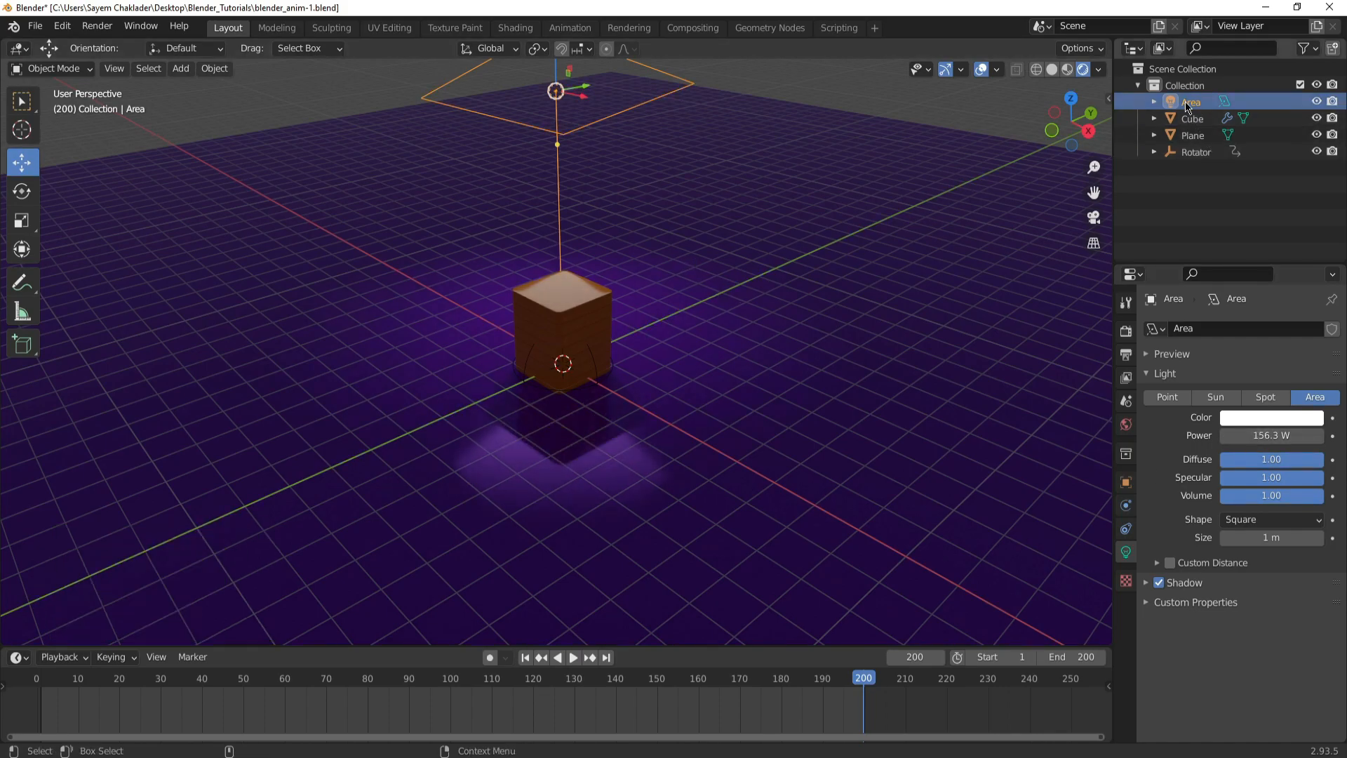
pyautogui.hotkey('shift', 'd')
pyautogui.rightClick(609, 178)
# Move the duplicated area light about 9.79 m along X, away from the cube stack
pyautogui.moveTo(644, 196); pyautogui.dragTo(649, 216, button='middle')
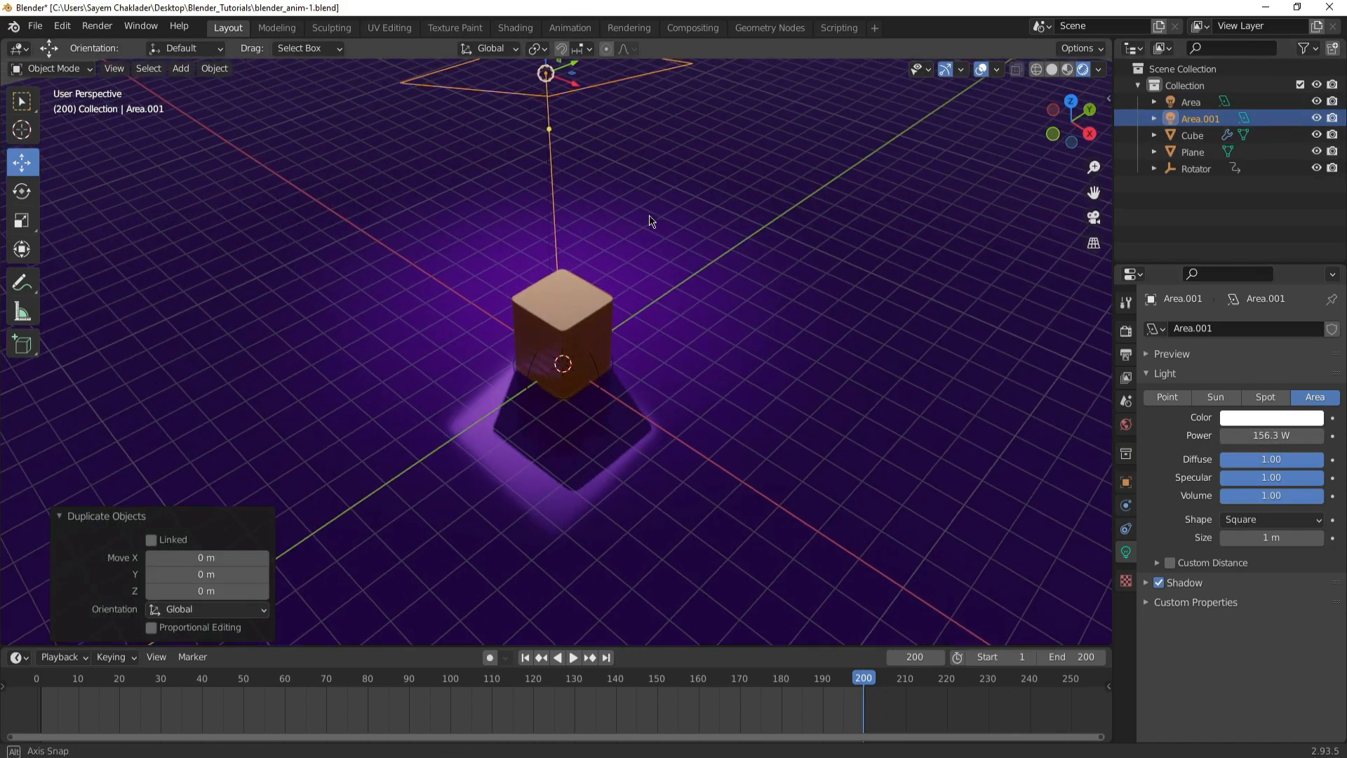
pyautogui.scroll(-4, 652, 222)
pyautogui.press('g')
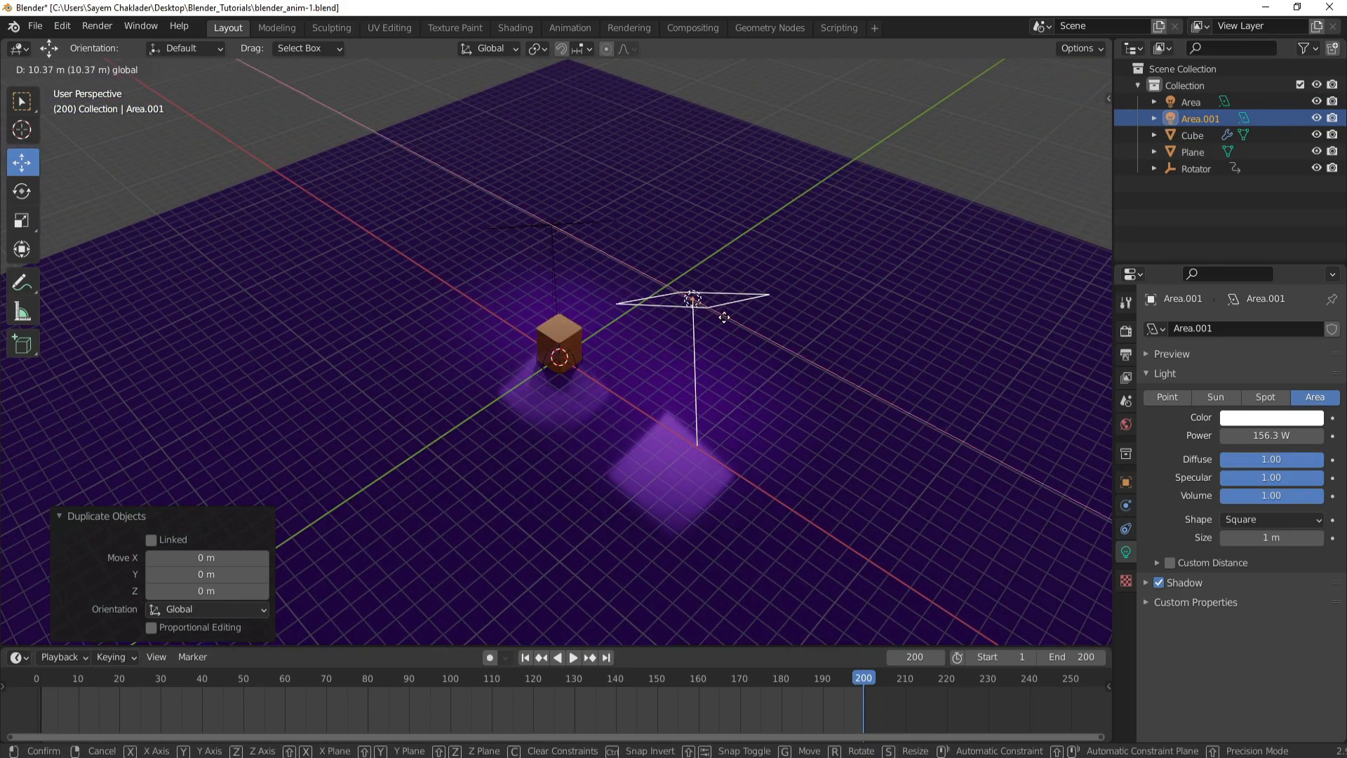
pyautogui.press('x')
pyautogui.click(723, 317)
# Tilt the second area light with a free trackball rotation, and rotate it 77.8° about Y so it faces the cube stack
pyautogui.press('r')
pyautogui.press('r')
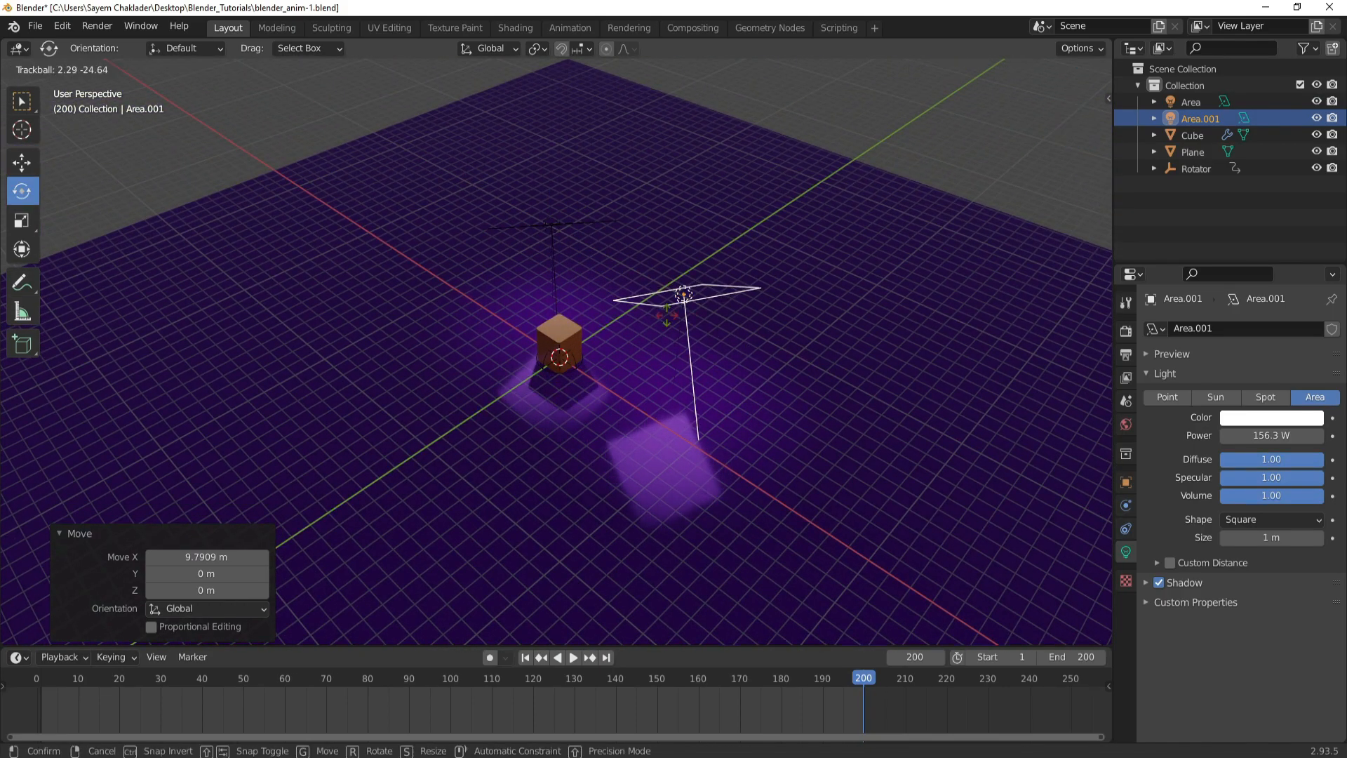
pyautogui.click(684, 323)
pyautogui.moveTo(756, 285); pyautogui.dragTo(907, 311, button='middle')
pyautogui.moveTo(651, 200); pyautogui.dragTo(664, 192)
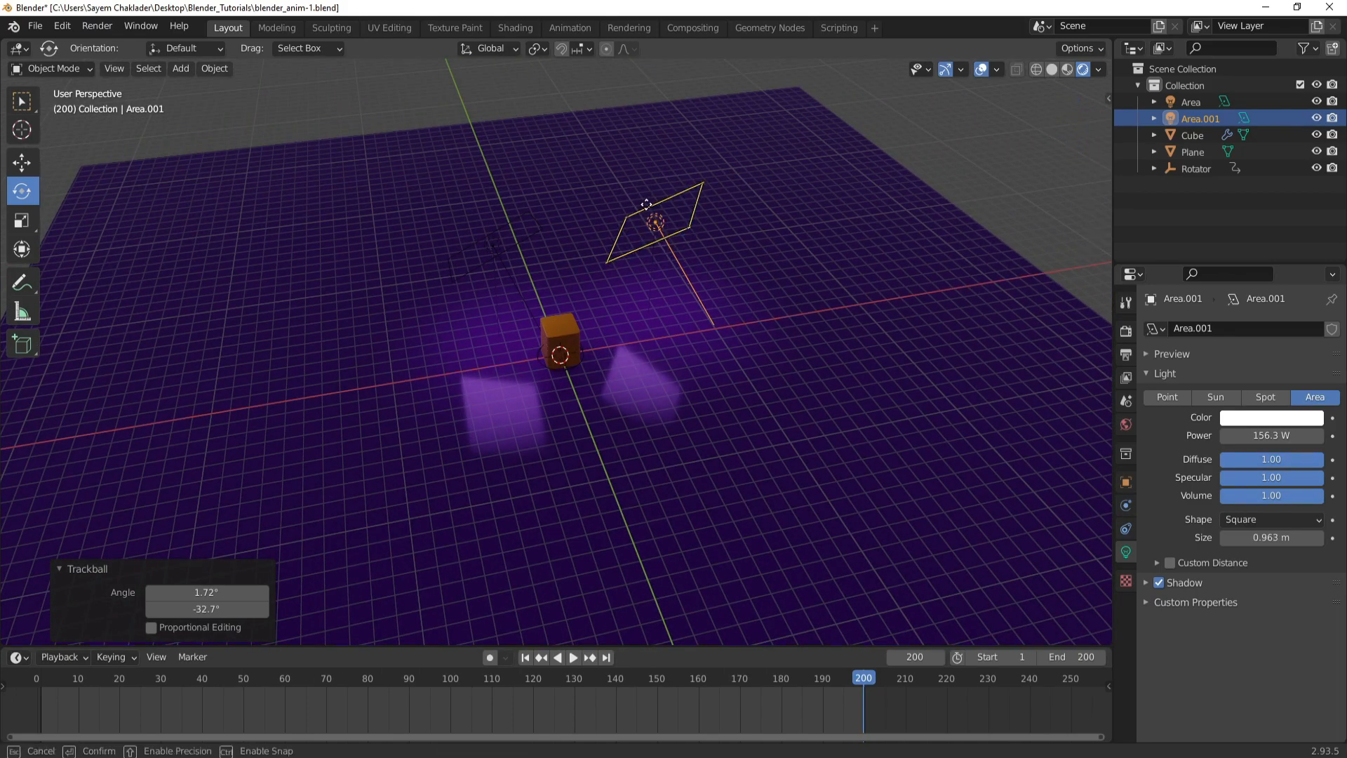
pyautogui.moveTo(637, 198); pyautogui.dragTo(683, 195)
pyautogui.moveTo(728, 300); pyautogui.dragTo(587, 295, button='middle')
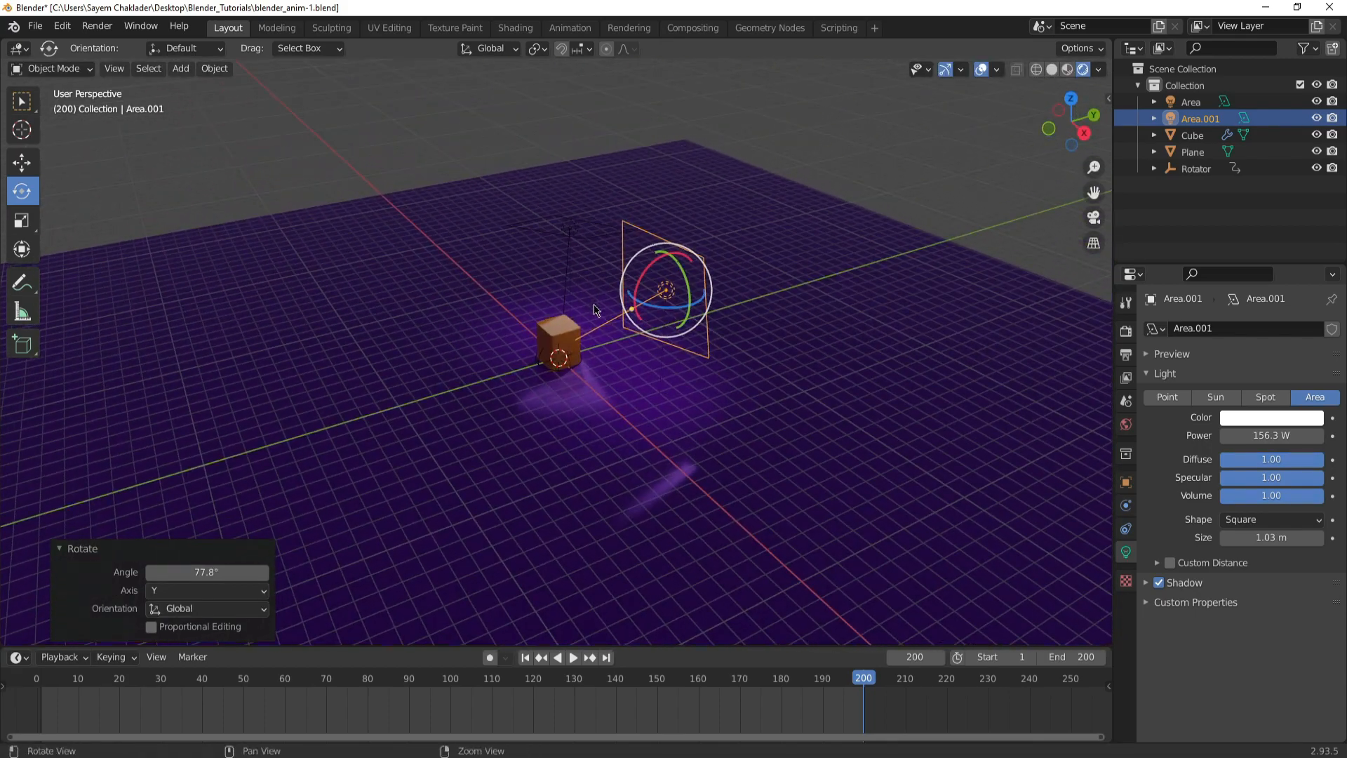
# Raise the second area light about 0.54 m along Z and set its power to 365.8 W
pyautogui.press('g')
pyautogui.moveTo(668, 249); pyautogui.dragTo(667, 236)
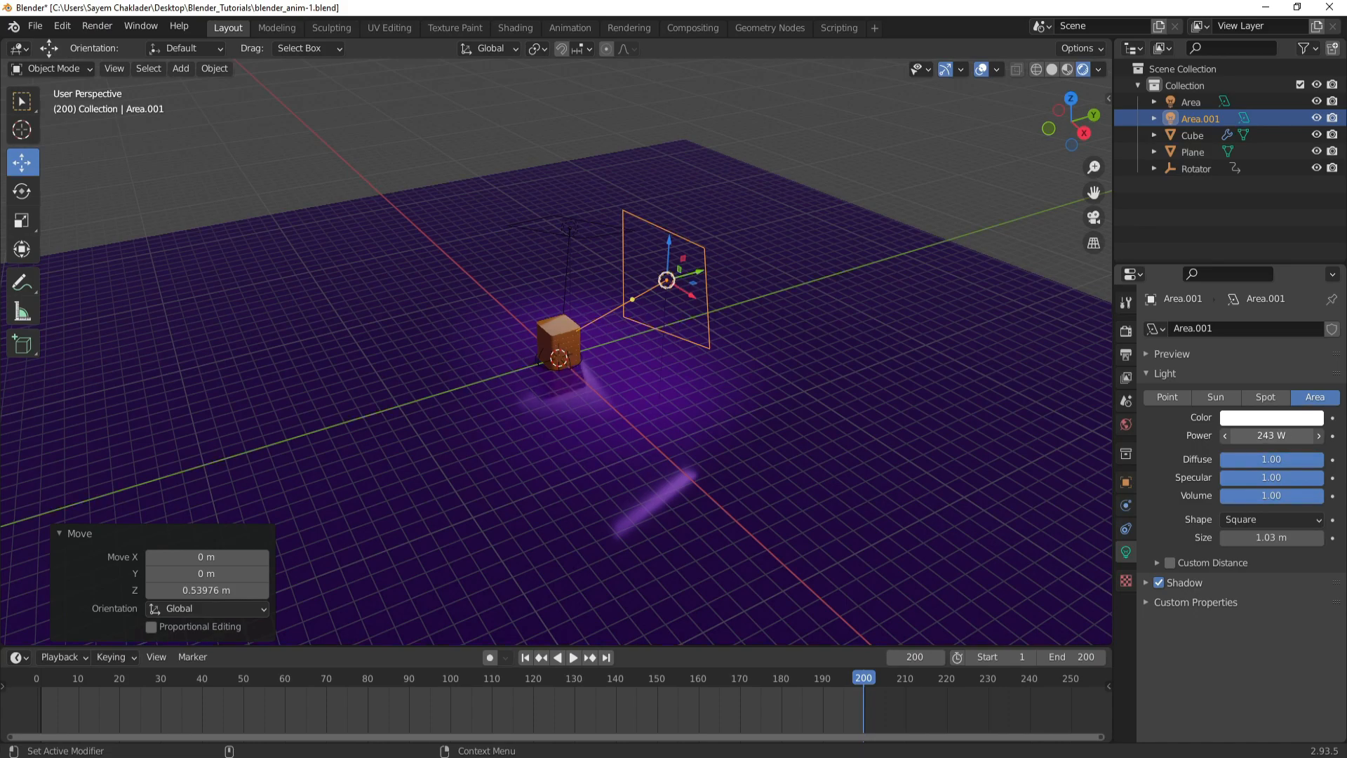
pyautogui.moveTo(1271, 435); pyautogui.dragTo(1297, 435)
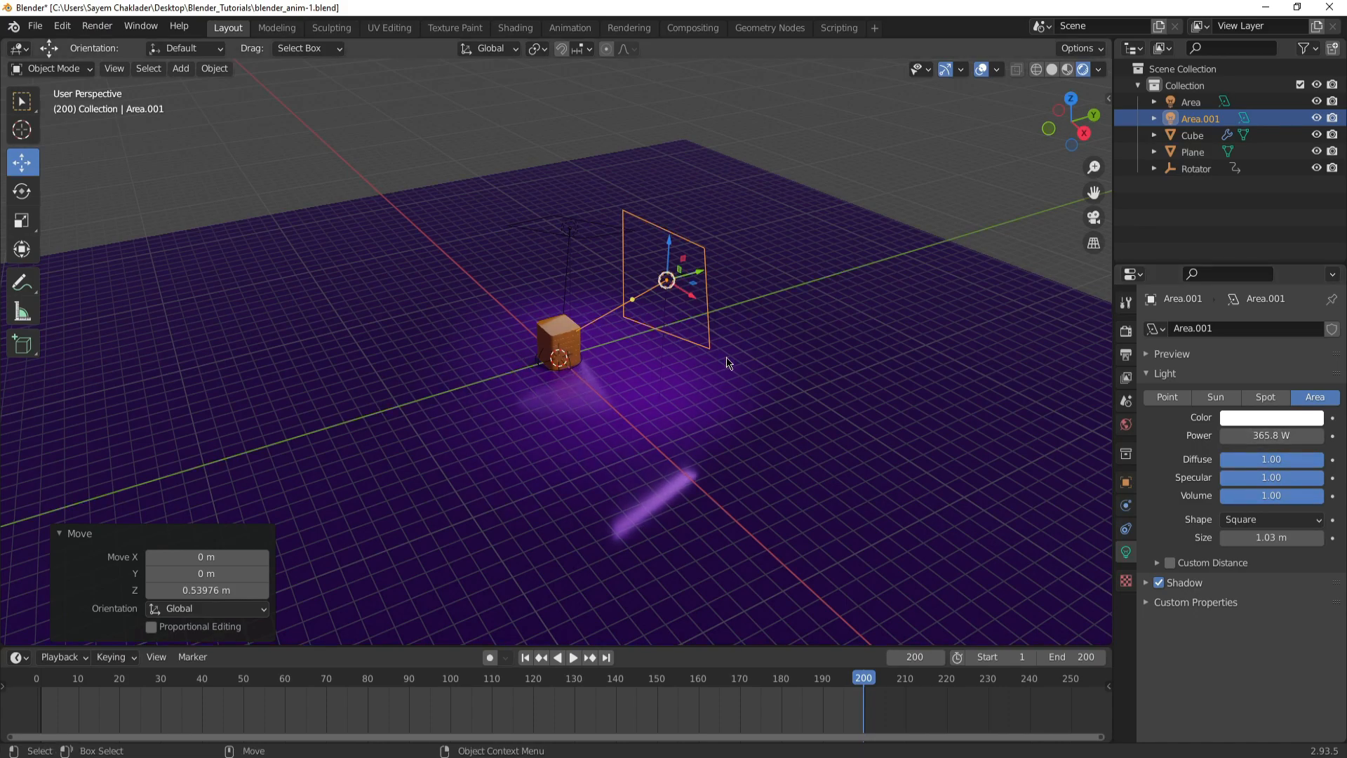
# Duplicate the light to the other side of the cube stack, turn it toward the stack and move it about -9.72 m along X
pyautogui.hotkey('shift', 'd')
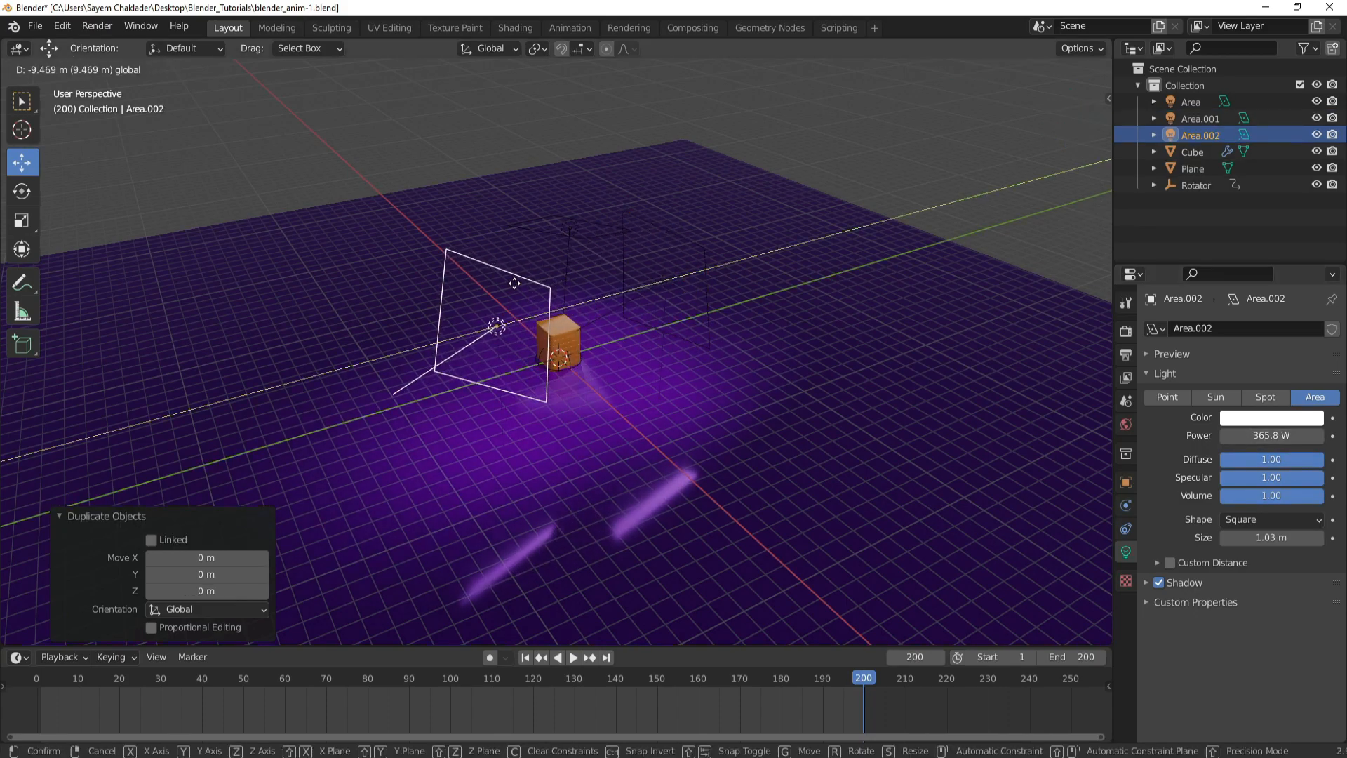
pyautogui.click(520, 361)
pyautogui.hotkey('shift', 'space')
pyautogui.press('r')
pyautogui.moveTo(503, 349); pyautogui.dragTo(413, 295)
pyautogui.hotkey('shift', 'space')
pyautogui.press('g')
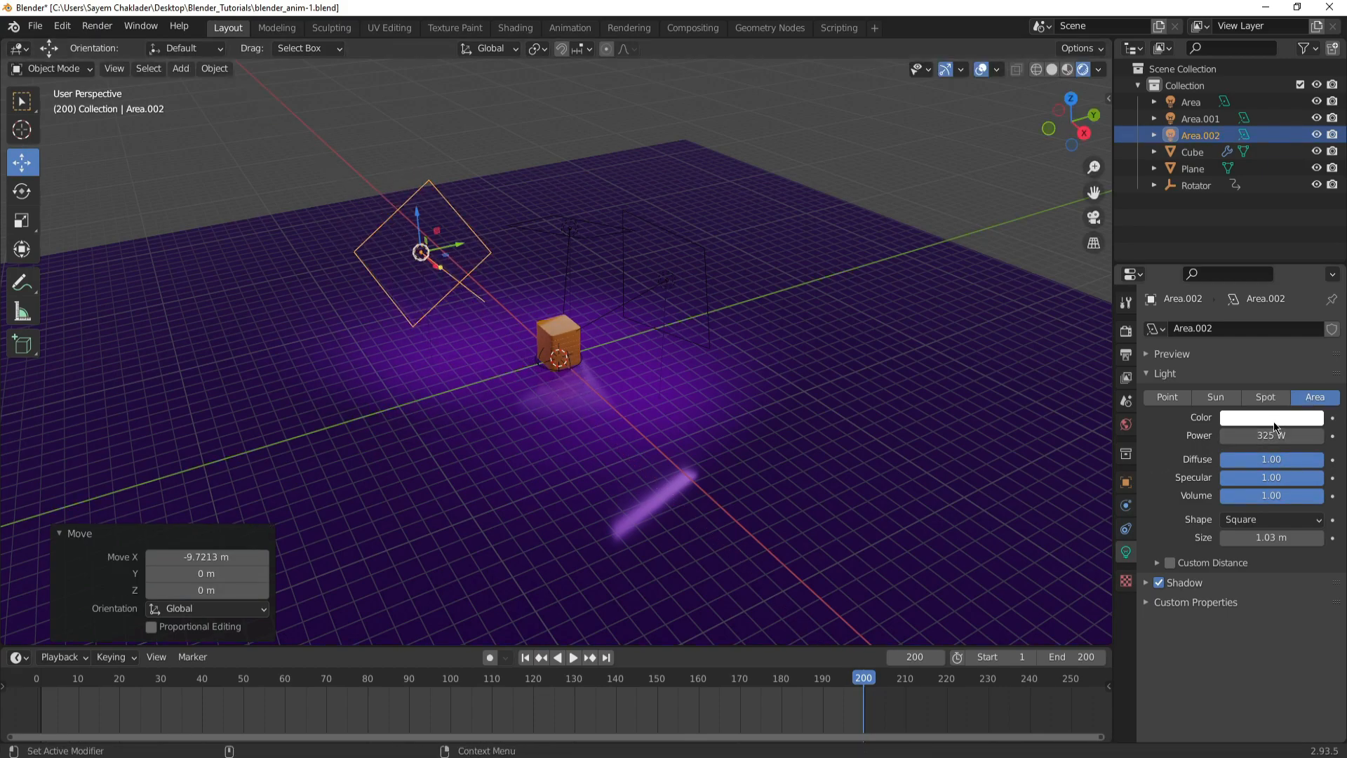
# Tint the third and second area lights warm orange, with hue 0.045 and saturation 0.762
pyautogui.click(1254, 418)
pyautogui.moveTo(1236, 281)
pyautogui.mouseDown()
pyautogui.moveTo(1255, 245)
pyautogui.moveTo(1232, 229)
pyautogui.moveTo(1225, 279)
pyautogui.moveTo(1240, 291)
pyautogui.moveTo(1230, 284)
pyautogui.mouseUp()
pyautogui.click(671, 288)
pyautogui.click(1244, 417)
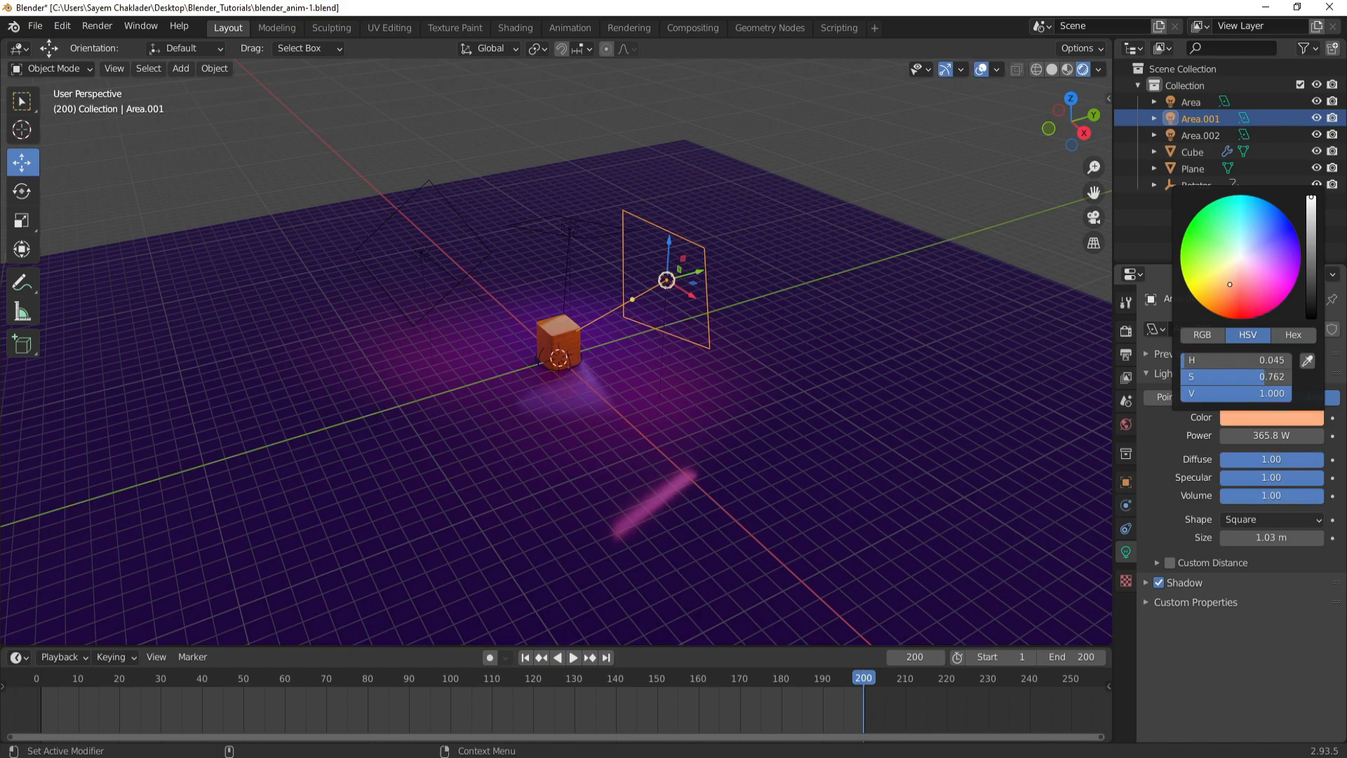
pyautogui.click(665, 454)
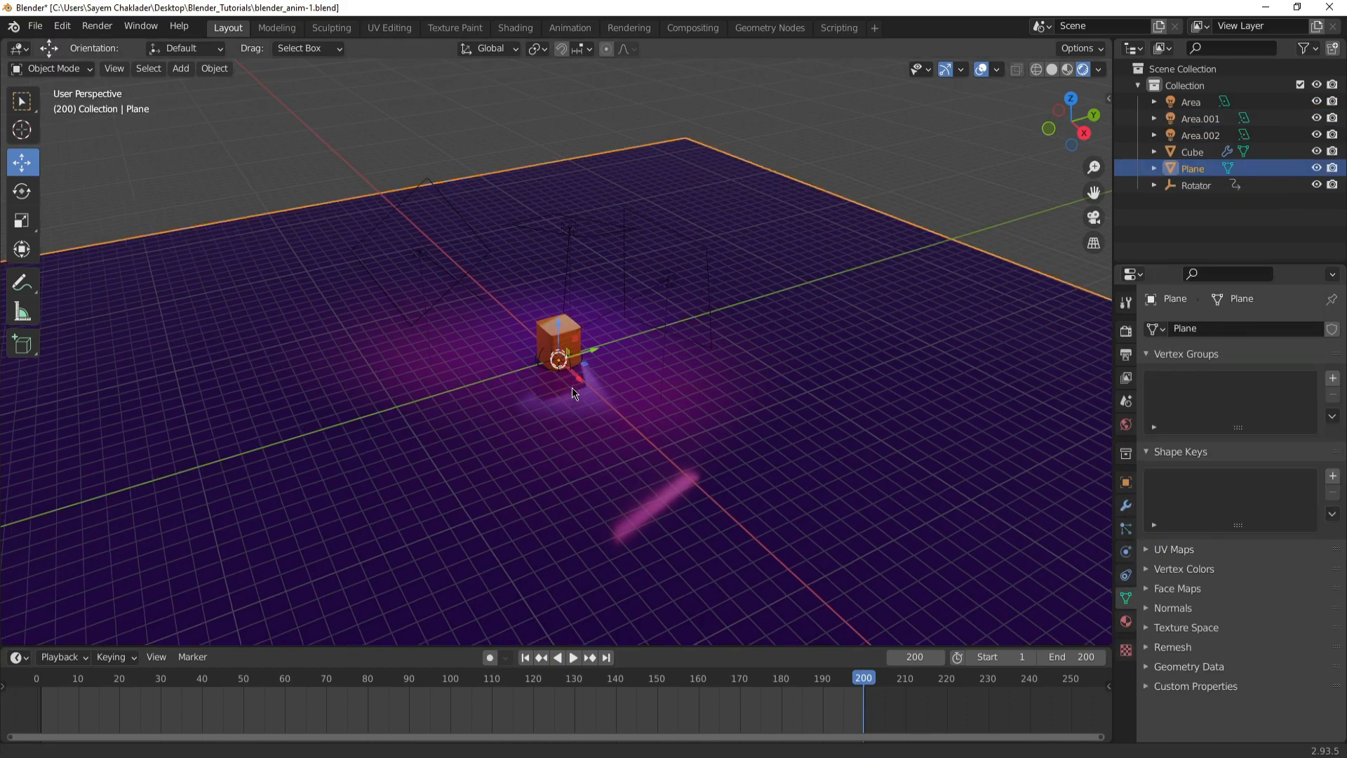
# Set the second area light's power to 601.3 W and change its color to a pale pink
pyautogui.scroll(9, 570, 301)
pyautogui.moveTo(570, 256); pyautogui.dragTo(592, 288, button='middle')
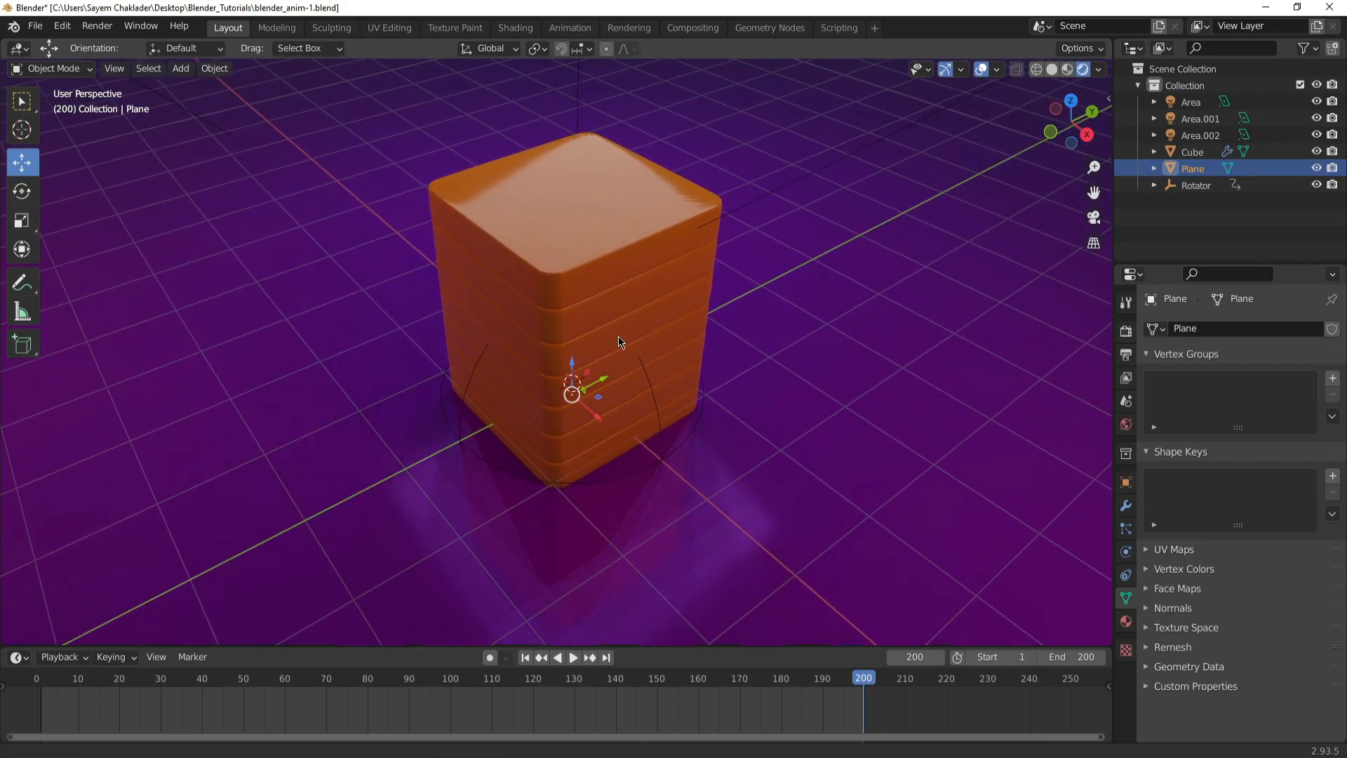
pyautogui.moveTo(618, 342); pyautogui.dragTo(624, 342, button='middle')
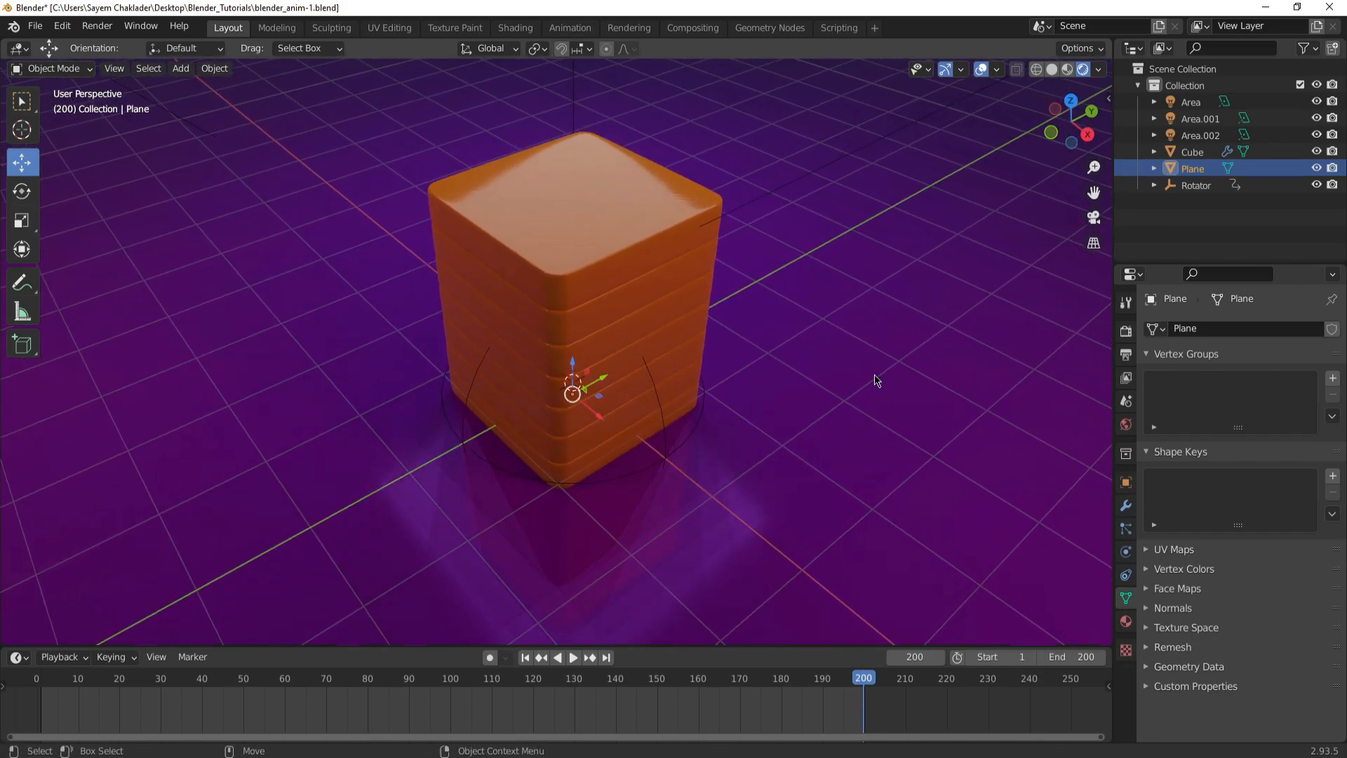
pyautogui.click(1195, 119)
pyautogui.moveTo(1271, 435); pyautogui.dragTo(1306, 435)
pyautogui.click(1261, 418)
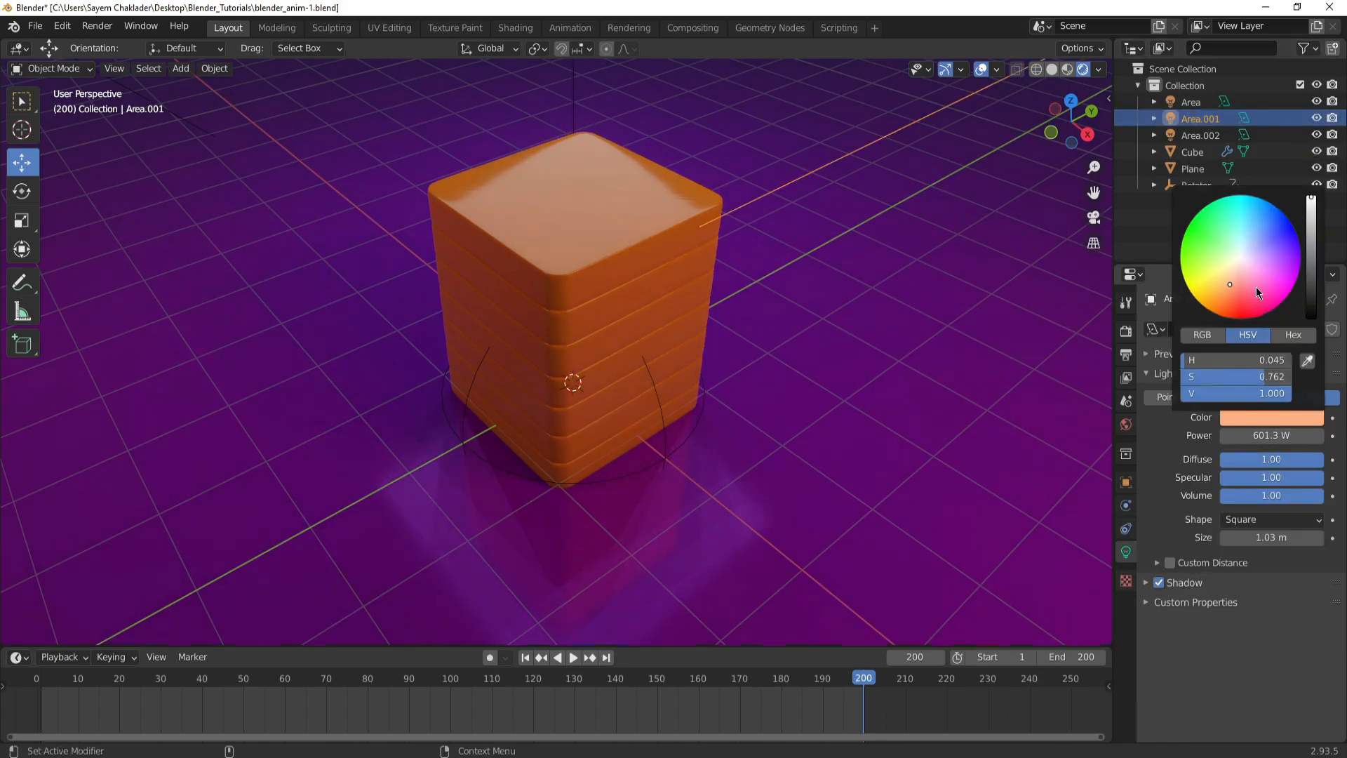
# Tint the third area light pink, with hue 0.953 and saturation 0.827
pyautogui.click(1199, 134)
pyautogui.click(1266, 419)
pyautogui.moveTo(1253, 317)
pyautogui.mouseDown()
pyautogui.moveTo(1241, 295)
pyautogui.moveTo(1254, 288)
pyautogui.mouseUp()
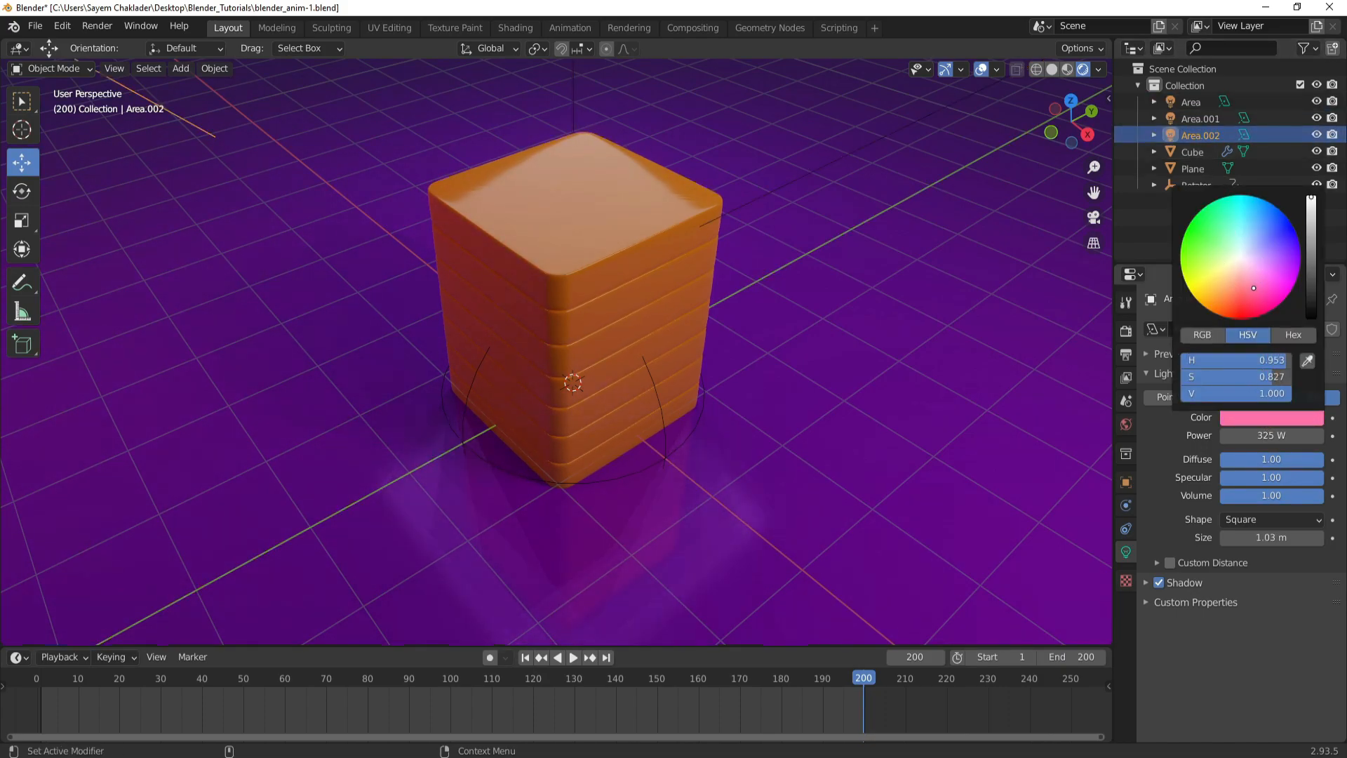
# Increase the first area light's power and scrub back through the timeline to preview the lit animation
pyautogui.click(1191, 101)
pyautogui.moveTo(1262, 435); pyautogui.dragTo(1305, 436)
pyautogui.click(649, 400)
pyautogui.moveTo(400, 679); pyautogui.dragTo(210, 663)
pyautogui.press('Escape')
pyautogui.click(766, 433)
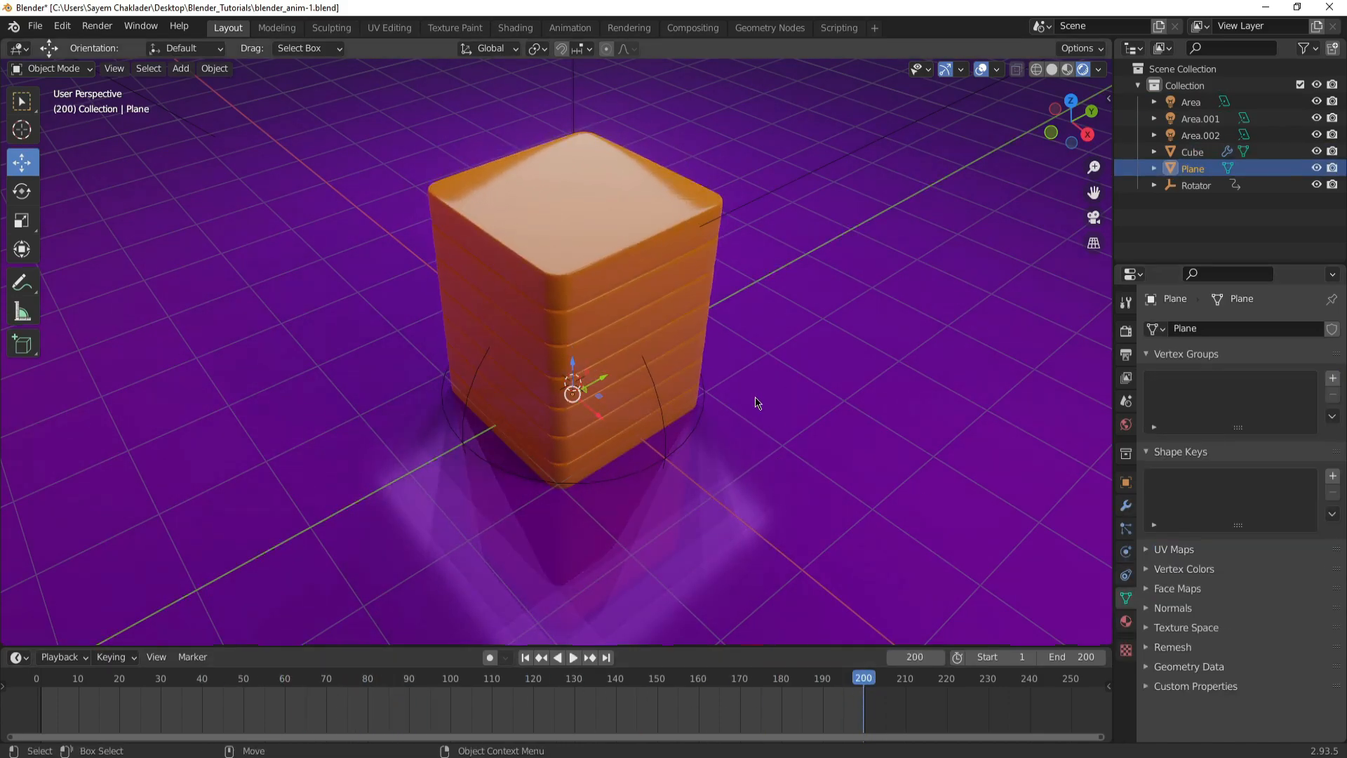
pyautogui.moveTo(755, 402)
pyautogui.mouseDown(button='middle')
pyautogui.moveTo(736, 388)
pyautogui.moveTo(709, 393)
pyautogui.moveTo(760, 385)
pyautogui.mouseUp(button='middle')
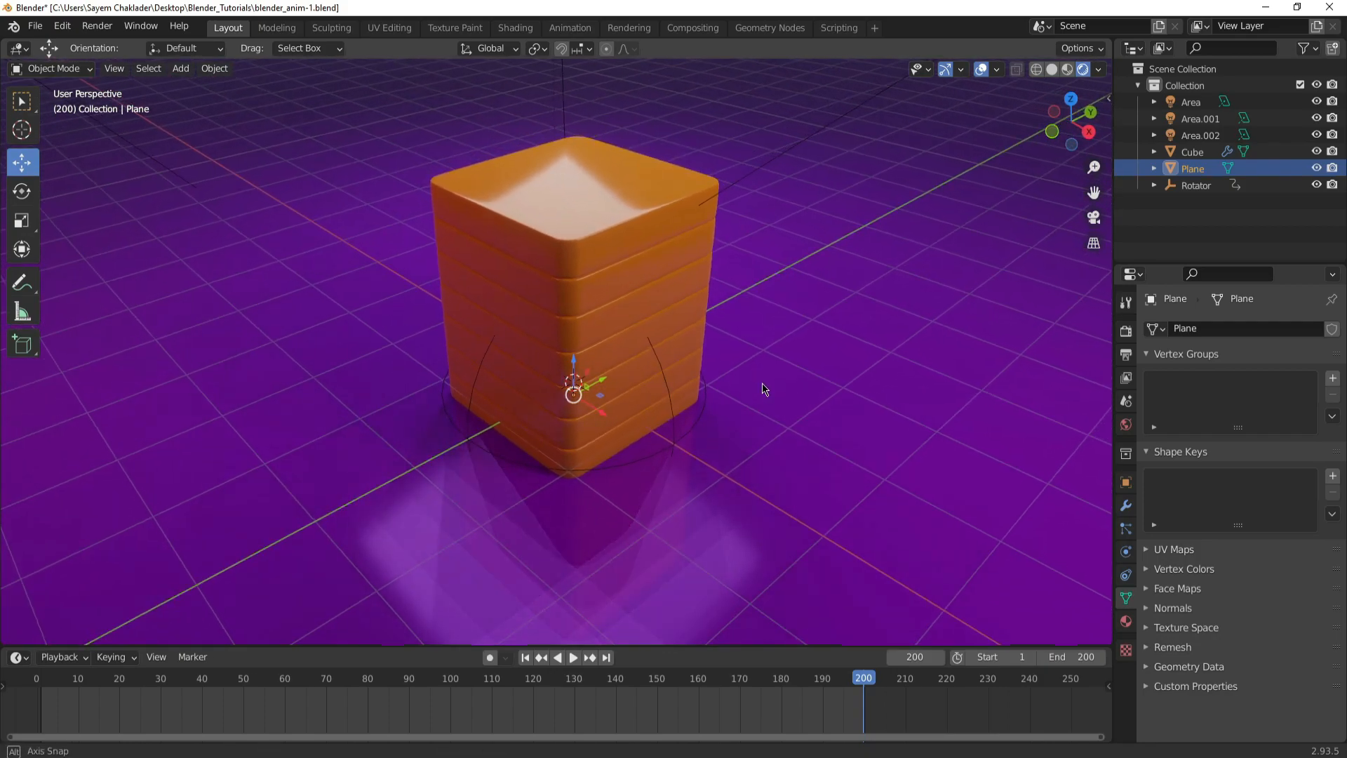
# Add a camera at the world origin
pyautogui.click(176, 68)
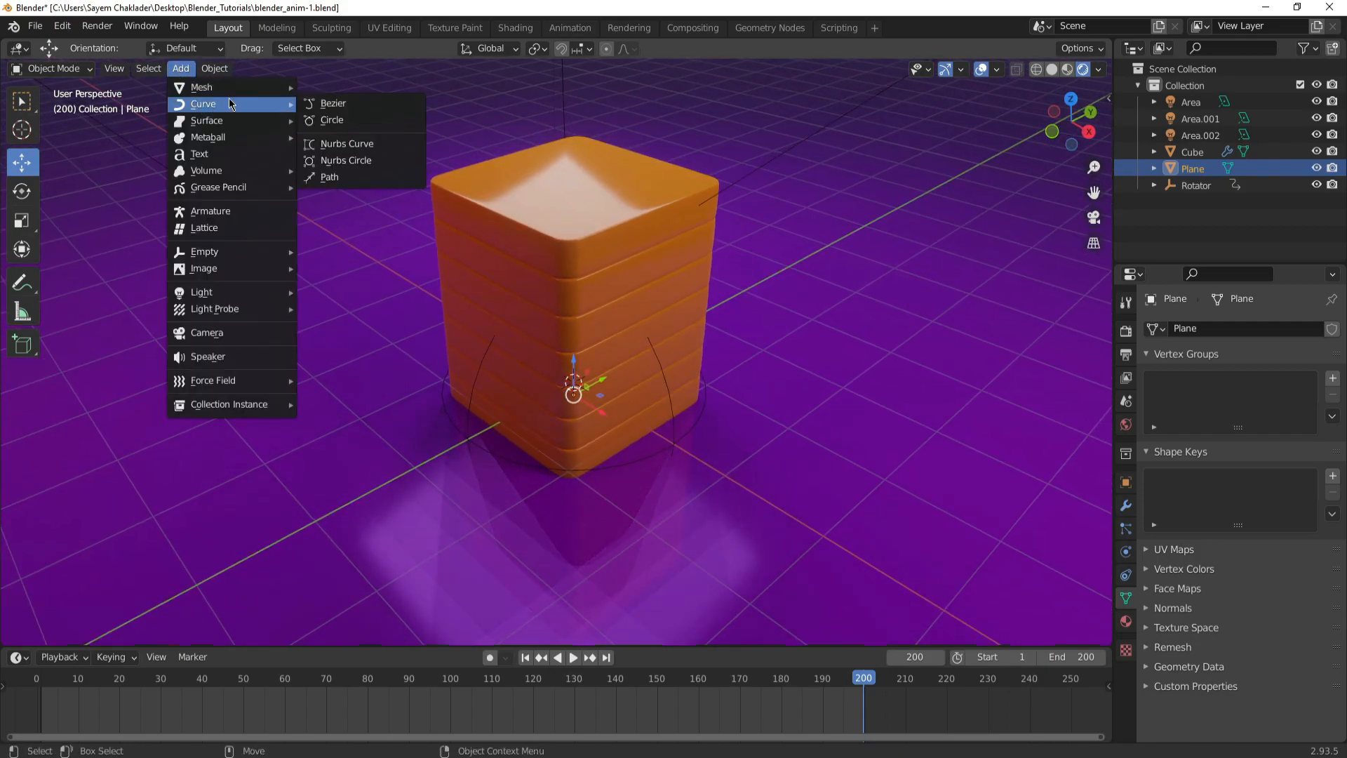
pyautogui.moveTo(227, 94)
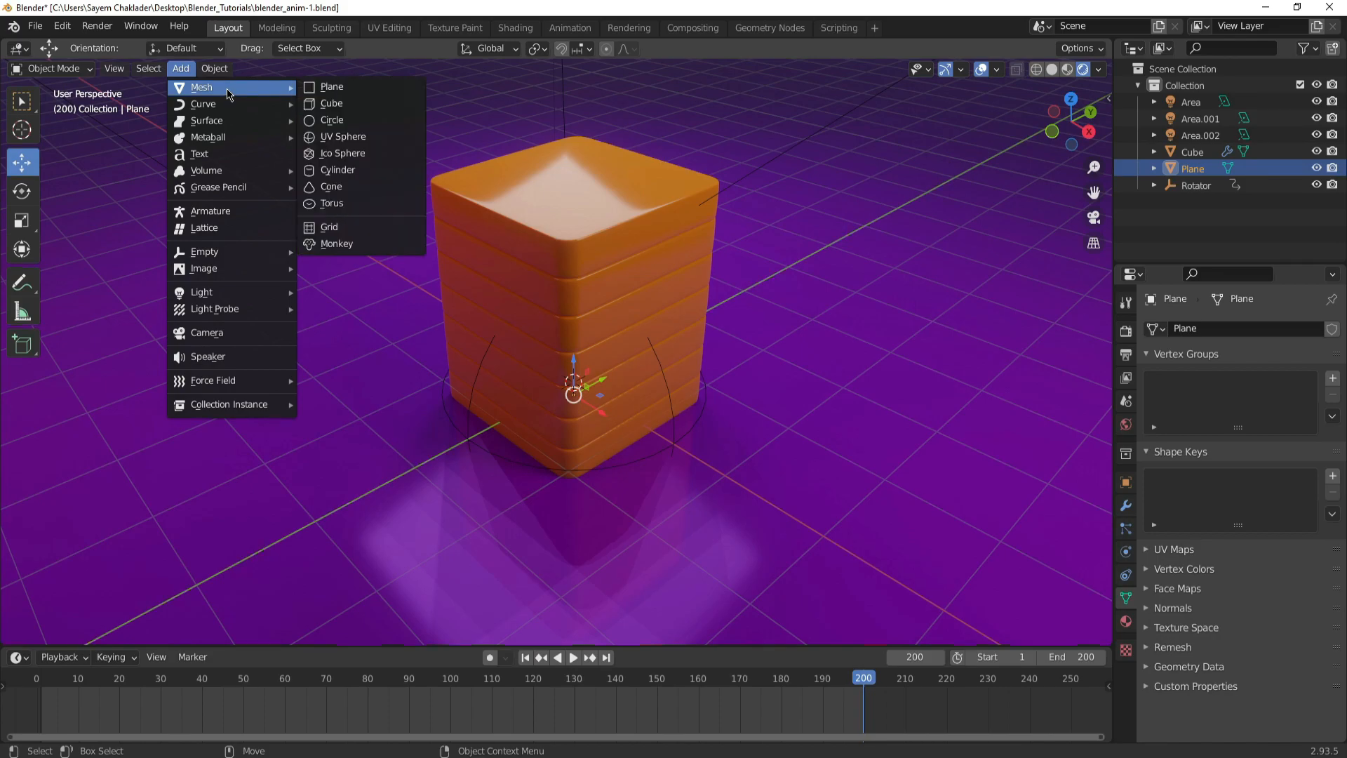
pyautogui.click(231, 332)
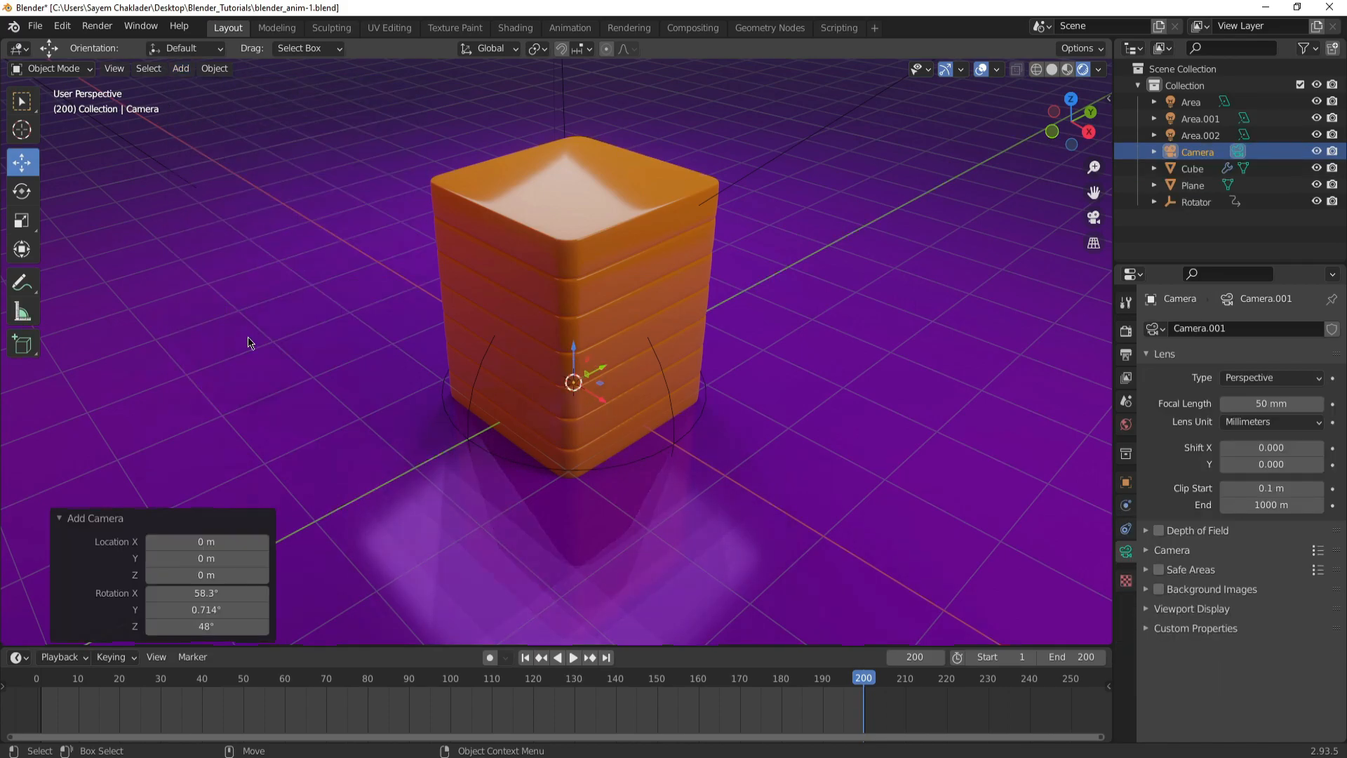
# Display the viewport's view lock settings to check the Camera to View option
pyautogui.click(1108, 99)
pyautogui.click(1104, 133)
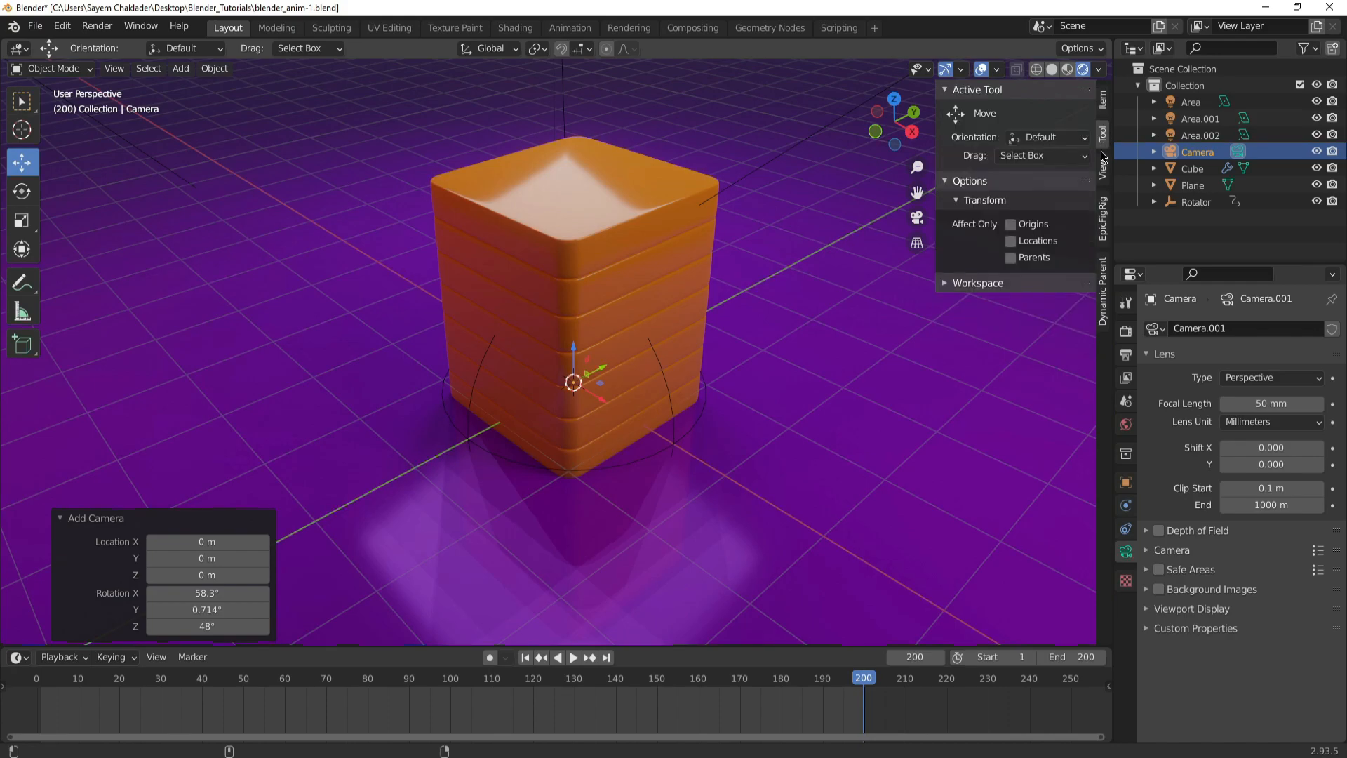
pyautogui.click(1102, 99)
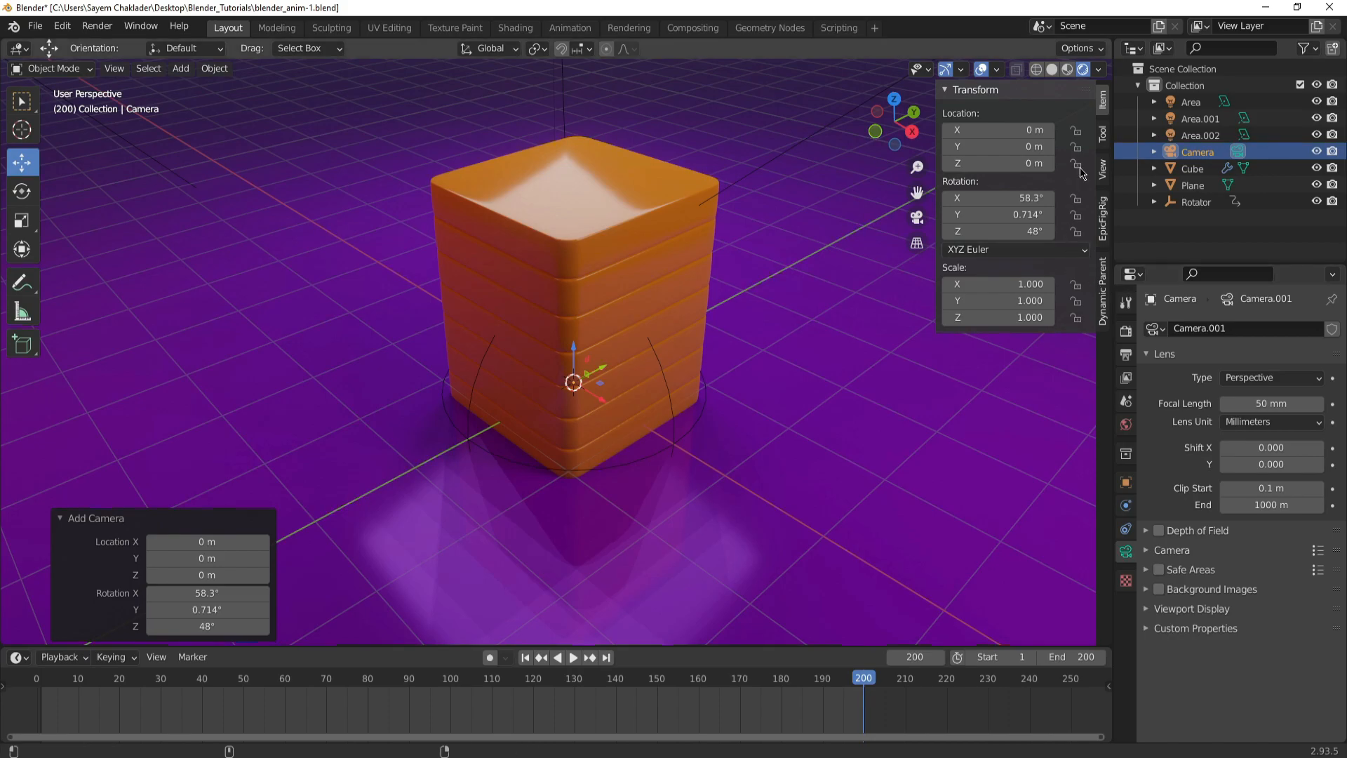
pyautogui.click(1103, 137)
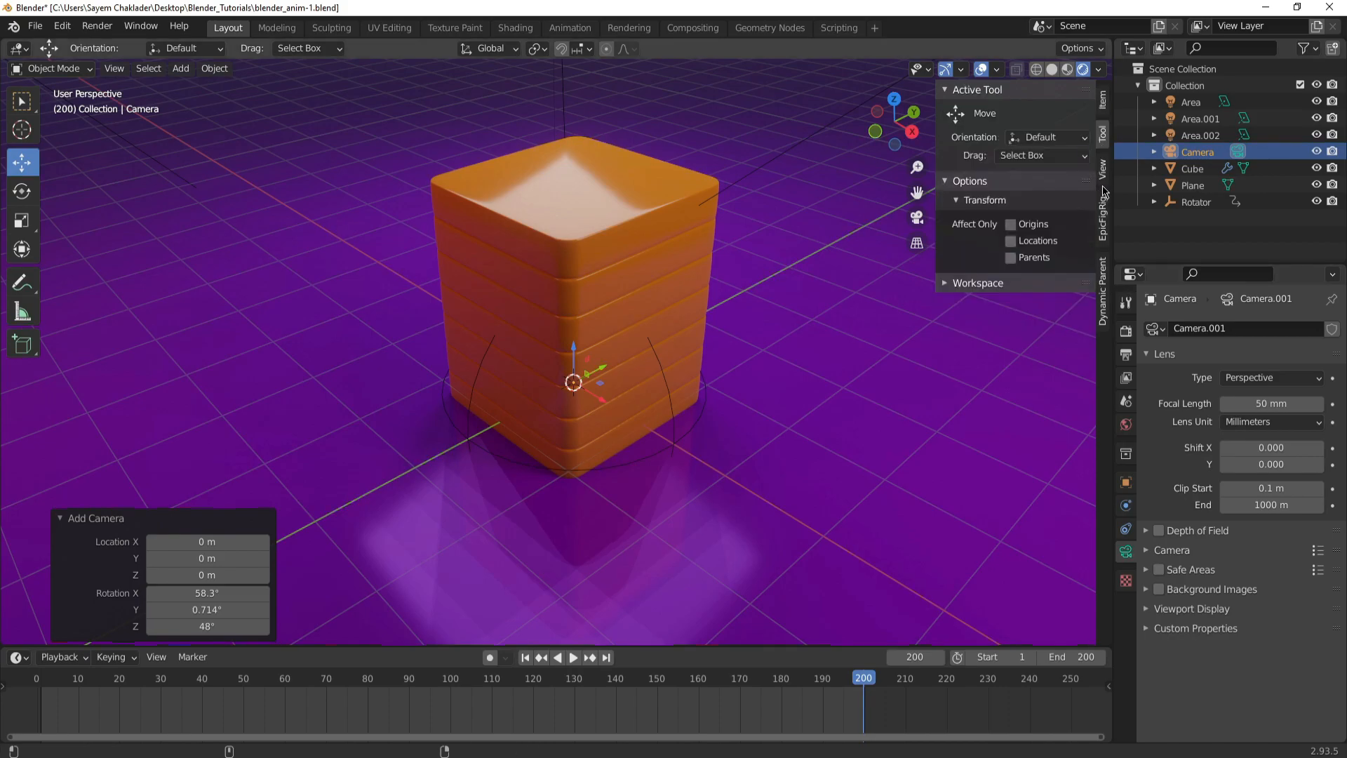
pyautogui.click(1103, 171)
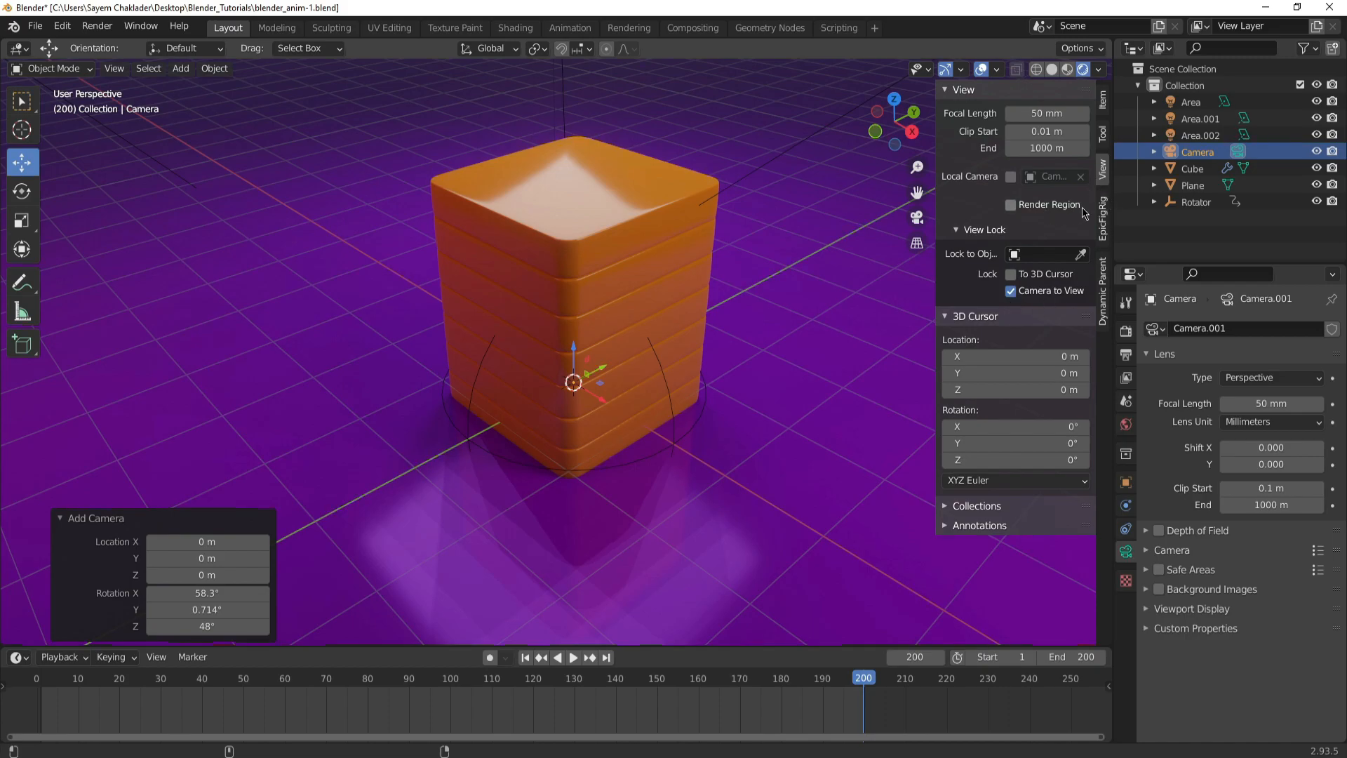
# Look through the new camera and pull it back until the whole cube stack fits inside the square frame
pyautogui.click(1238, 155)
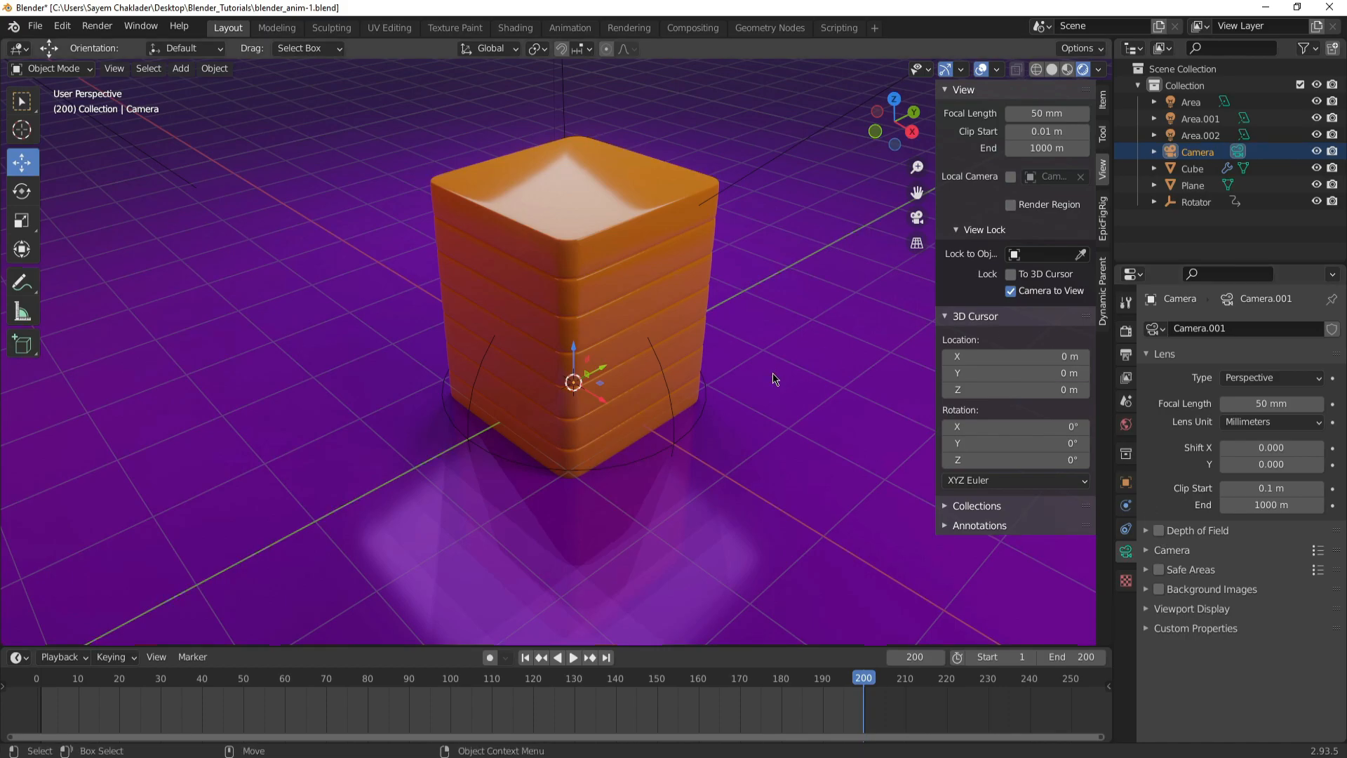
pyautogui.click(916, 219)
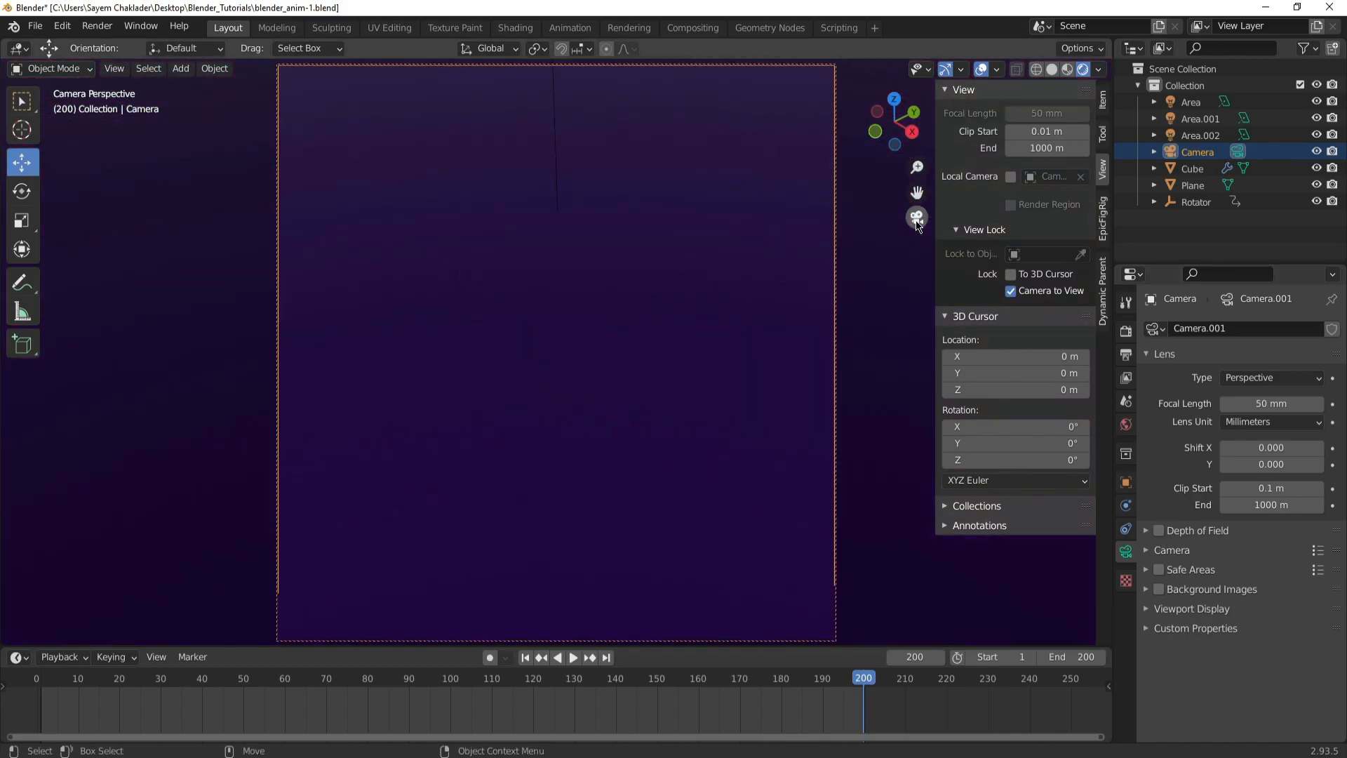
pyautogui.keyDown('ctrl'); pyautogui.moveTo(646, 355); pyautogui.dragTo(637, 412, button='middle'); pyautogui.keyUp('ctrl')
pyautogui.moveTo(625, 232)
pyautogui.keyDown('ctrl'); pyautogui.mouseDown(button='middle')
pyautogui.moveTo(622, 276)
pyautogui.moveTo(588, 266)
pyautogui.moveTo(574, 279)
pyautogui.moveTo(579, 264)
pyautogui.moveTo(592, 378)
pyautogui.moveTo(613, 393)
pyautogui.moveTo(609, 353)
pyautogui.moveTo(621, 365)
pyautogui.mouseUp(button='middle'); pyautogui.keyUp('ctrl')
pyautogui.scroll(-15, 589, 270)
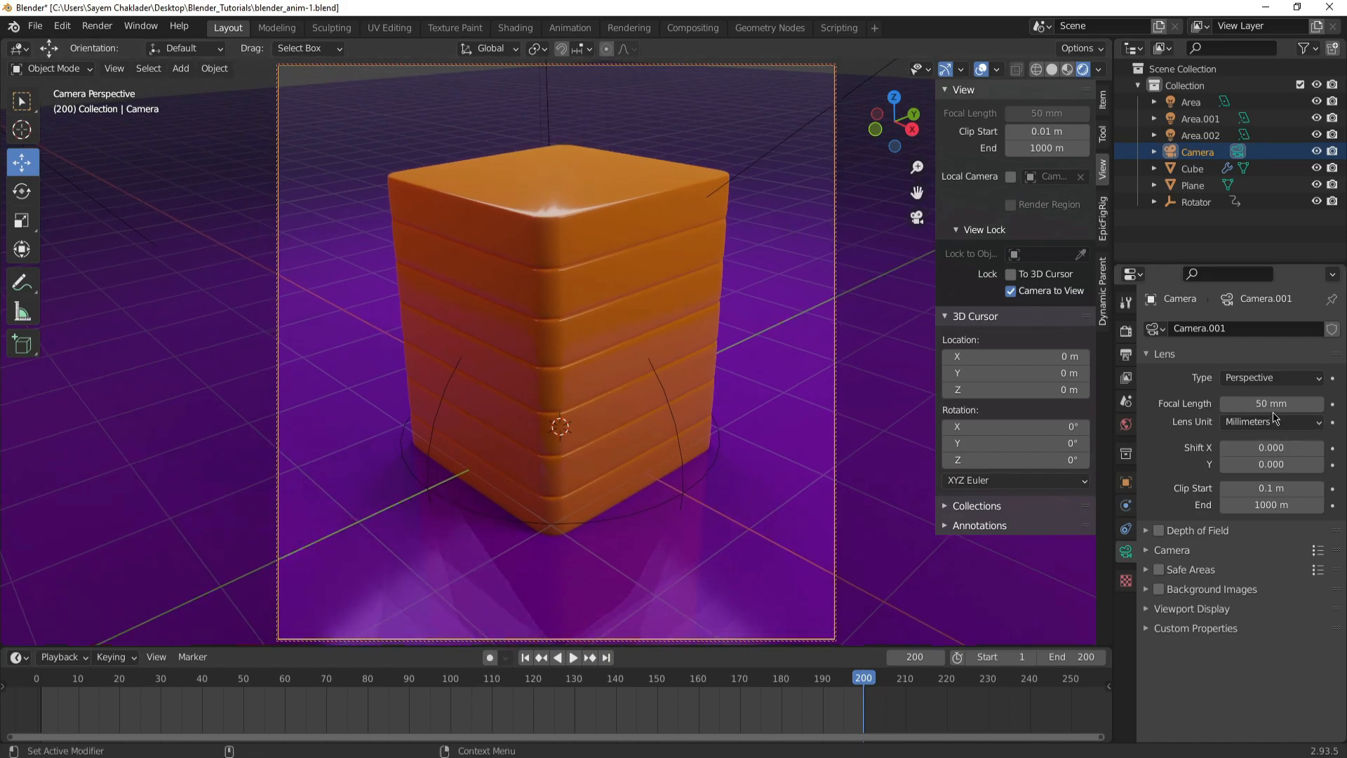
# Set the camera's focal length to 75 mm, reframe the cube stack from slightly above and go to frame 191
pyautogui.moveTo(1272, 404); pyautogui.dragTo(1295, 405)
pyautogui.press('Return')
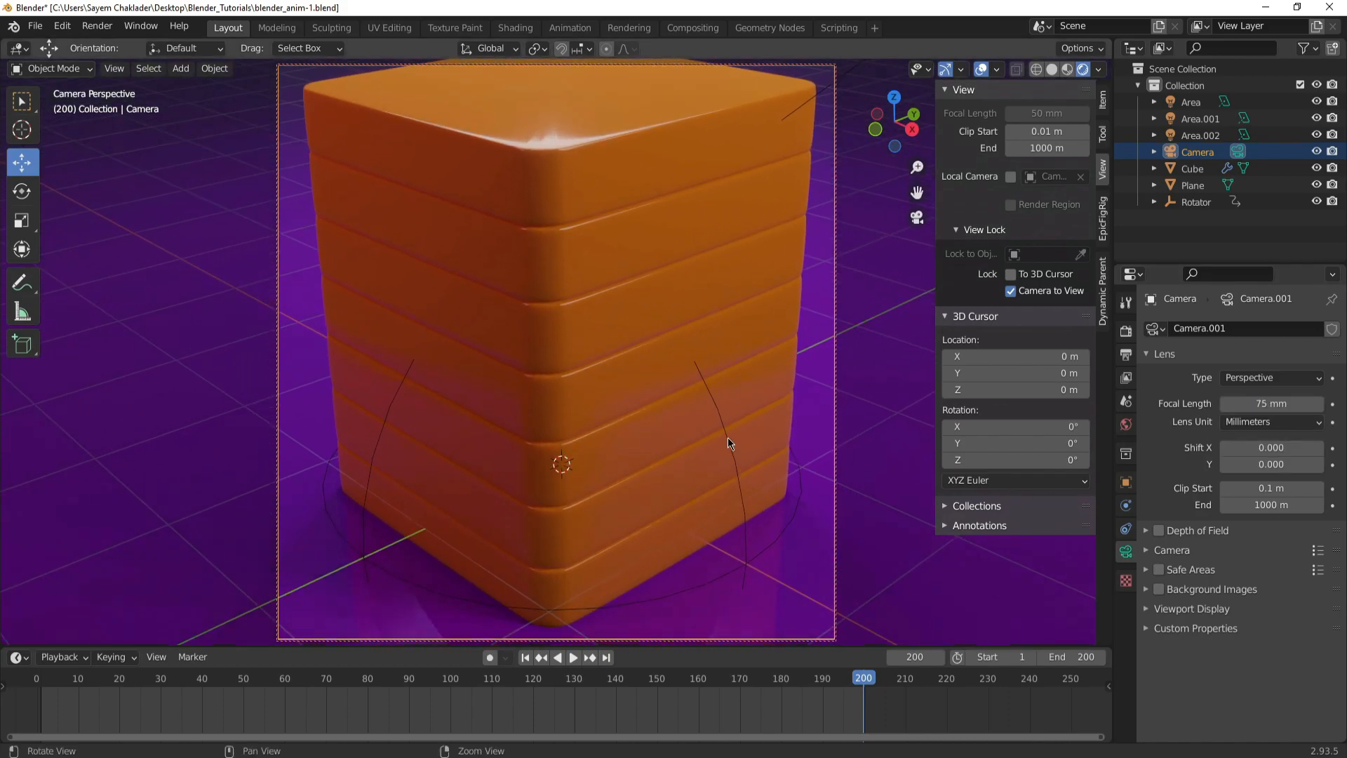
pyautogui.moveTo(716, 455); pyautogui.dragTo(713, 507, button='middle')
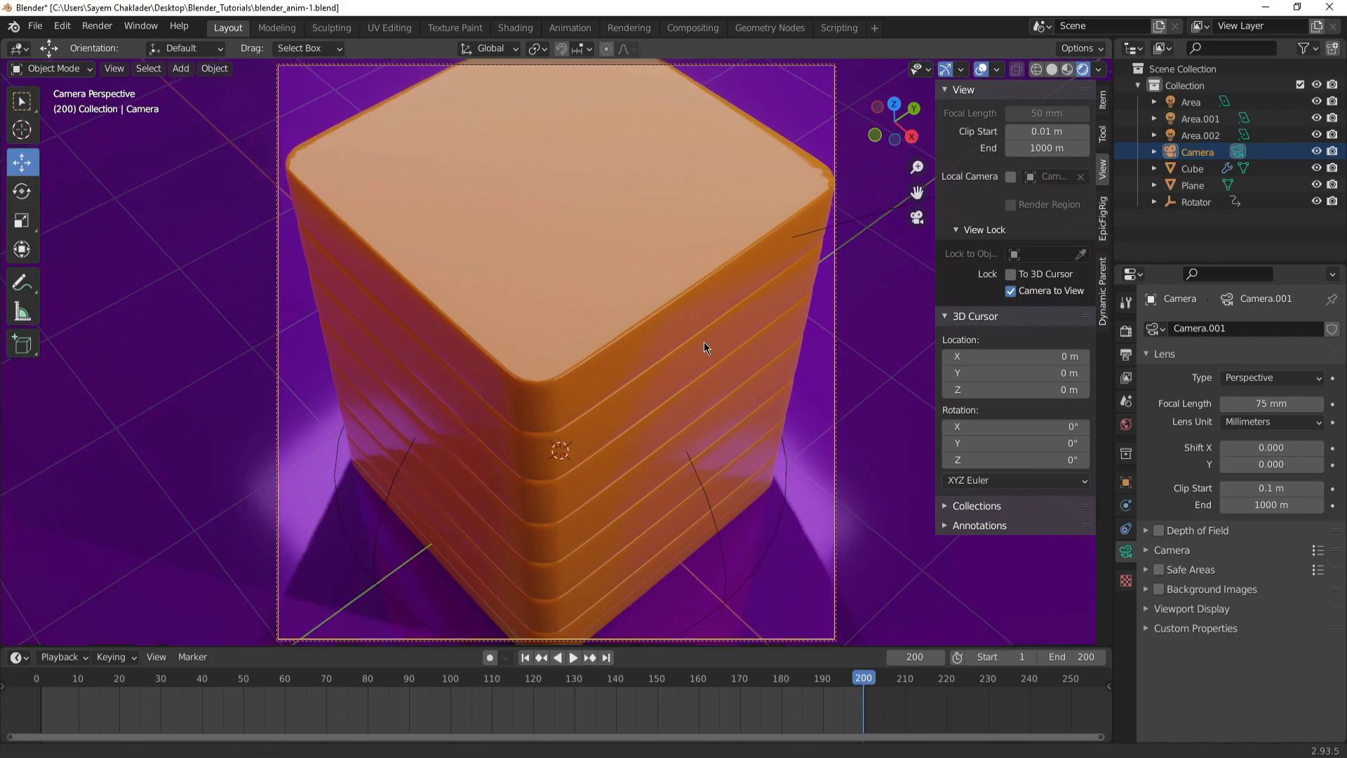
pyautogui.scroll(-5, 697, 442)
pyautogui.scroll(1, 696, 433)
pyautogui.moveTo(697, 441); pyautogui.dragTo(696, 383, button='middle')
pyautogui.scroll(2, 696, 393)
pyautogui.moveTo(789, 676); pyautogui.dragTo(827, 689)
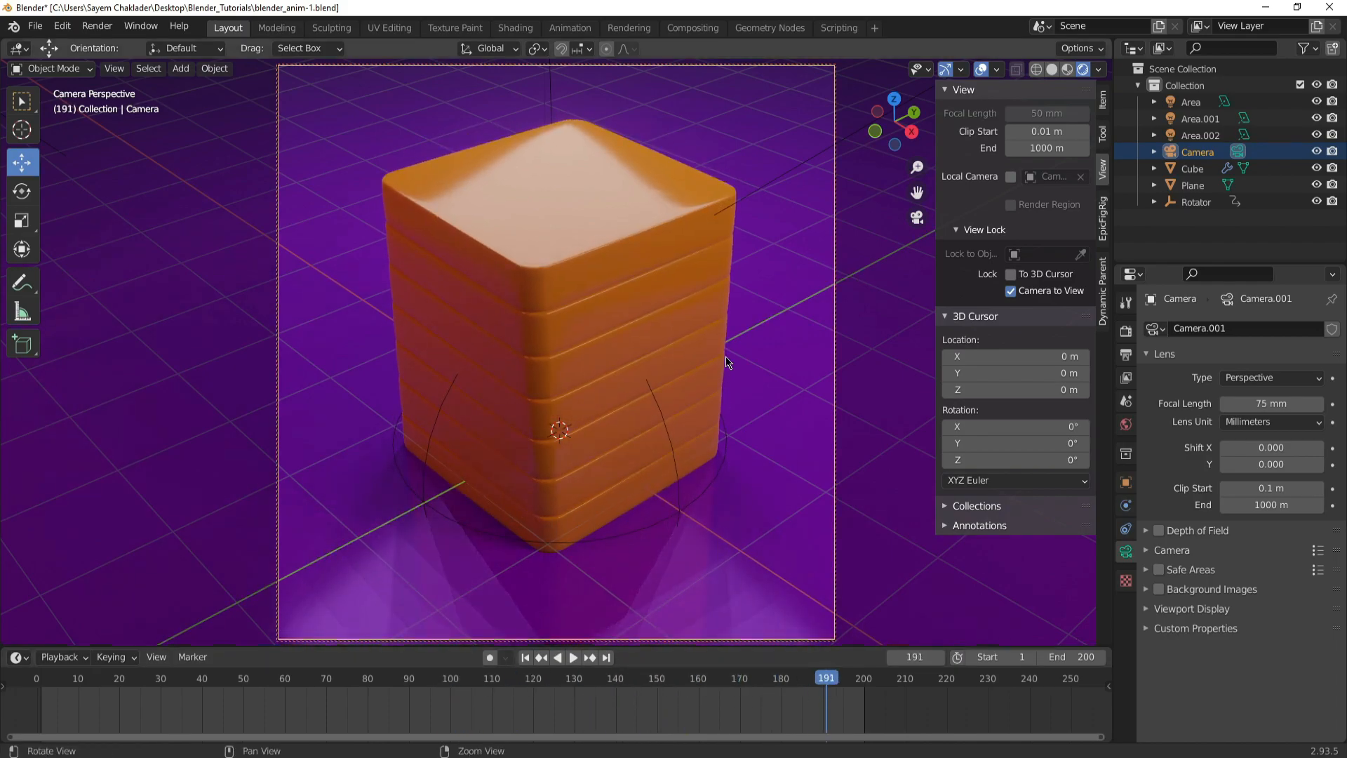
# Change the third area light's color to near white and set its power to 1000 W
pyautogui.click(1207, 135)
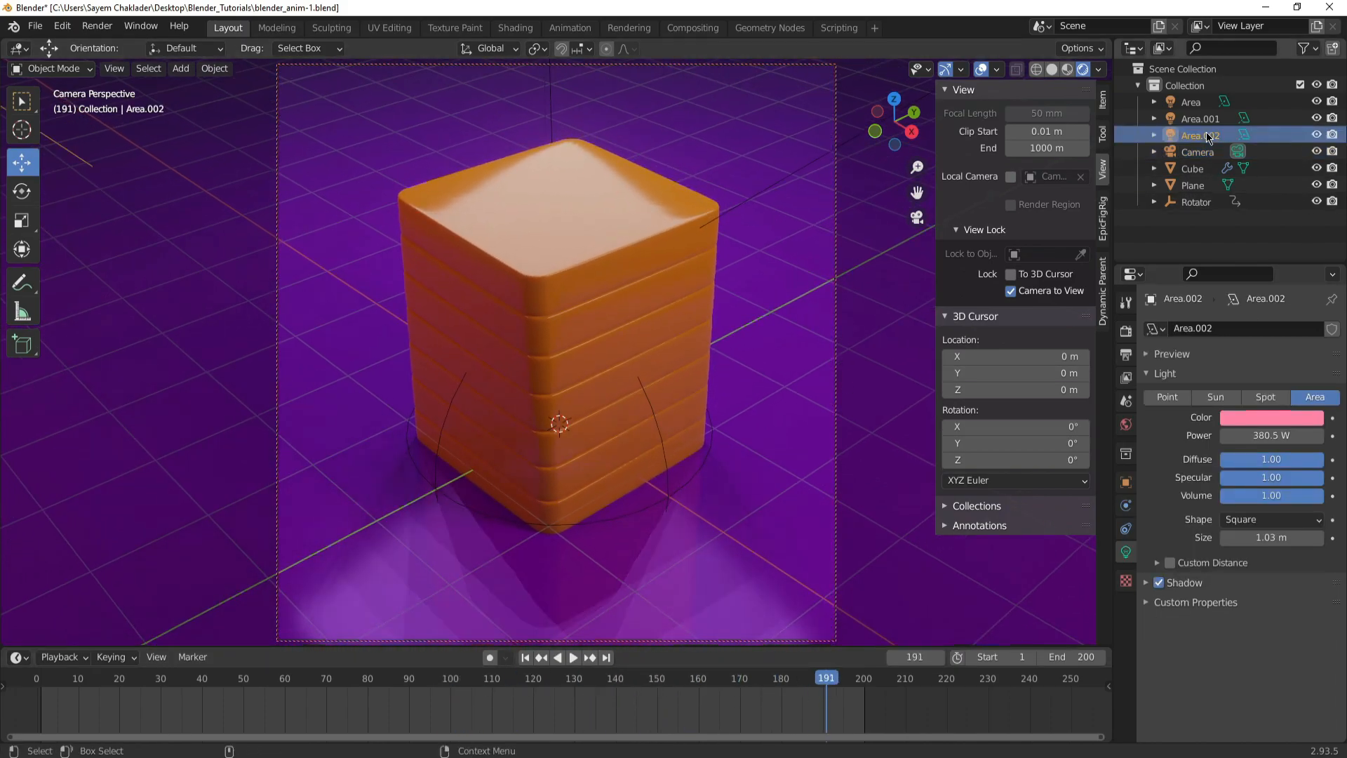
pyautogui.click(1207, 122)
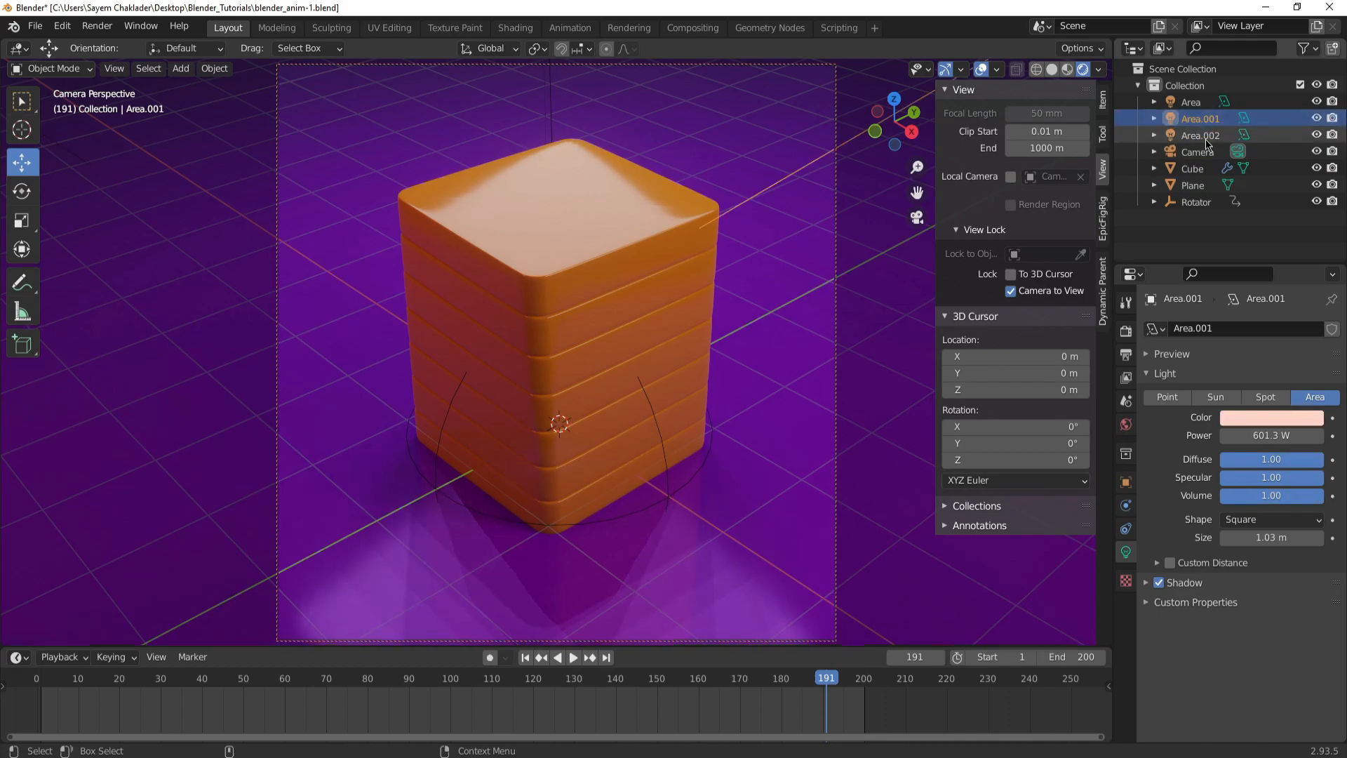
pyautogui.click(1206, 139)
pyautogui.click(1265, 419)
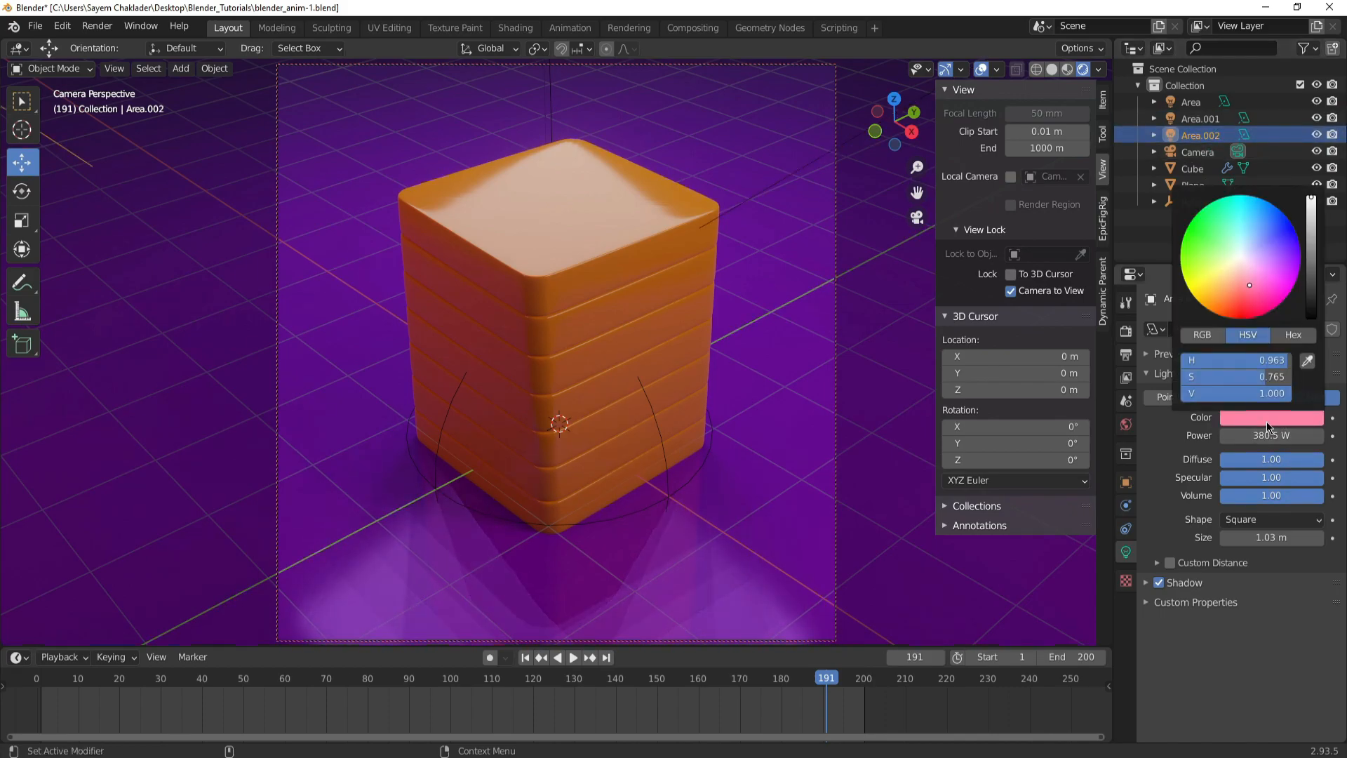
pyautogui.moveTo(1247, 276); pyautogui.dragTo(1242, 253)
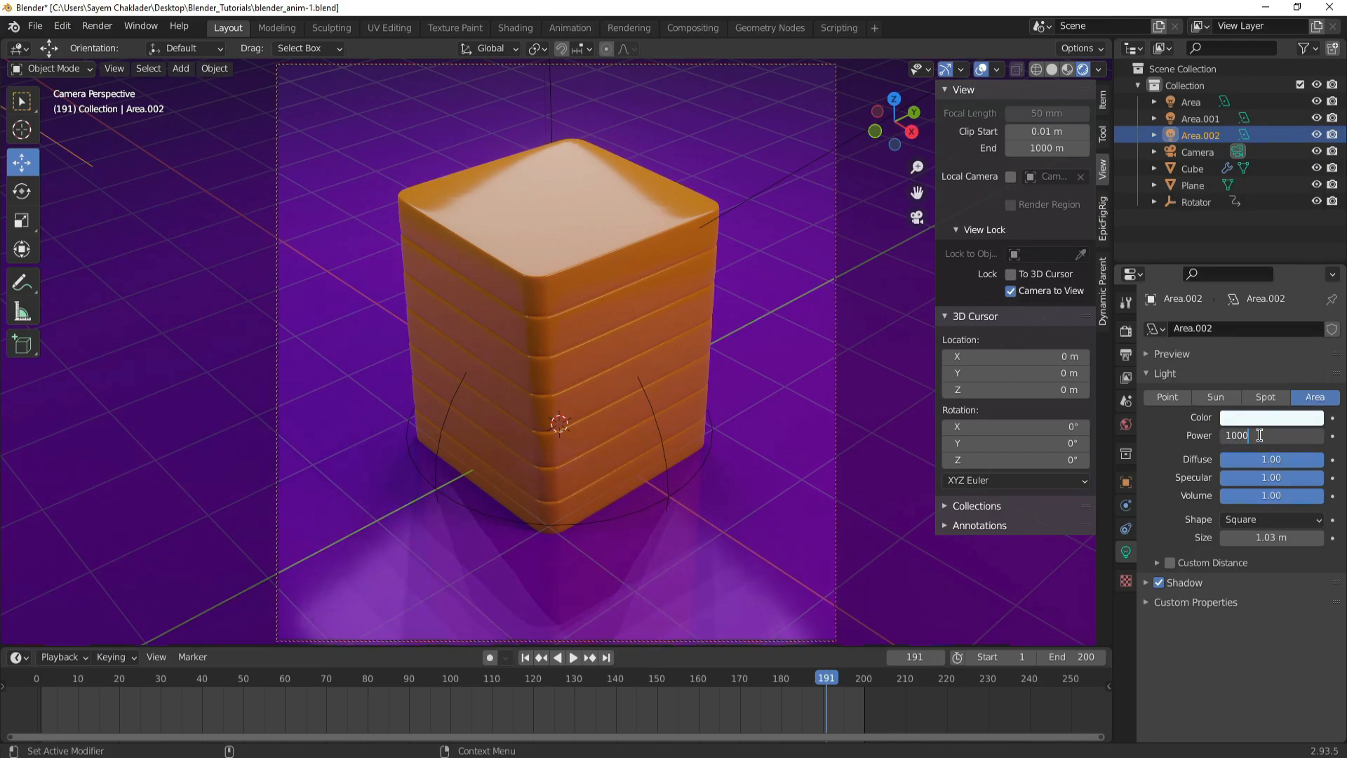
pyautogui.press('Return')
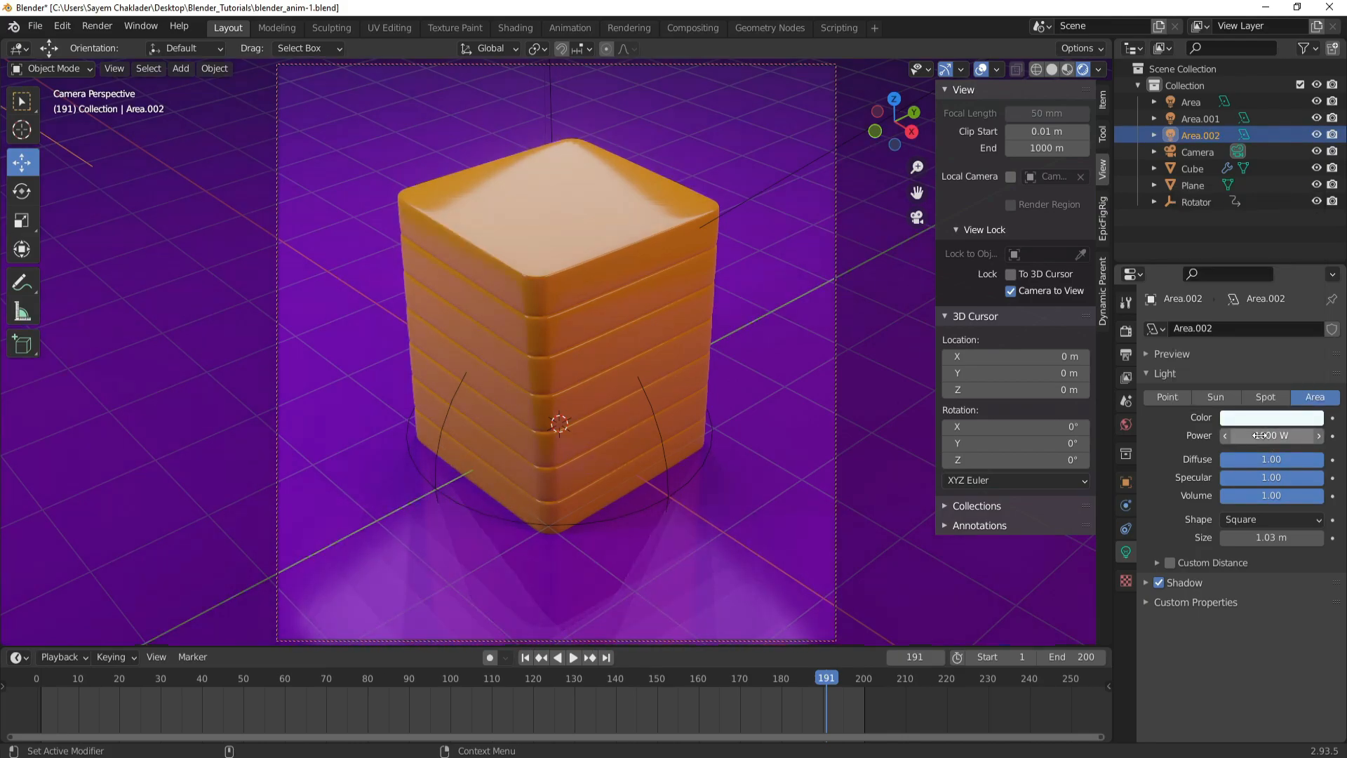
pyautogui.click(850, 301)
# Adjust the cube stack material's orange base color to a hue of 0.043 and a saturation of 0.979
pyautogui.click(609, 382)
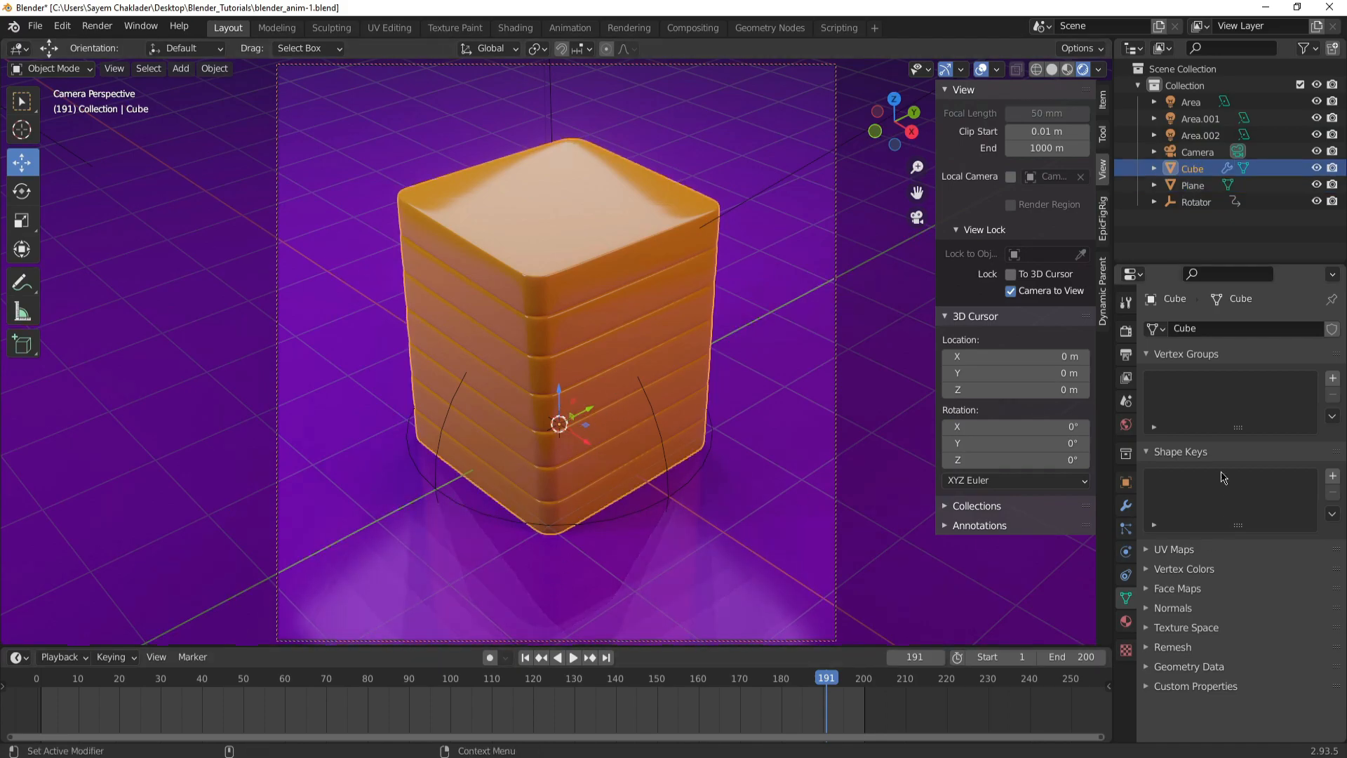
pyautogui.click(1125, 621)
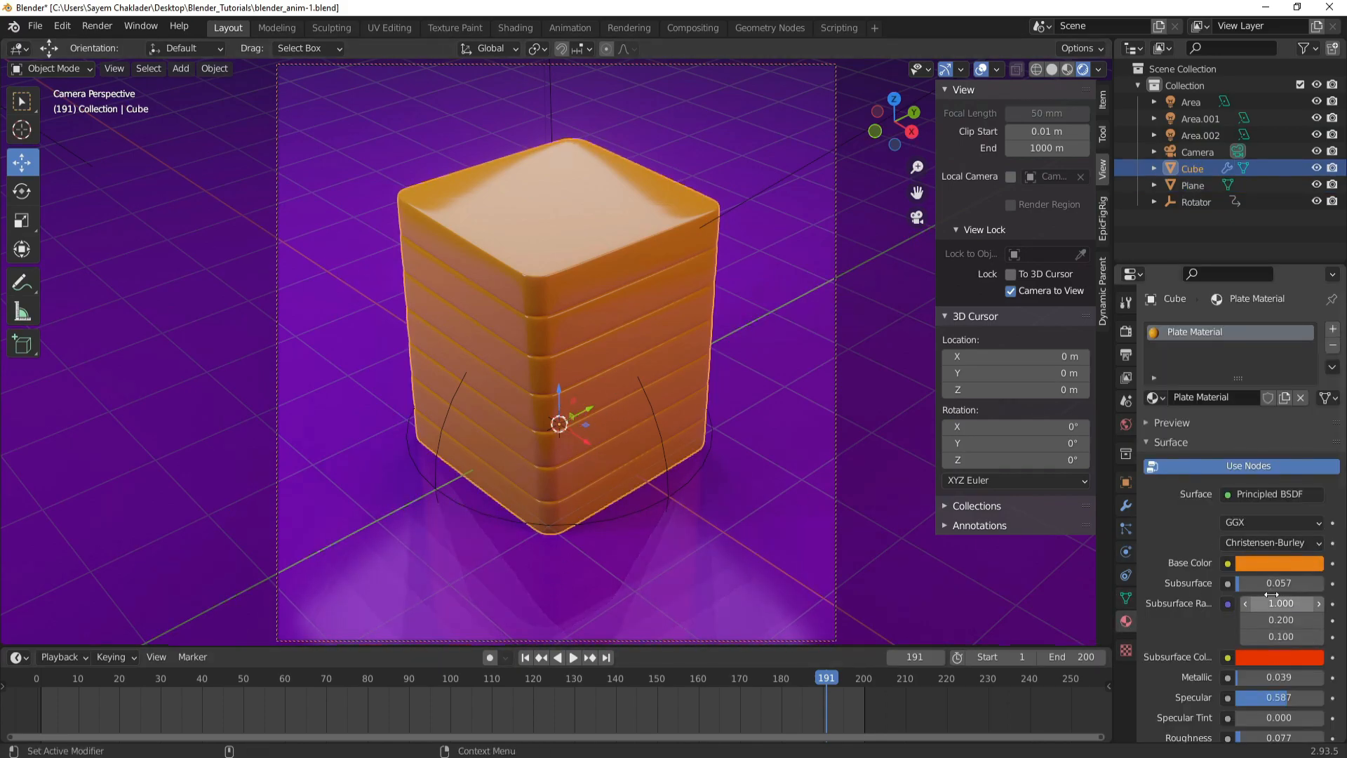
pyautogui.moveTo(1253, 592); pyautogui.dragTo(1238, 591)
pyautogui.hotkey('ctrl', 'z')
pyautogui.click(1269, 564)
pyautogui.moveTo(1212, 434)
pyautogui.mouseDown()
pyautogui.moveTo(1225, 421)
pyautogui.moveTo(1274, 430)
pyautogui.moveTo(1298, 379)
pyautogui.moveTo(1257, 330)
pyautogui.moveTo(1203, 337)
pyautogui.moveTo(1185, 368)
pyautogui.moveTo(1186, 405)
pyautogui.moveTo(1201, 434)
pyautogui.moveTo(1216, 432)
pyautogui.mouseUp()
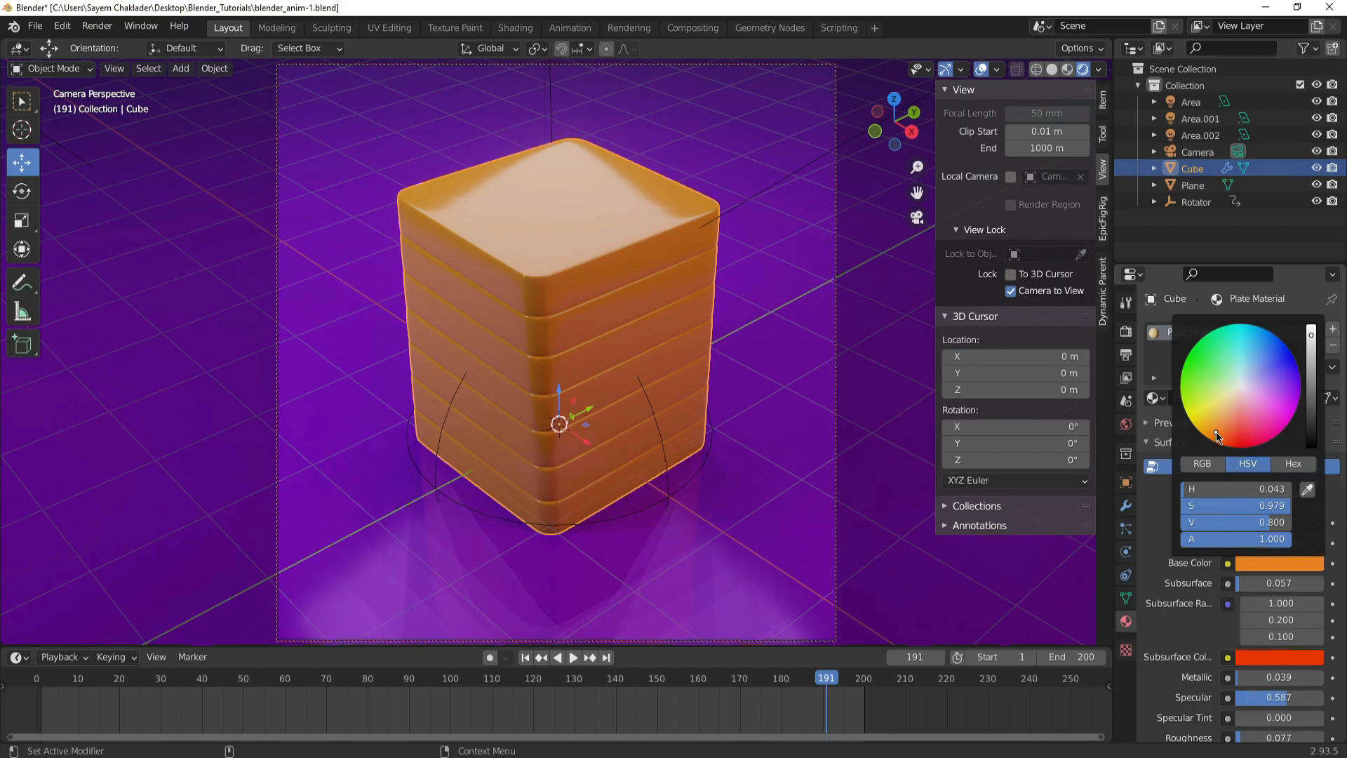
# Darken the purple base color of the floor plane's material and return to frame 1
pyautogui.click(781, 483)
pyautogui.click(1259, 564)
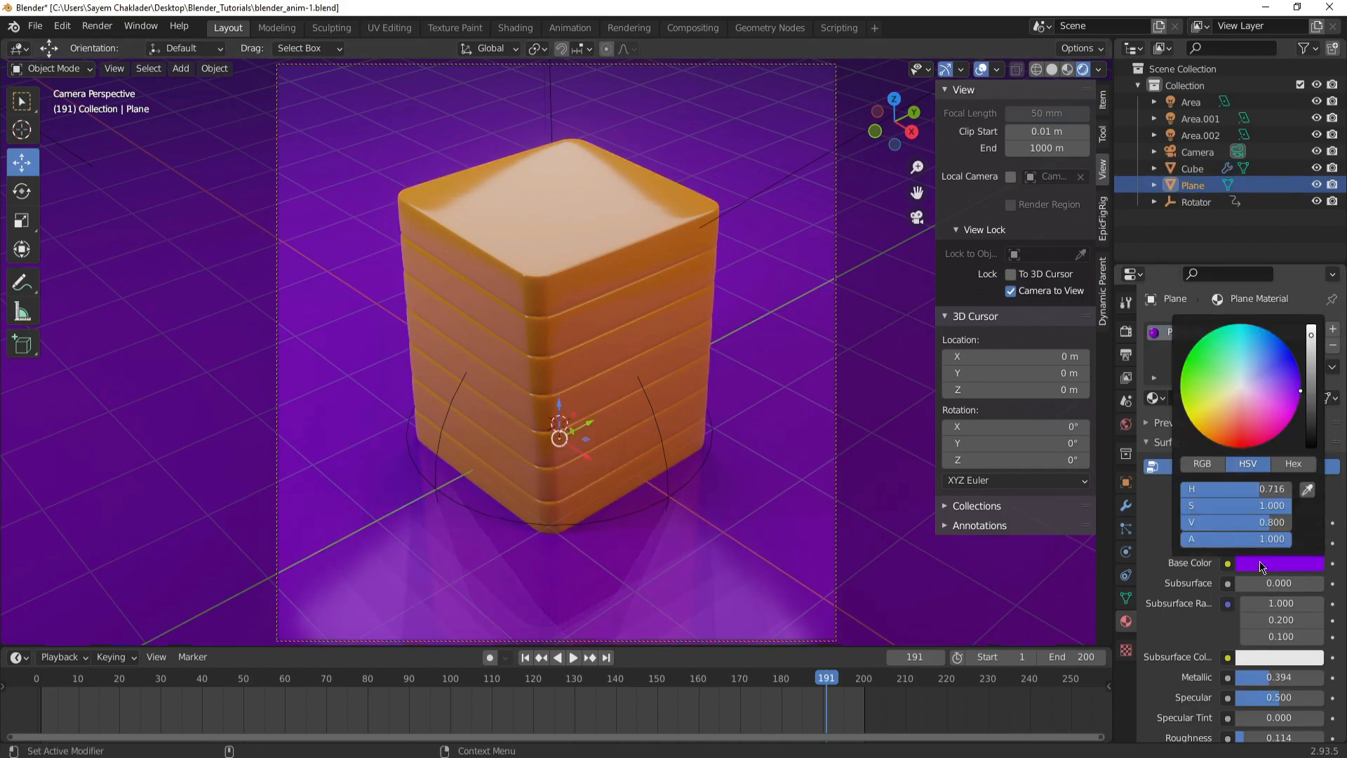
pyautogui.moveTo(1310, 344)
pyautogui.mouseDown()
pyautogui.moveTo(1310, 387)
pyautogui.moveTo(1310, 363)
pyautogui.mouseUp()
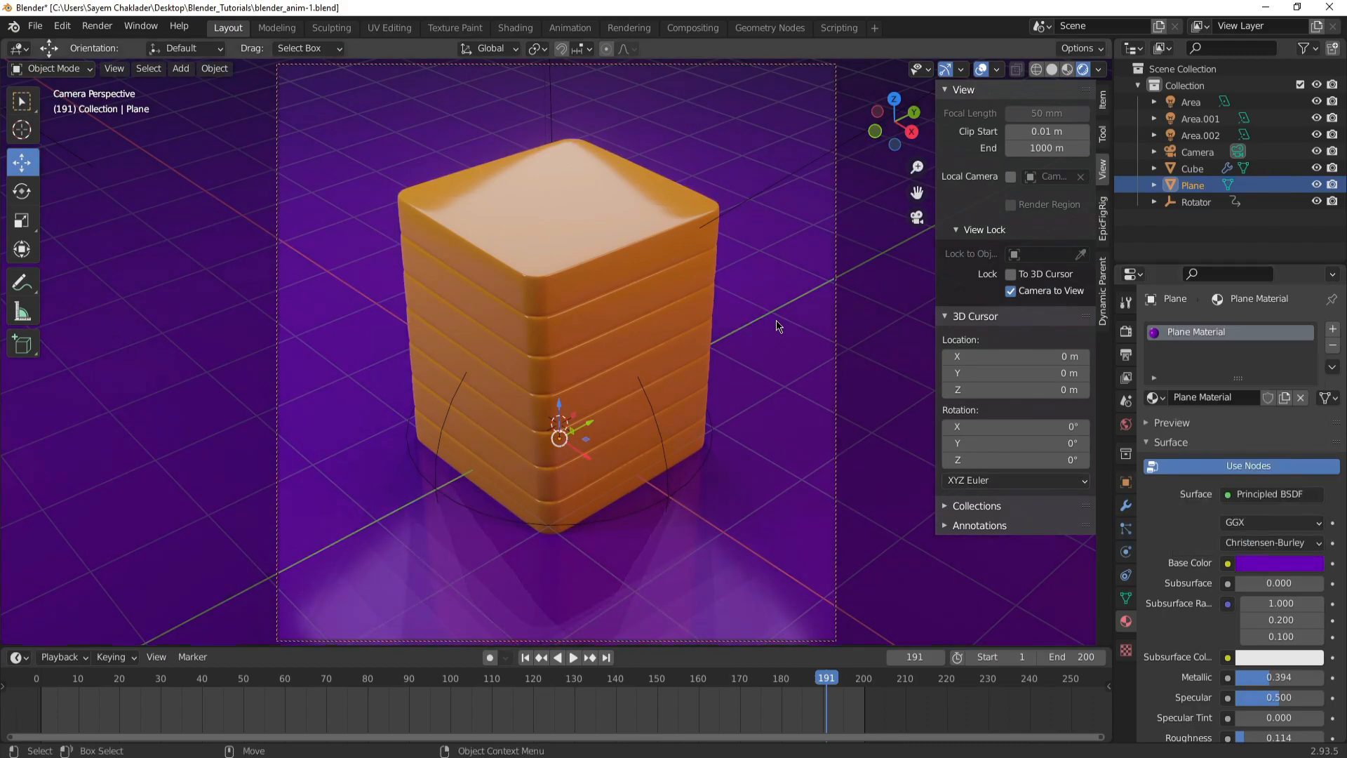
pyautogui.moveTo(818, 685); pyautogui.dragTo(42, 696)
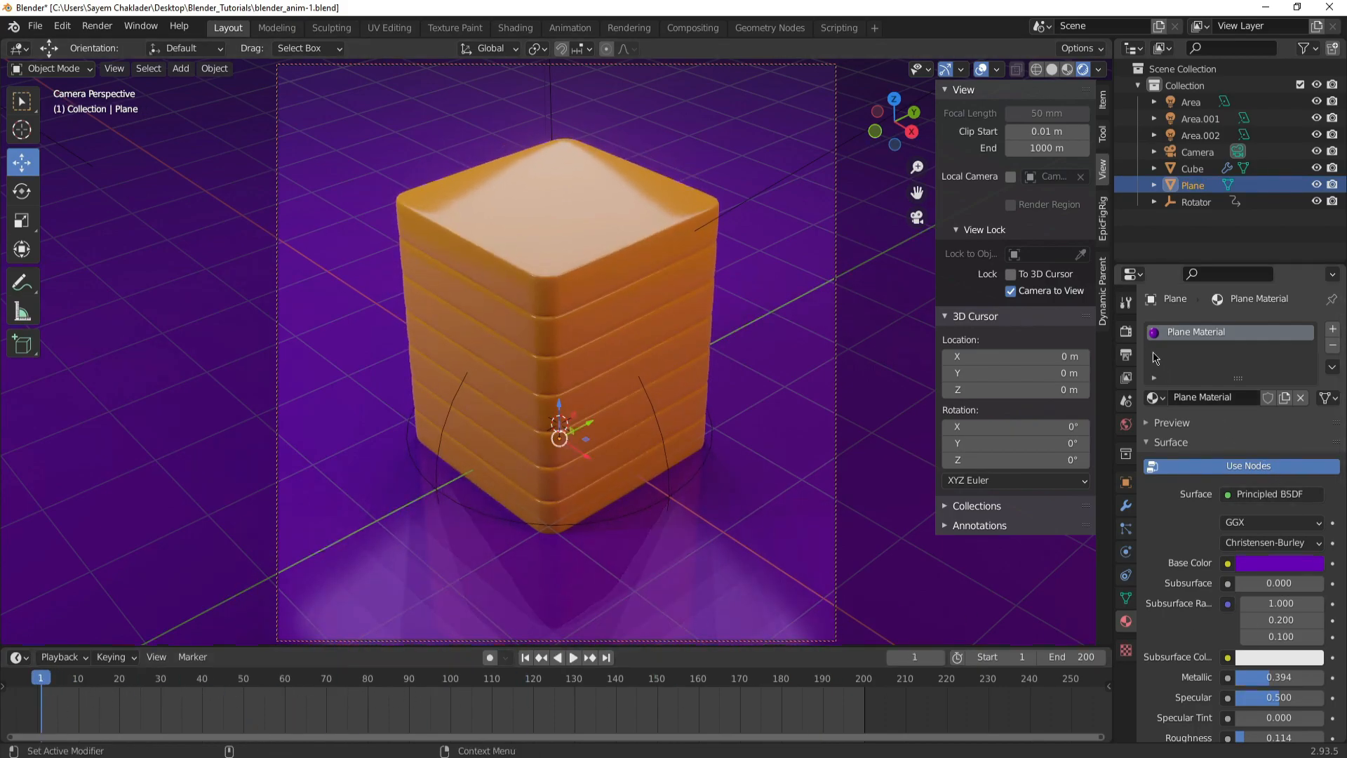
# Review the Eevee sampling, effects, shadow and indirect lighting settings and the scene's output dimensions, frame range and file settings
pyautogui.click(1126, 334)
pyautogui.click(1127, 356)
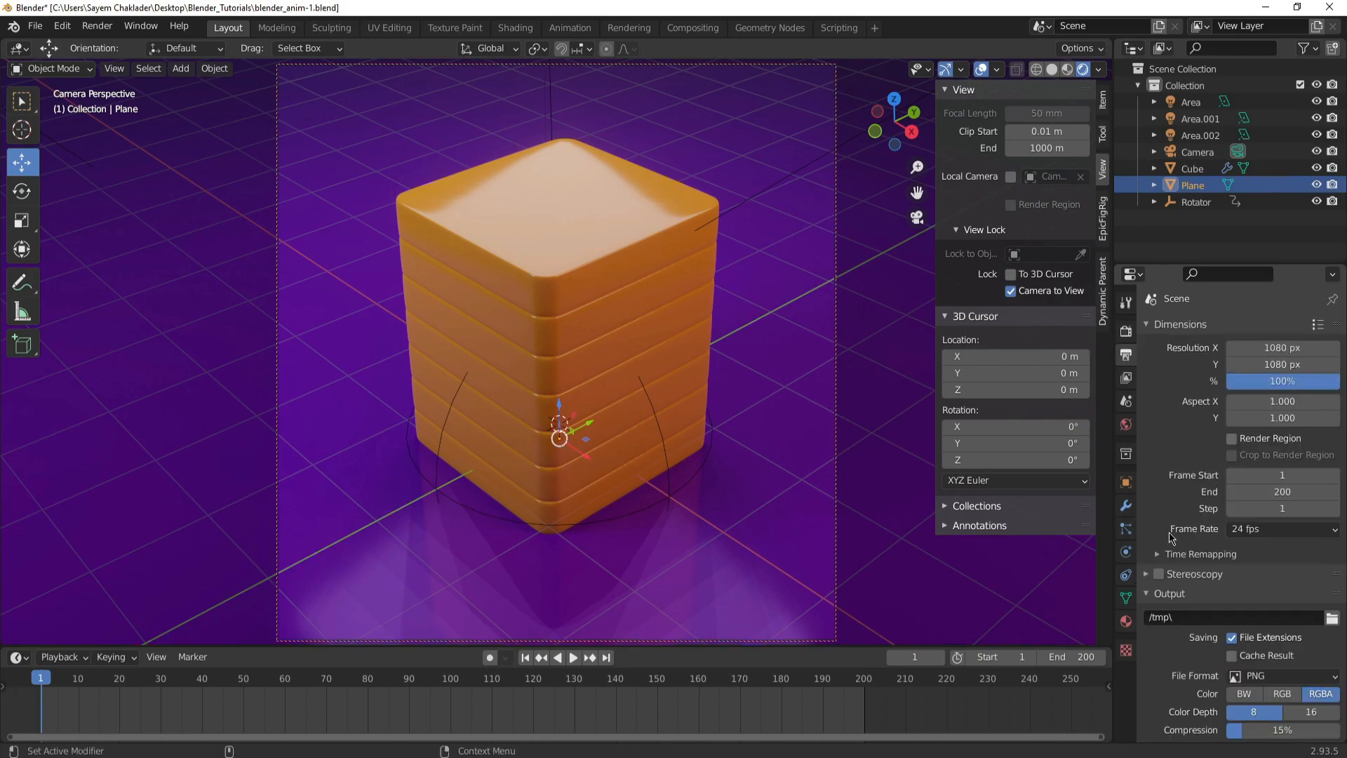
pyautogui.click(1126, 334)
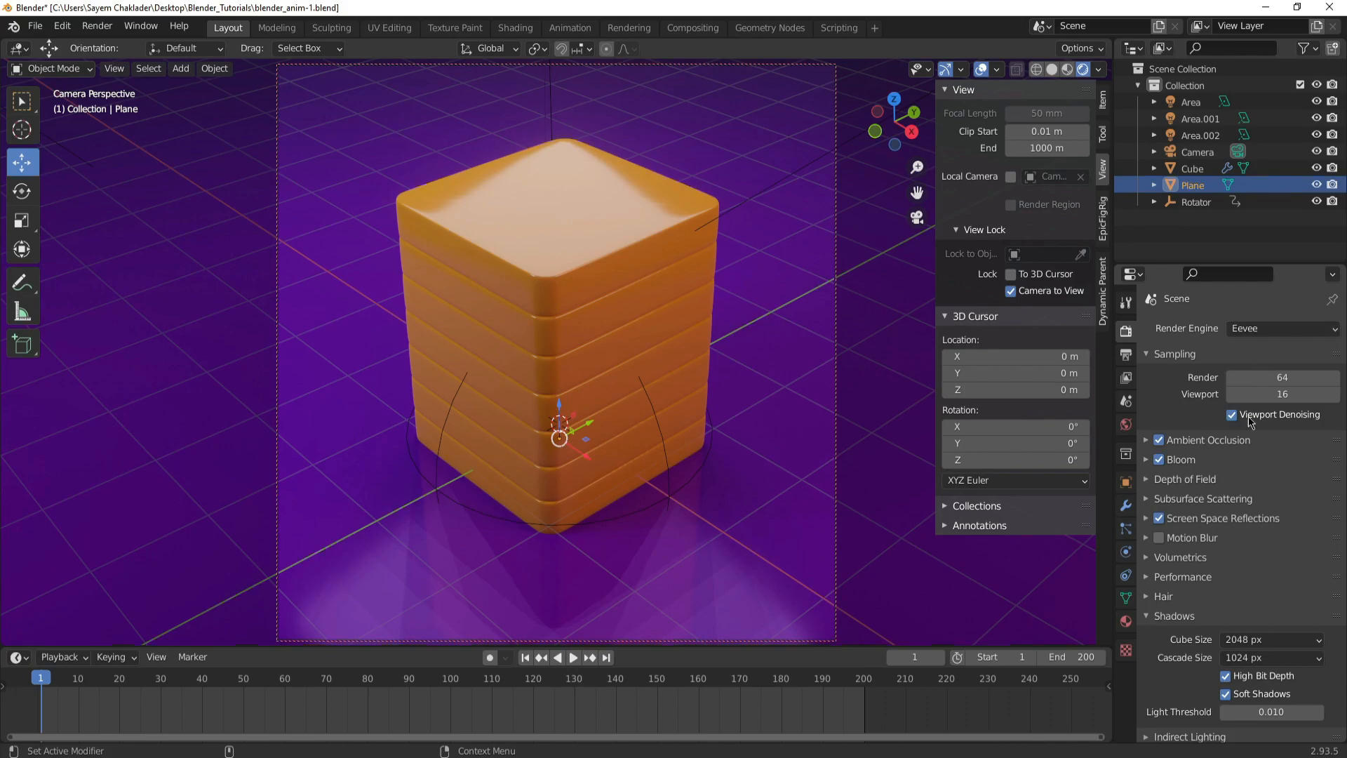
pyautogui.scroll(-3, 1193, 637)
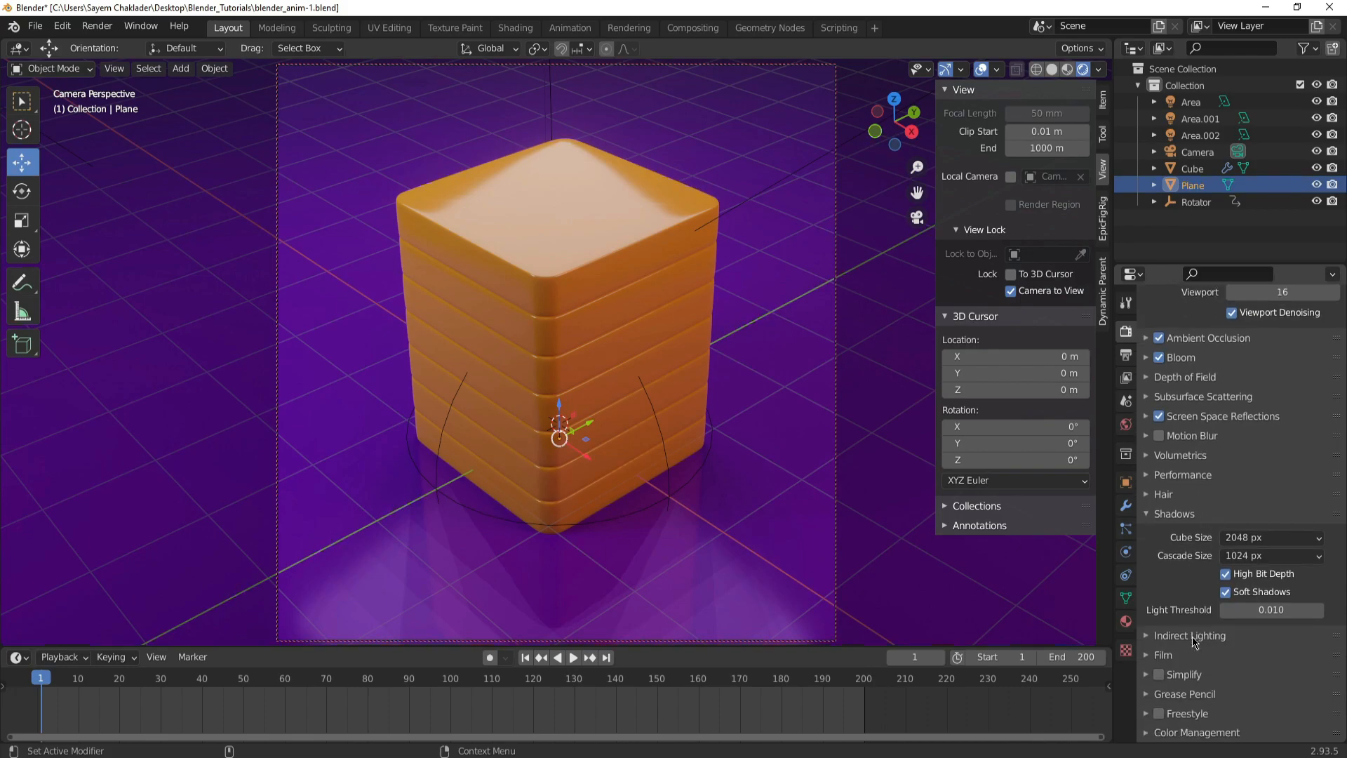
pyautogui.click(1150, 636)
pyautogui.click(1149, 637)
pyautogui.click(1126, 356)
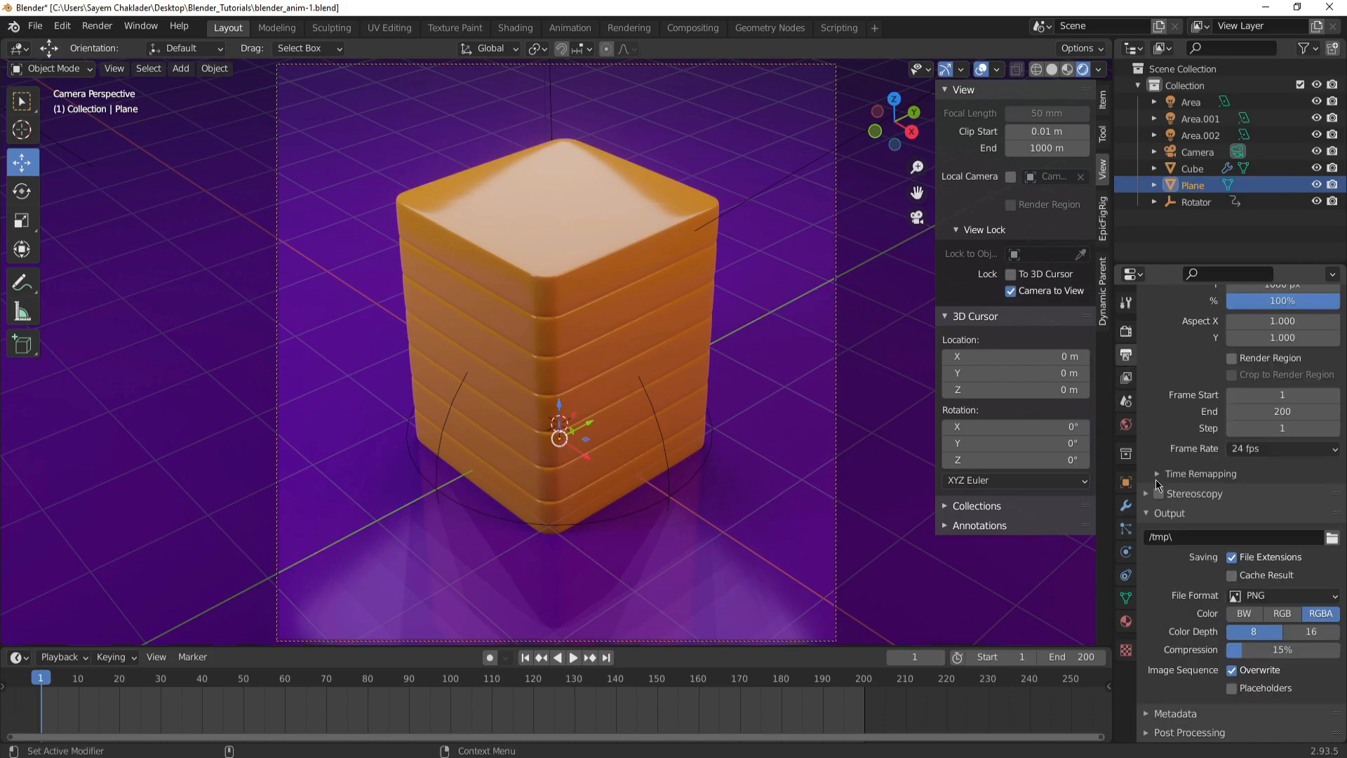
pyautogui.scroll(3, 1155, 480)
pyautogui.scroll(-3, 1163, 498)
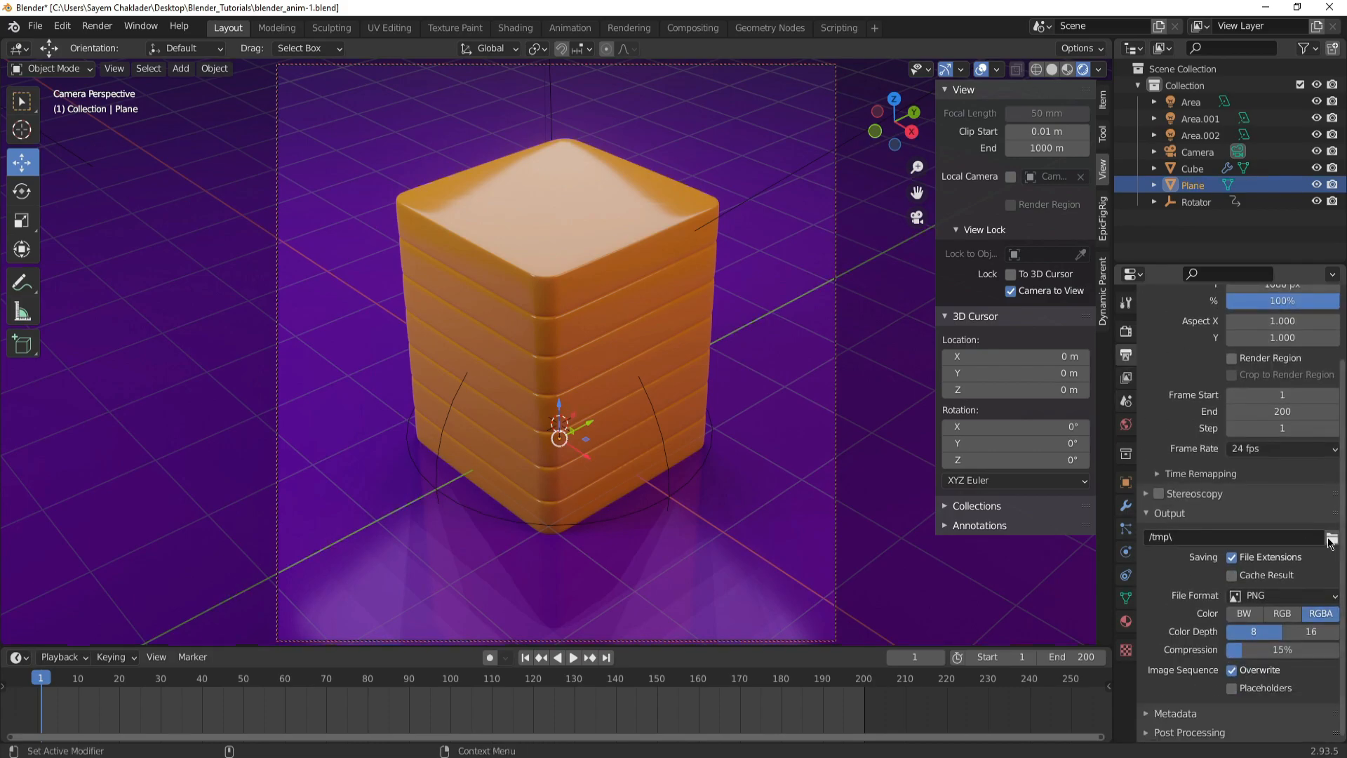
# Set the render output location to the Blender_Tutorials folder on the desktop with the file name blender_anim-1
pyautogui.click(1330, 538)
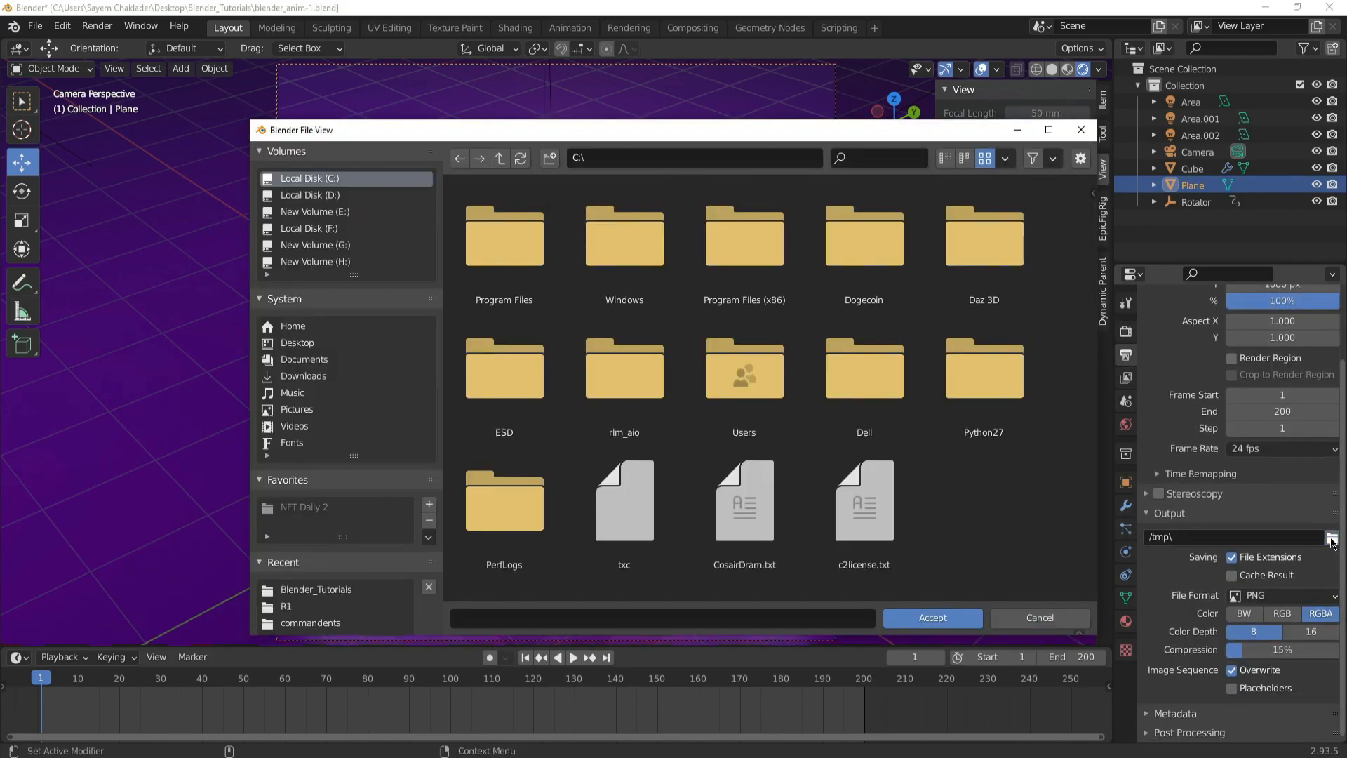
pyautogui.click(326, 344)
pyautogui.doubleClick(522, 251)
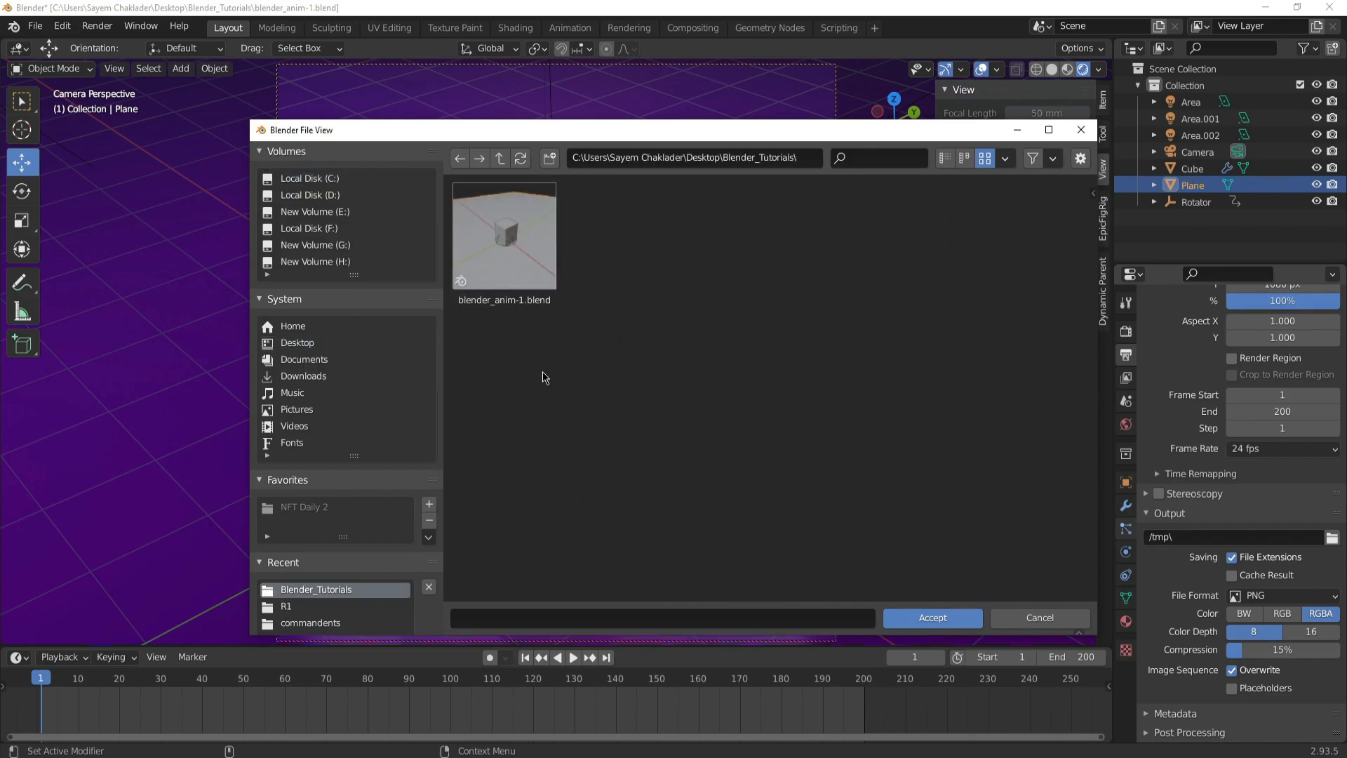
pyautogui.click(512, 617)
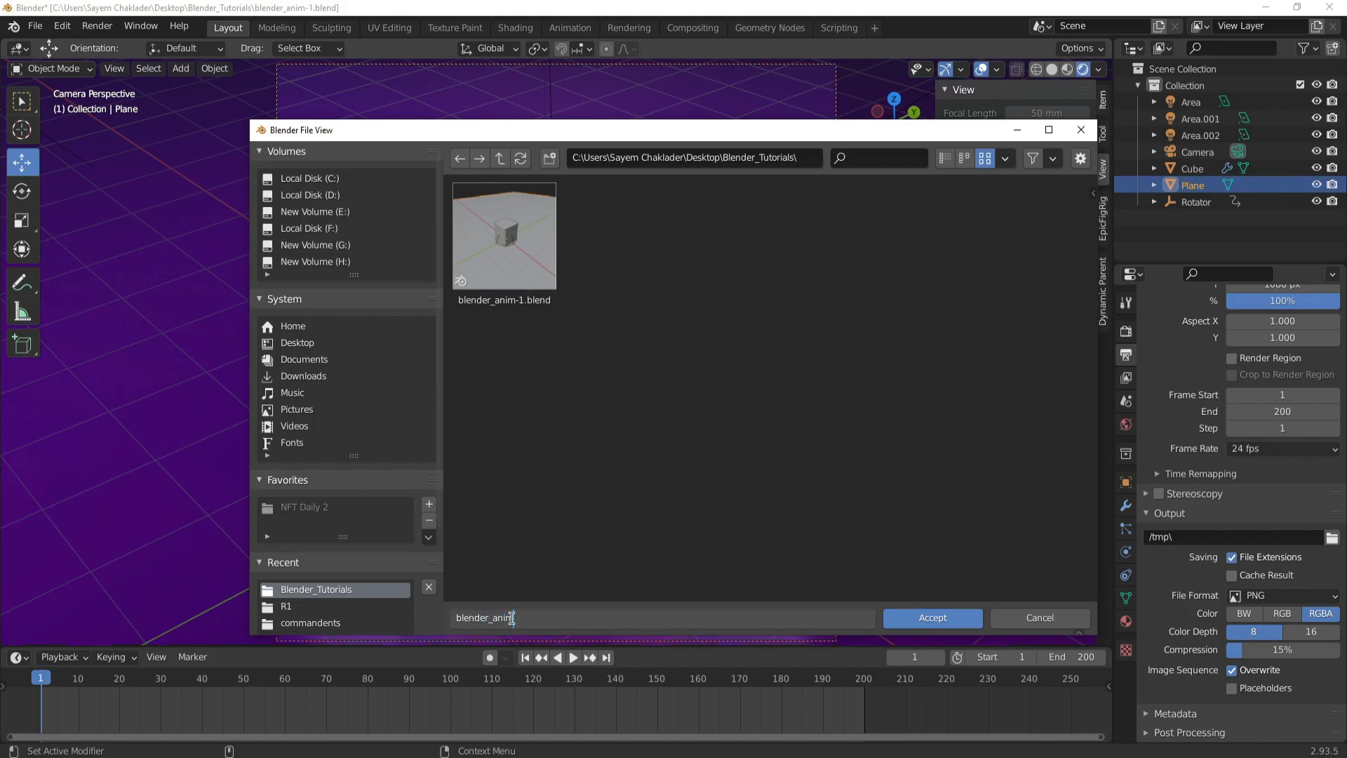
pyautogui.click(943, 621)
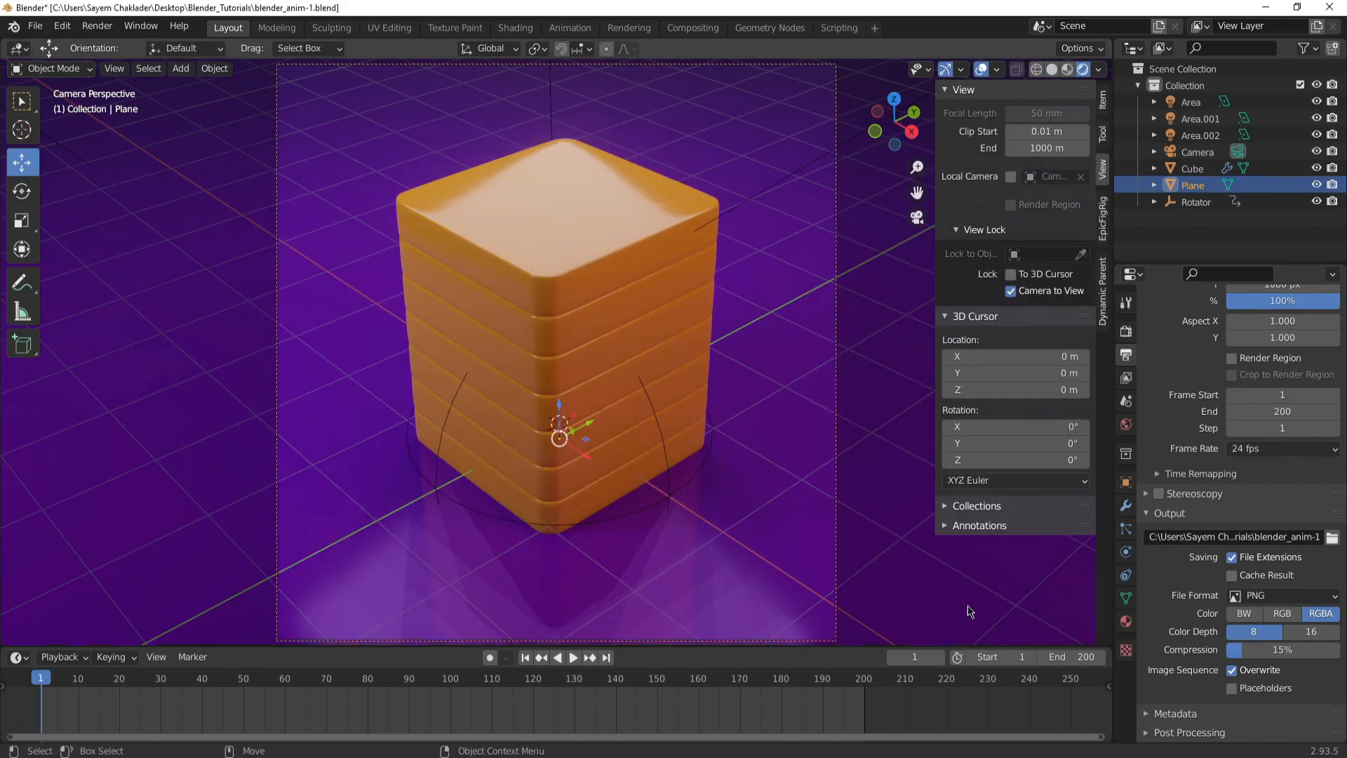
# Change the render output file format to FFmpeg Video
pyautogui.click(1296, 602)
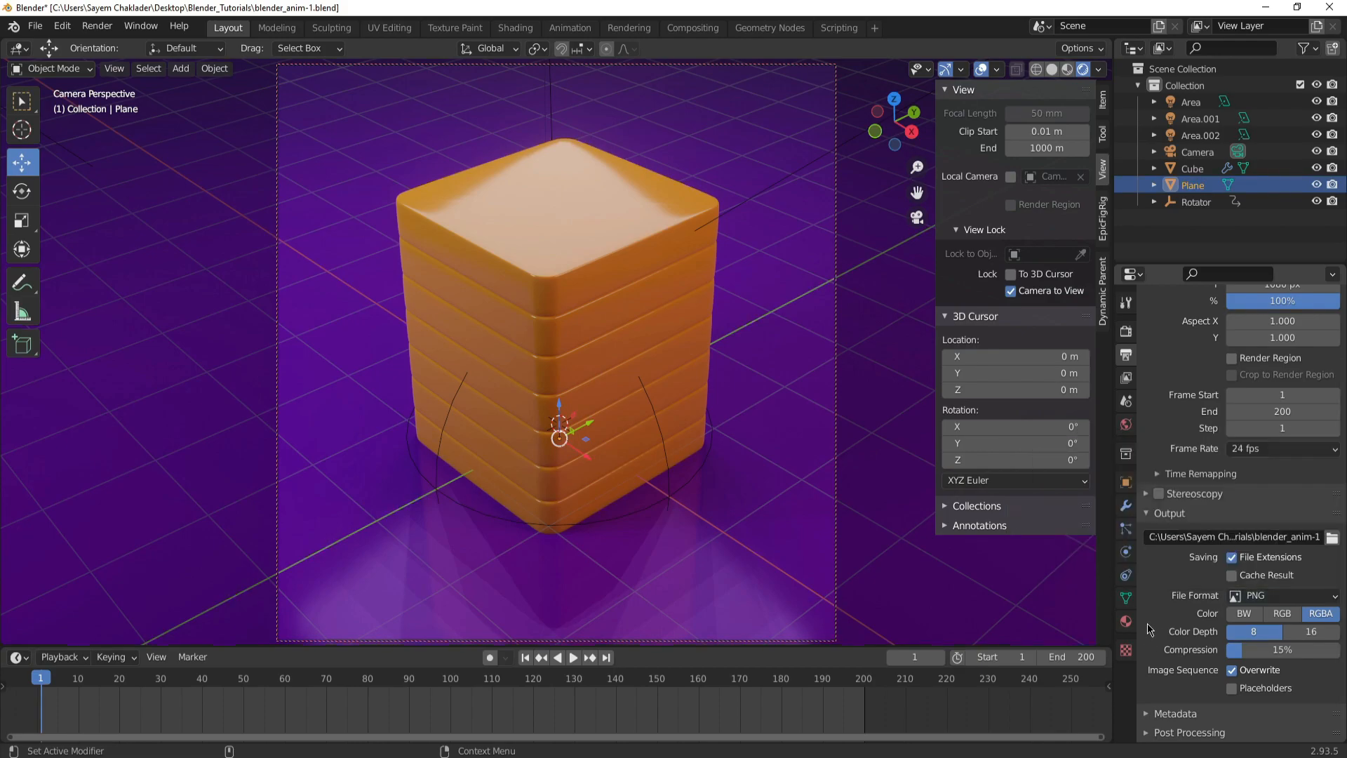
pyautogui.click(1257, 600)
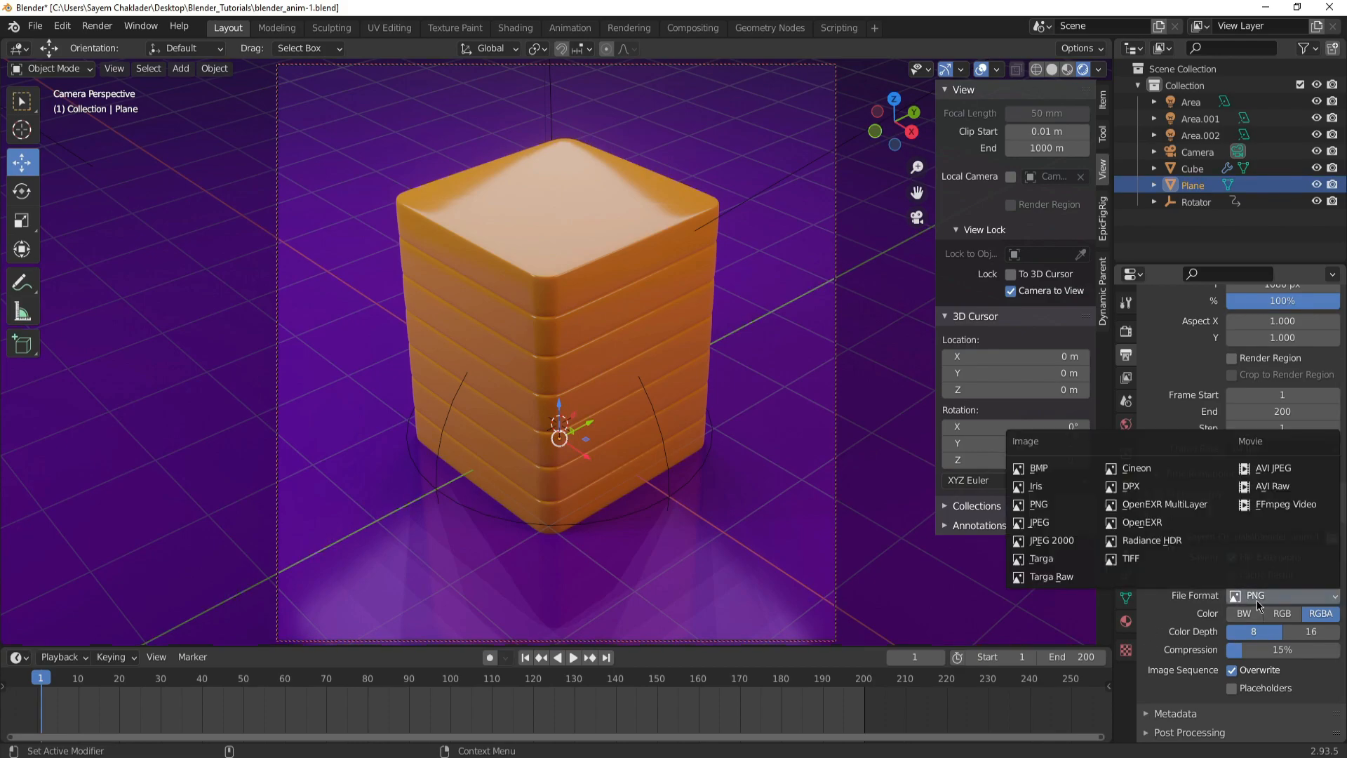
pyautogui.click(1268, 505)
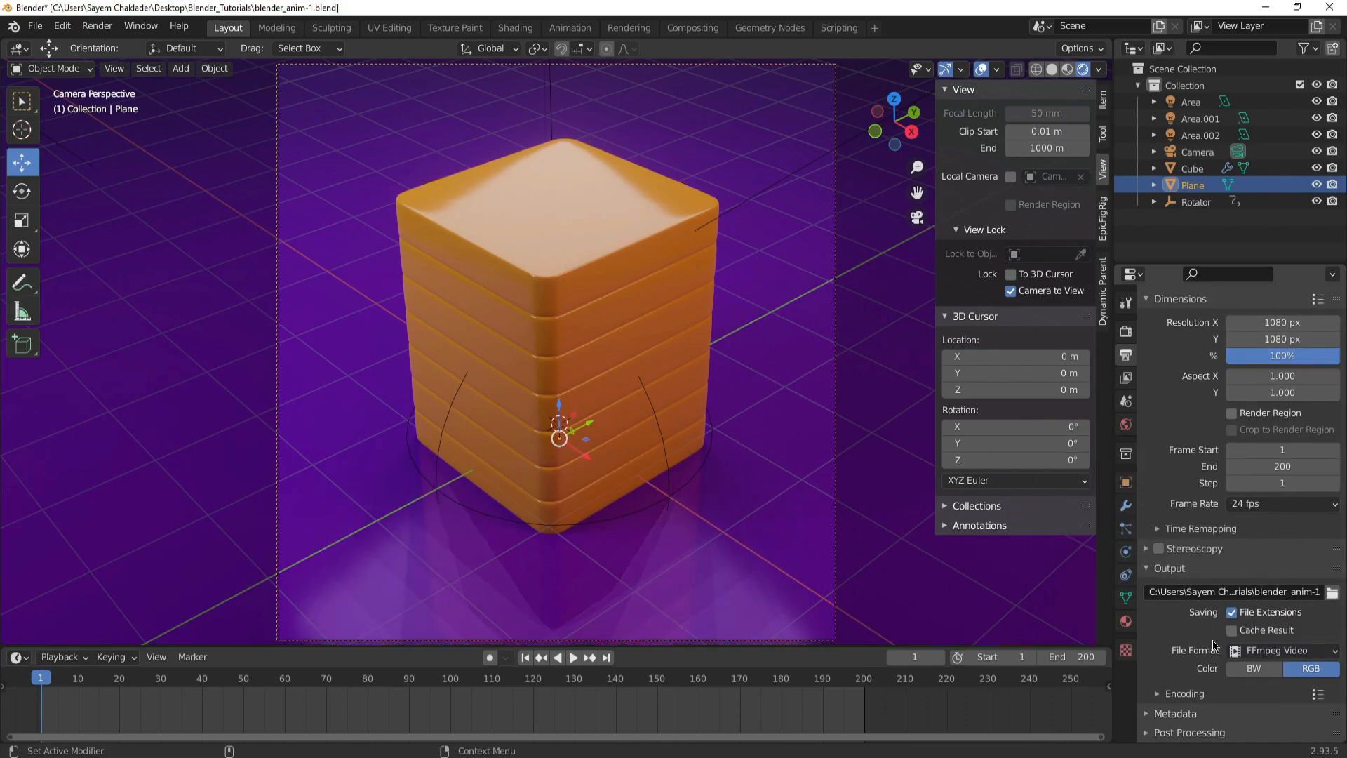
# Try AVI JPEG as the output format with a higher quality and switch back to FFmpeg Video
pyautogui.click(1258, 652)
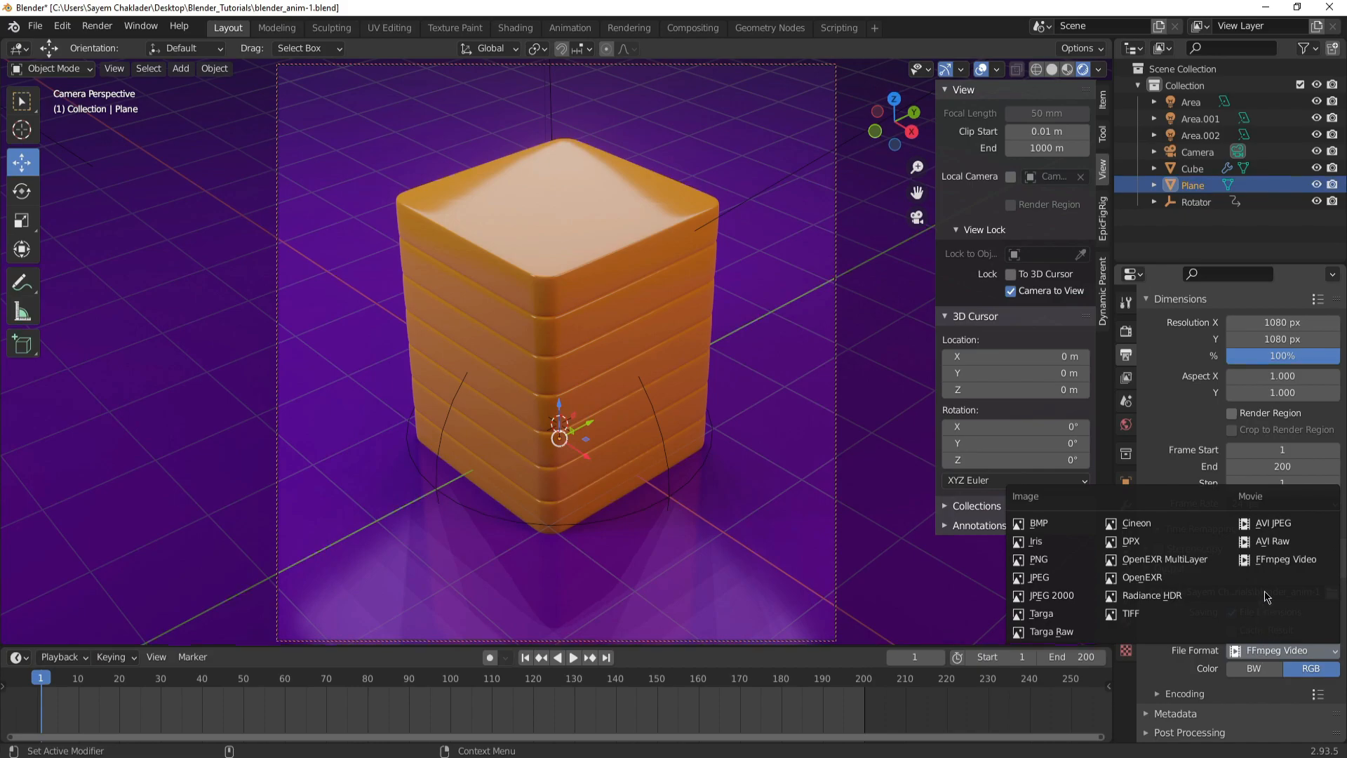
pyautogui.click(1270, 524)
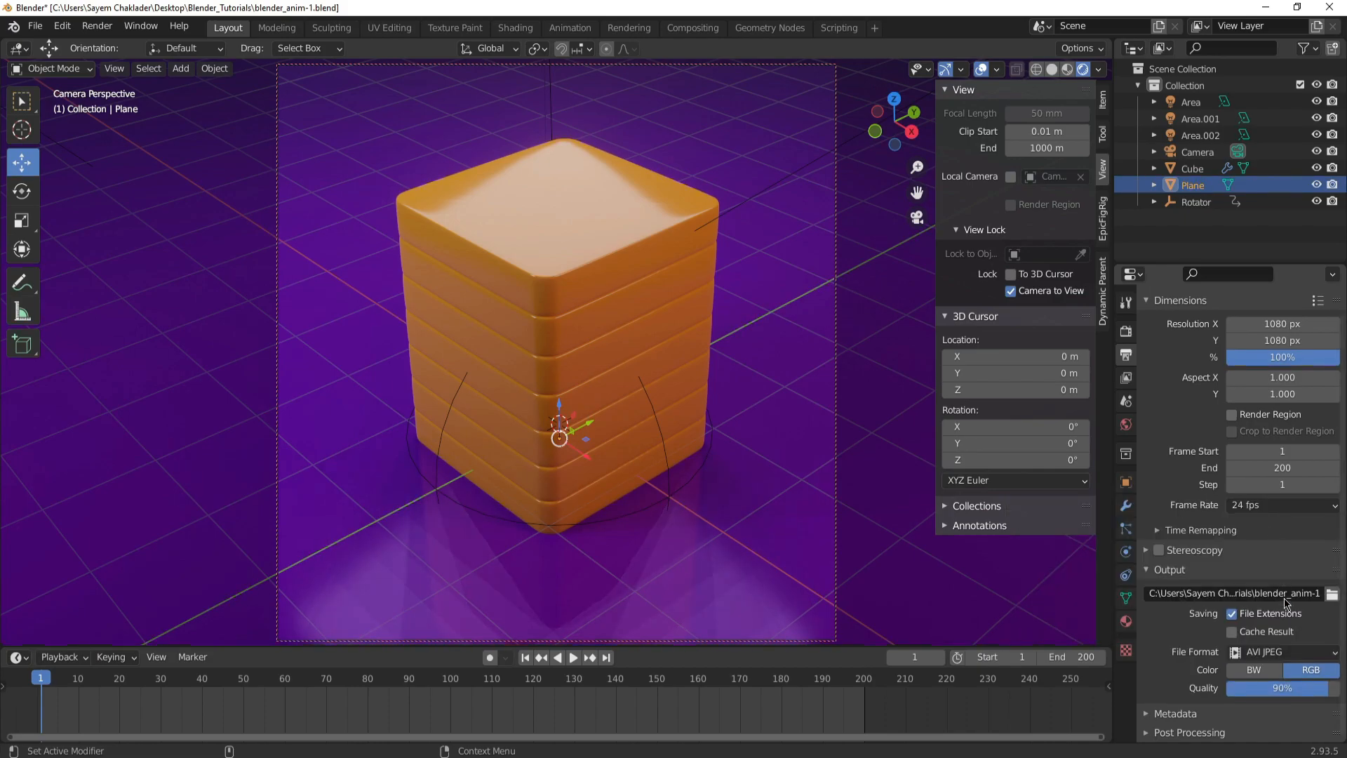
pyautogui.moveTo(1293, 689); pyautogui.dragTo(1339, 688)
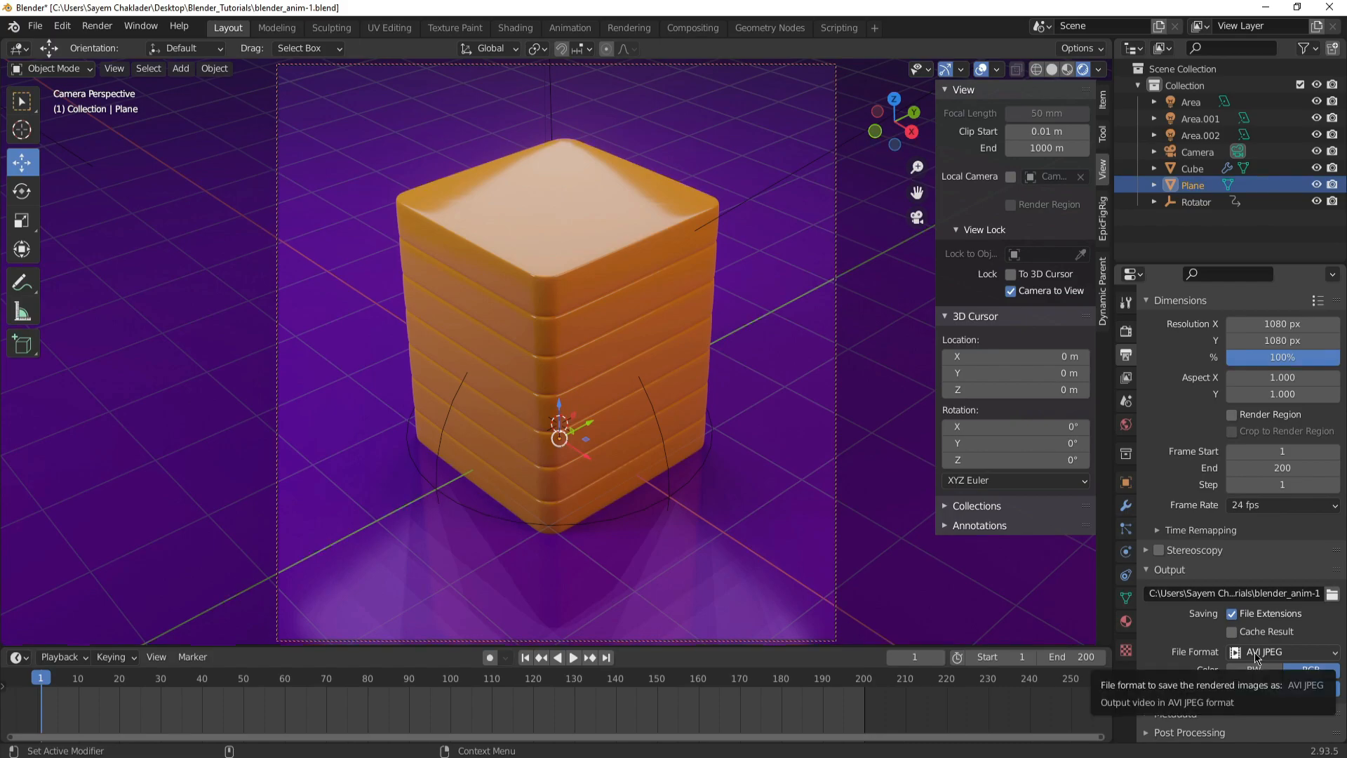
pyautogui.click(1256, 652)
pyautogui.click(1266, 561)
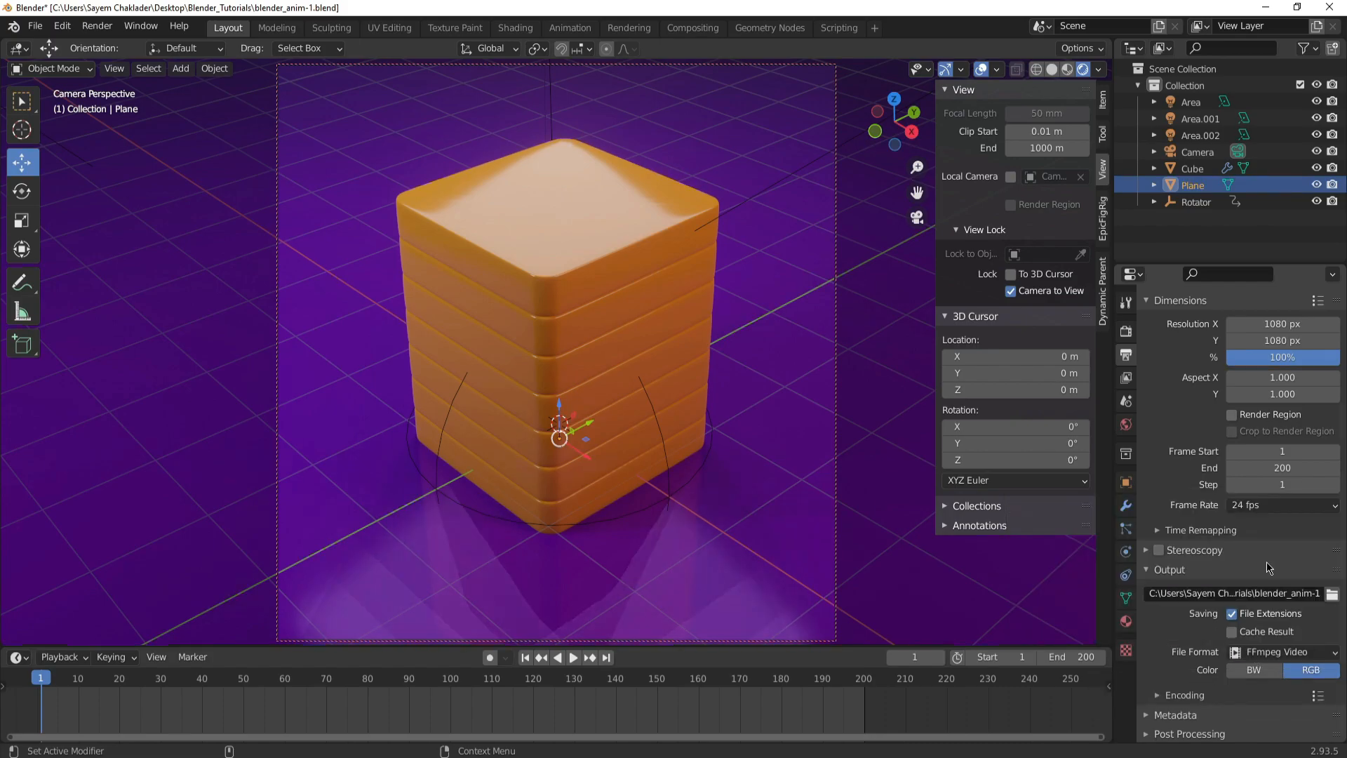
# Set the video encoding to Lossless output quality and Slowest encoding speed, and check the audio and frame rate options
pyautogui.click(1165, 694)
pyautogui.scroll(-4, 1161, 673)
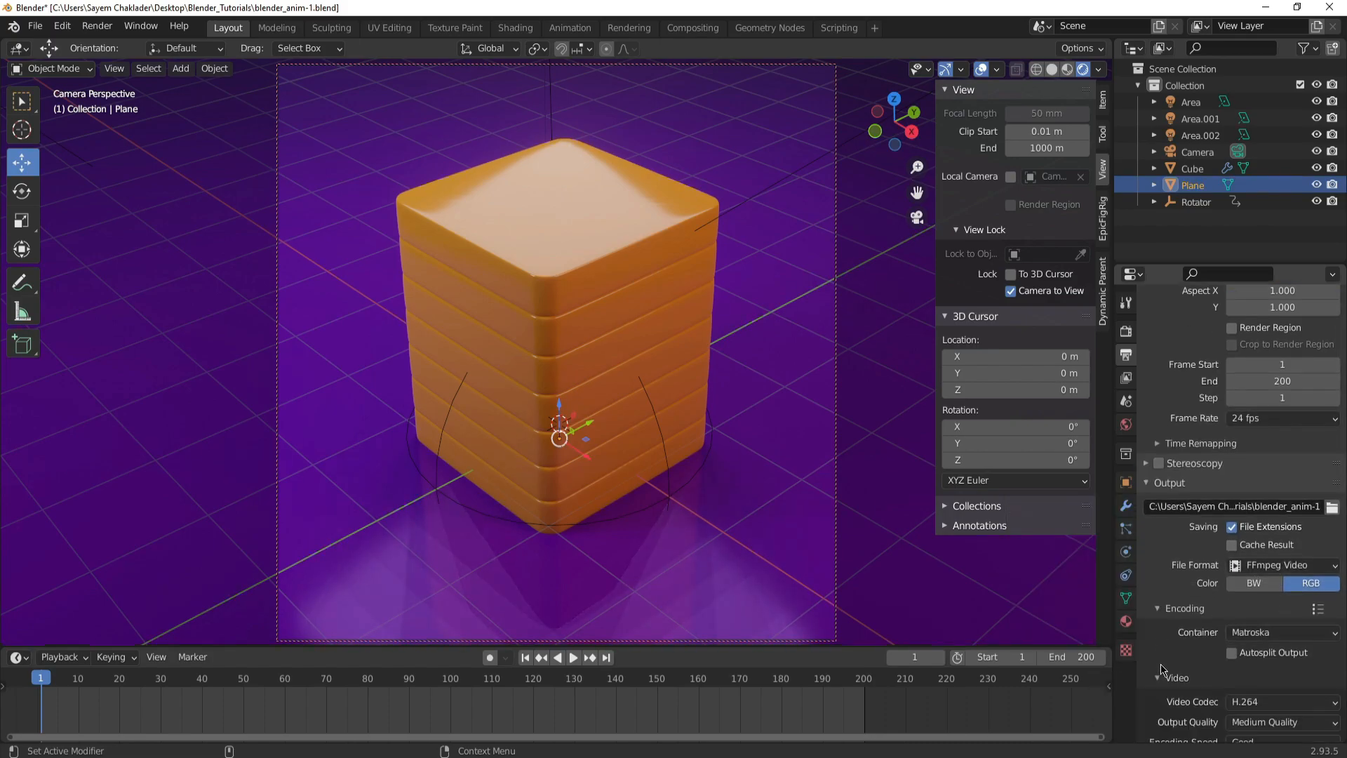
pyautogui.scroll(-2, 1161, 667)
pyautogui.click(1265, 636)
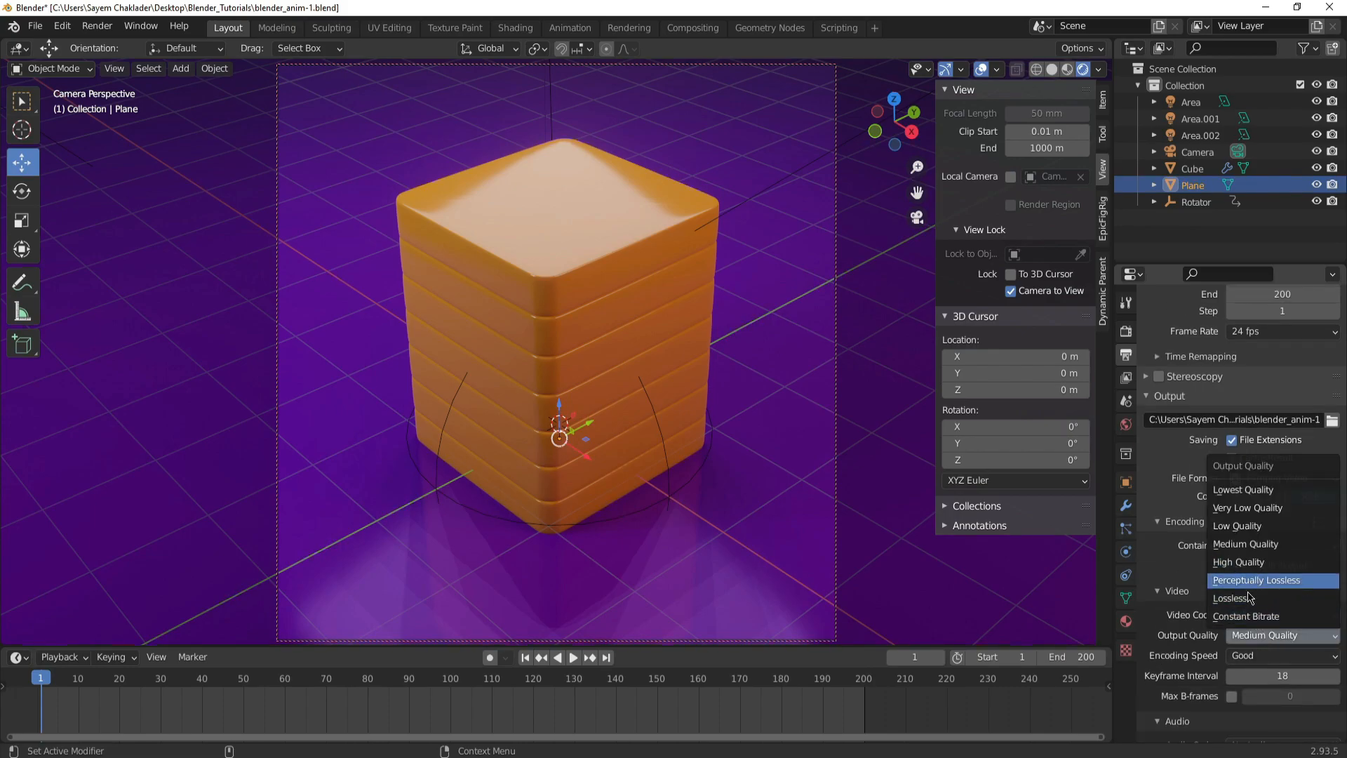
pyautogui.click(1244, 599)
pyautogui.click(1256, 654)
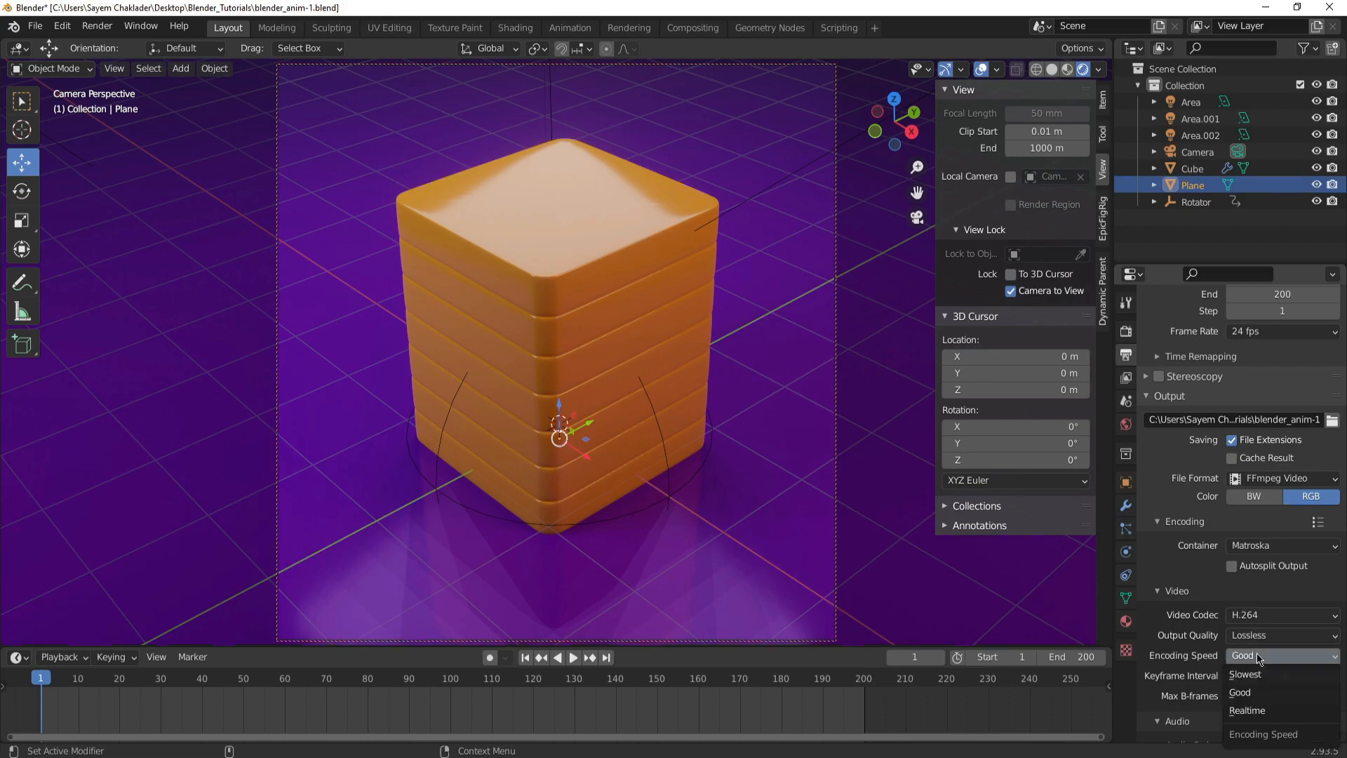
pyautogui.click(1256, 674)
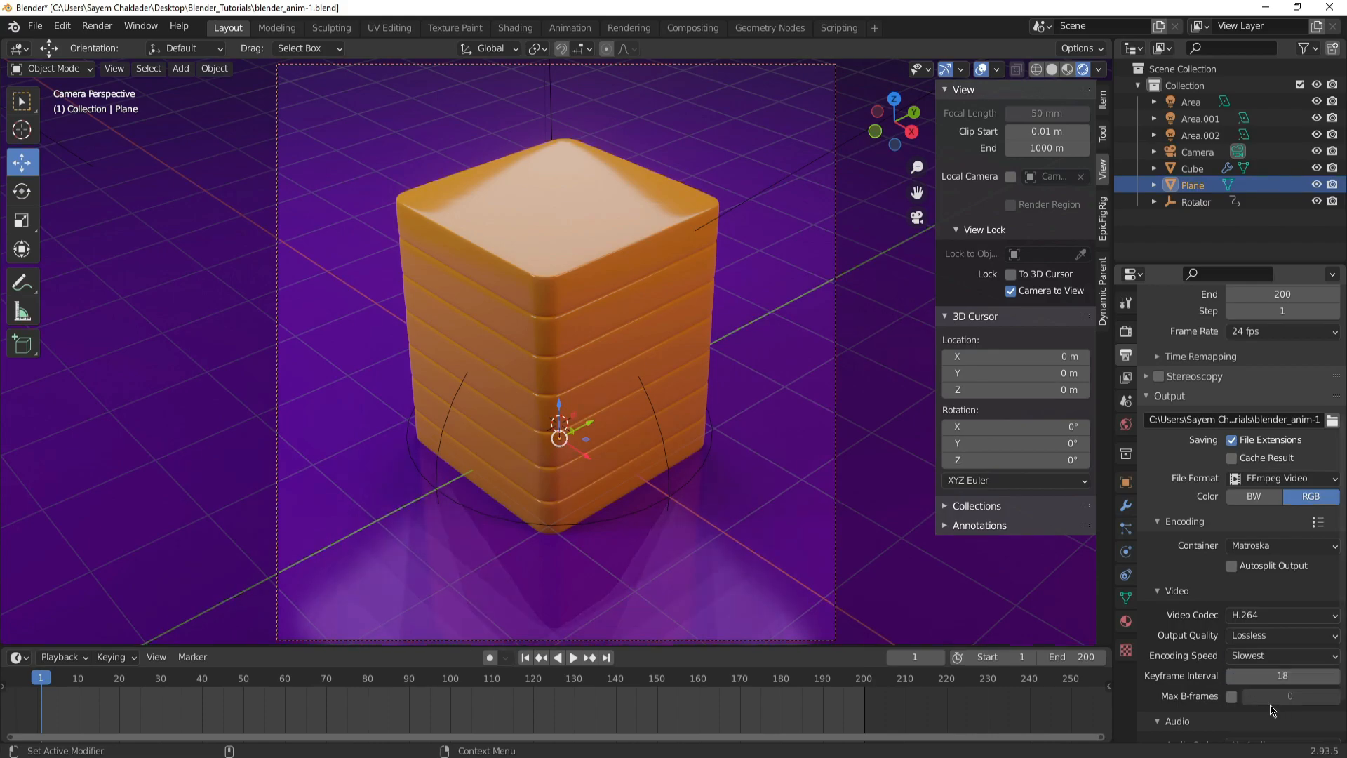
pyautogui.scroll(-2, 1176, 690)
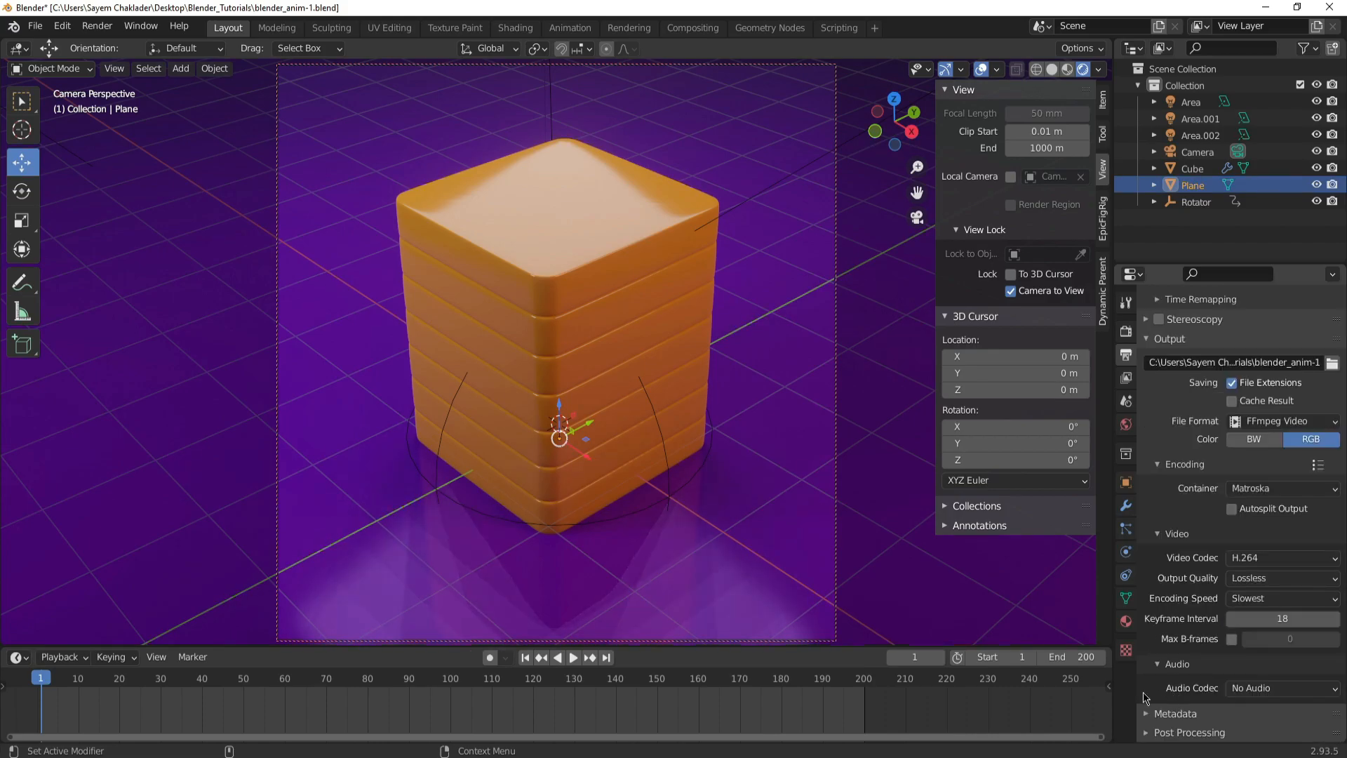
pyautogui.scroll(5, 1170, 610)
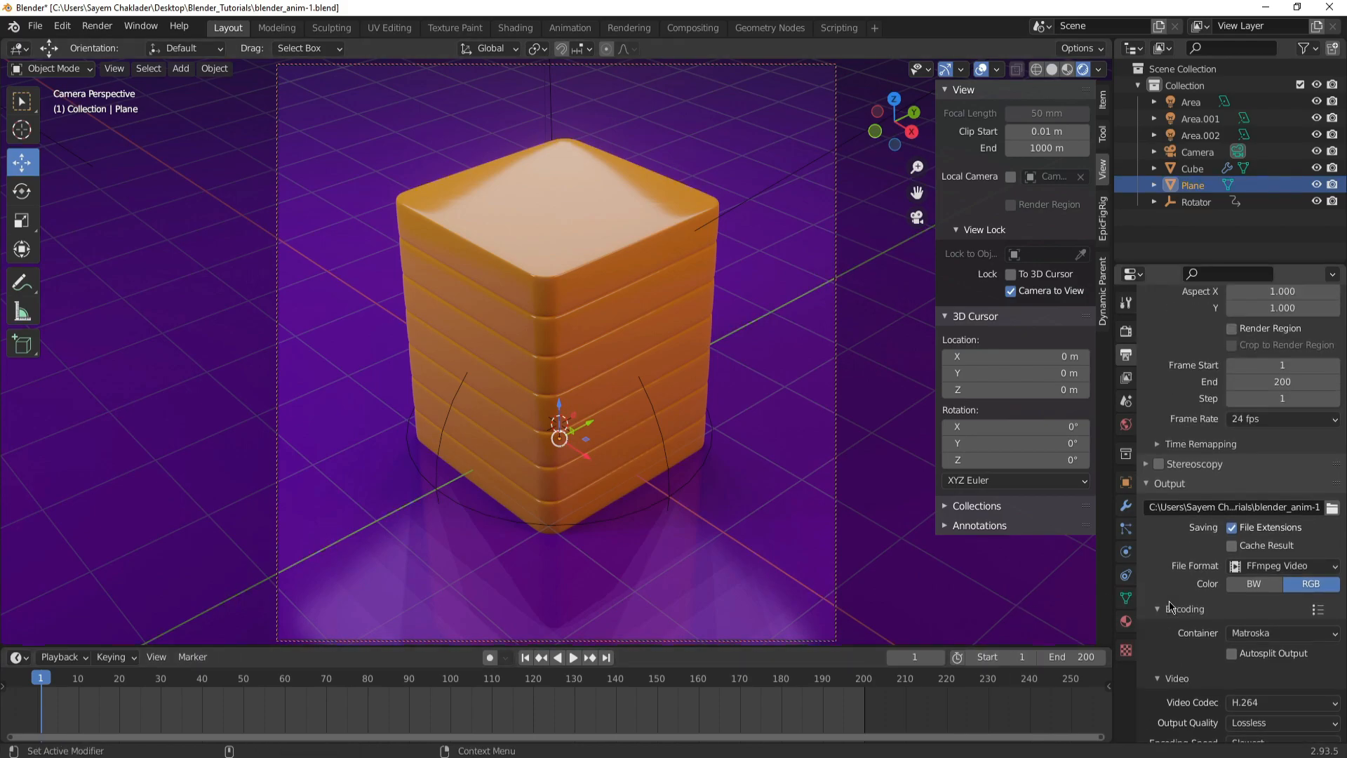
pyautogui.scroll(4, 1169, 603)
pyautogui.click(1256, 531)
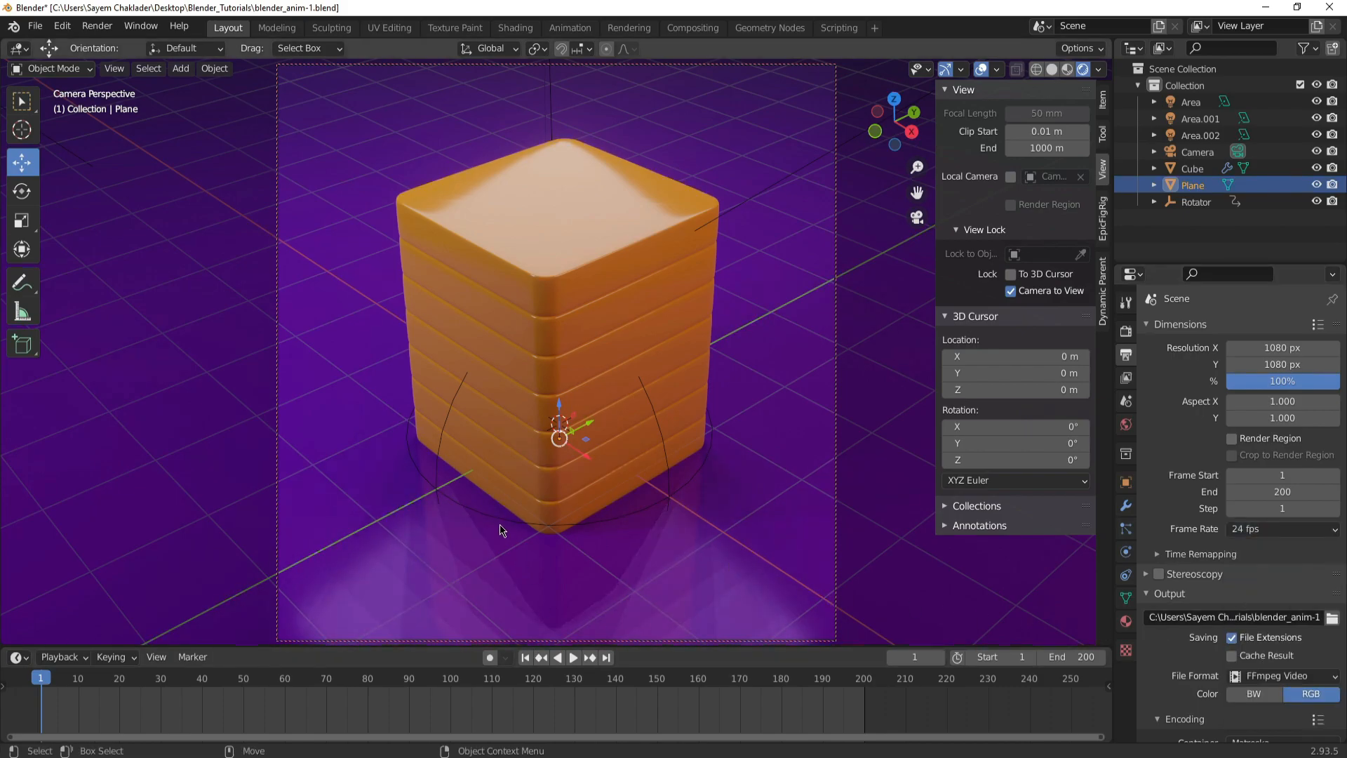
# Play back the twisting stack animation through the camera and return to its first frame
pyautogui.press('space')
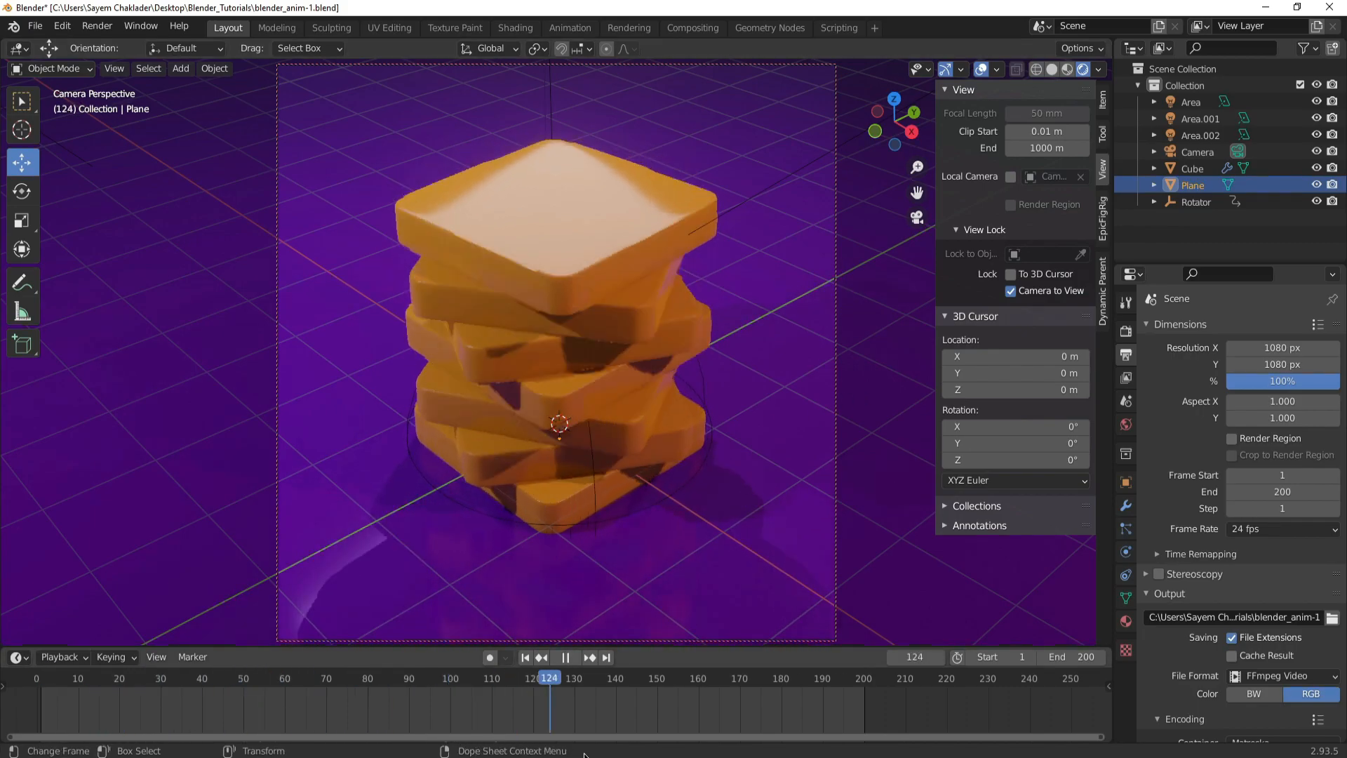
pyautogui.moveTo(867, 754); pyautogui.dragTo(44, 727)
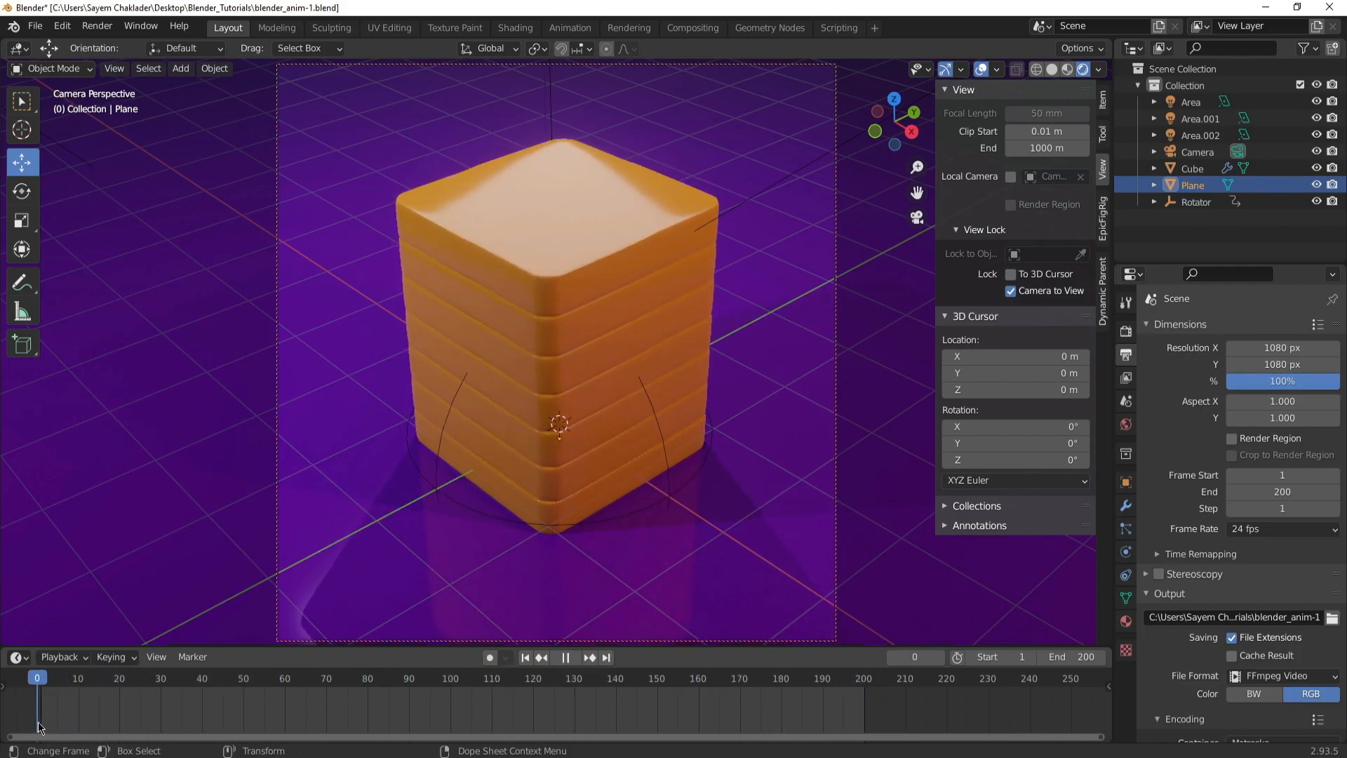
pyautogui.press('space')
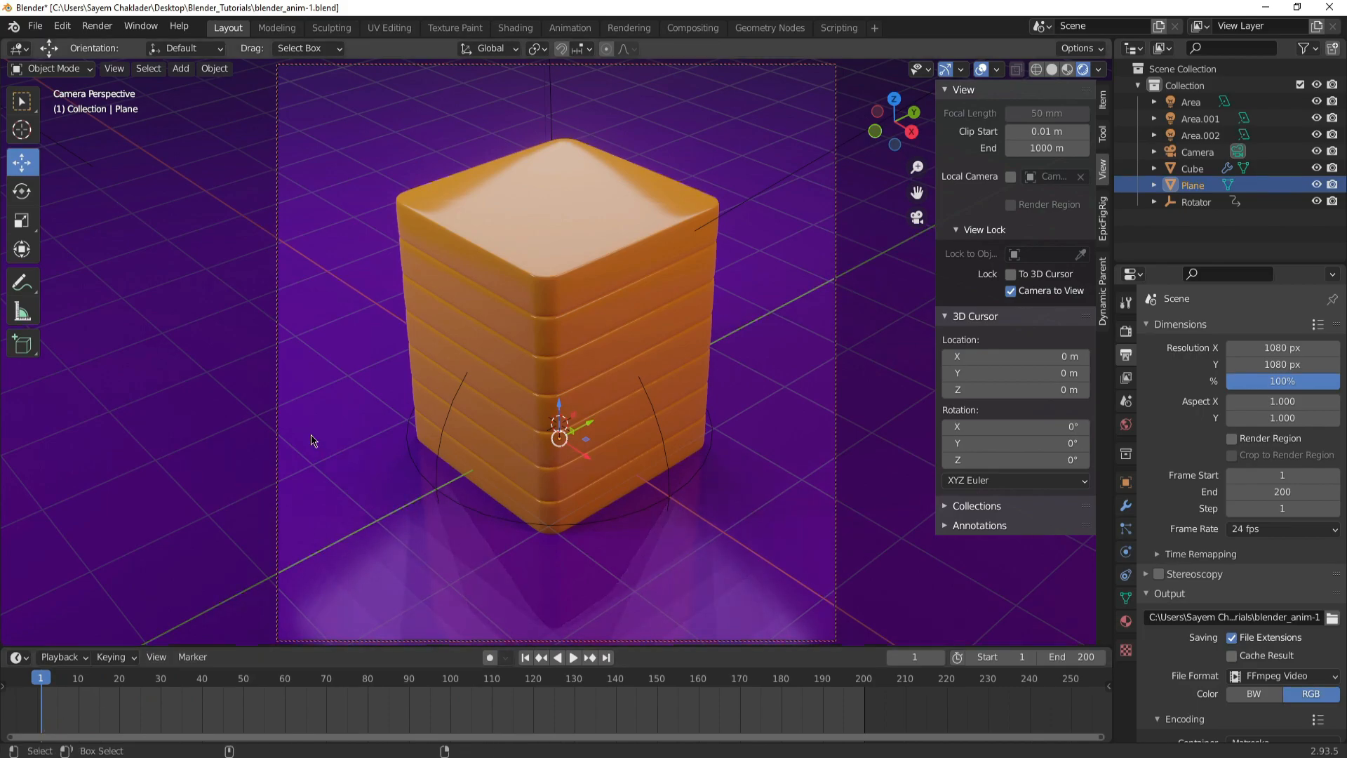
# Save the current project file
pyautogui.hotkey('ctrl', 's')
pyautogui.click(101, 28)
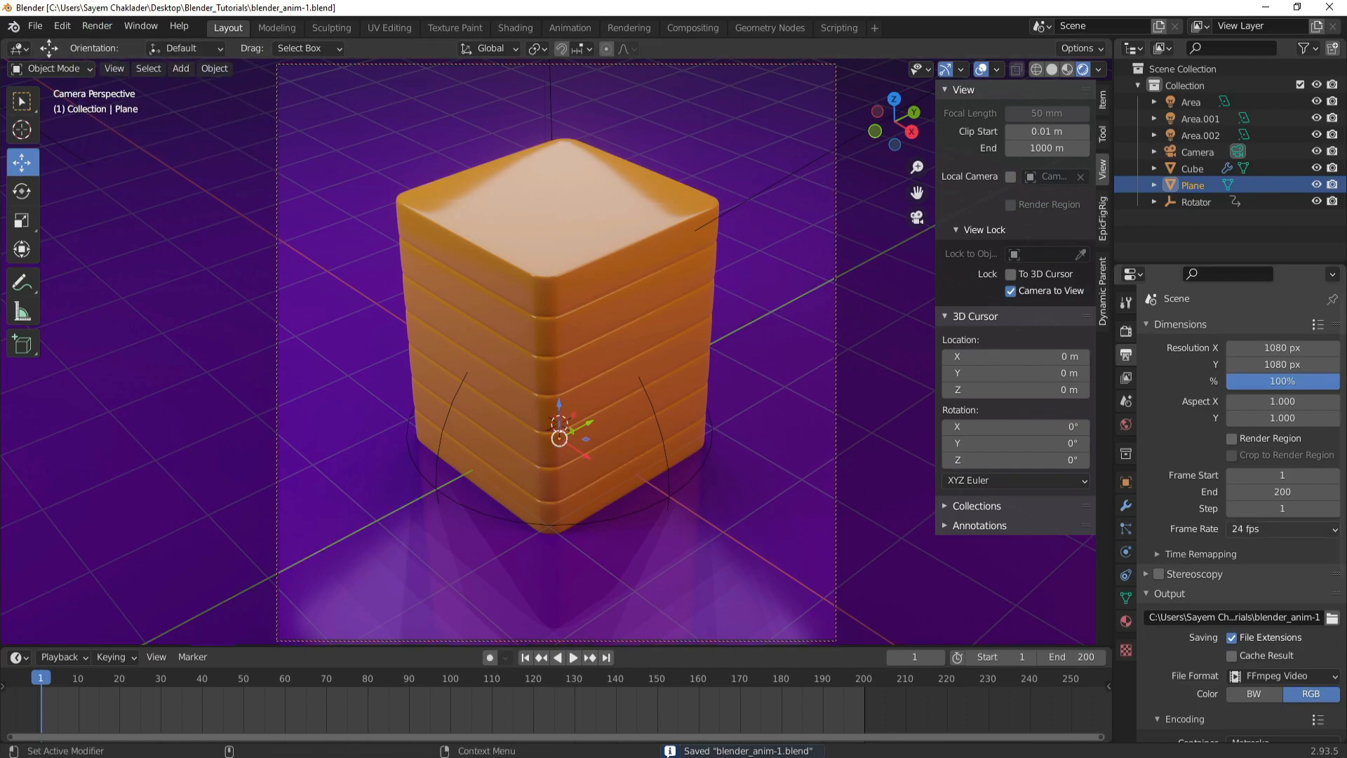
pyautogui.click(894, 577)
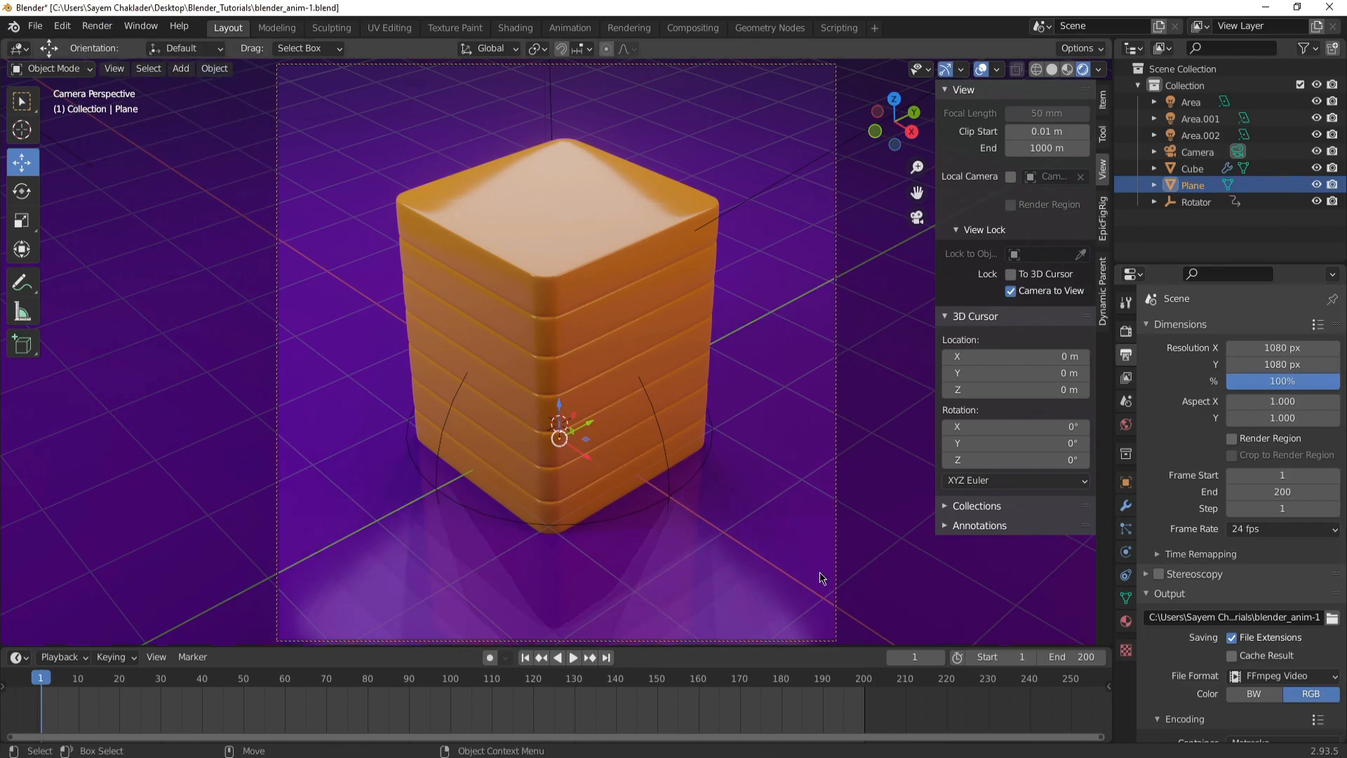
# Render the animation with the configured video output and leave the render window
pyautogui.click(99, 27)
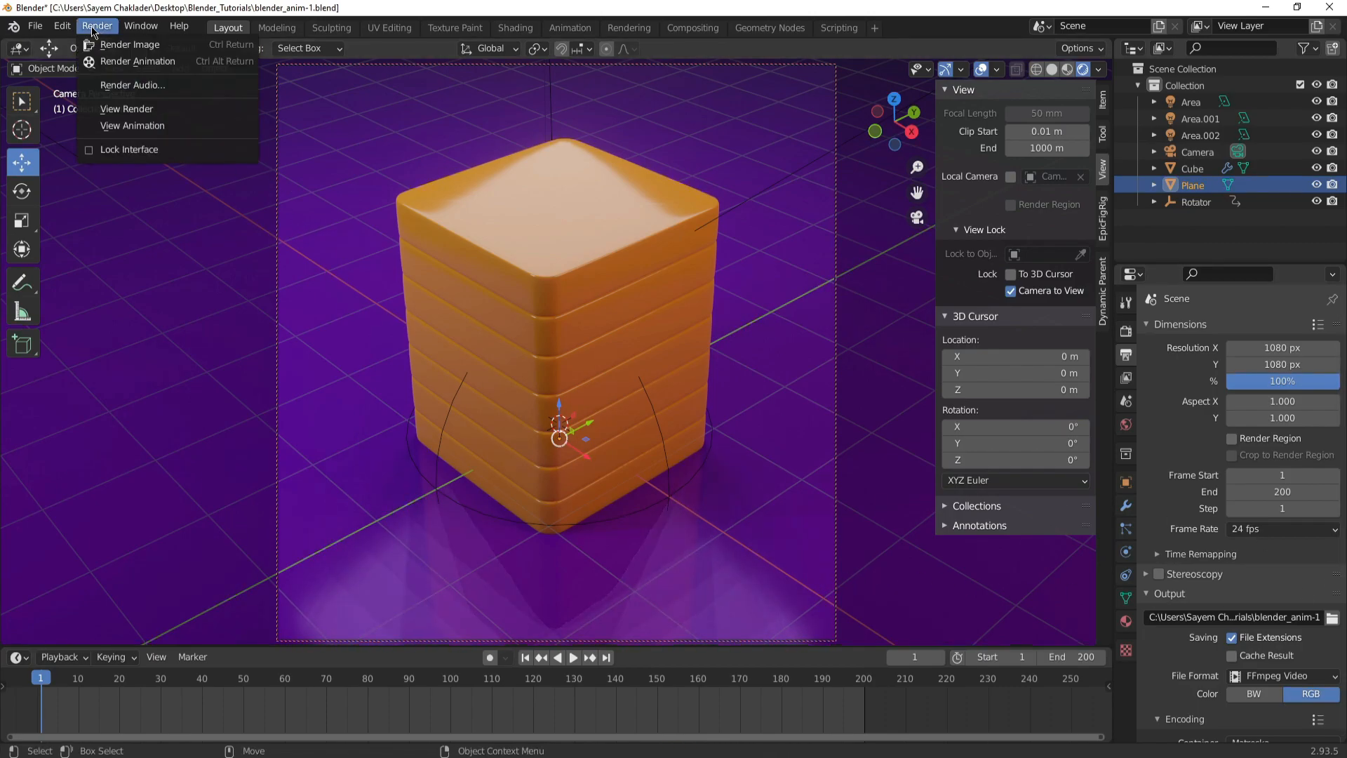
pyautogui.click(108, 64)
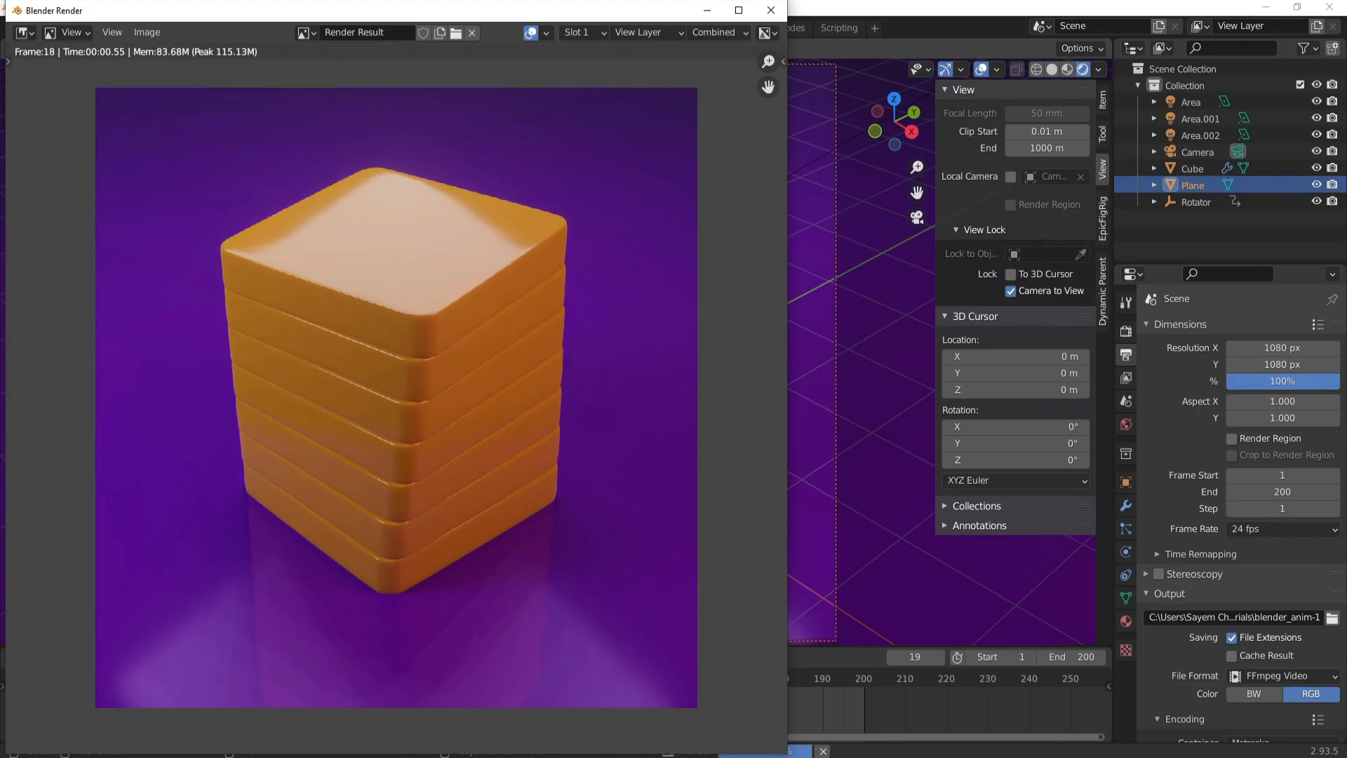
pyautogui.press('Escape')
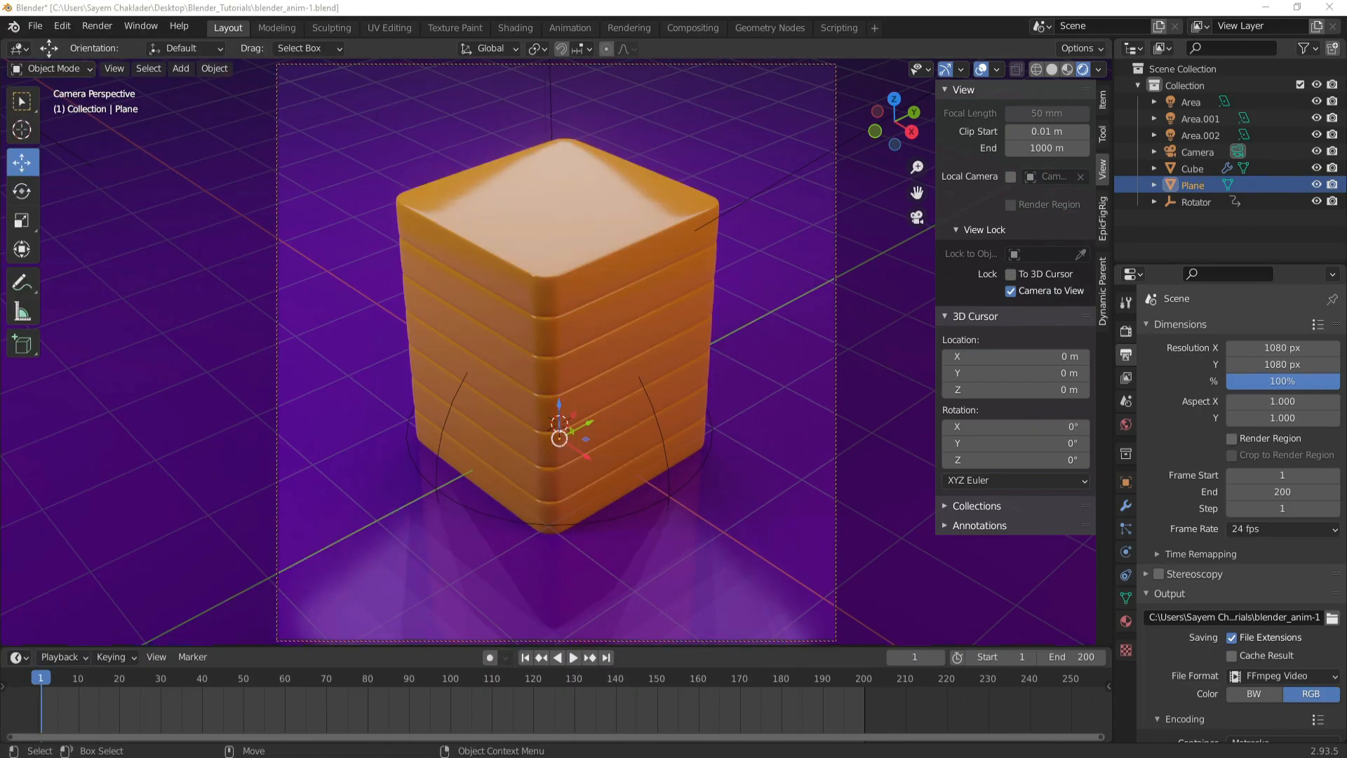